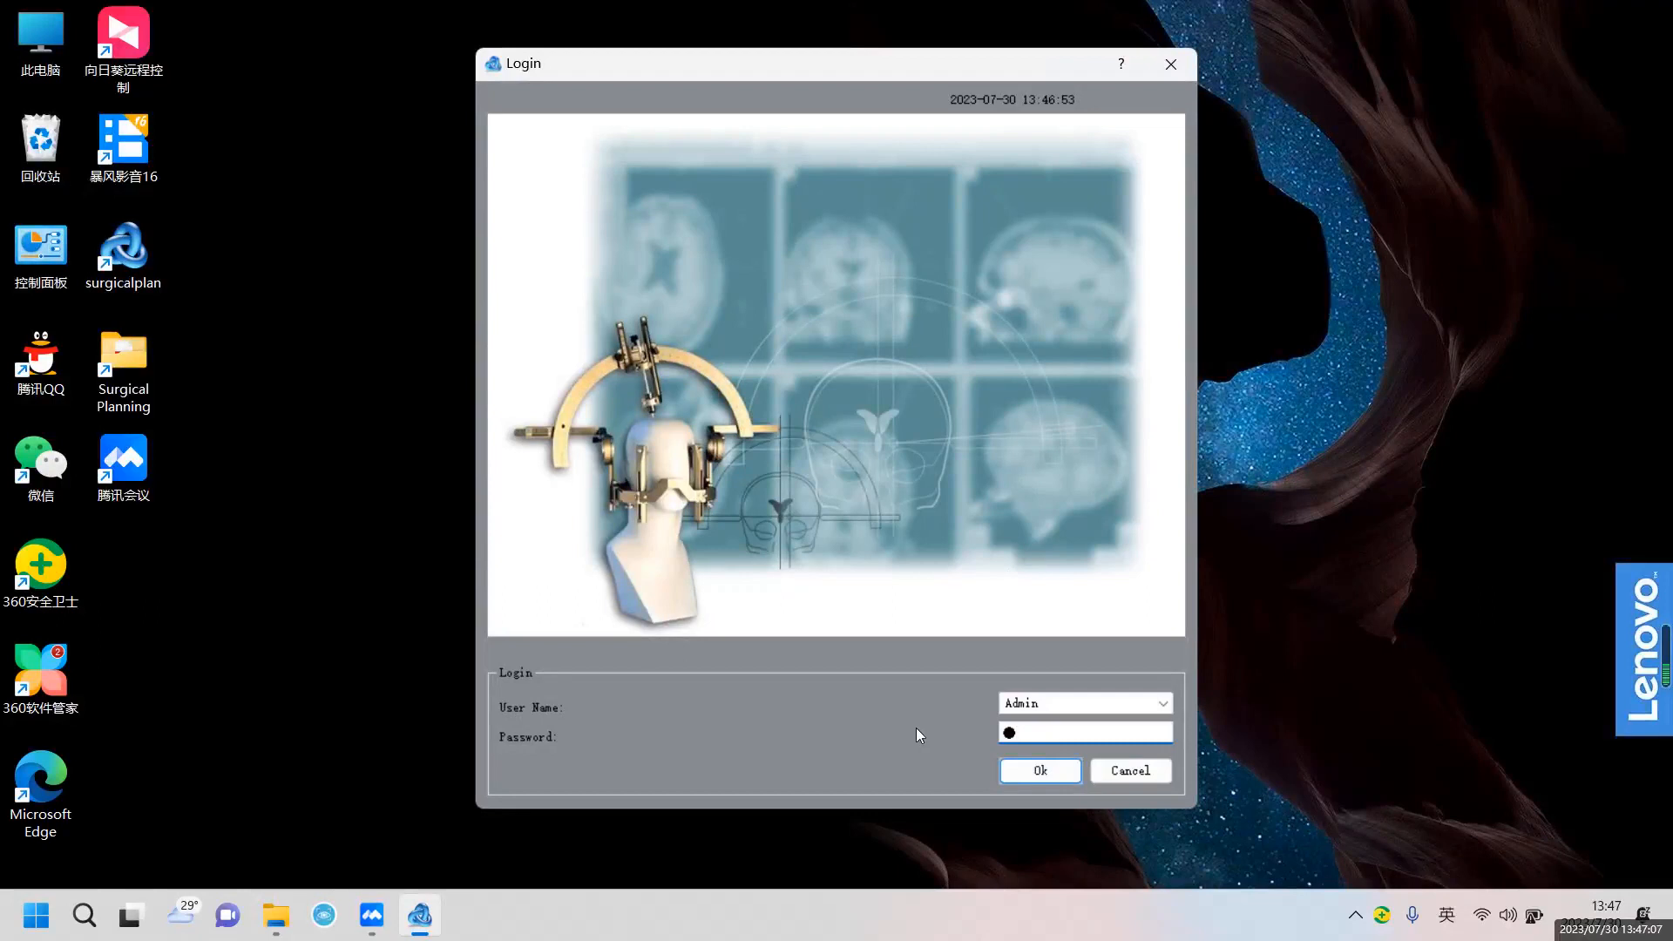
Log in as Admin to reach the local patient database listing 15 patients
{"action": "left_click", "coordinate": [1058, 772]}
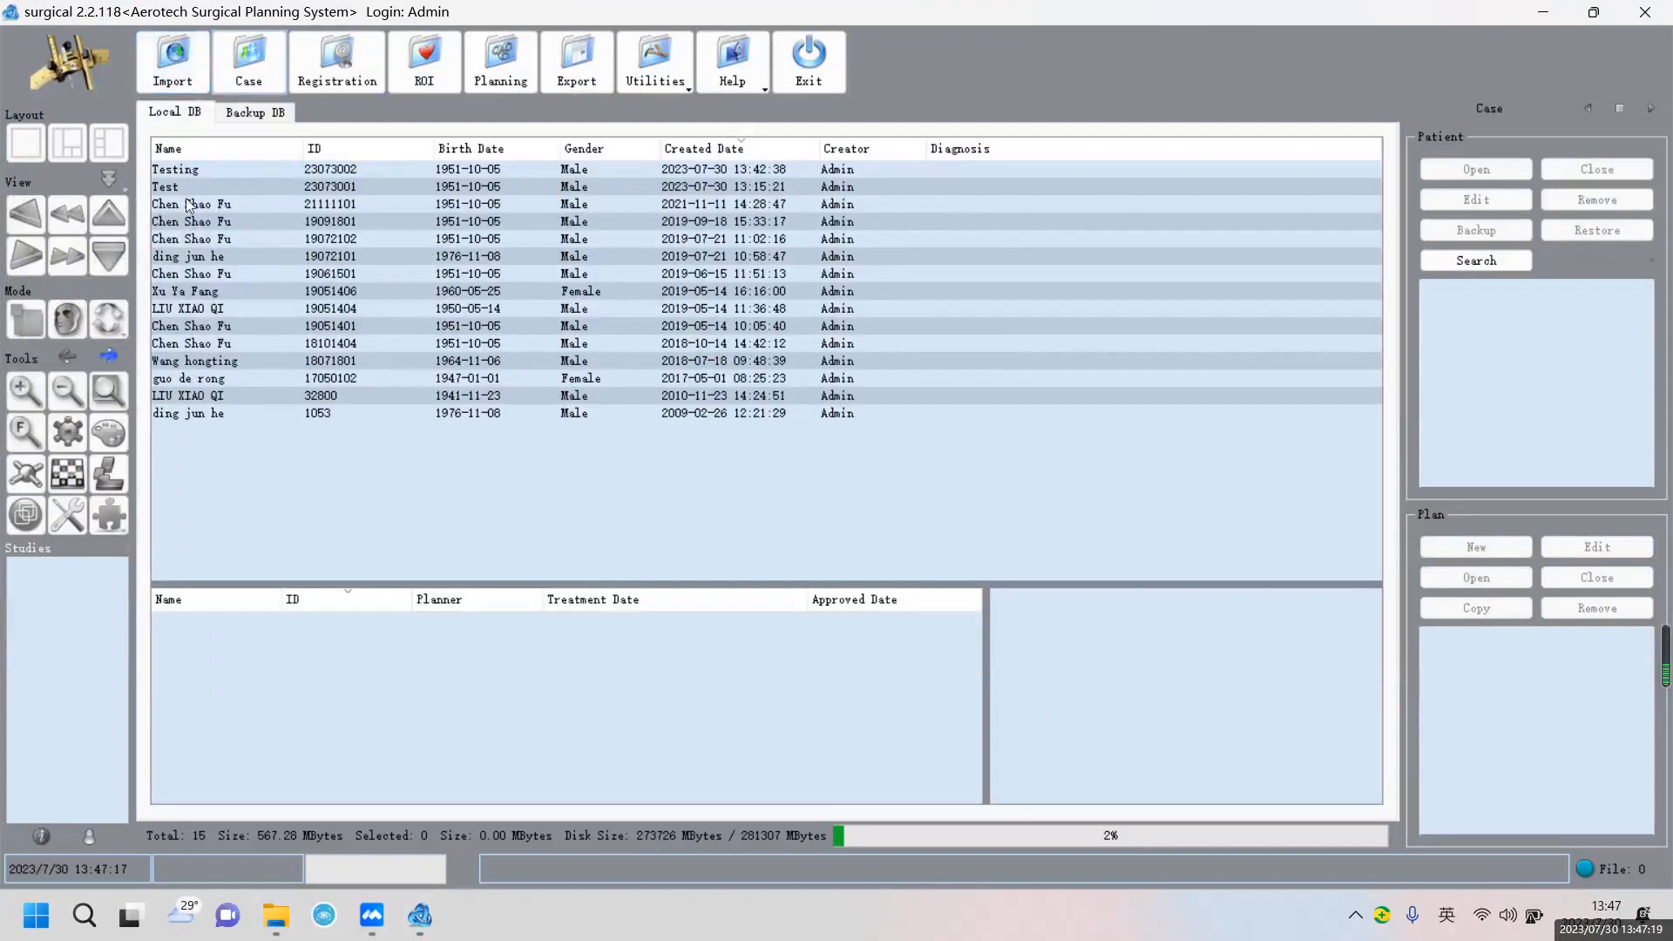
Load the head CT series for import with the Head 6 Frame registration type
{"action": "left_click", "coordinate": [170, 73]}
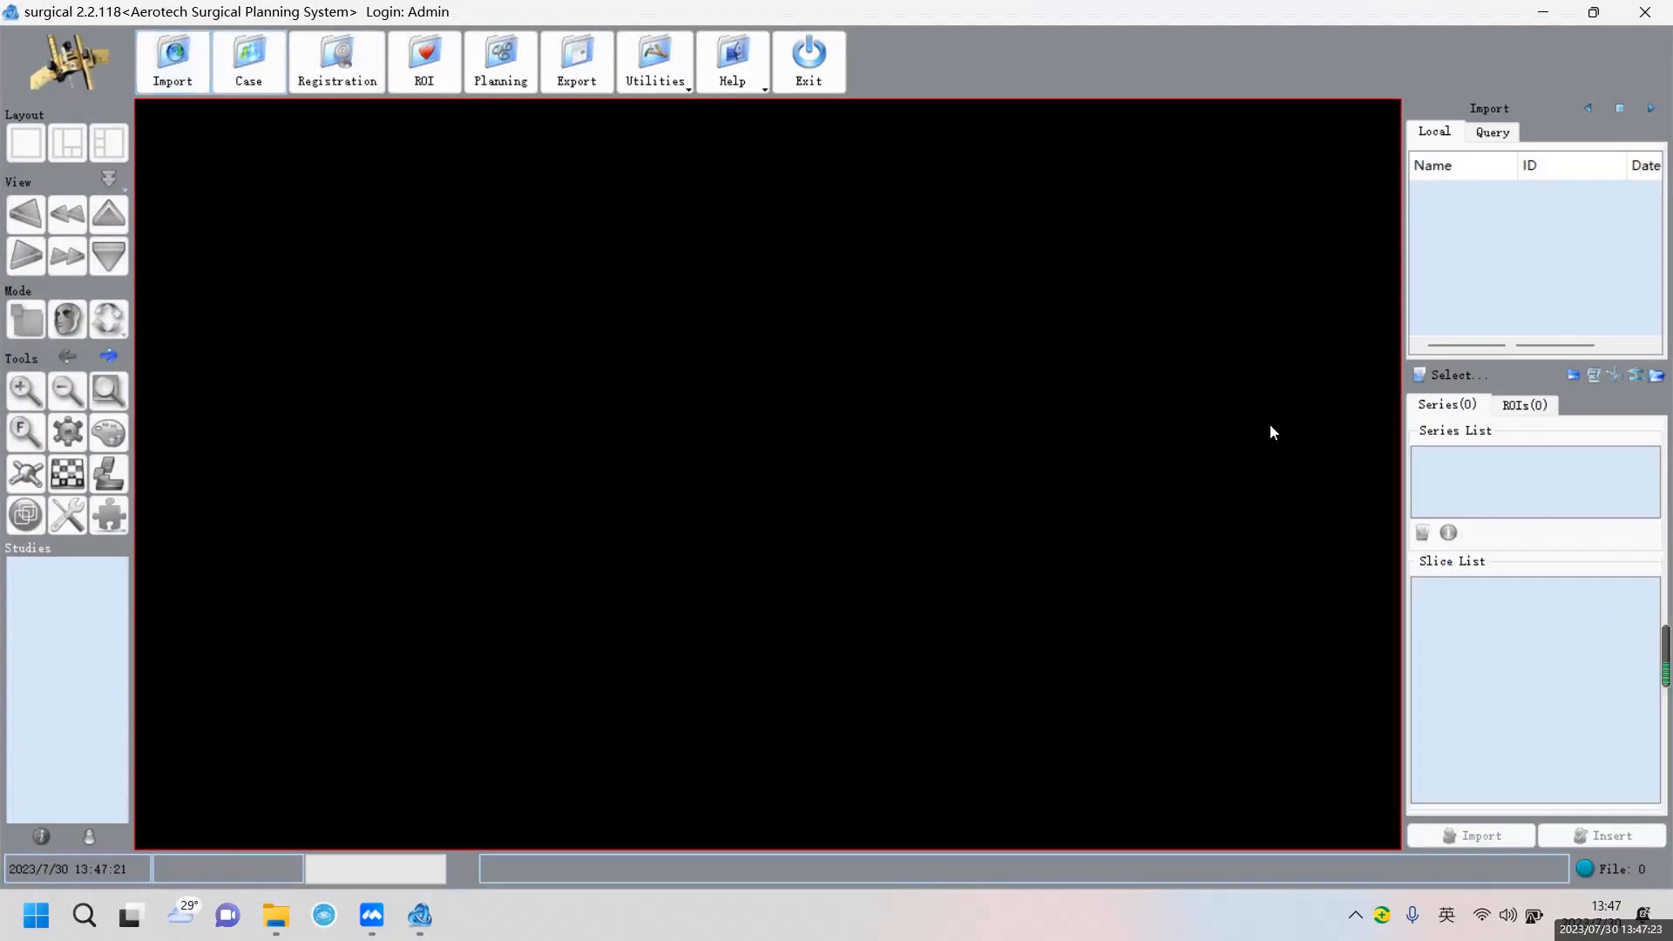
{"action": "left_click", "coordinate": [1446, 375]}
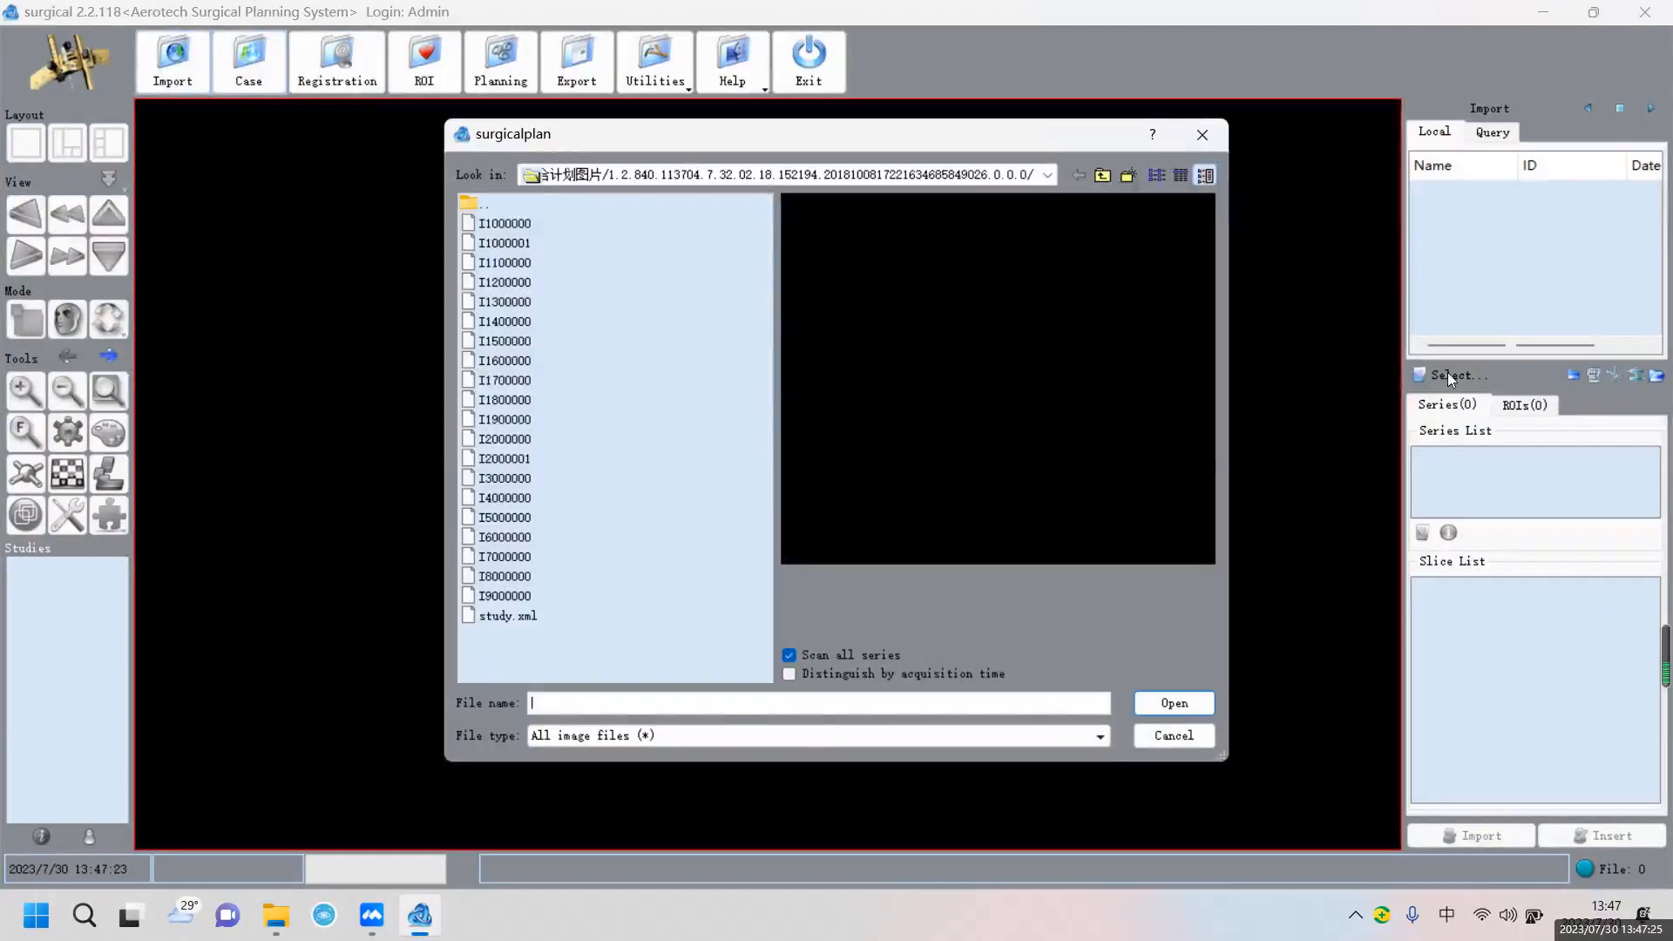
{"action": "double_click", "coordinate": [475, 202]}
{"action": "double_click", "coordinate": [547, 224]}
{"action": "double_click", "coordinate": [550, 265]}
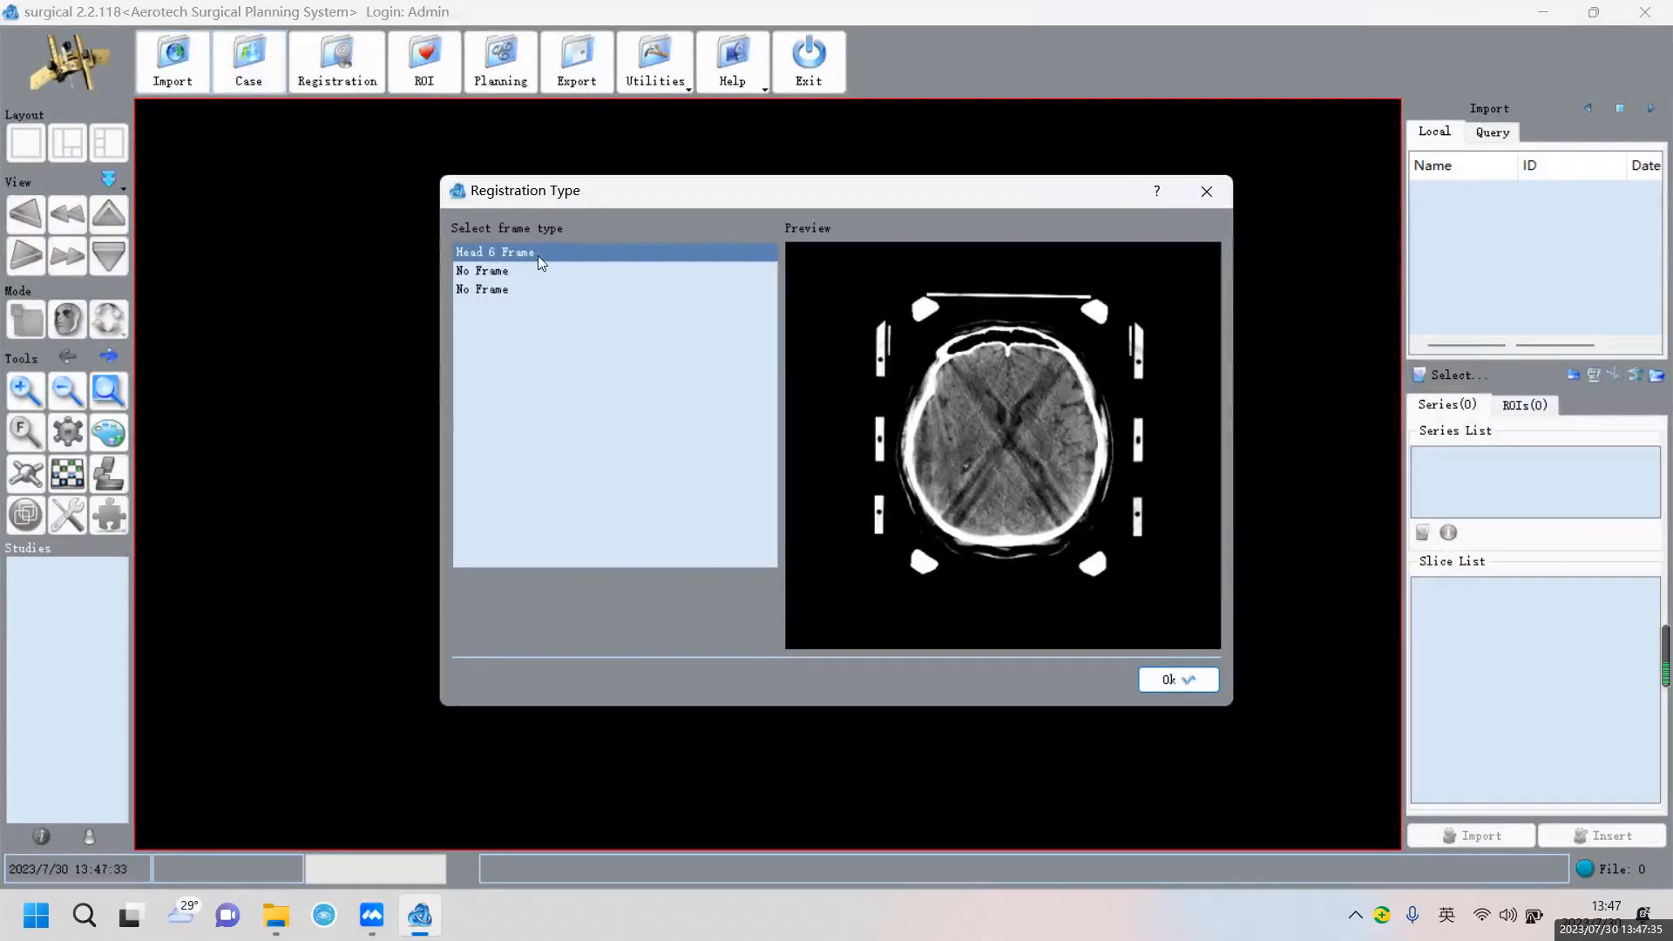
{"action": "left_click", "coordinate": [1180, 679]}
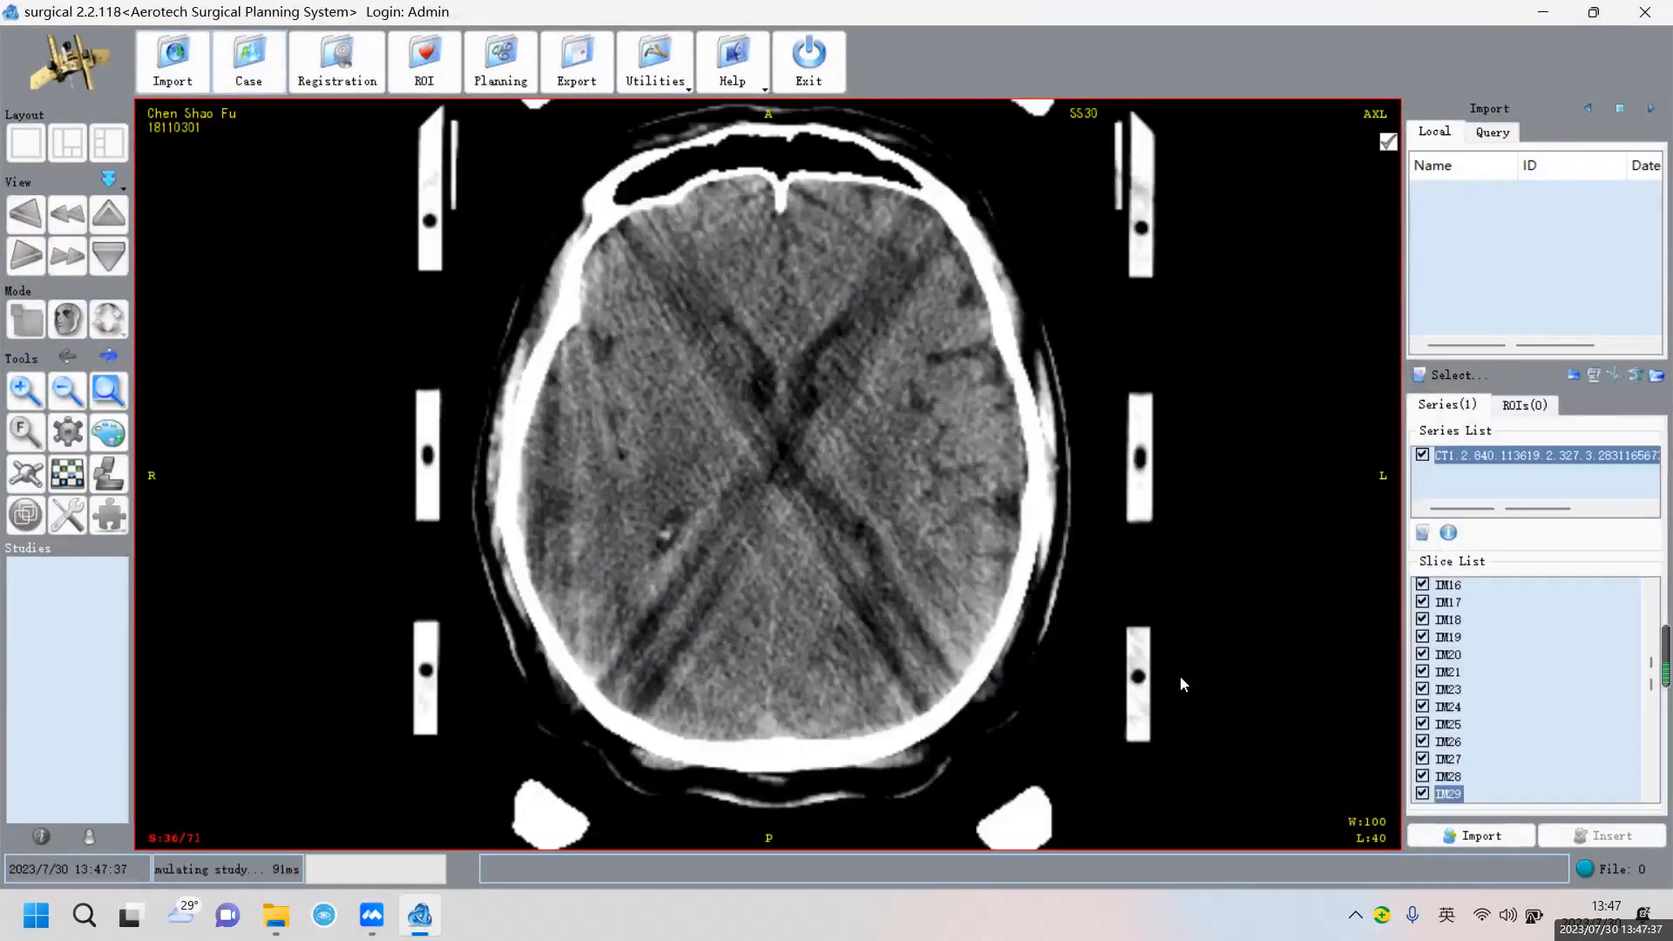
Add the MR series, starting from image I1200000, with the No Frame registration type
{"action": "left_click", "coordinate": [1424, 533]}
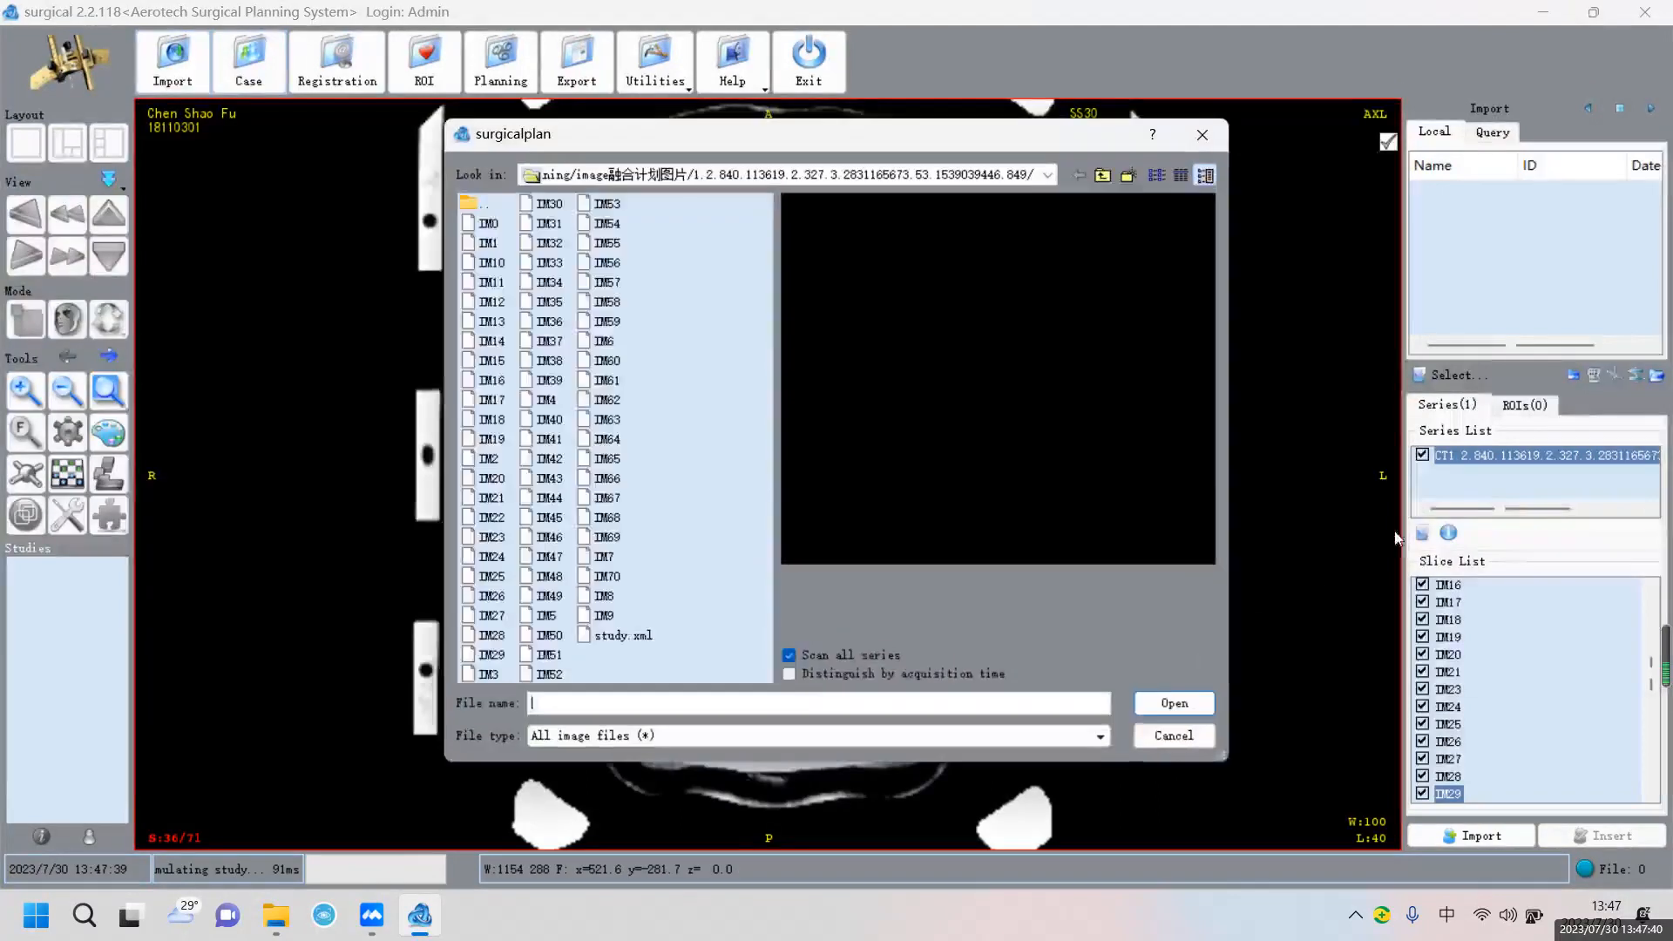
{"action": "double_click", "coordinate": [471, 209]}
{"action": "double_click", "coordinate": [536, 247]}
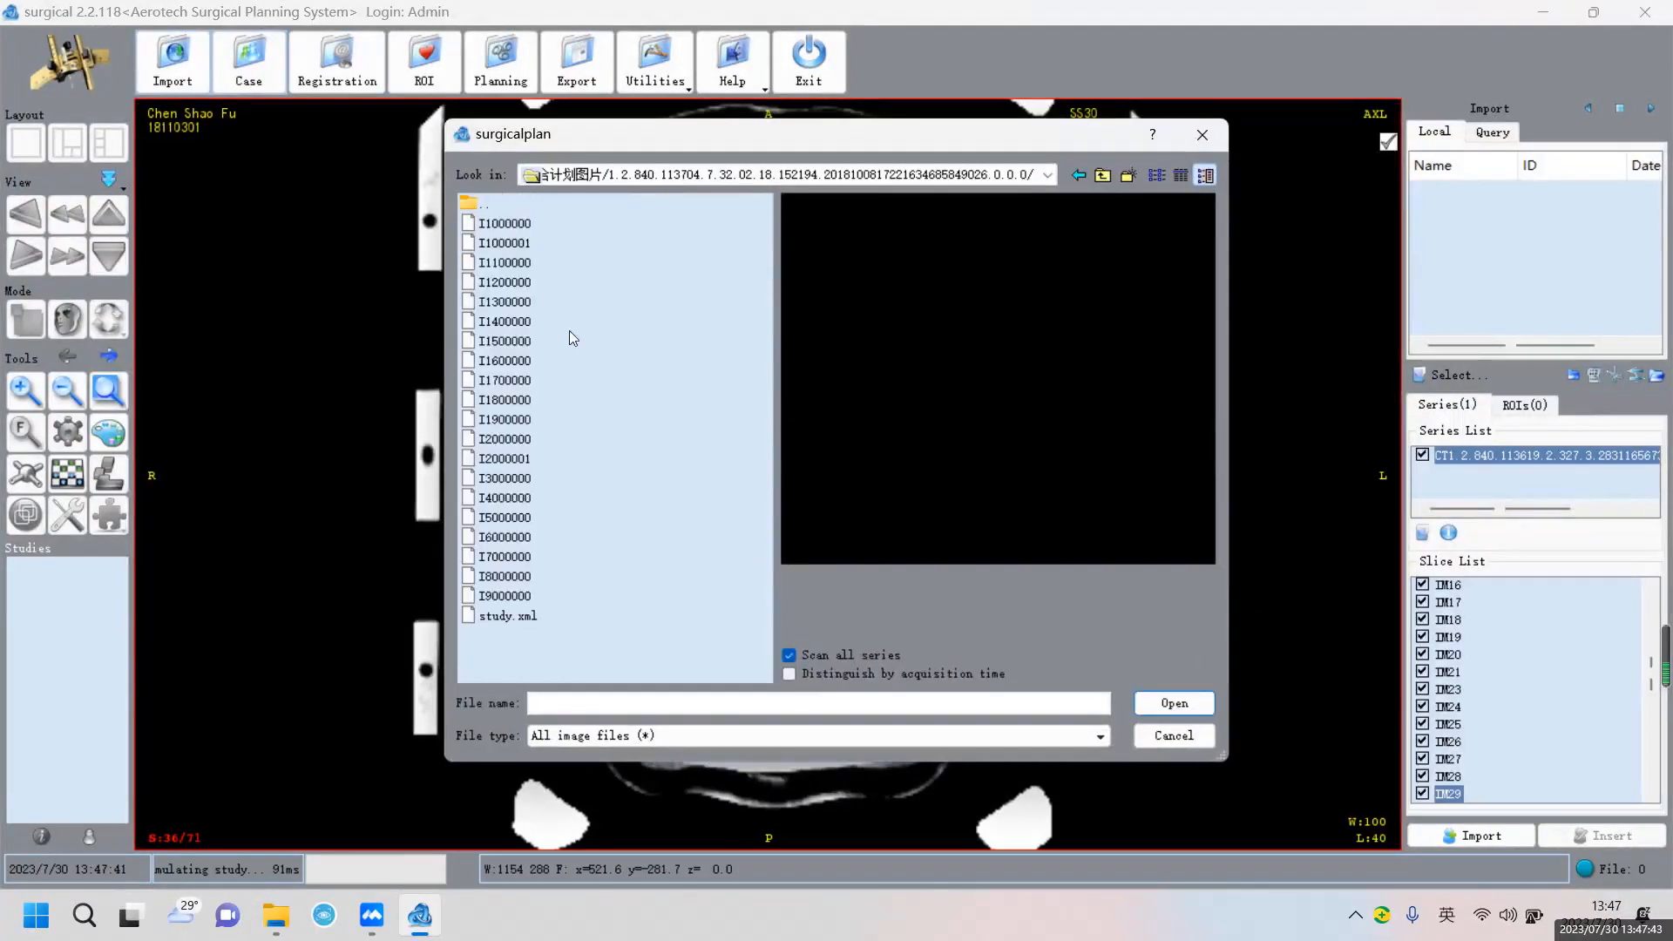
{"action": "left_click", "coordinate": [511, 322]}
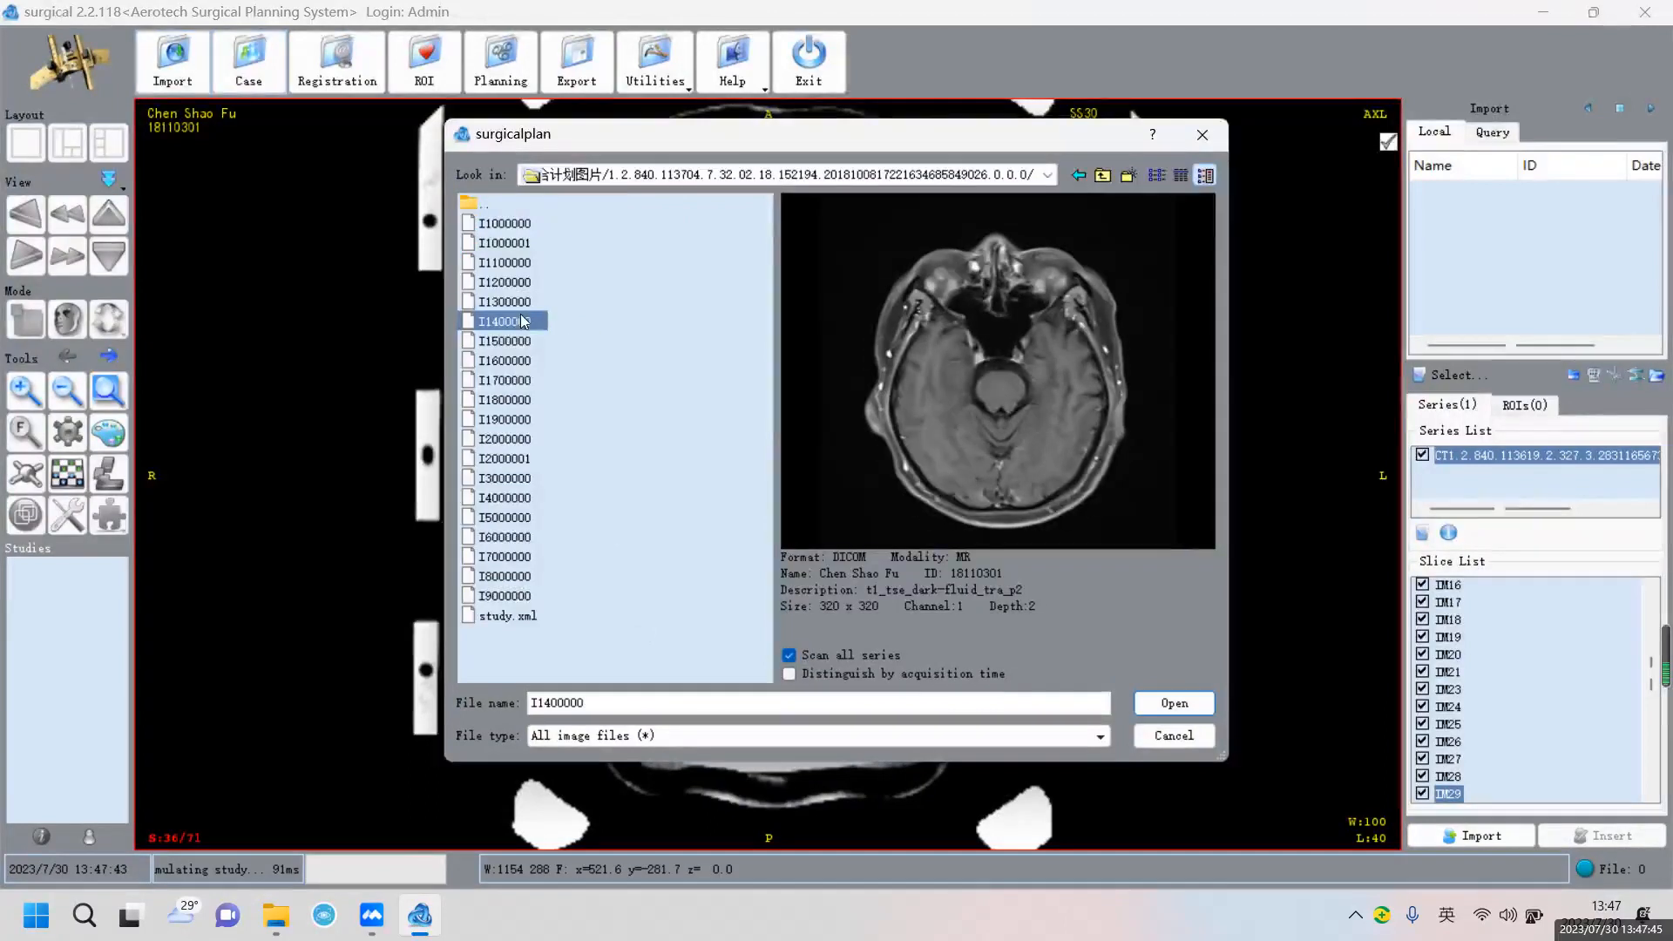
{"action": "left_click", "coordinate": [509, 286]}
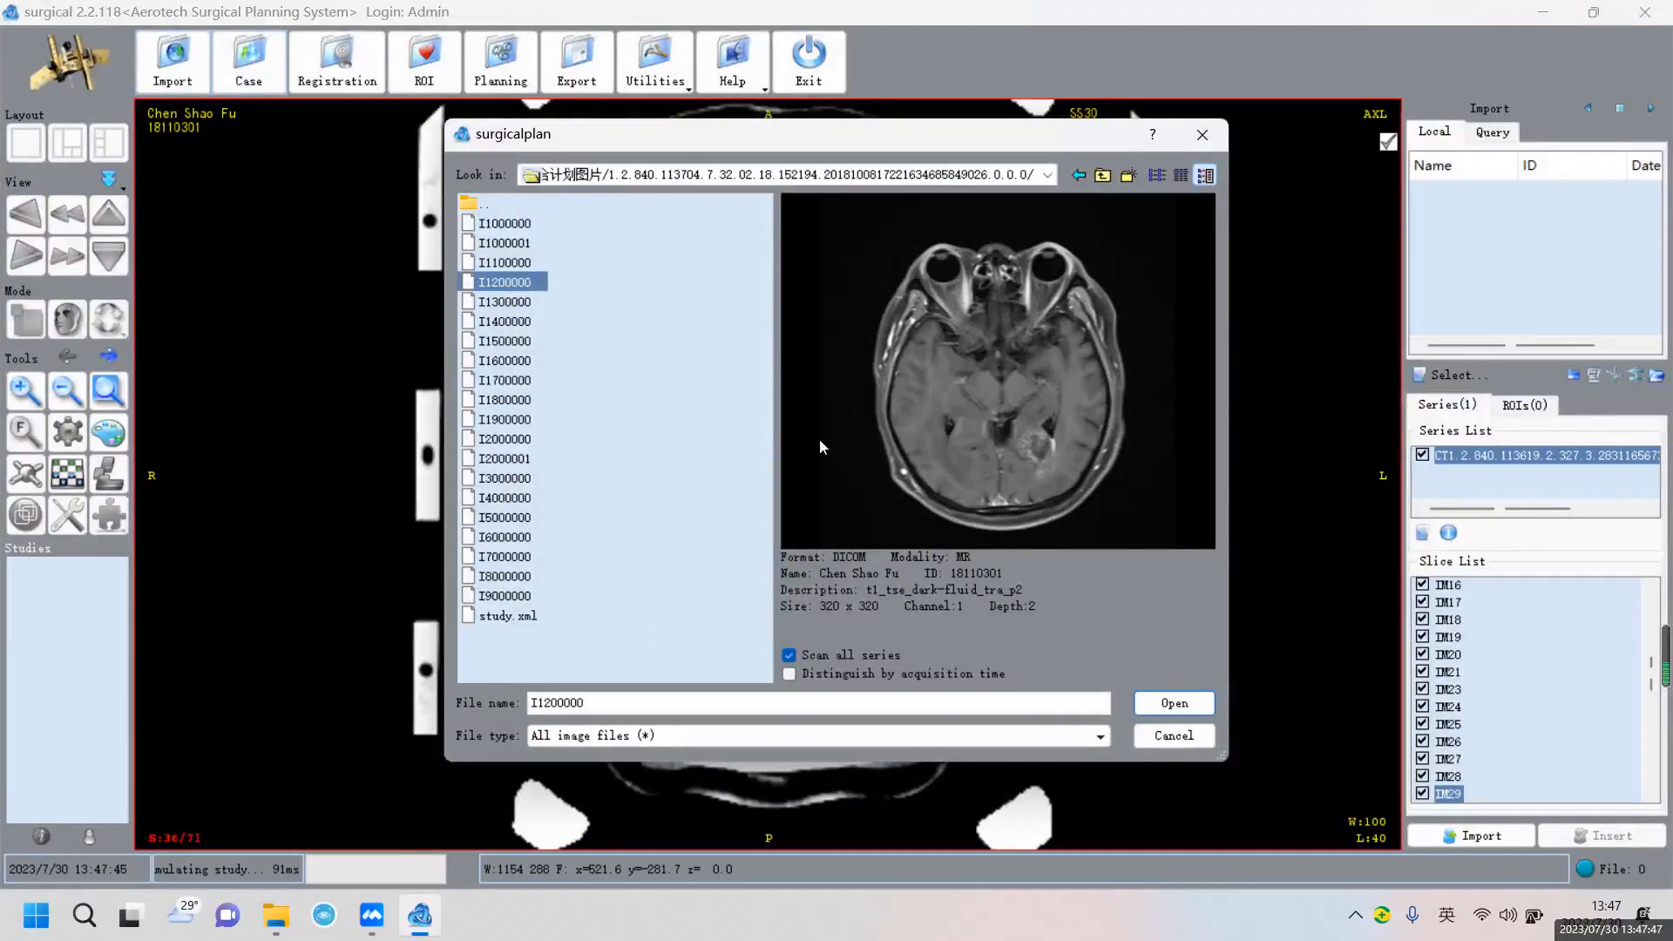
{"action": "left_click", "coordinate": [1172, 708]}
{"action": "left_click", "coordinate": [479, 277]}
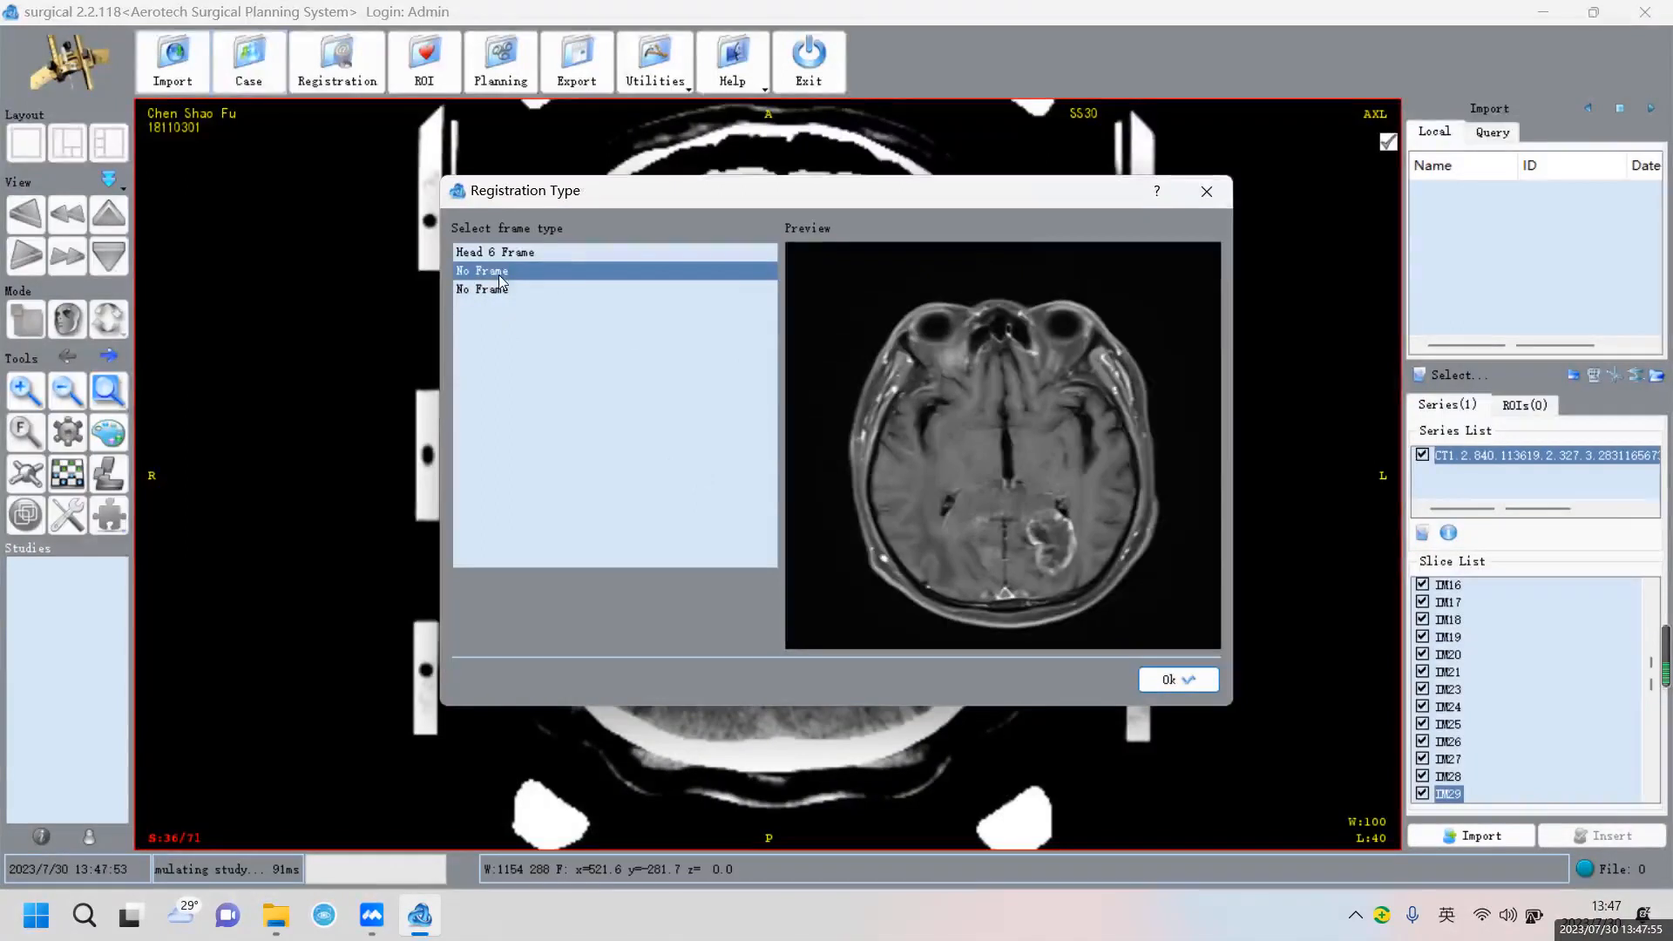
{"action": "left_click", "coordinate": [1195, 677]}
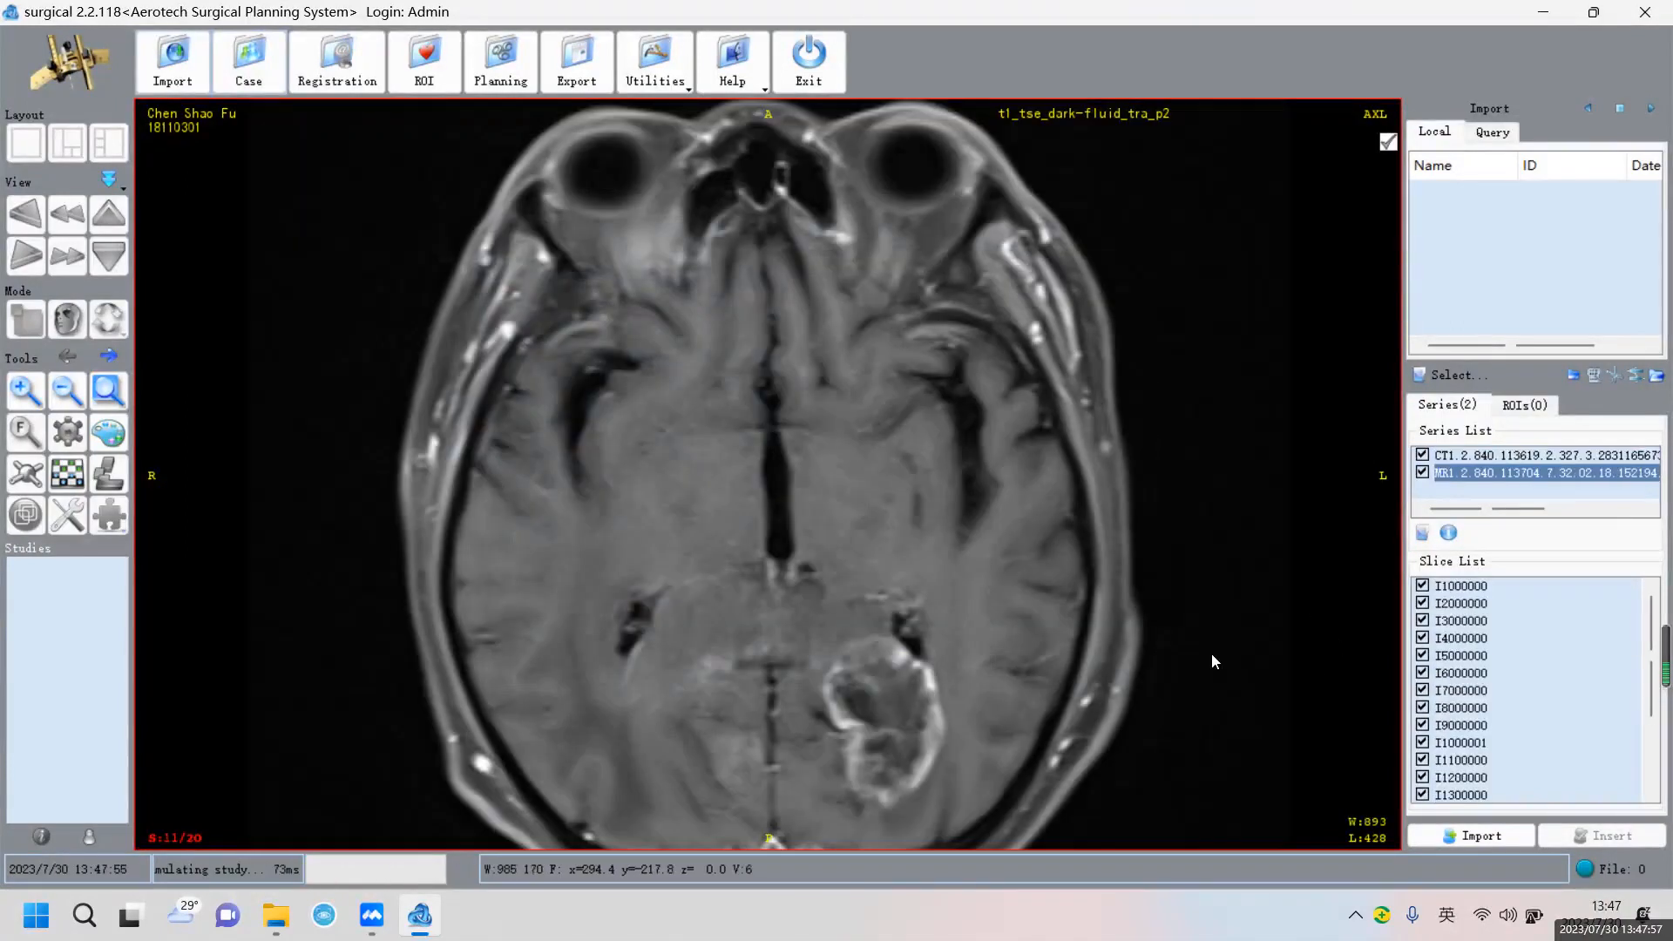
Import both series as a patient with last name 'Testing' and open the case
{"action": "left_click", "coordinate": [1459, 840]}
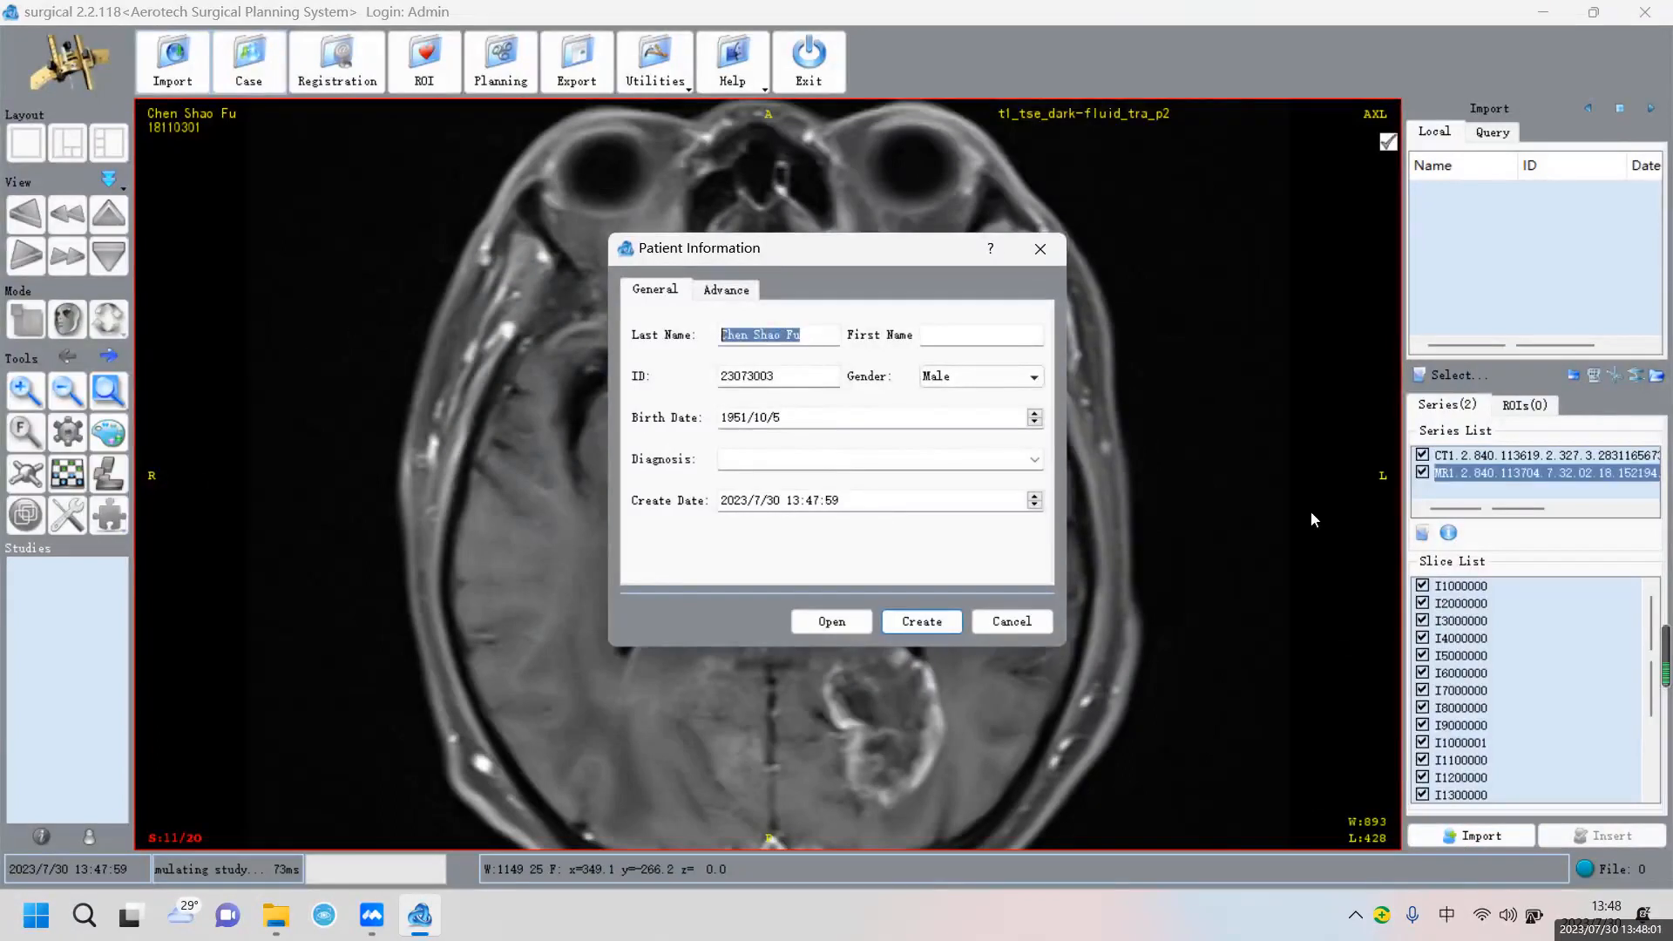
{"action": "type", "text": "Tes"}
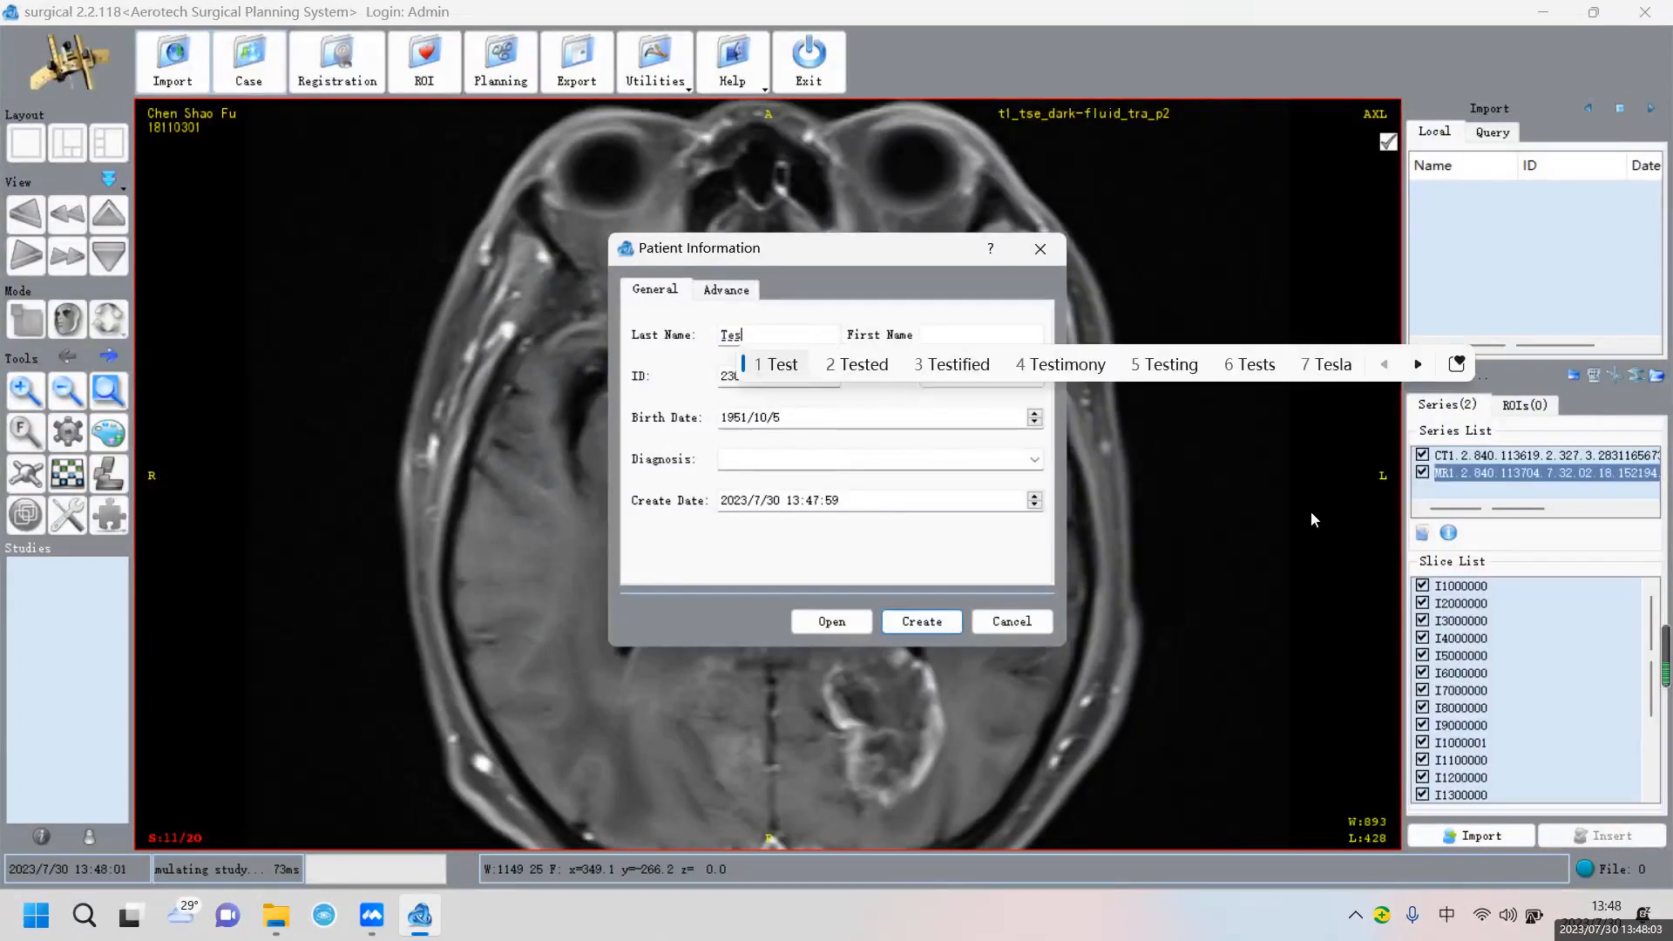
{"action": "type", "text": "ting"}
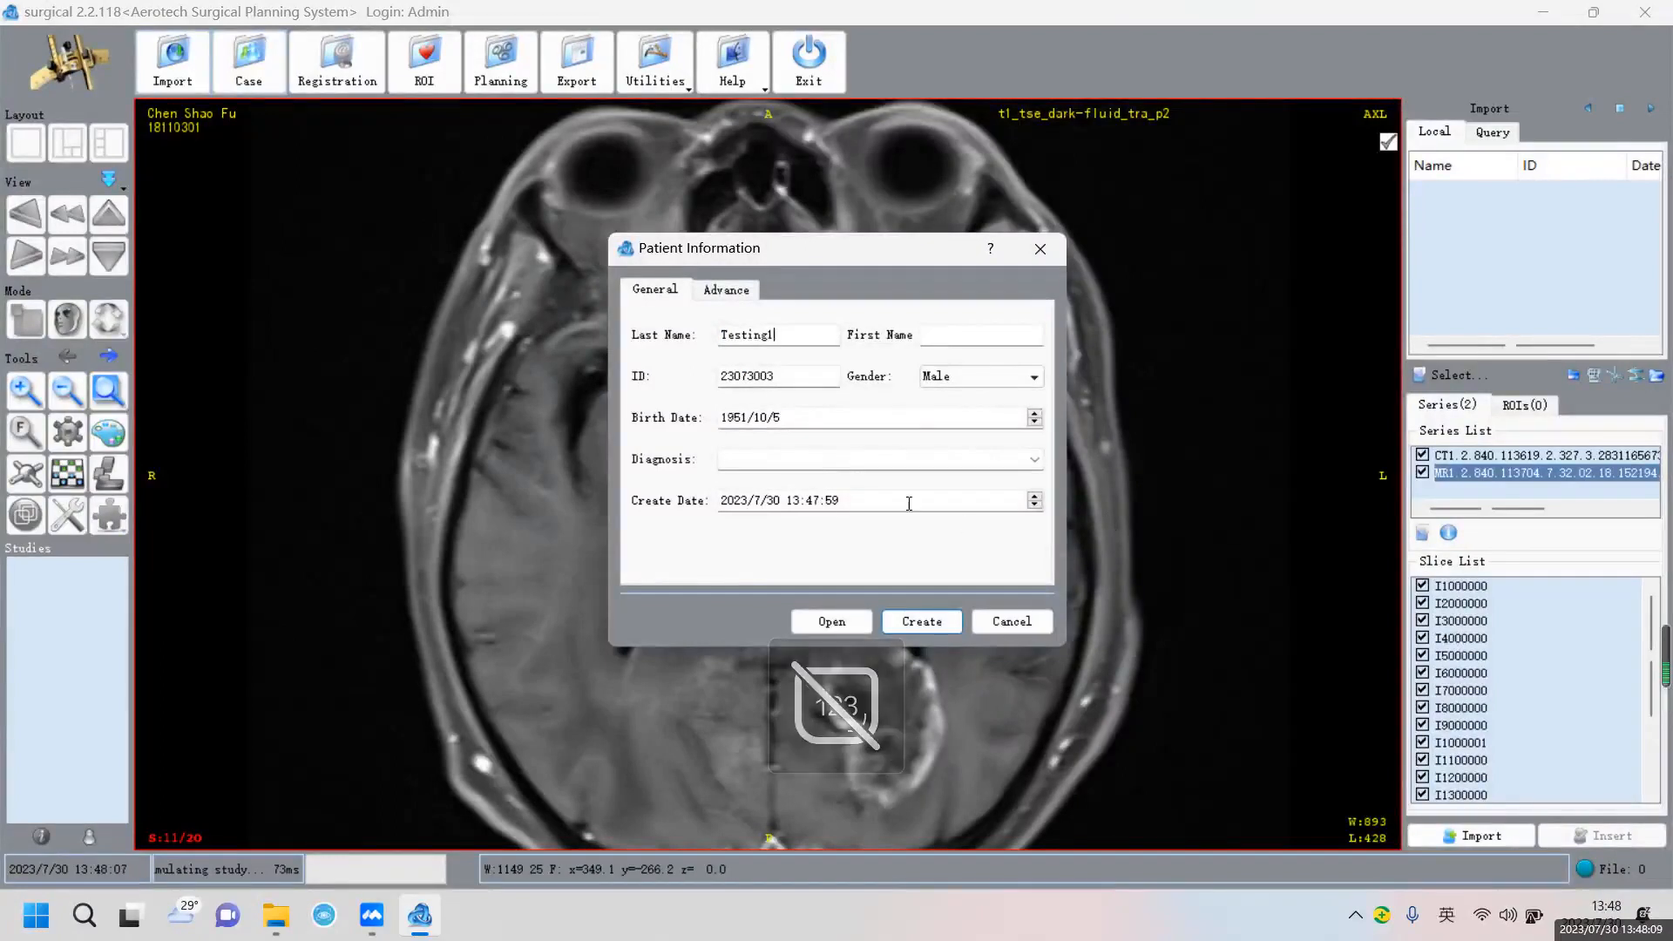
{"action": "left_click", "coordinate": [827, 623]}
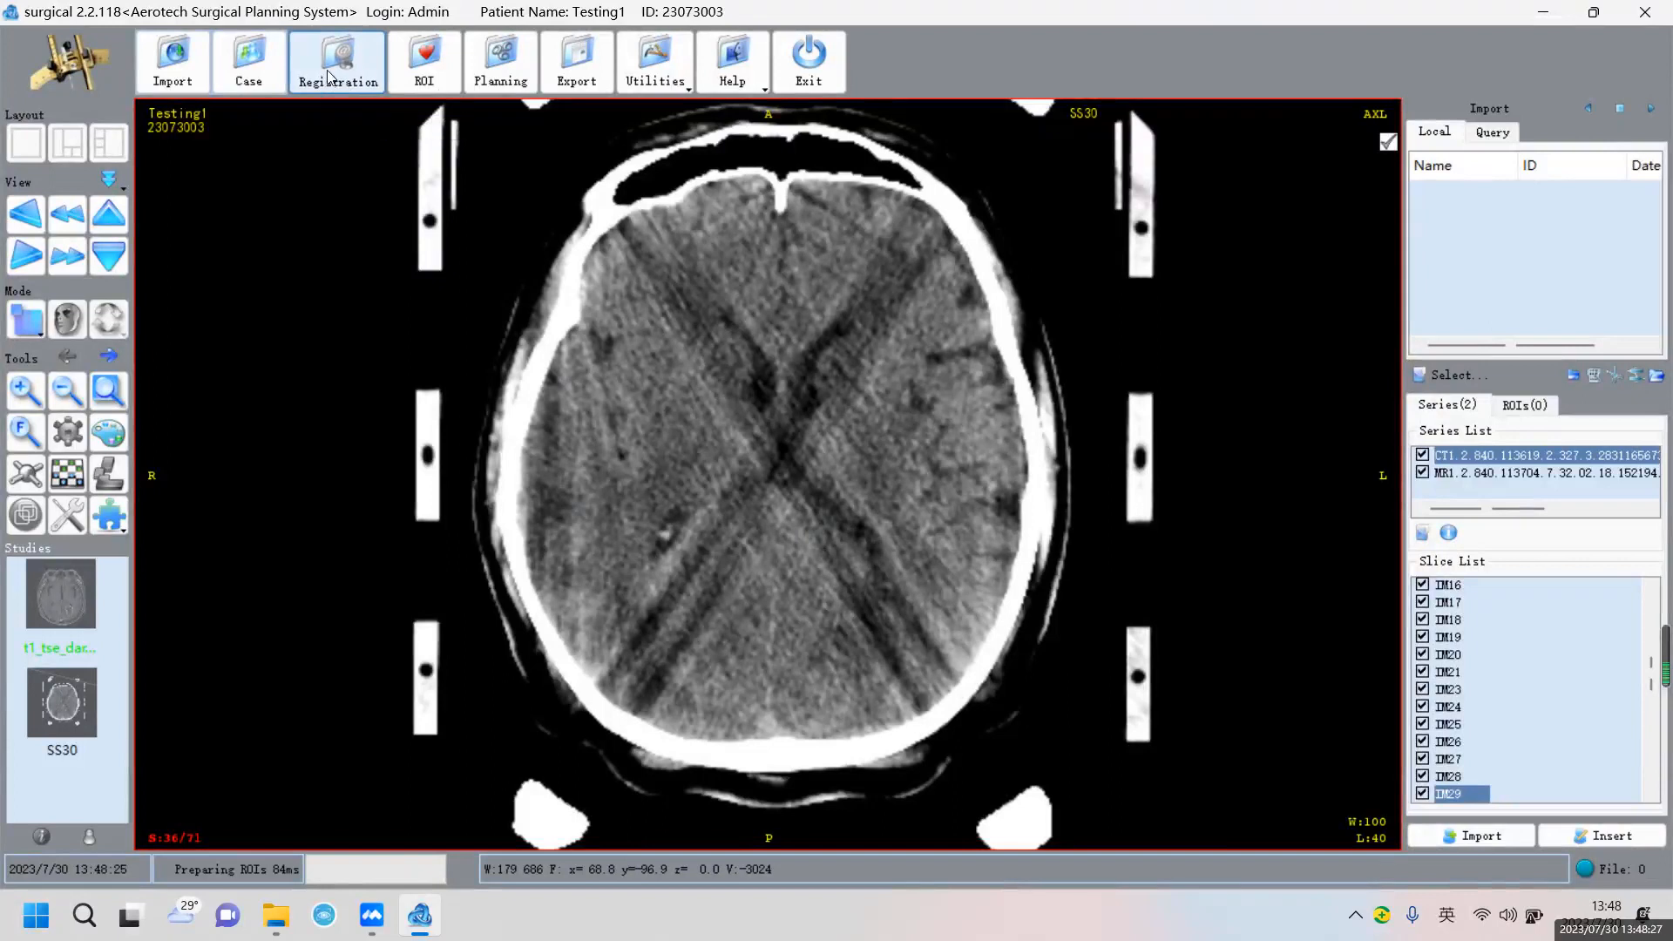
In frame registration, make the SS30 CT study the primary study
{"action": "left_click", "coordinate": [337, 61]}
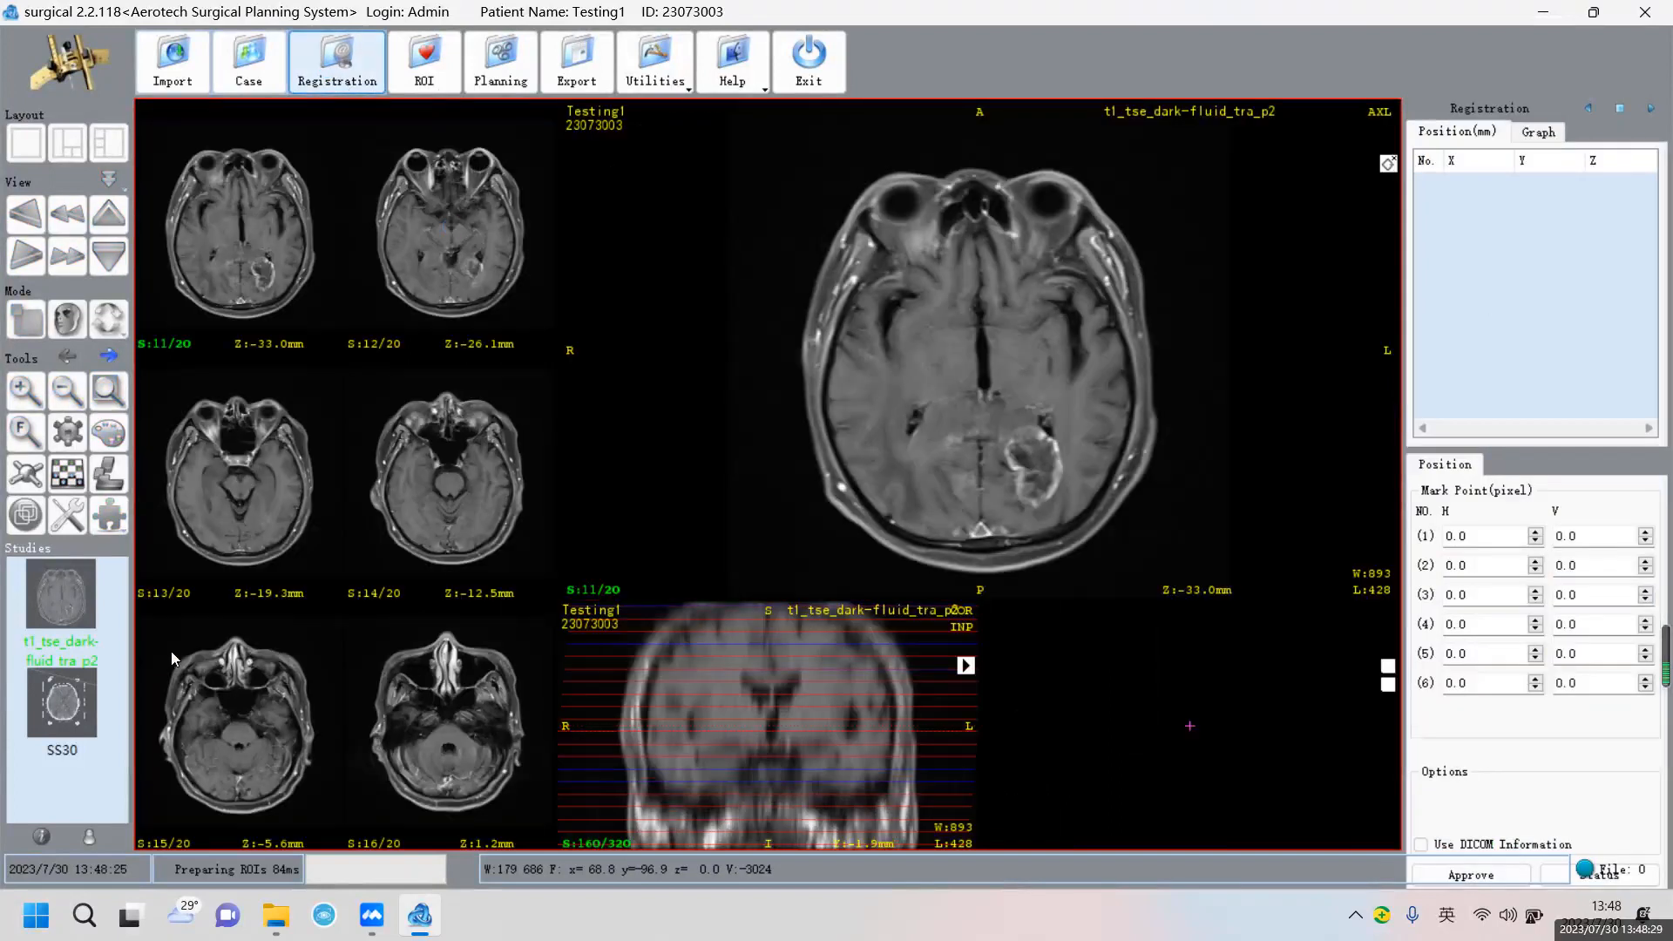
{"action": "left_click", "coordinate": [77, 708]}
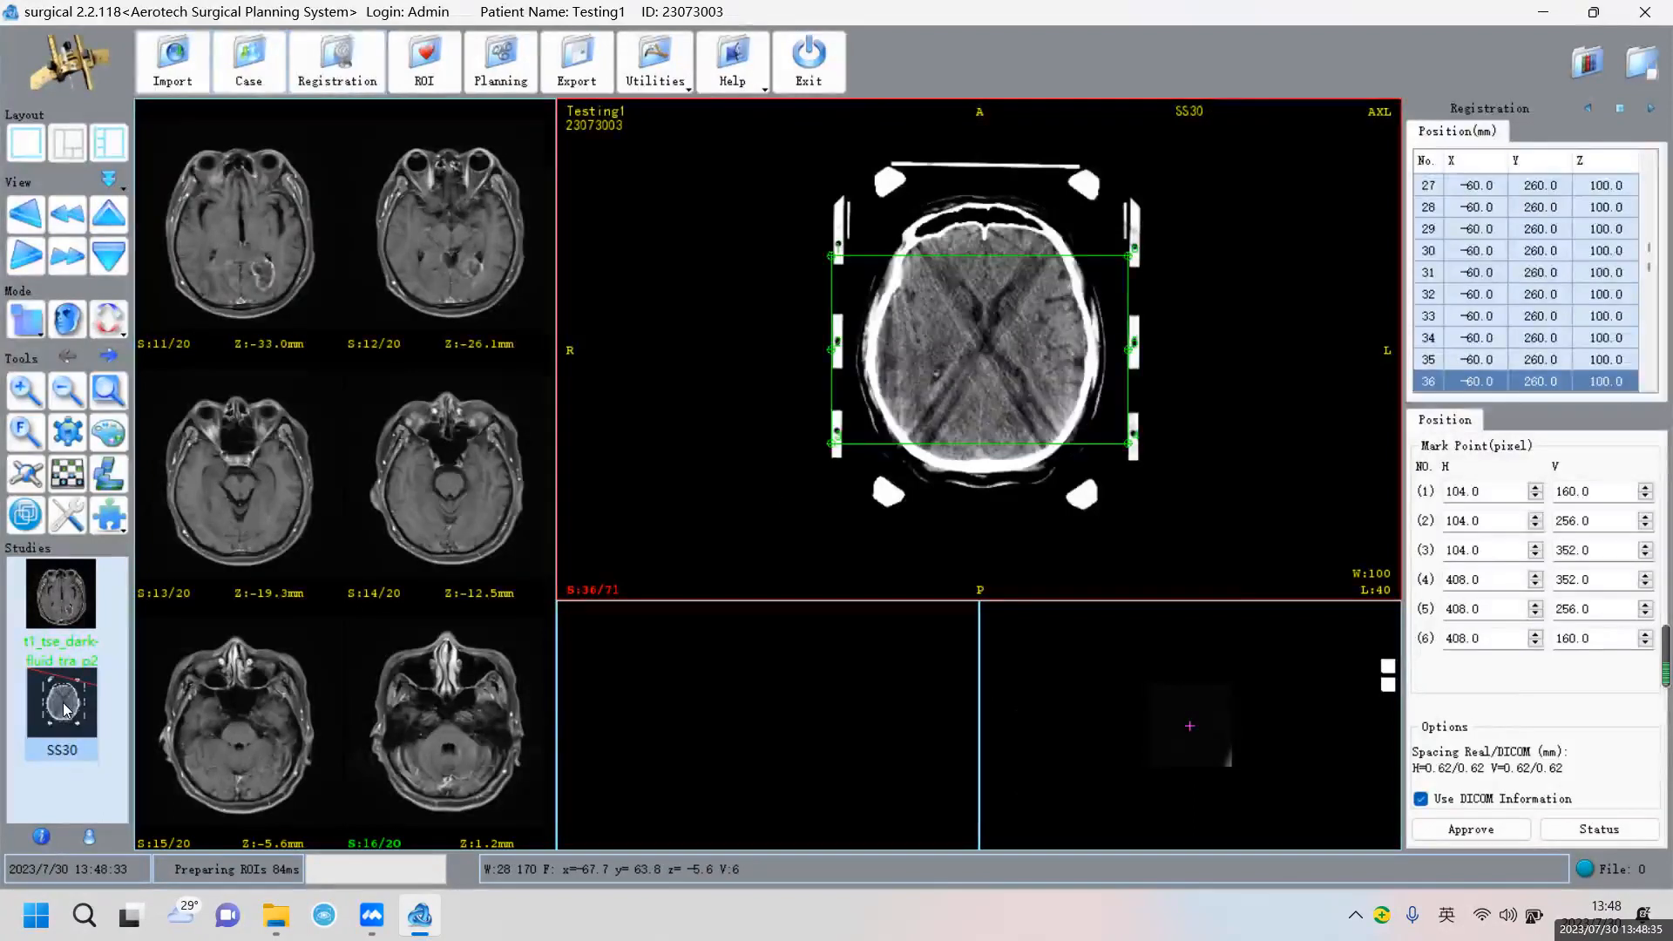
{"action": "left_click", "coordinate": [89, 836]}
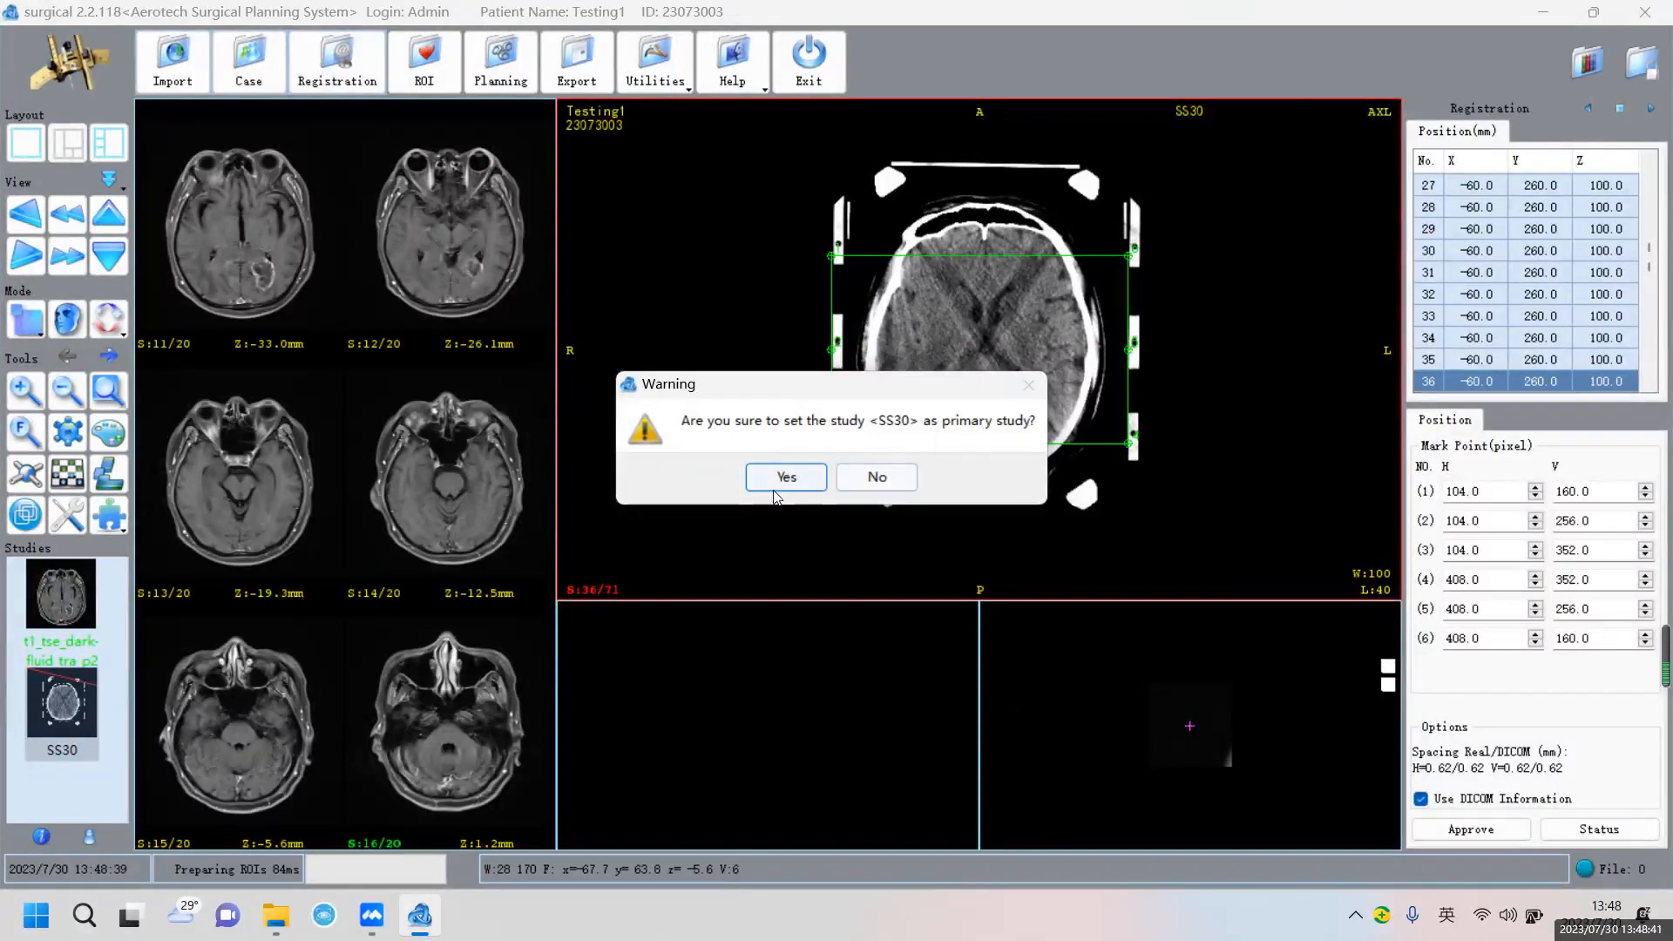
{"action": "left_click", "coordinate": [782, 480]}
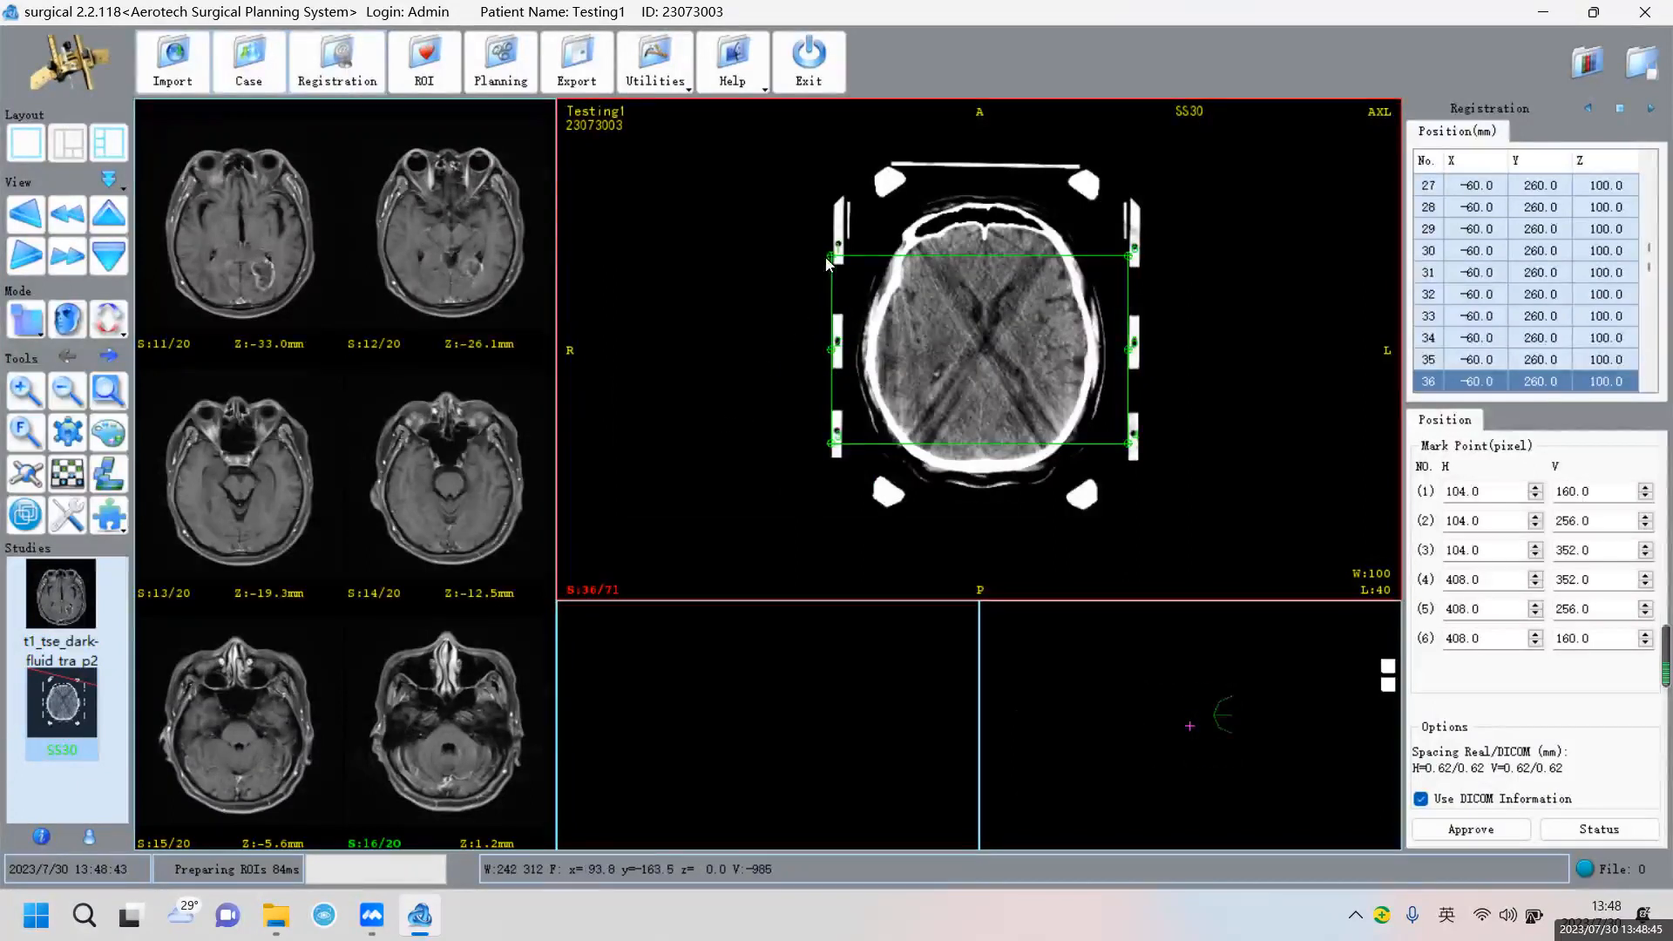
Place markers 1–3 on the left post holes and marker 4 on the lower-right hole
{"action": "left_click_drag", "start_coordinate": [829, 256], "coordinate": [834, 244]}
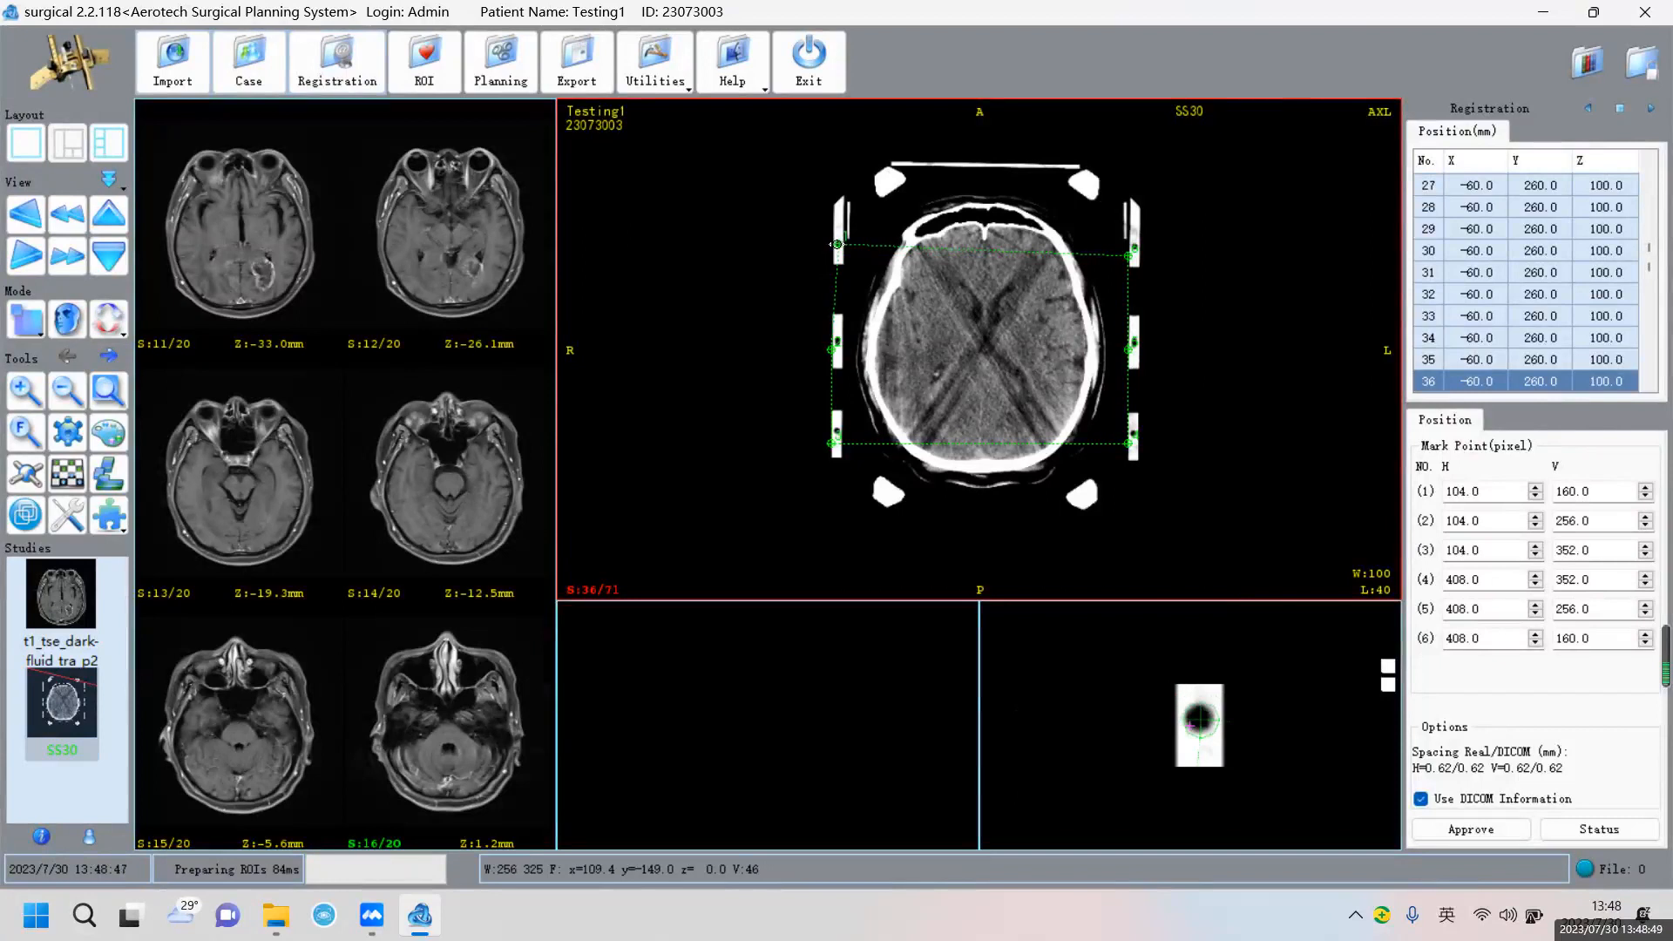
{"action": "left_click_drag", "start_coordinate": [837, 244], "coordinate": [837, 243]}
{"action": "left_click_drag", "start_coordinate": [832, 350], "coordinate": [838, 340]}
{"action": "left_click_drag", "start_coordinate": [832, 442], "coordinate": [837, 429]}
{"action": "left_click_drag", "start_coordinate": [1136, 441], "coordinate": [1133, 427]}
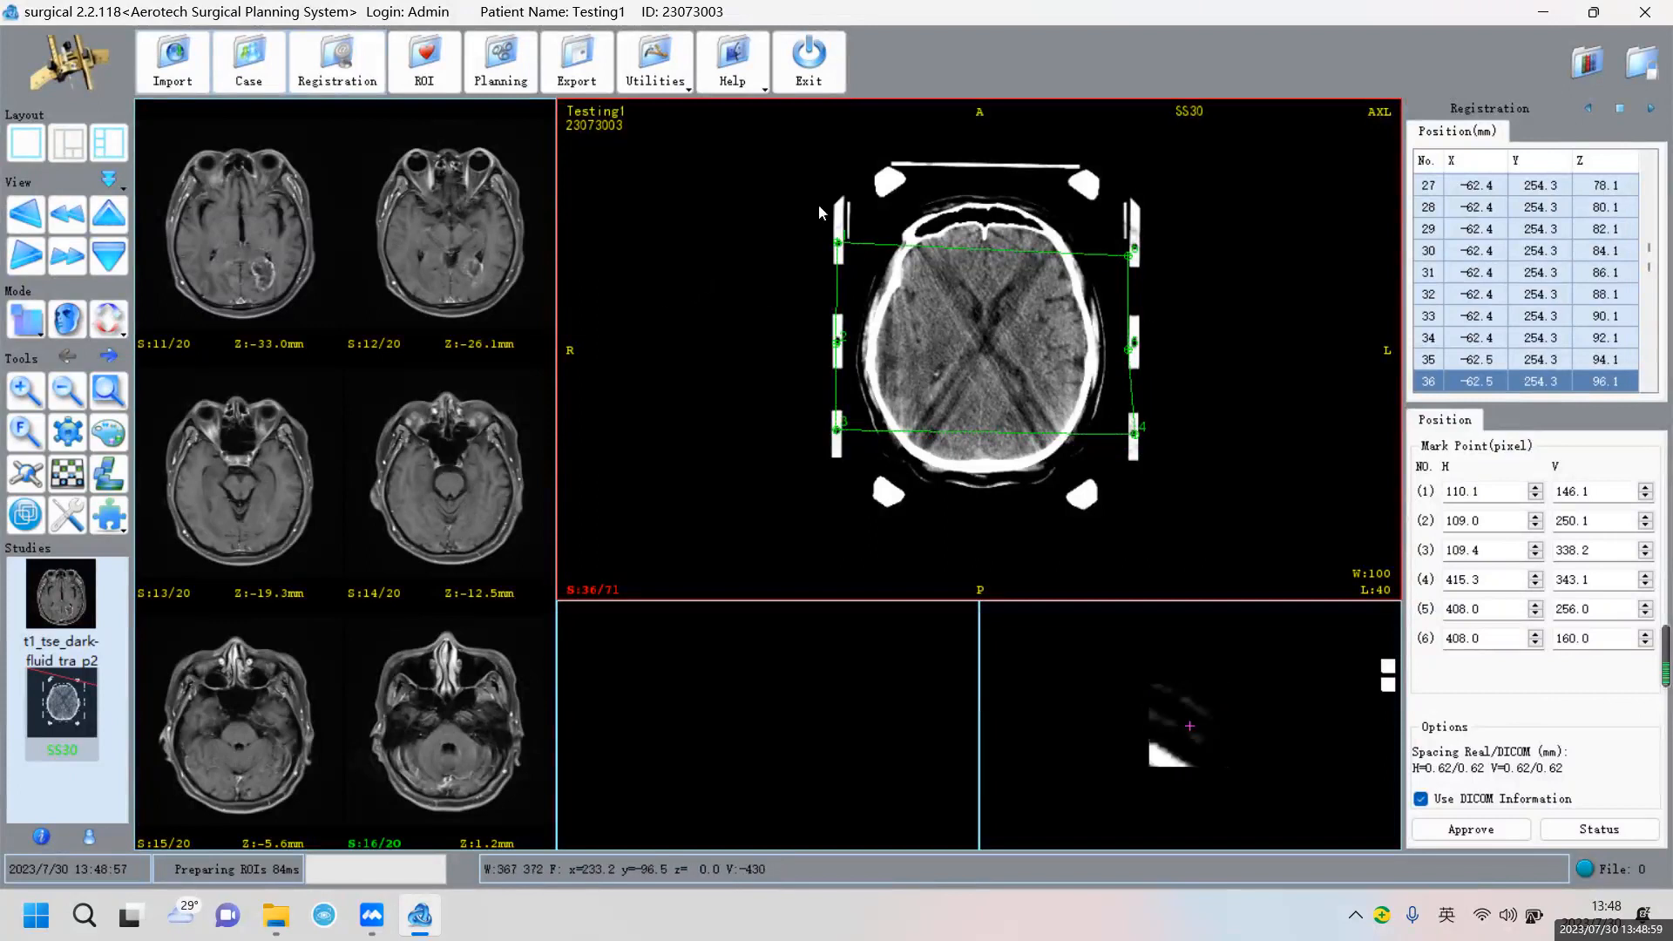
Place markers 6 and 5 on the right post holes, then fine-tune markers 2 and 5
{"action": "scroll", "coordinate": [729, 322], "scroll_direction": "up", "scroll_amount": 2}
{"action": "scroll", "coordinate": [703, 300], "scroll_direction": "up", "scroll_amount": 2}
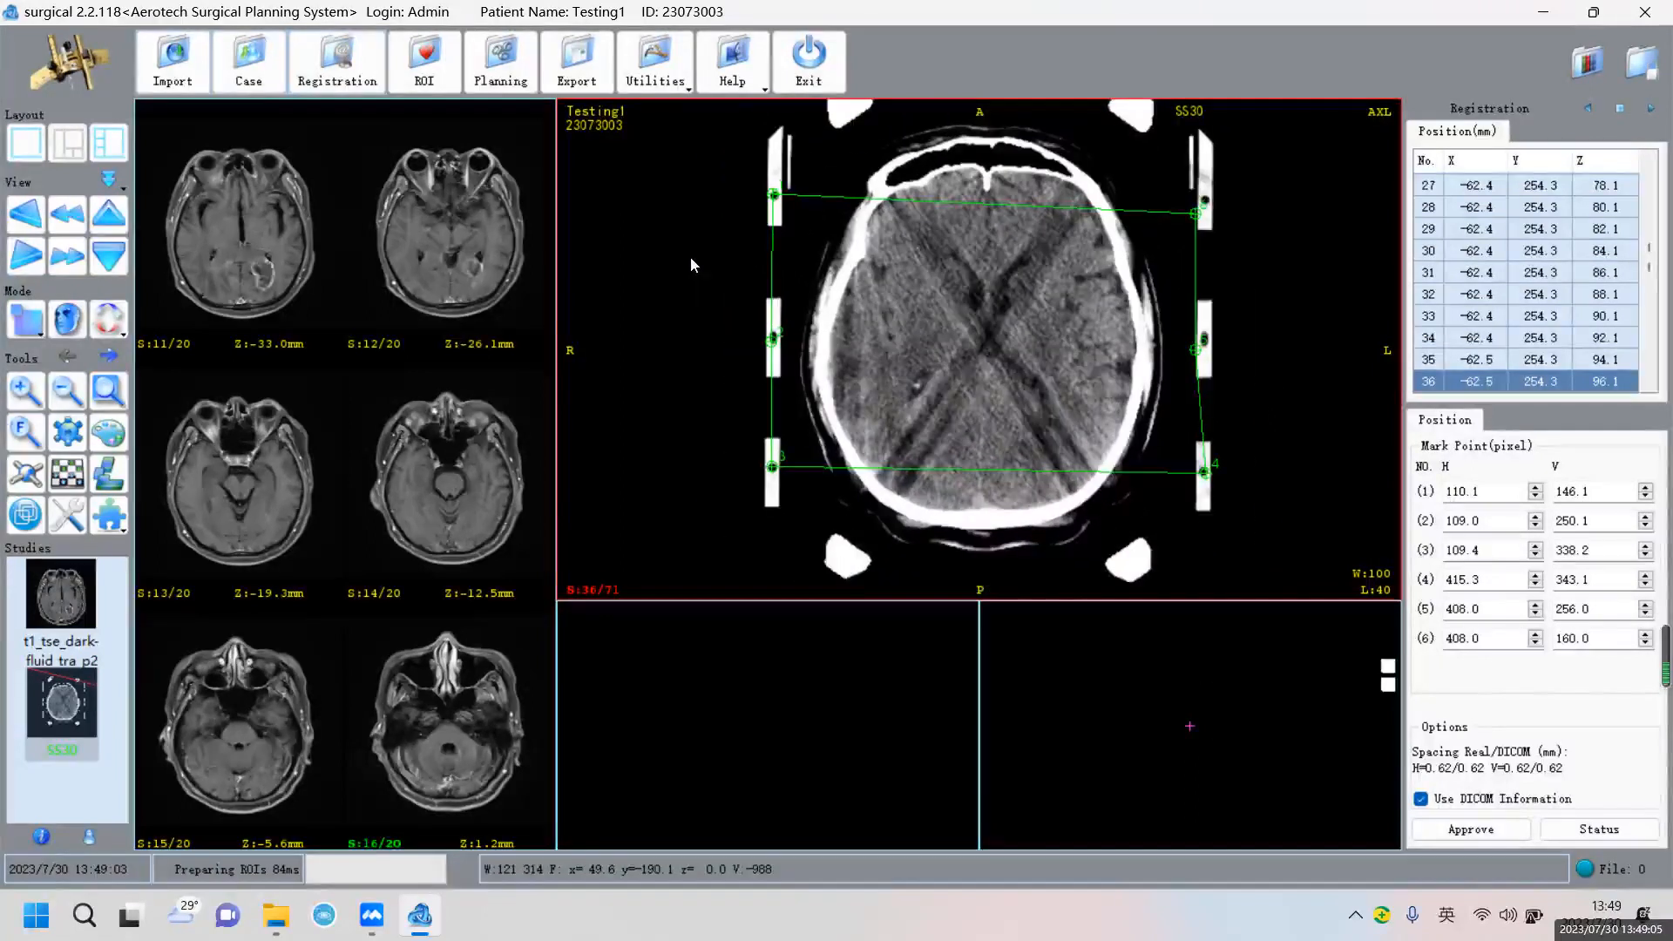
{"action": "scroll", "coordinate": [691, 261], "scroll_direction": "up", "scroll_amount": 2}
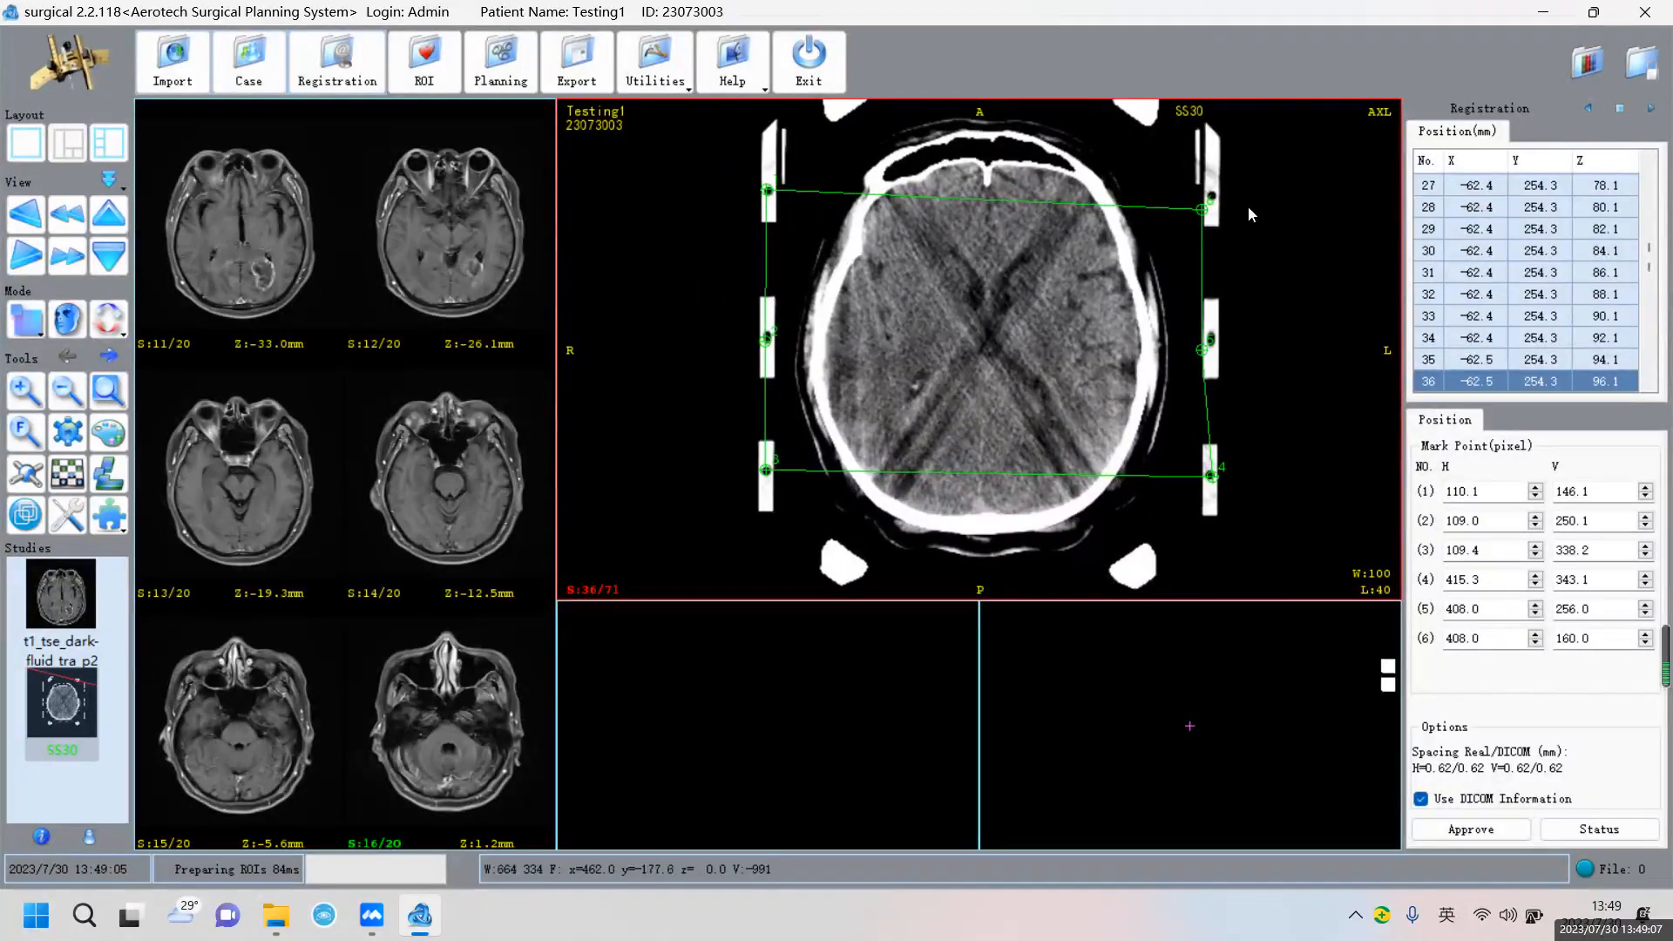
{"action": "left_click_drag", "start_coordinate": [1202, 209], "coordinate": [1211, 193]}
{"action": "left_click_drag", "start_coordinate": [1202, 343], "coordinate": [1210, 337]}
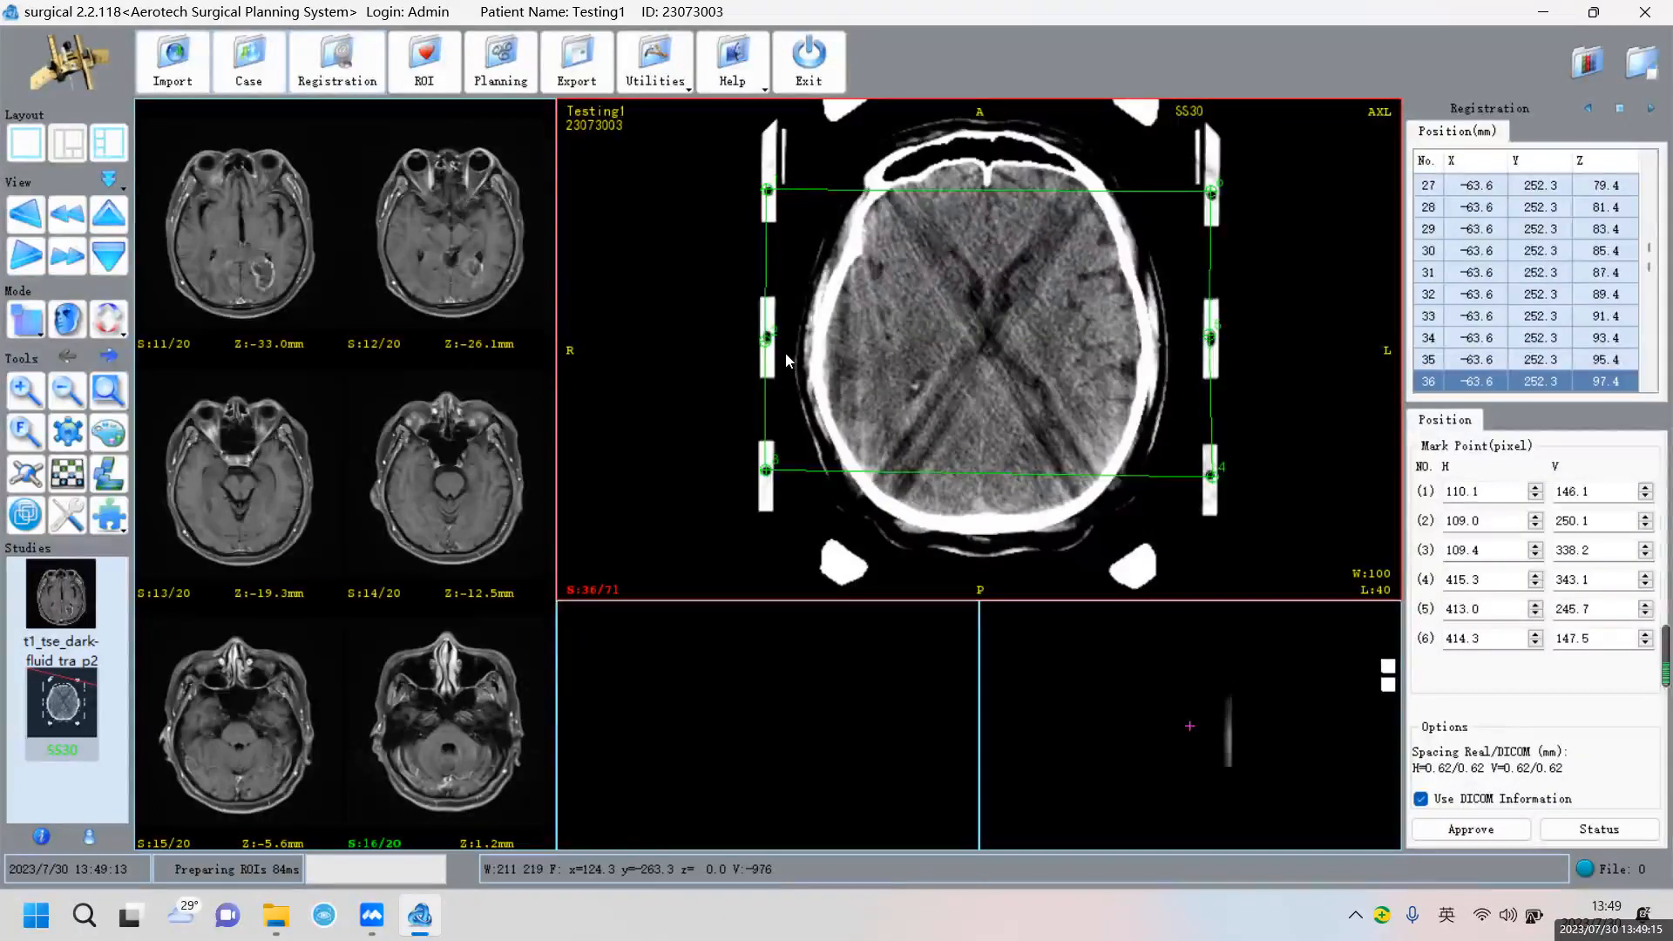
{"action": "left_click_drag", "start_coordinate": [765, 338], "coordinate": [764, 332]}
{"action": "left_click_drag", "start_coordinate": [1212, 338], "coordinate": [1210, 338]}
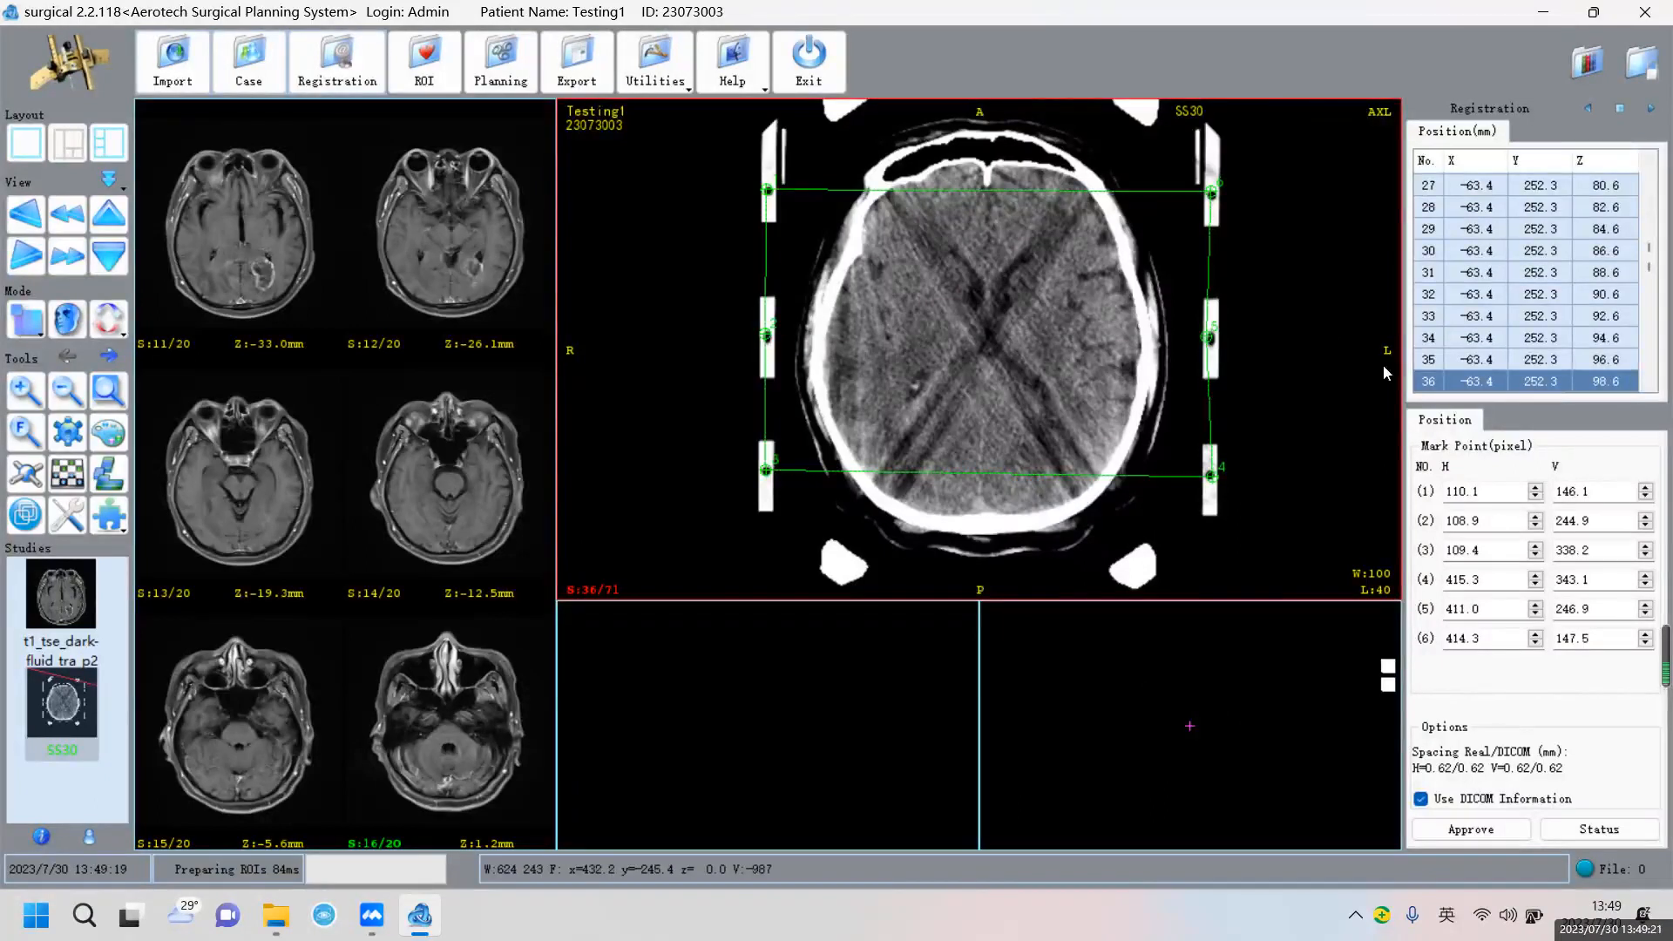
Raise marker 1's horizontal position in the Mark Point list
{"action": "left_click", "coordinate": [1492, 491]}
{"action": "left_click", "coordinate": [1536, 488]}
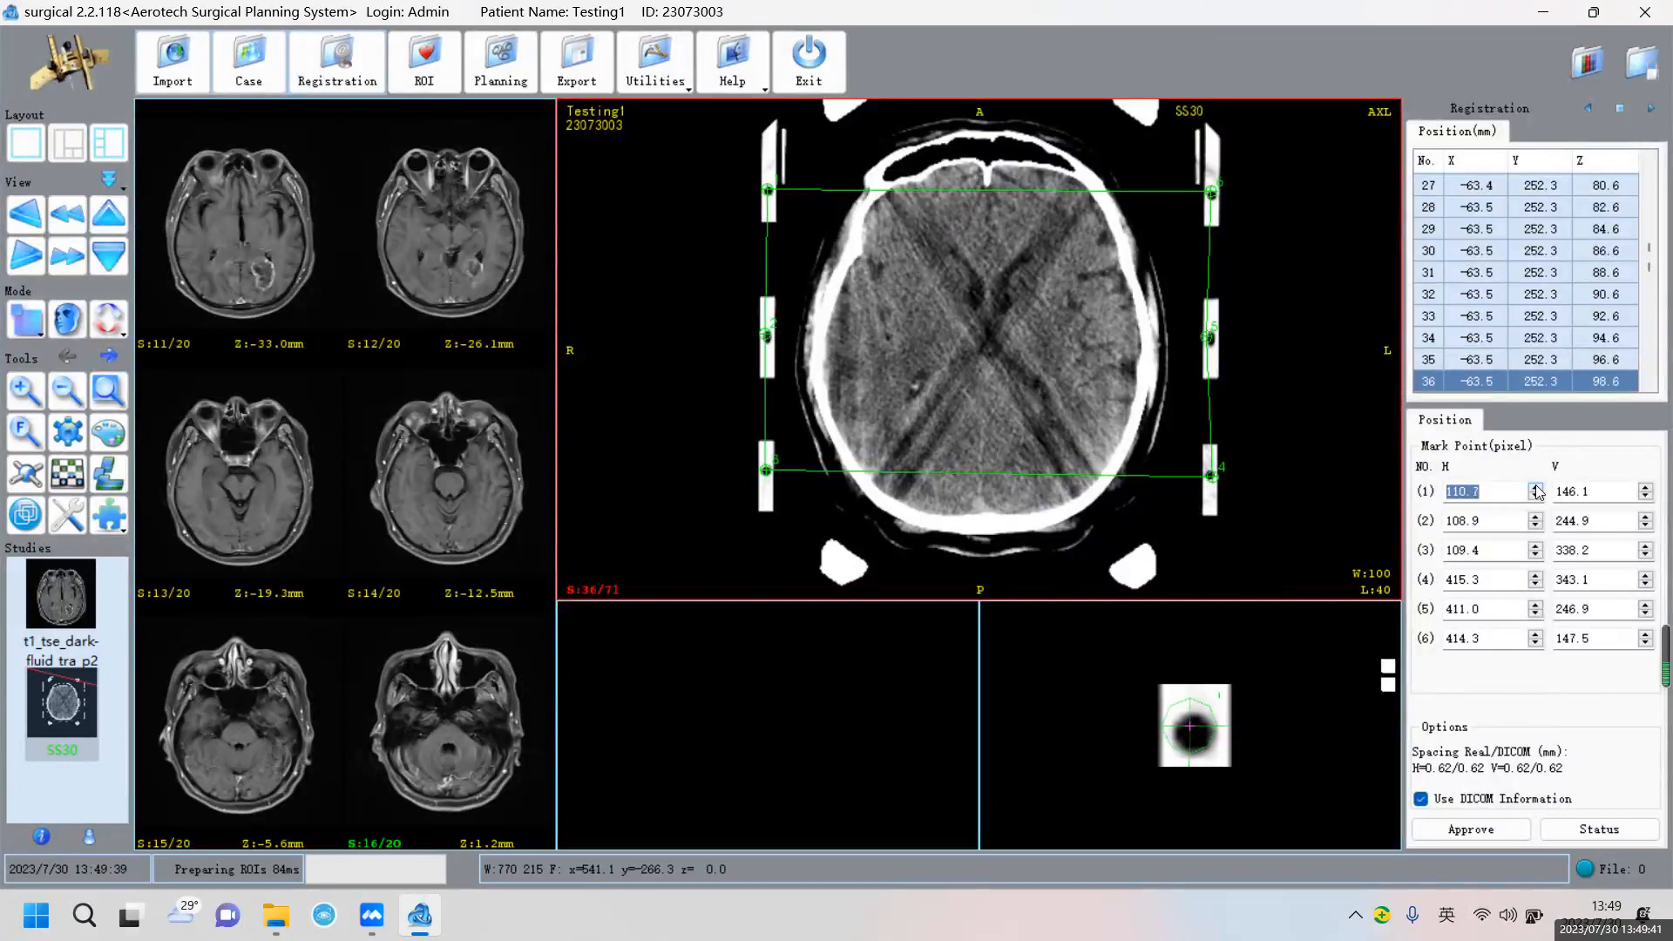
{"action": "left_click", "coordinate": [1536, 491]}
{"action": "left_click", "coordinate": [1535, 490]}
{"action": "left_click", "coordinate": [1536, 490]}
{"action": "left_click", "coordinate": [1629, 491]}
Set marker 1 to 147.2 vertical and 111.3 horizontal, then view the deviation statistics
{"action": "left_click", "coordinate": [1646, 496]}
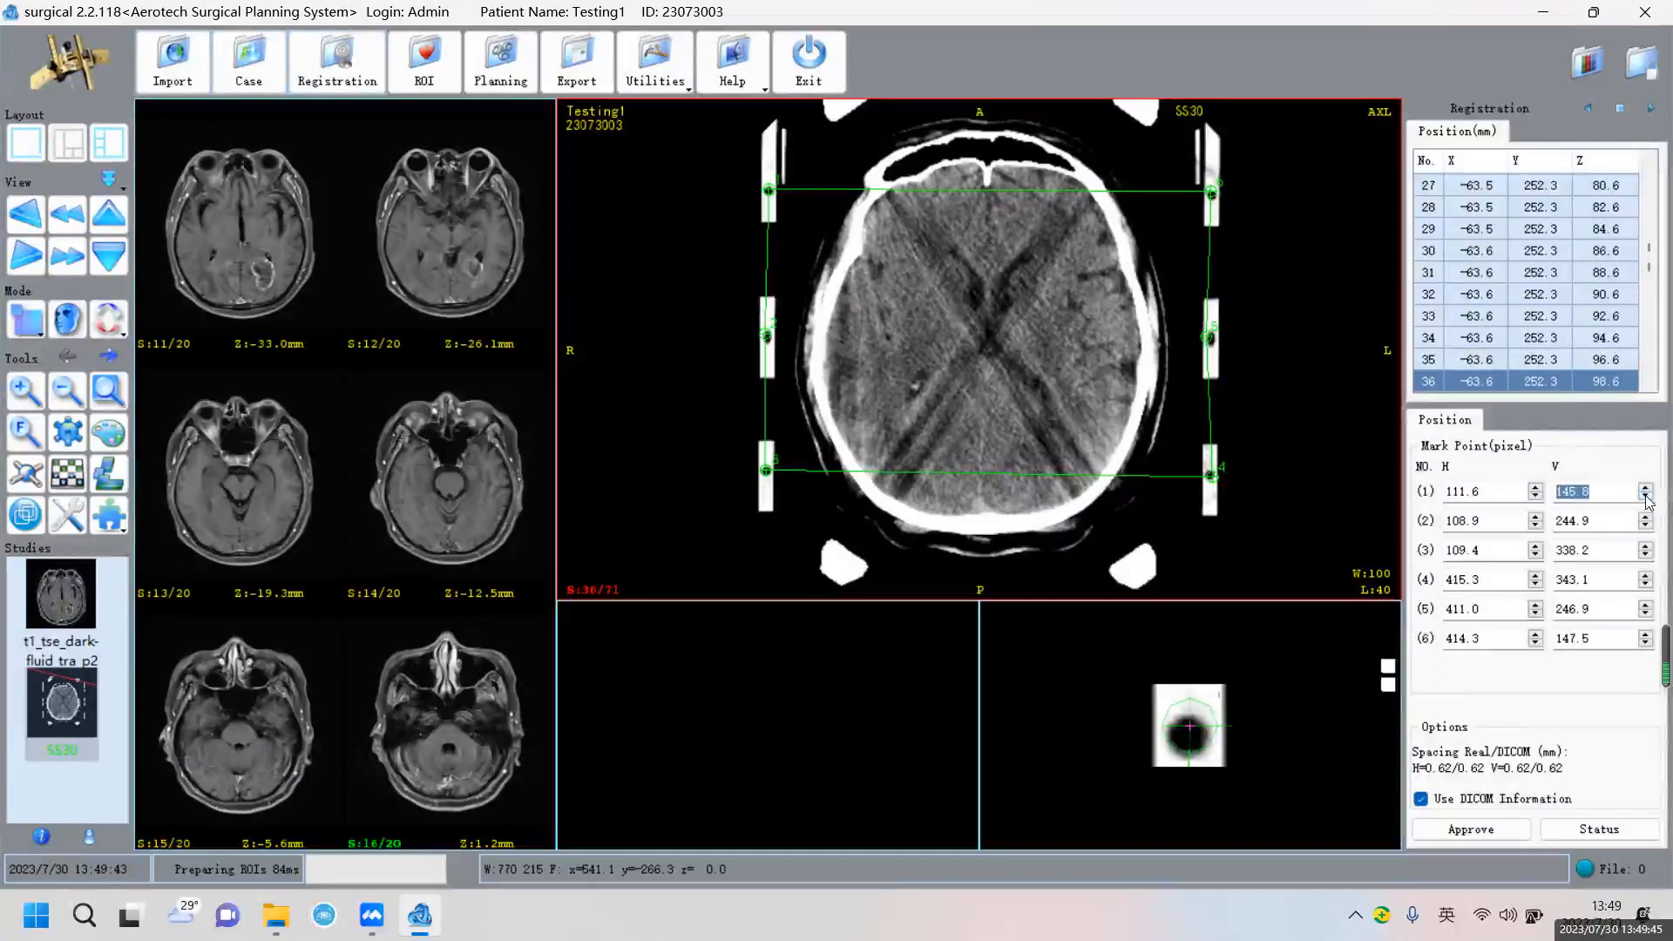
{"action": "left_click", "coordinate": [1646, 489]}
{"action": "left_click", "coordinate": [1646, 489]}
{"action": "left_click", "coordinate": [1645, 489]}
{"action": "left_click", "coordinate": [1645, 488]}
{"action": "left_click", "coordinate": [1646, 488]}
{"action": "left_click", "coordinate": [1646, 489]}
{"action": "left_click", "coordinate": [1646, 489]}
{"action": "left_click", "coordinate": [1645, 489]}
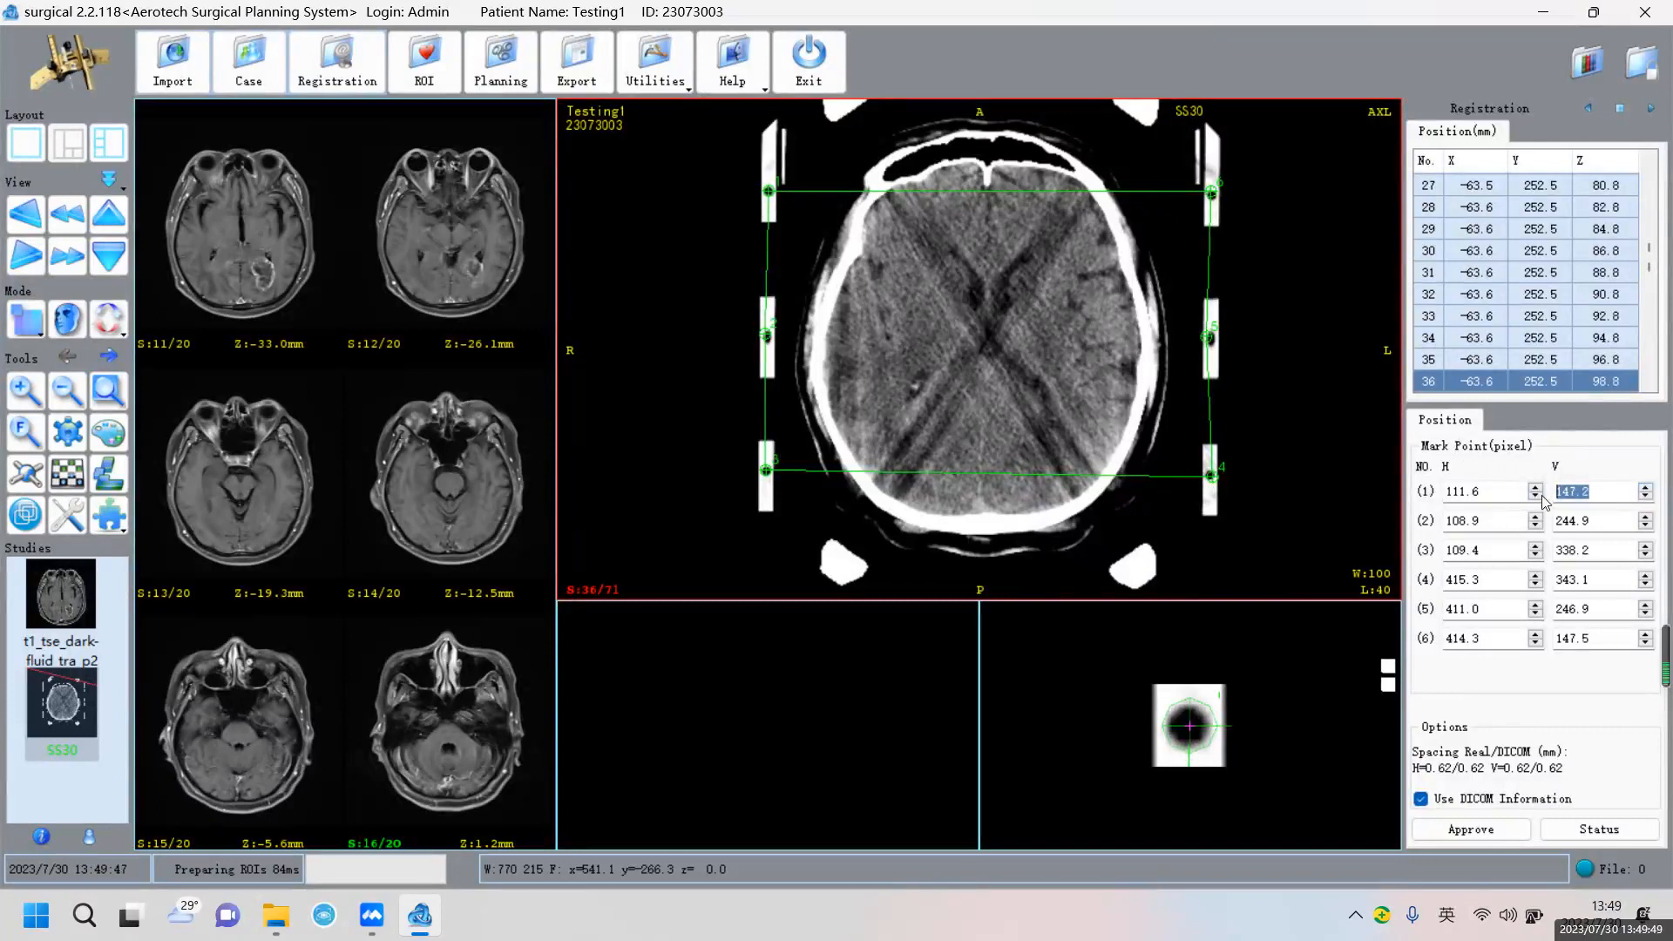
{"action": "left_click", "coordinate": [1536, 496]}
{"action": "left_click", "coordinate": [1535, 496]}
{"action": "left_click", "coordinate": [1536, 496]}
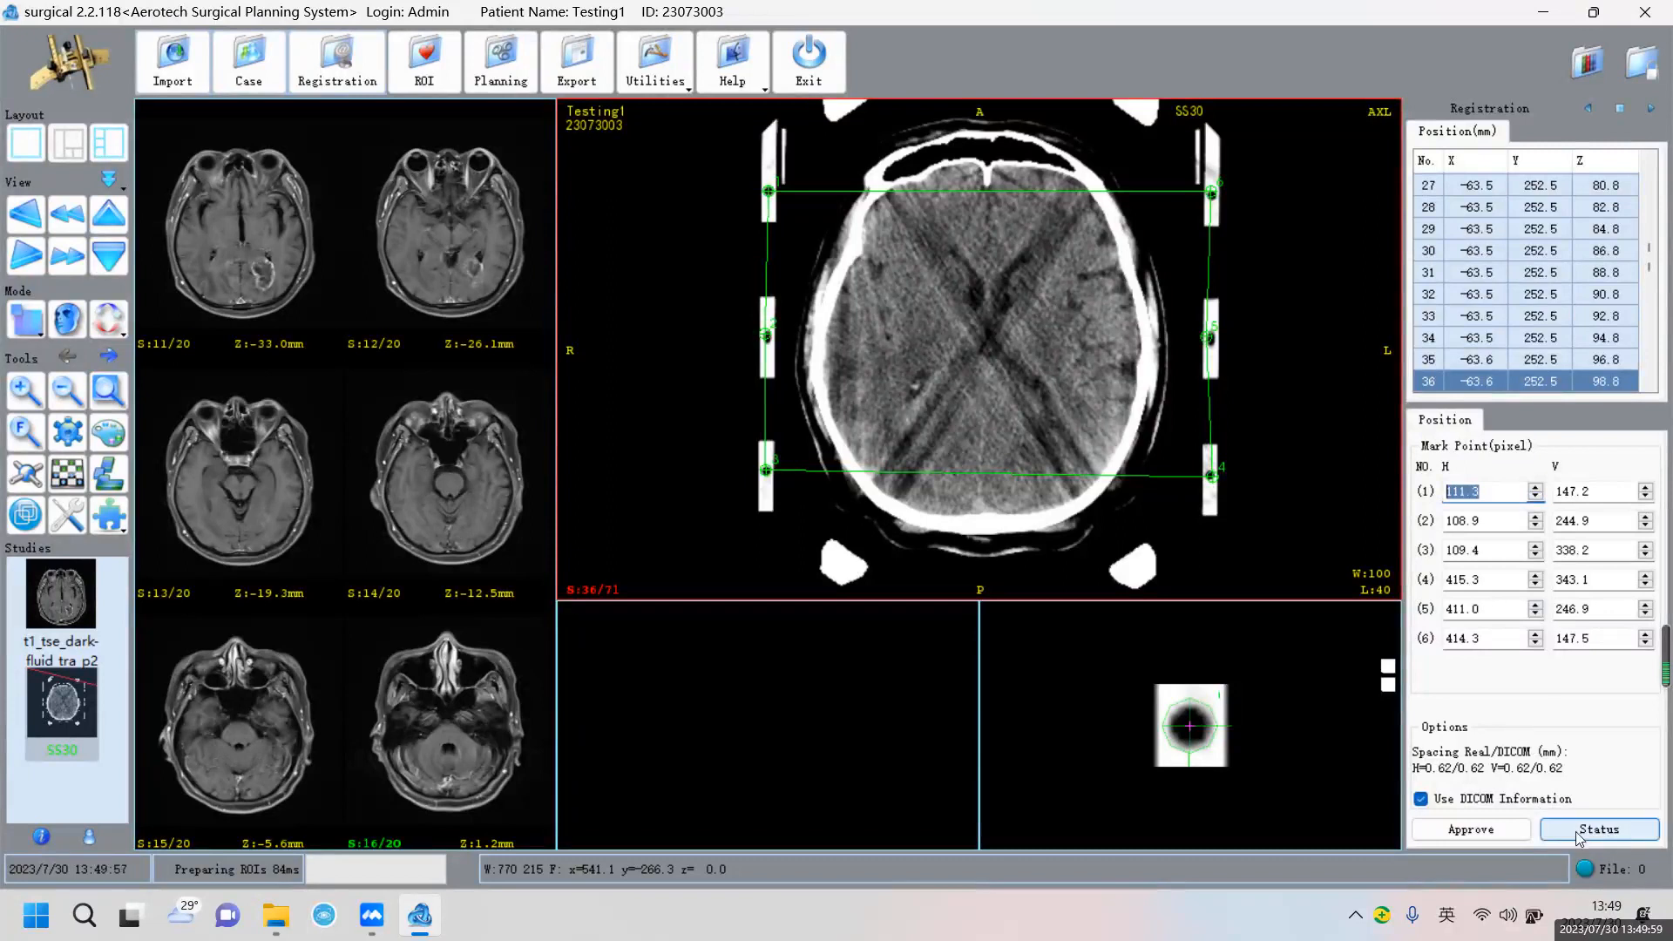
{"action": "left_click", "coordinate": [1580, 833]}
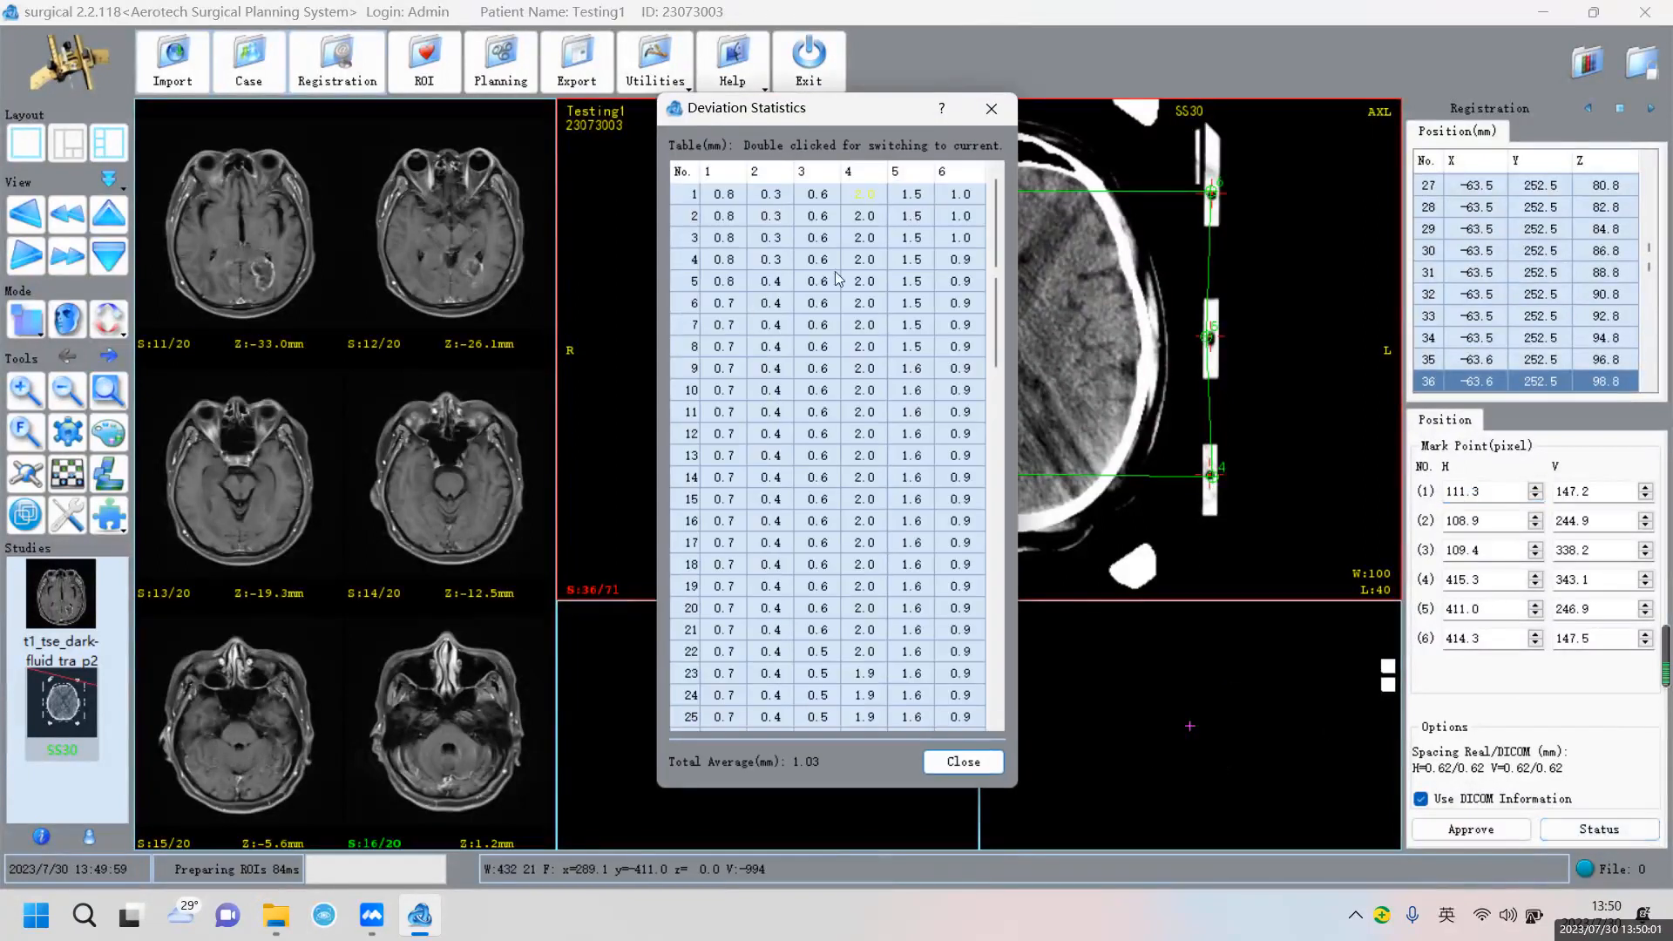
Move the deviation table aside and set mark point 2 to 110.5, 246.9
{"action": "left_click_drag", "start_coordinate": [860, 113], "coordinate": [600, 108]}
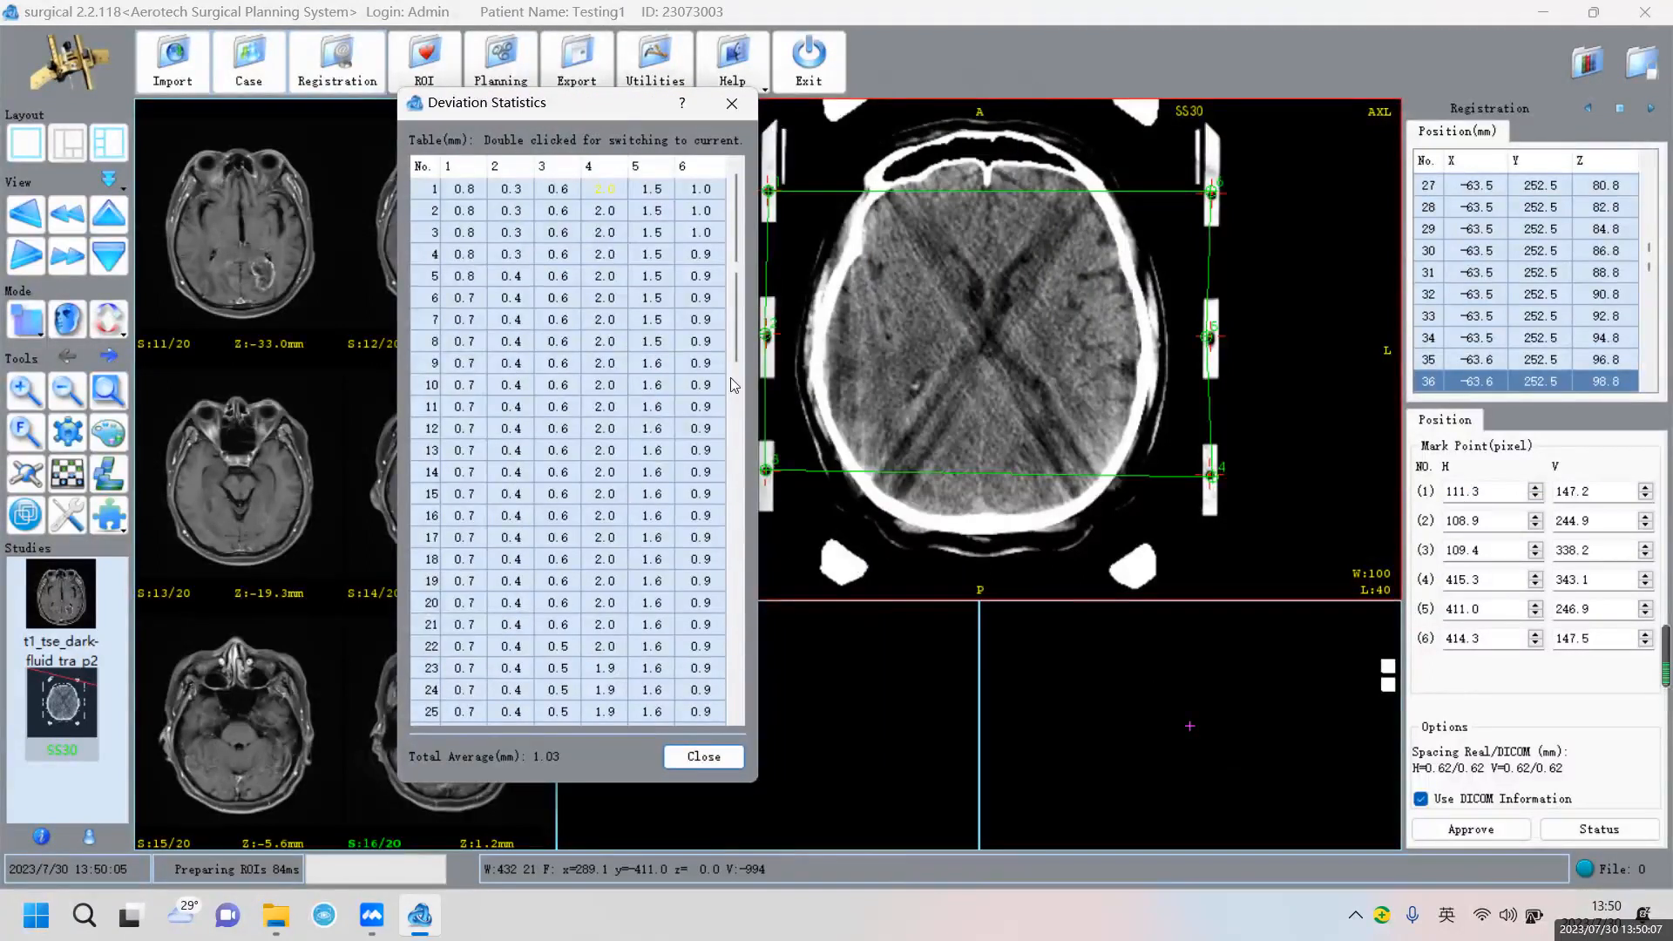
{"action": "left_click", "coordinate": [1503, 523]}
{"action": "left_click", "coordinate": [1537, 518]}
{"action": "left_click", "coordinate": [1538, 517]}
{"action": "left_click", "coordinate": [1538, 518]}
{"action": "left_click", "coordinate": [1537, 518]}
{"action": "left_click", "coordinate": [1538, 517]}
{"action": "left_click", "coordinate": [1538, 517]}
{"action": "left_click", "coordinate": [1538, 517]}
{"action": "left_click", "coordinate": [1538, 518]}
{"action": "left_click", "coordinate": [1538, 518]}
{"action": "left_click", "coordinate": [1538, 518]}
{"action": "left_click", "coordinate": [1538, 518]}
{"action": "left_click", "coordinate": [1538, 518]}
{"action": "left_click", "coordinate": [1539, 517]}
{"action": "left_click", "coordinate": [1539, 517]}
{"action": "left_click", "coordinate": [1538, 517]}
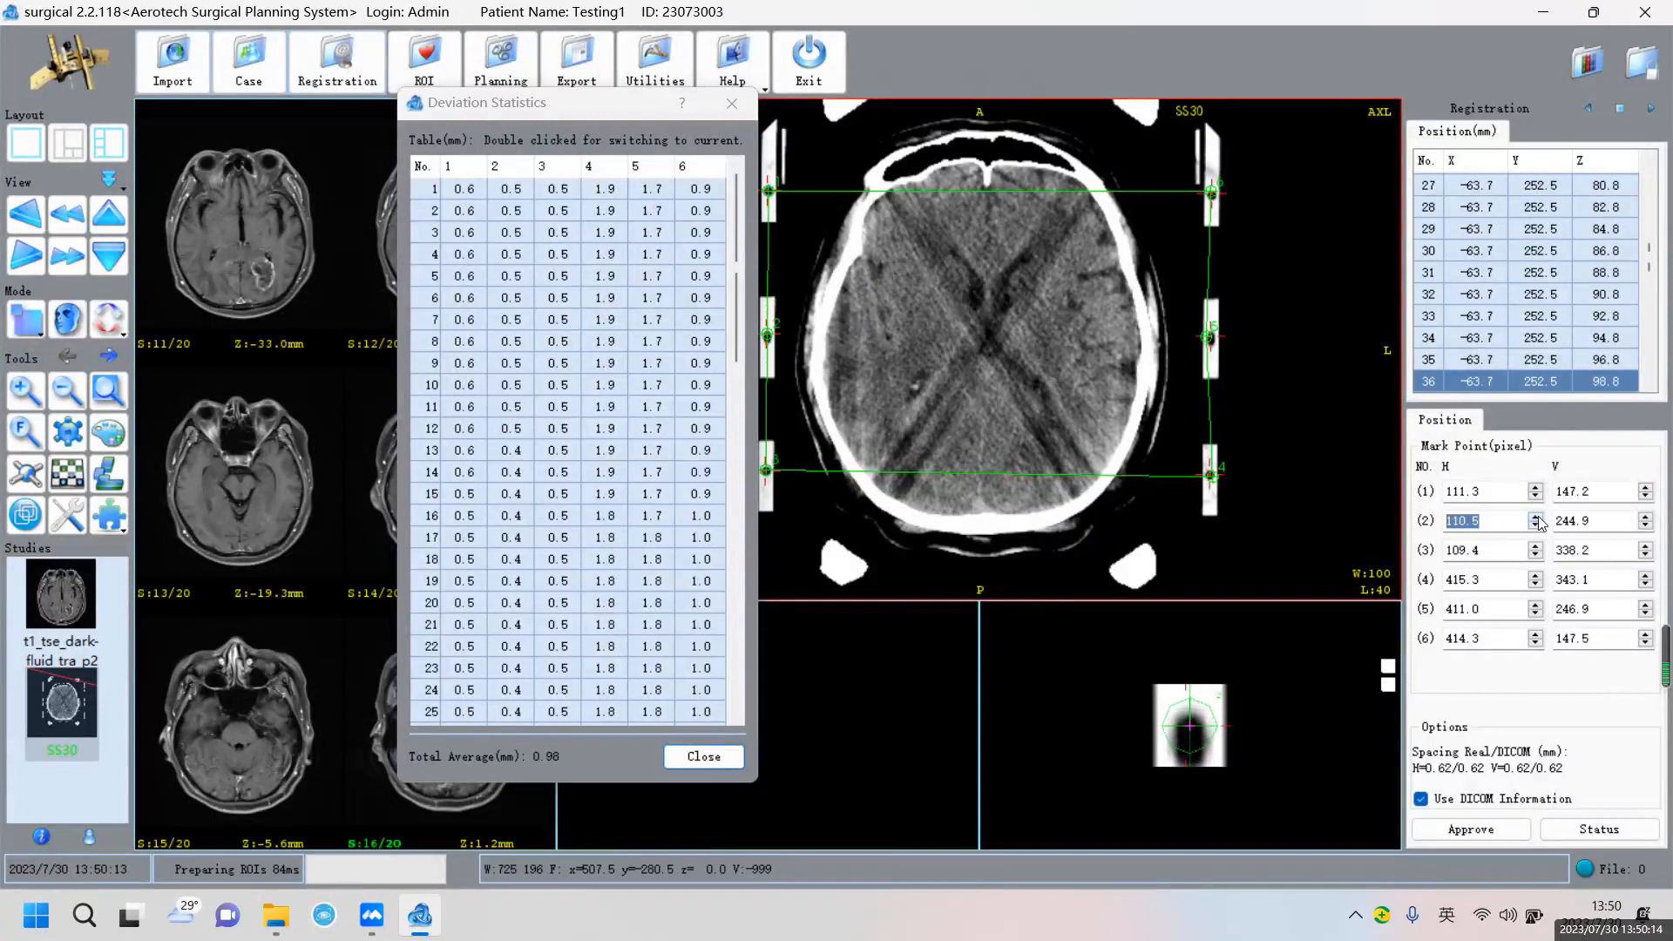
{"action": "left_click", "coordinate": [1645, 520]}
{"action": "left_click", "coordinate": [1645, 520]}
{"action": "left_click", "coordinate": [1644, 519]}
{"action": "left_click", "coordinate": [1645, 519]}
{"action": "left_click", "coordinate": [1645, 520]}
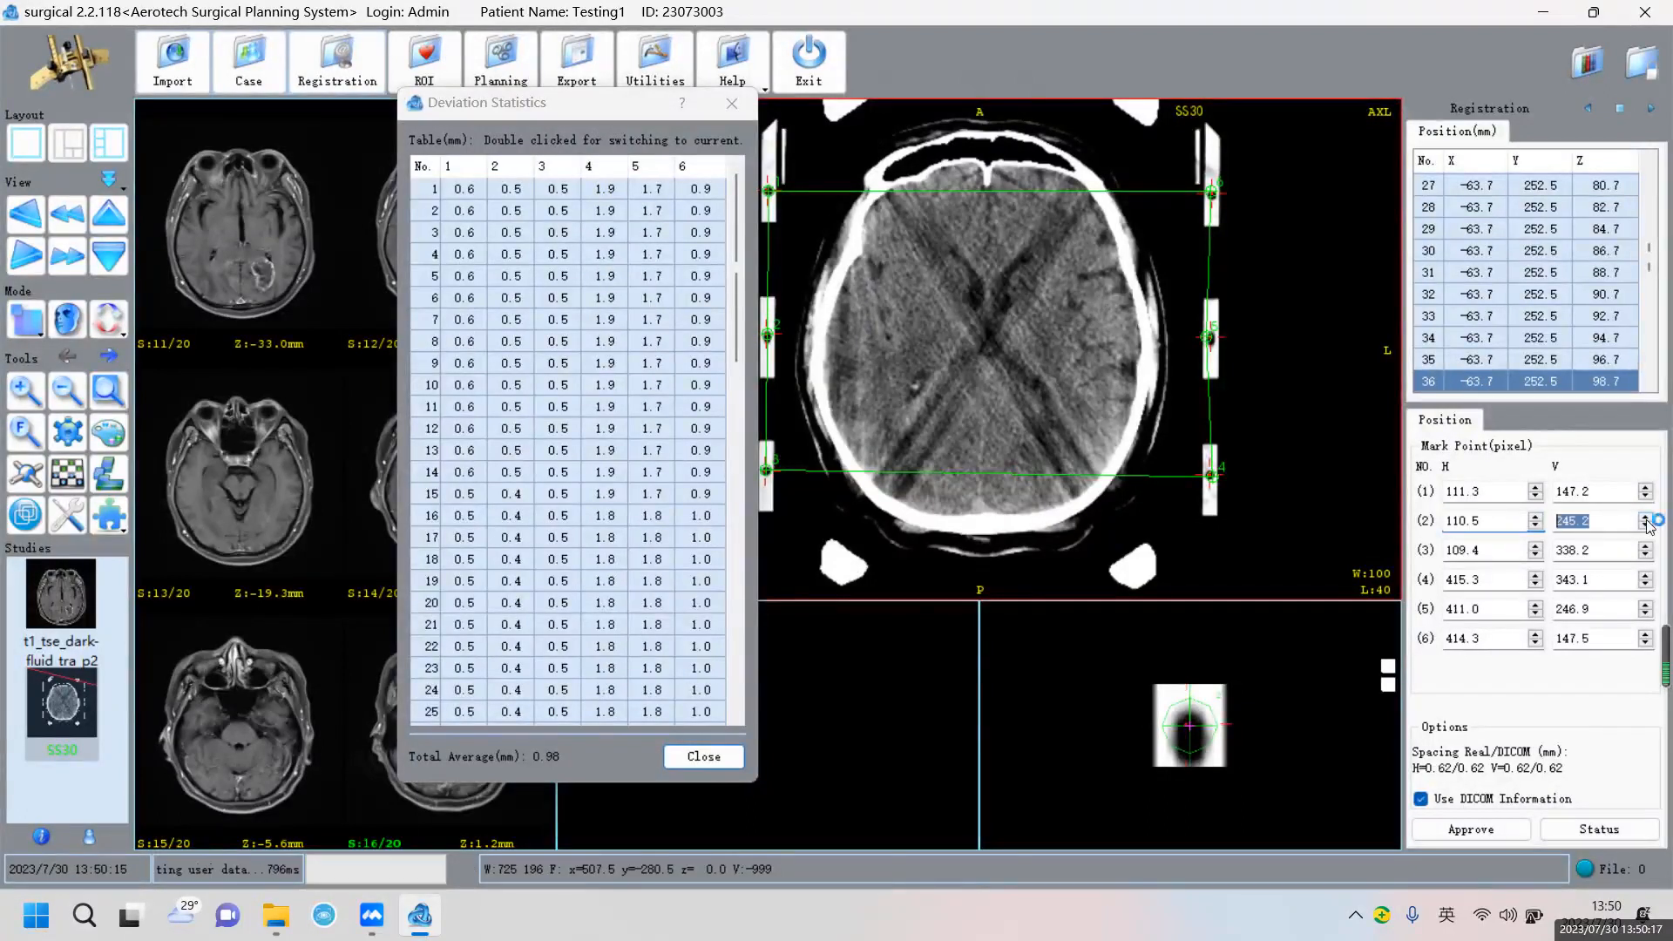
{"action": "left_click", "coordinate": [1645, 519]}
{"action": "left_click", "coordinate": [1646, 519]}
{"action": "left_click", "coordinate": [1646, 520]}
{"action": "left_click", "coordinate": [1647, 520]}
{"action": "left_click", "coordinate": [1646, 520]}
{"action": "left_click", "coordinate": [1646, 520]}
{"action": "left_click", "coordinate": [1646, 520]}
{"action": "left_click", "coordinate": [1646, 521]}
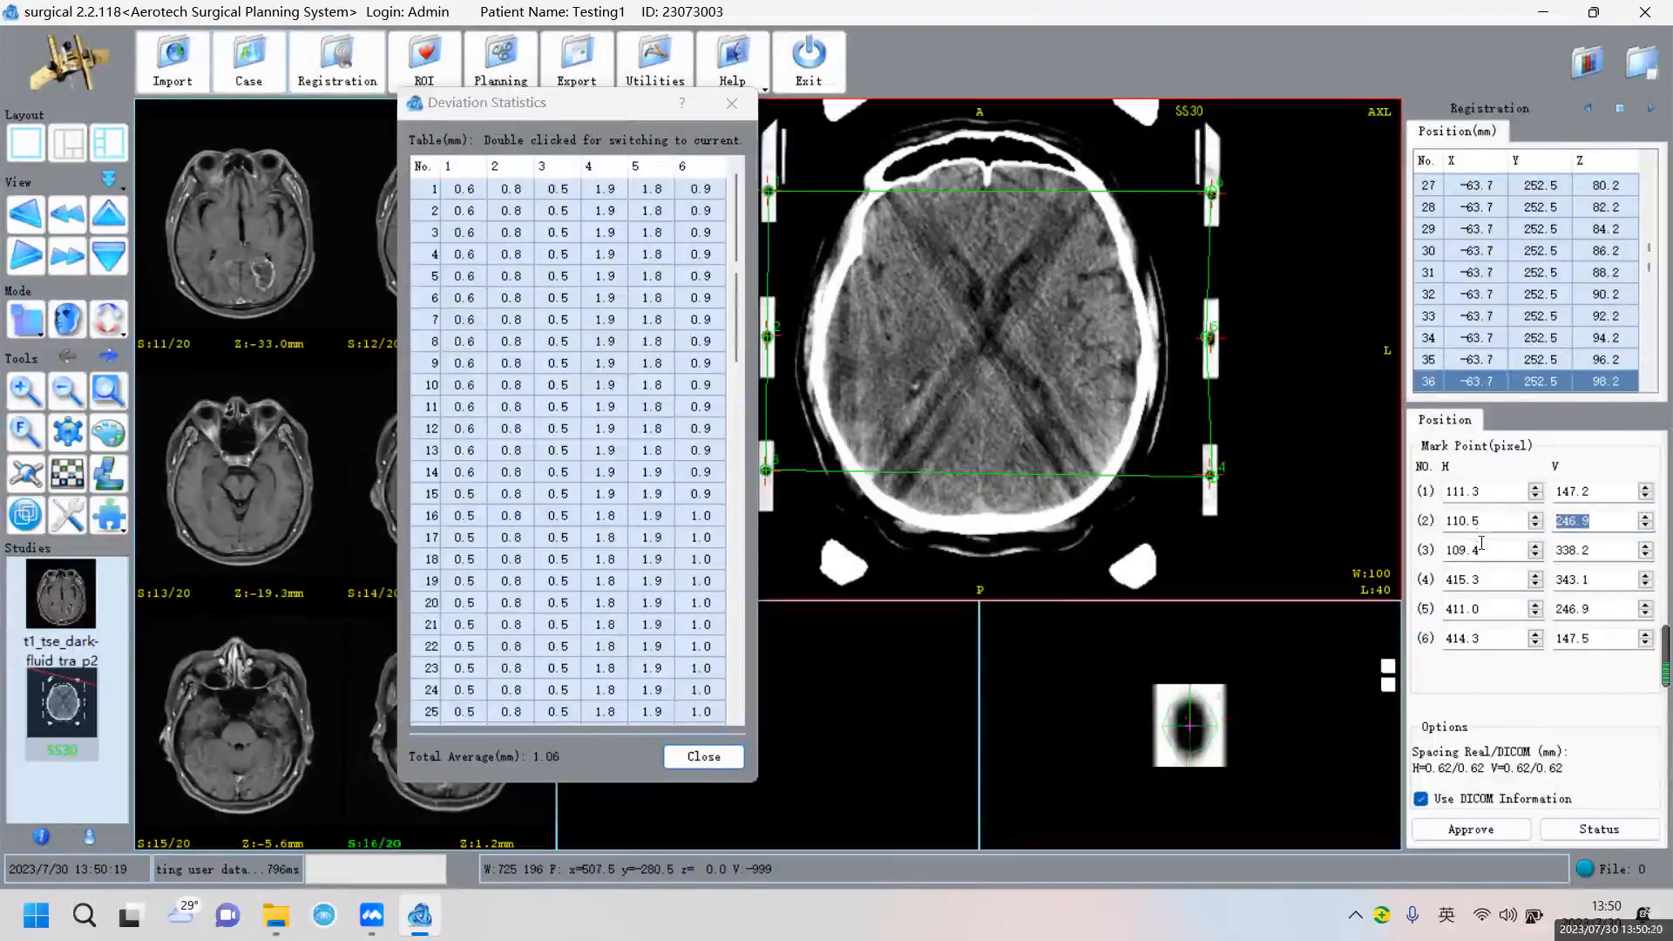
Set mark point 3 to 109.9, 338.8 and mark point 4 to 413.4, 341.5
{"action": "left_click", "coordinate": [1539, 545]}
{"action": "left_click", "coordinate": [1538, 545]}
{"action": "left_click", "coordinate": [1538, 545]}
{"action": "left_click", "coordinate": [1538, 545]}
{"action": "left_click", "coordinate": [1538, 545]}
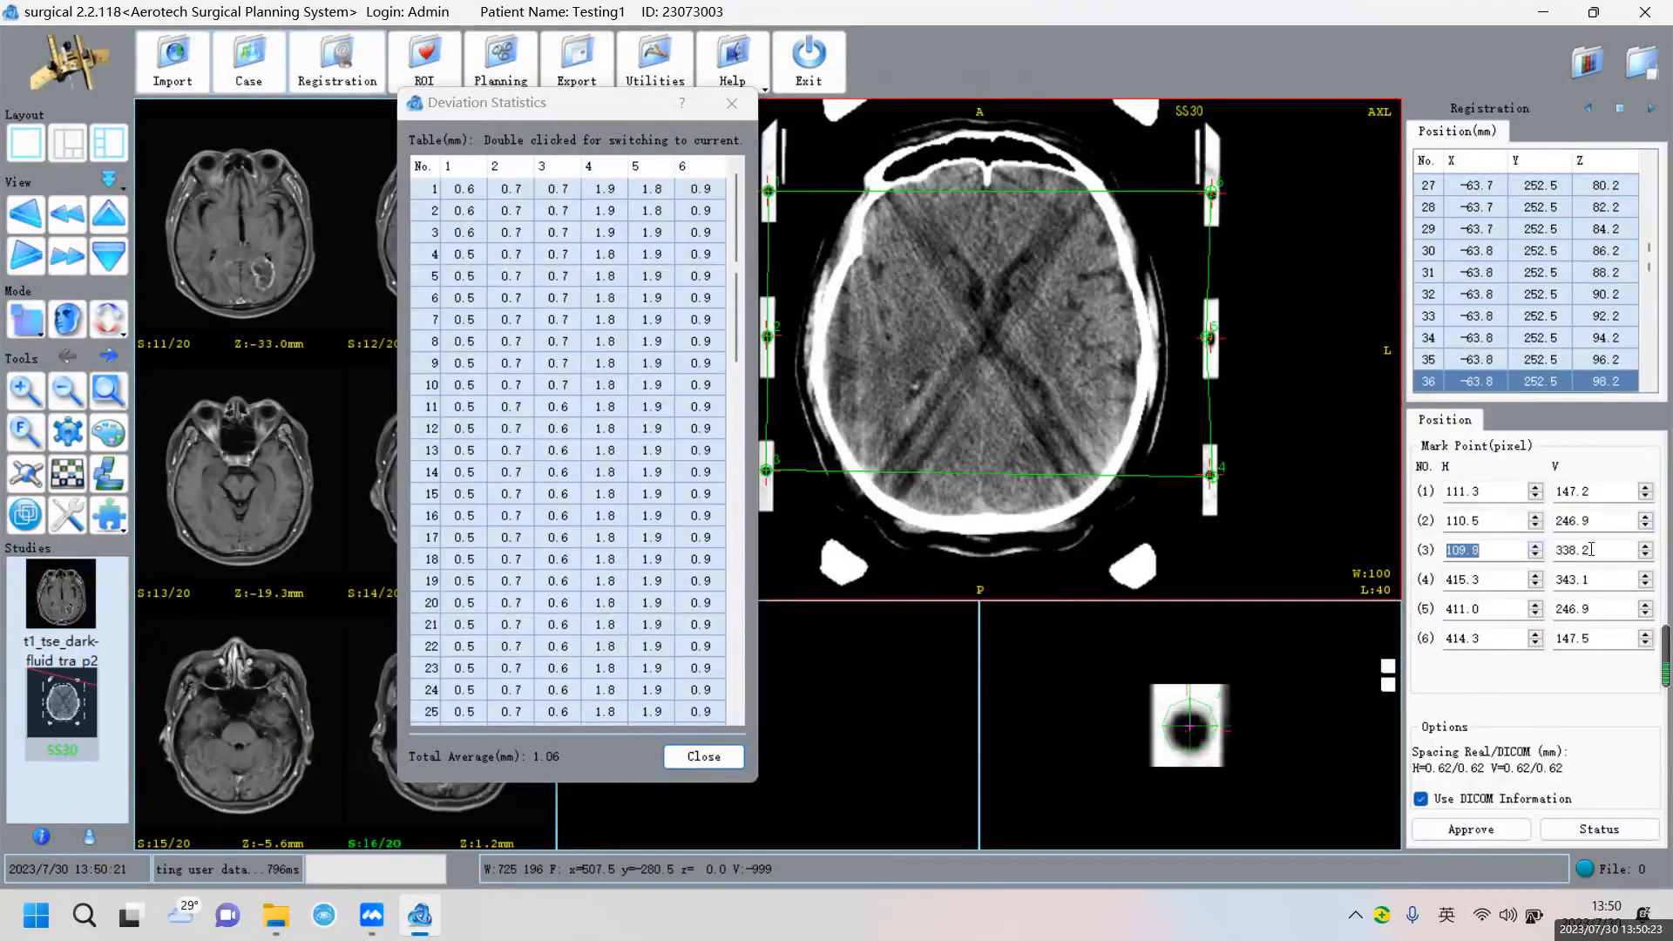
{"action": "left_click", "coordinate": [1604, 554]}
{"action": "left_click", "coordinate": [1646, 549]}
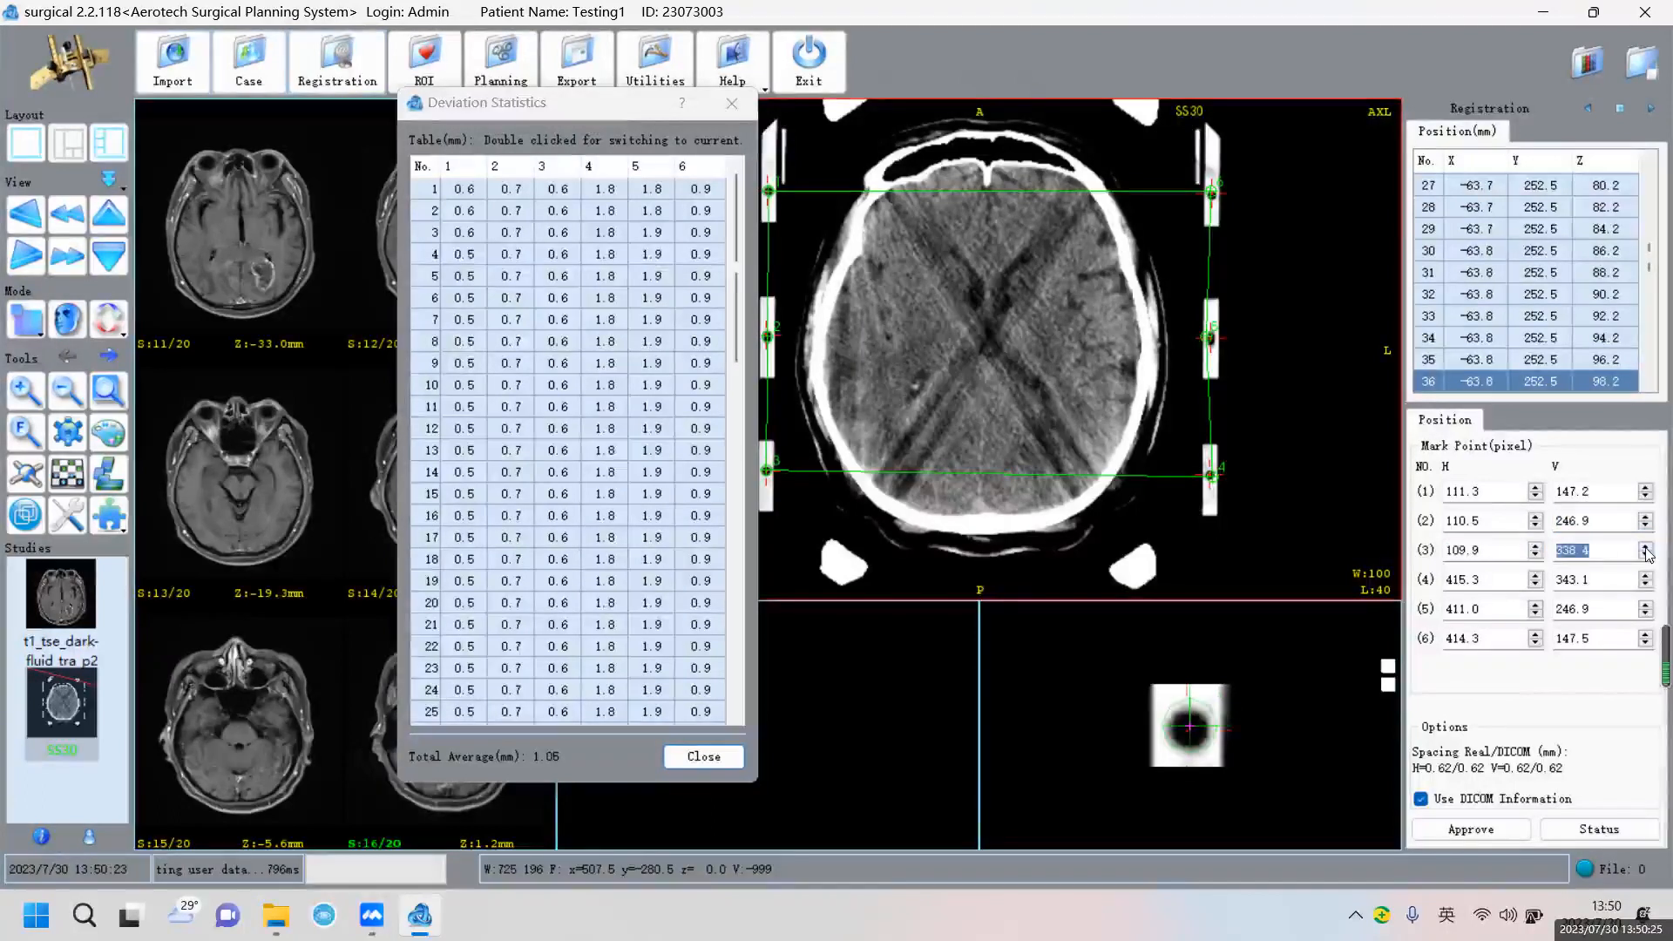
{"action": "left_click", "coordinate": [1646, 549]}
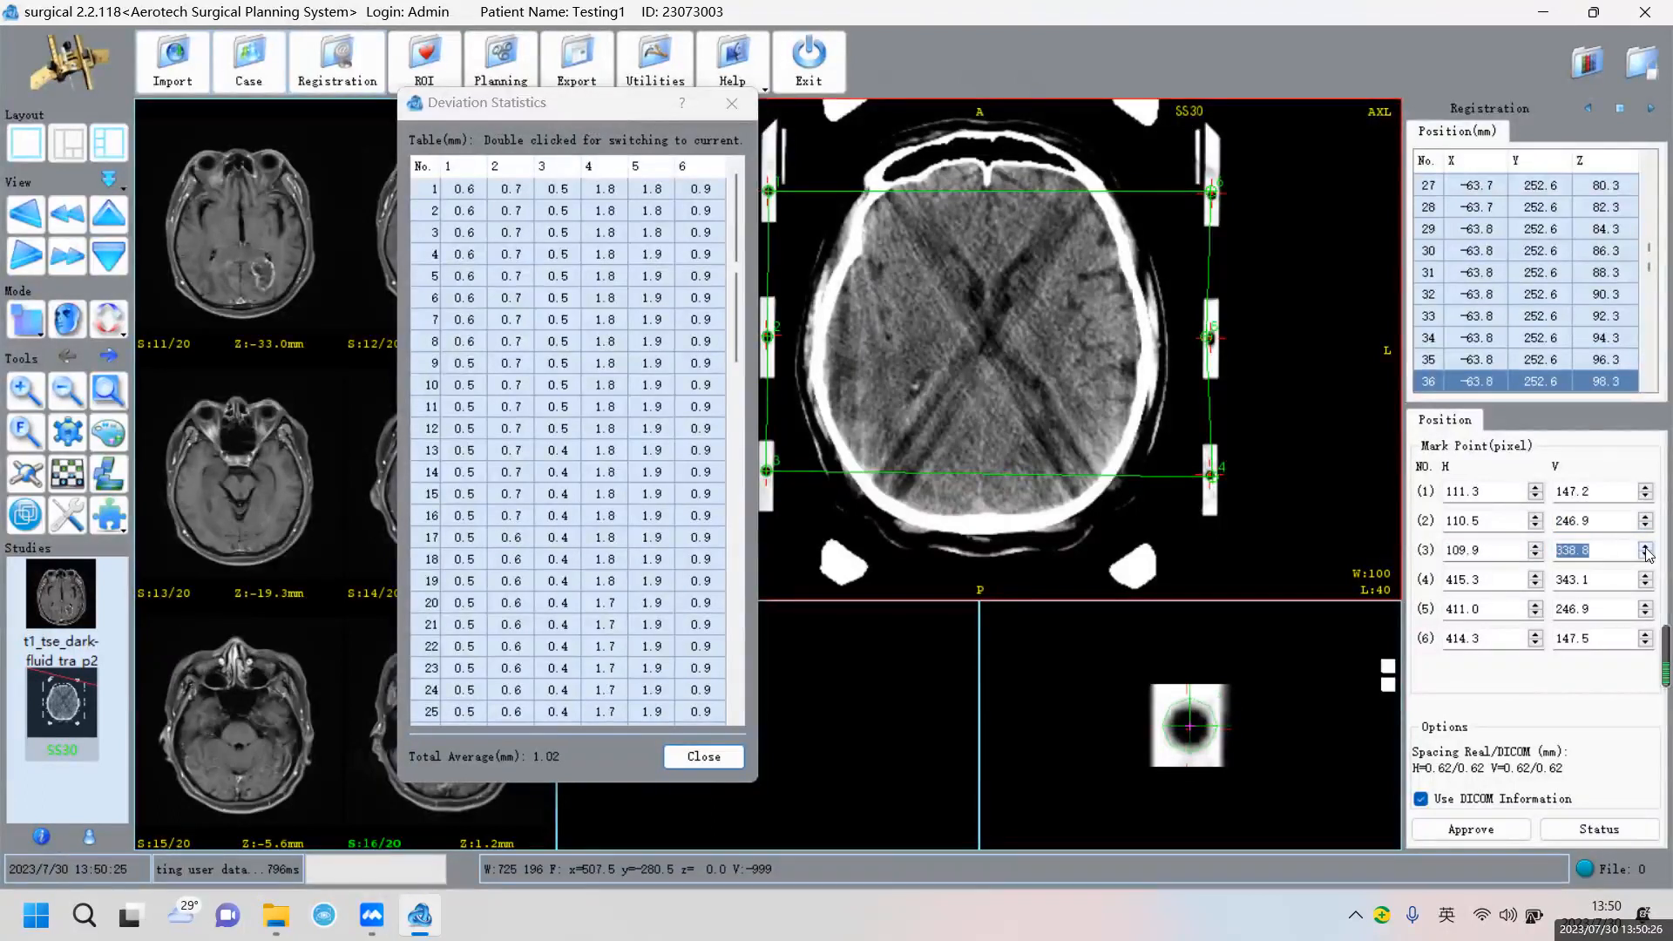
{"action": "left_click", "coordinate": [1516, 579]}
{"action": "left_click", "coordinate": [1536, 585]}
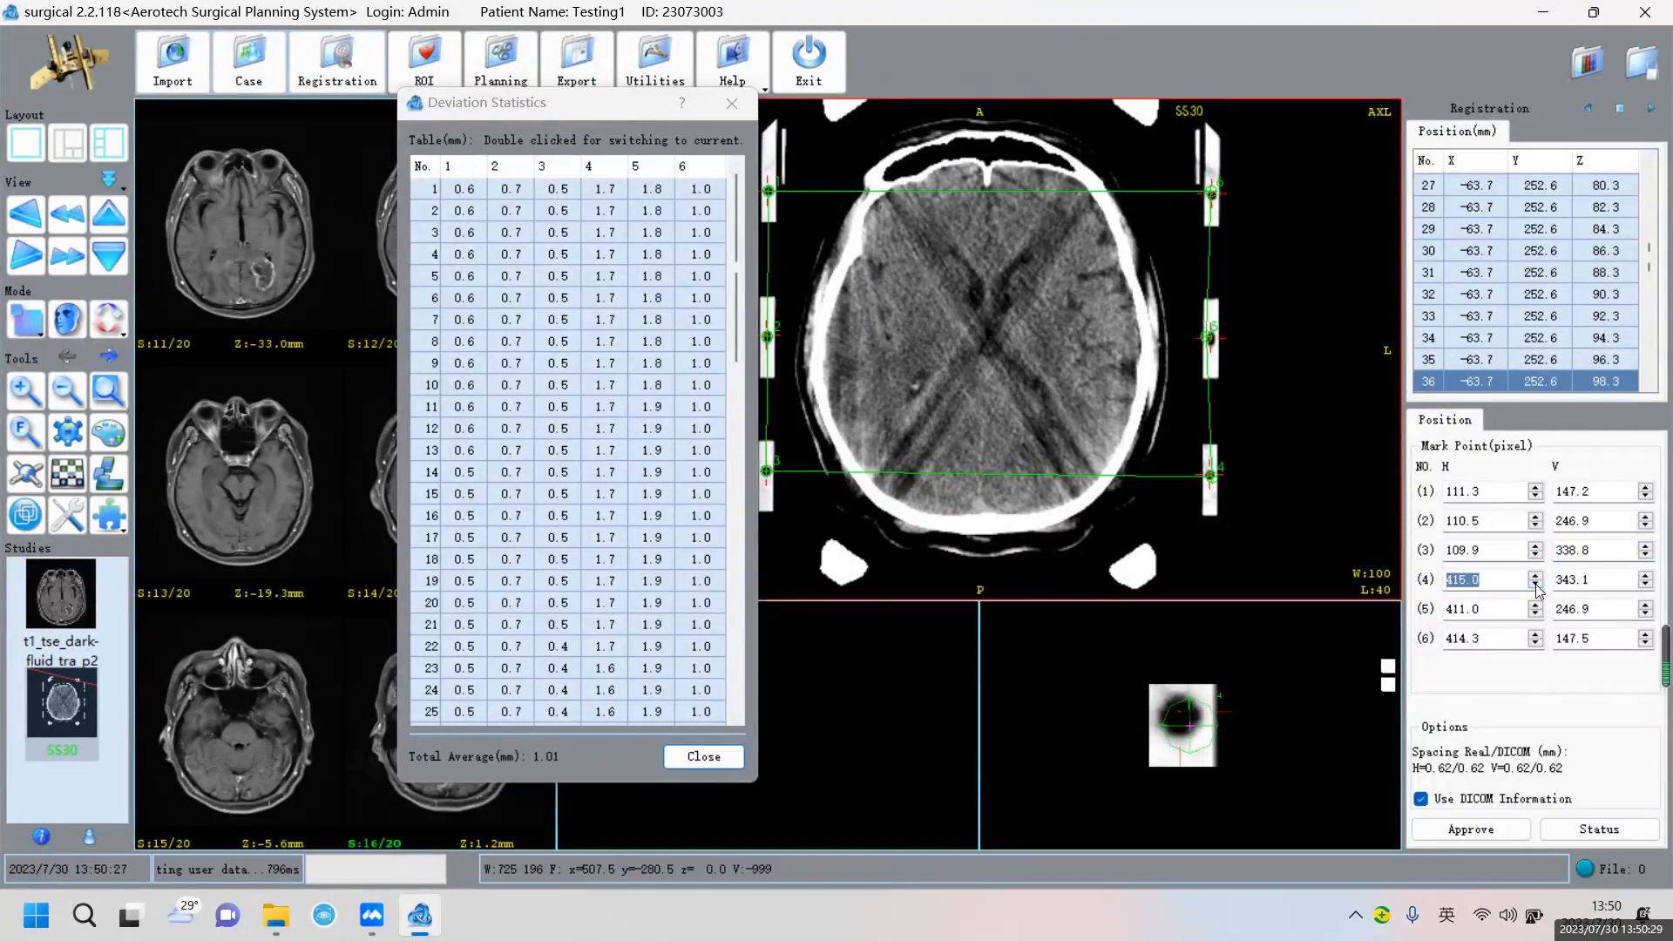
{"action": "left_click", "coordinate": [1536, 585]}
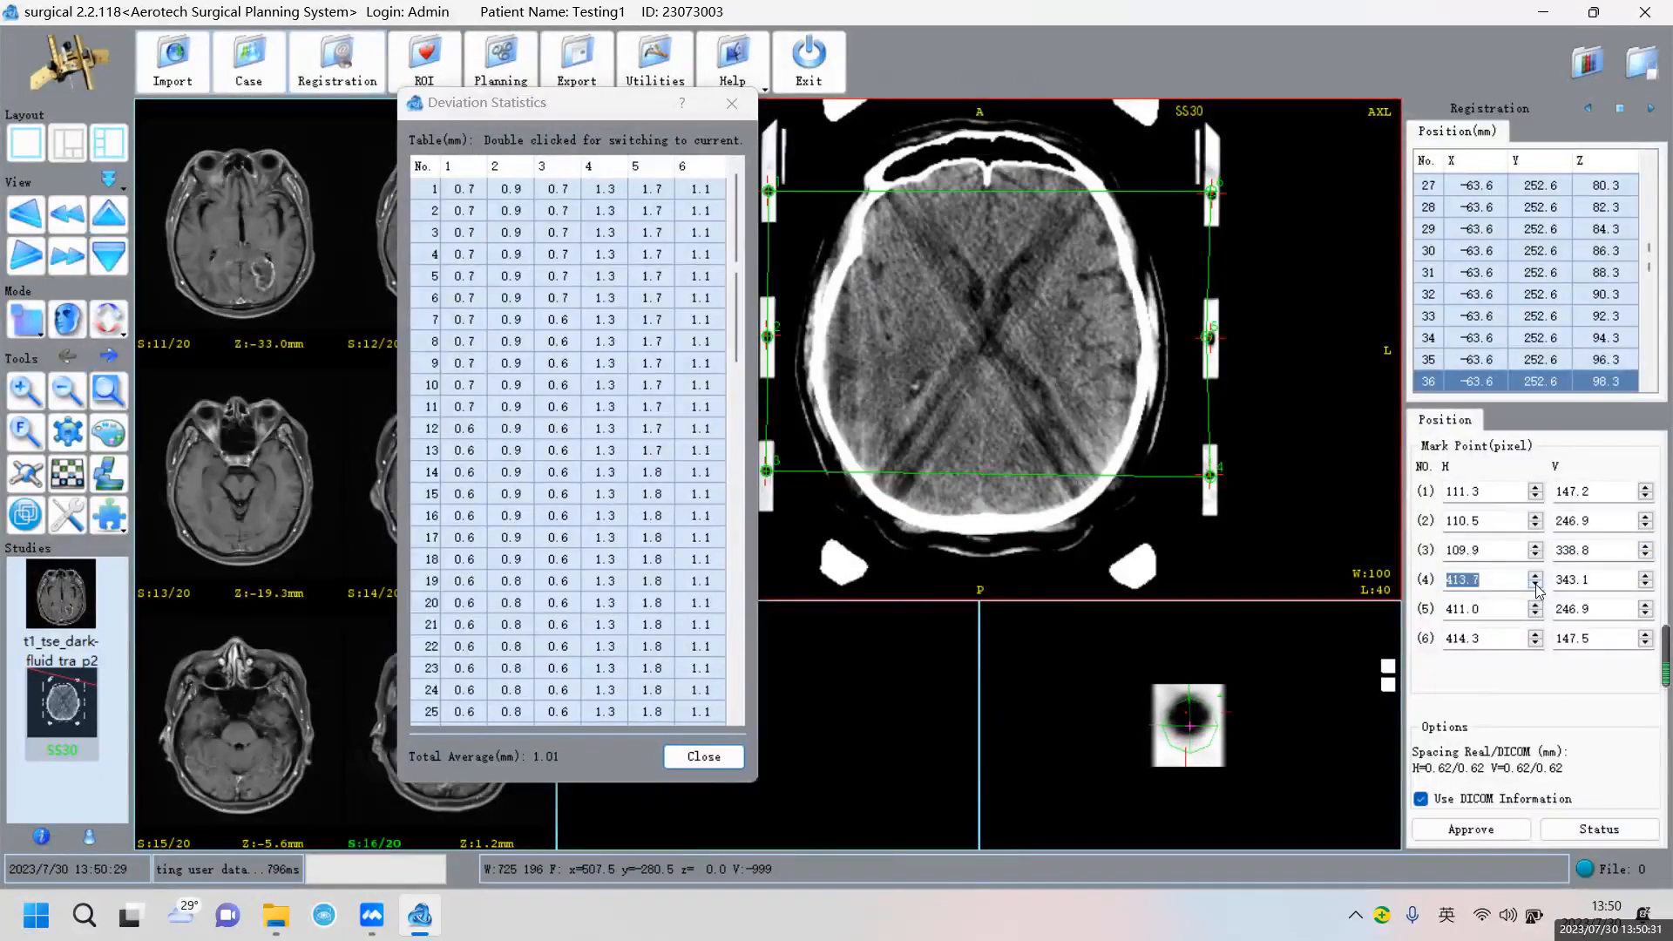
{"action": "left_click", "coordinate": [1646, 585]}
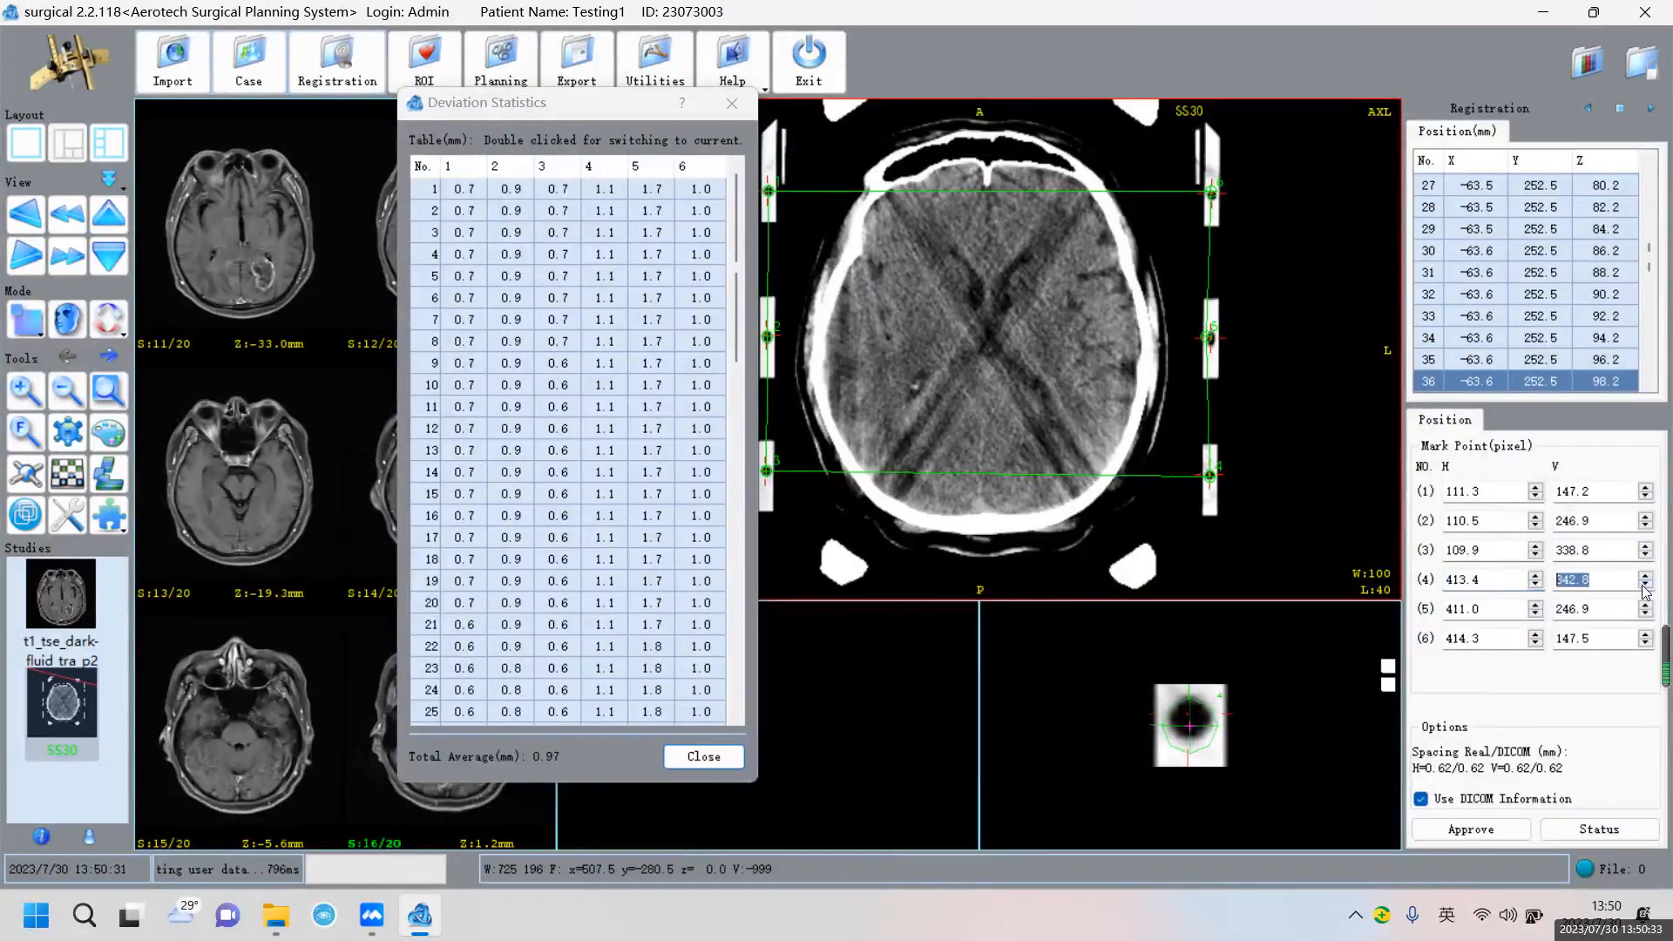
{"action": "left_click", "coordinate": [1645, 585]}
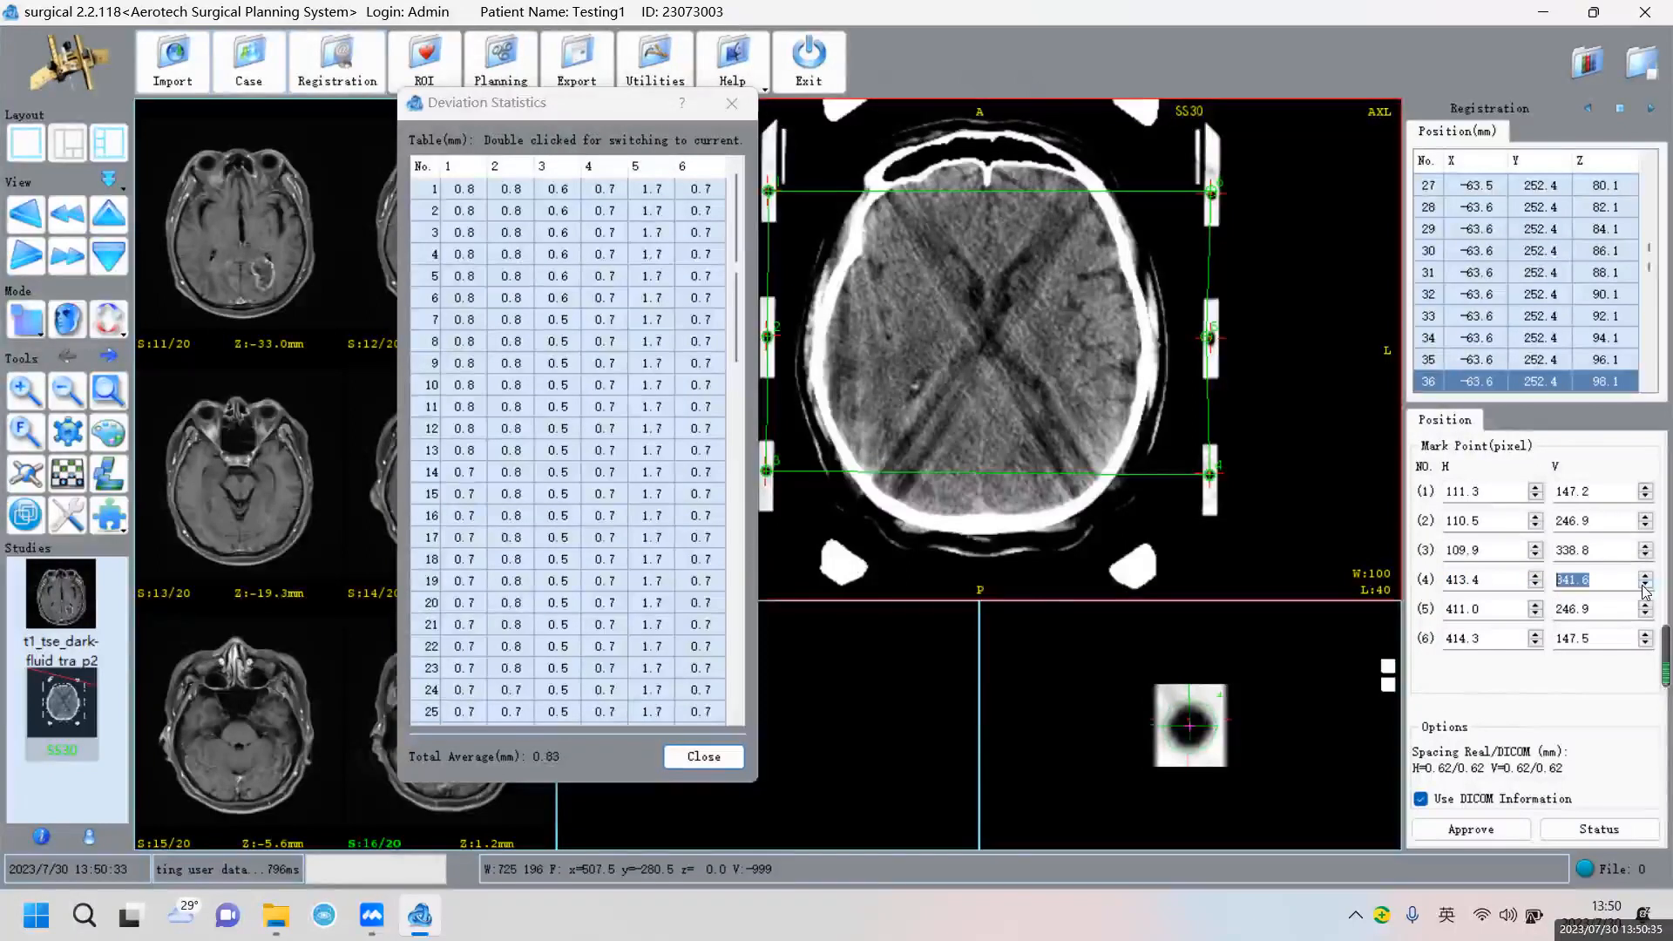
Raise mark point 5's vertical value and bring its horizontal coordinate to 414.2
{"action": "left_click", "coordinate": [1492, 606]}
{"action": "left_click", "coordinate": [1536, 615]}
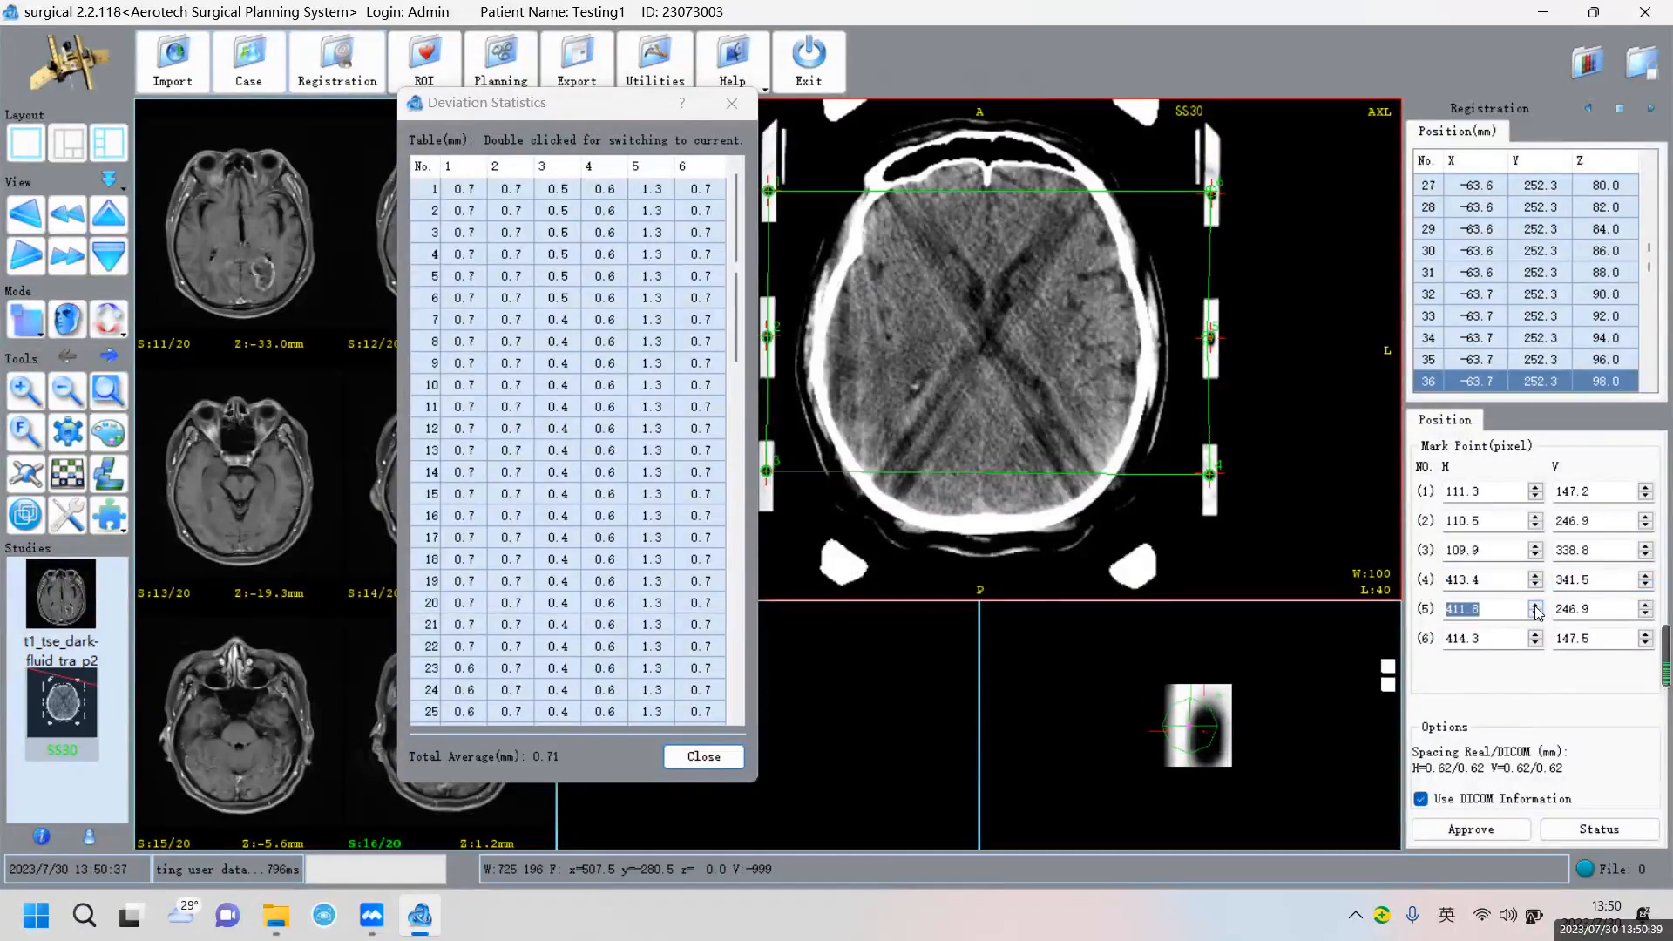
{"action": "left_click", "coordinate": [1535, 614]}
{"action": "left_click", "coordinate": [1535, 614]}
{"action": "left_click", "coordinate": [1536, 613]}
{"action": "left_click", "coordinate": [1645, 609]}
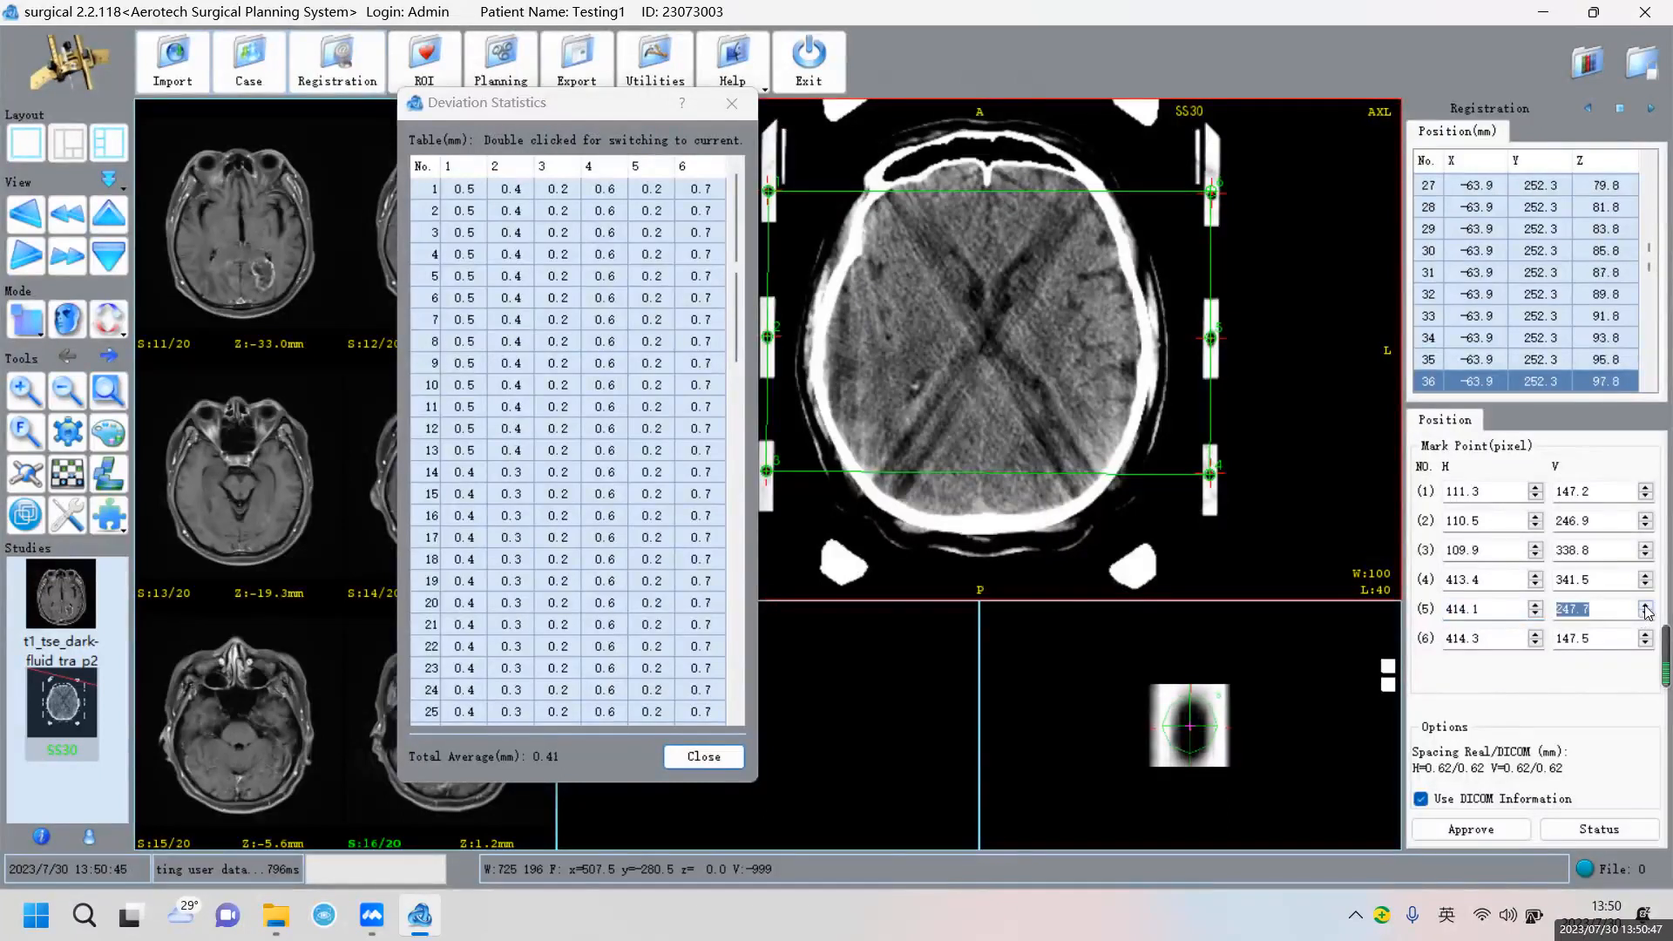
{"action": "left_click", "coordinate": [1536, 604]}
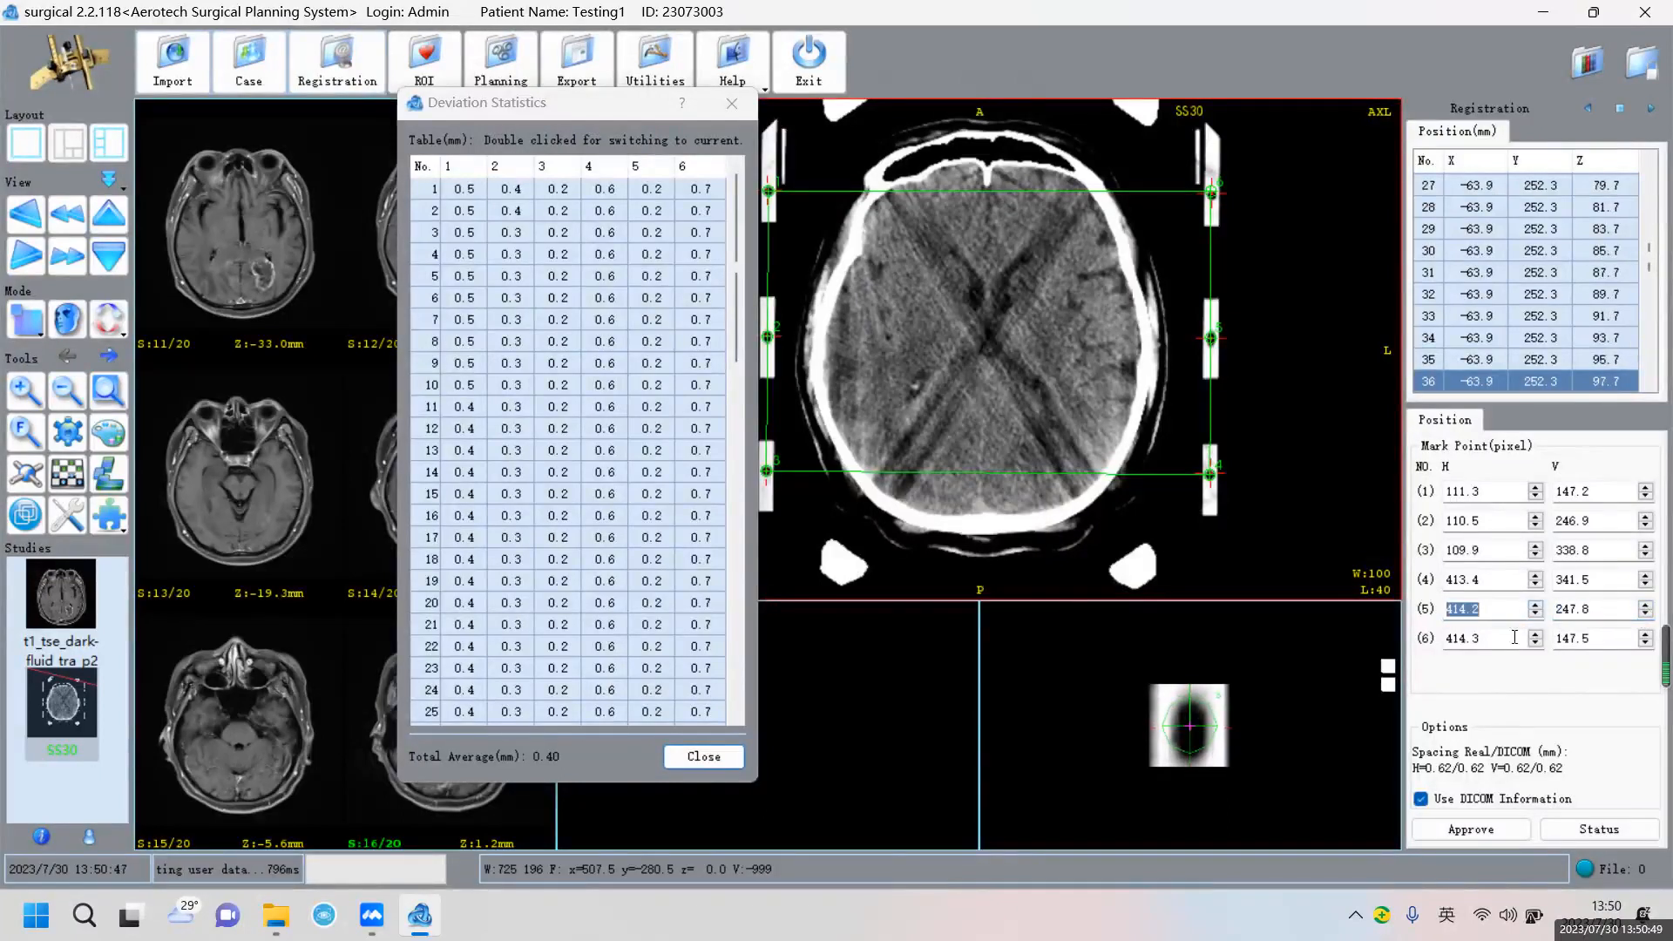
{"action": "left_click", "coordinate": [1527, 640]}
Increase mark point 6's horizontal coordinate and raise its vertical coordinate to 150.2
{"action": "left_click", "coordinate": [1536, 635]}
{"action": "left_click", "coordinate": [1535, 636]}
{"action": "left_click", "coordinate": [1535, 635]}
{"action": "left_click", "coordinate": [1646, 636]}
{"action": "left_click", "coordinate": [1646, 636]}
{"action": "left_click", "coordinate": [1646, 635]}
{"action": "left_click", "coordinate": [1646, 635]}
{"action": "left_click", "coordinate": [1645, 635]}
{"action": "left_click", "coordinate": [1646, 635]}
{"action": "left_click", "coordinate": [1646, 635]}
{"action": "left_click", "coordinate": [1646, 636]}
{"action": "left_click", "coordinate": [1645, 635]}
{"action": "left_click", "coordinate": [1646, 635]}
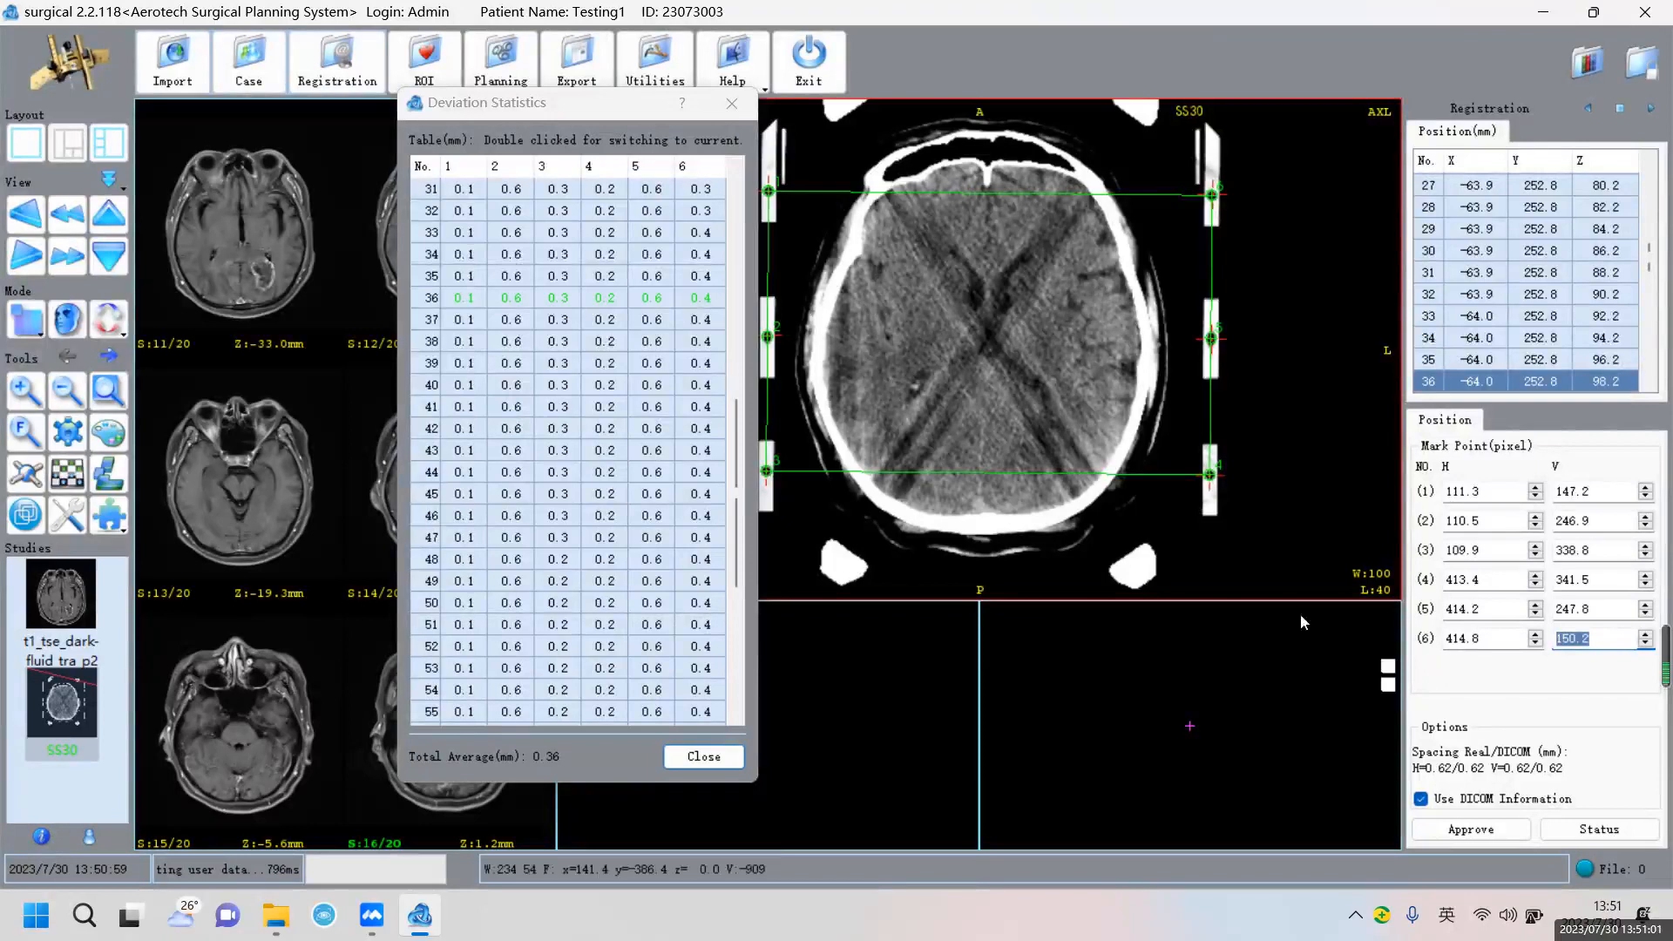
Close the deviation statistics at 0.36 mm average and approve the registration
{"action": "scroll", "coordinate": [608, 445], "scroll_direction": "down", "scroll_amount": 15}
{"action": "scroll", "coordinate": [607, 453], "scroll_direction": "up", "scroll_amount": 15}
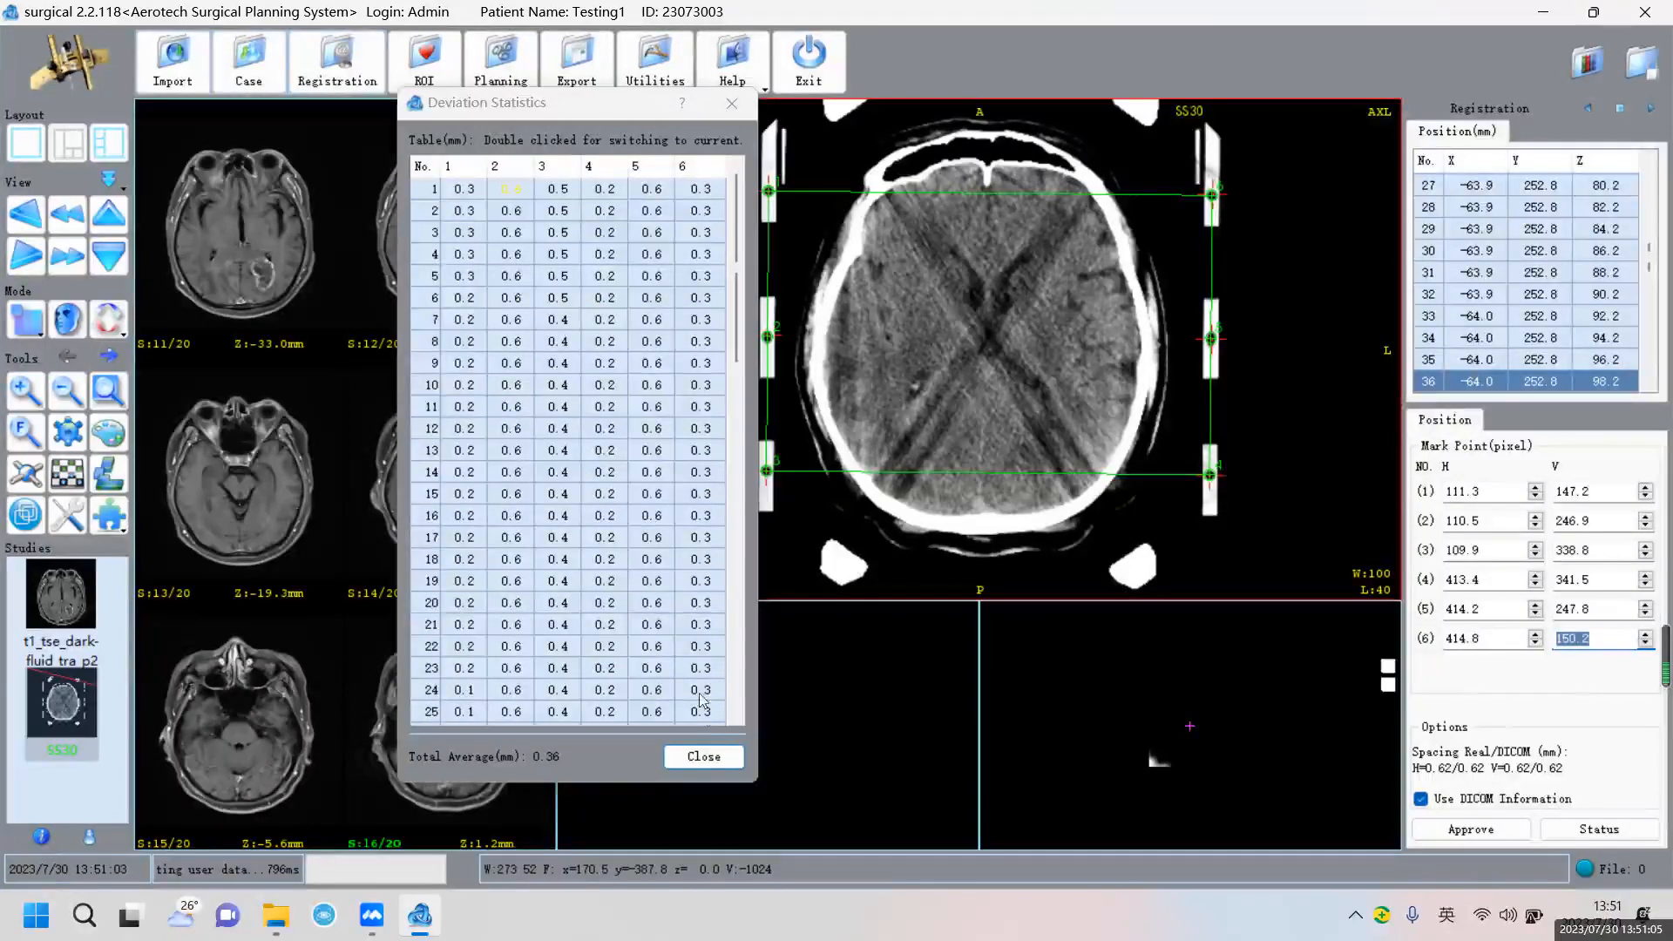
{"action": "left_click", "coordinate": [703, 756]}
{"action": "left_click", "coordinate": [1489, 830]}
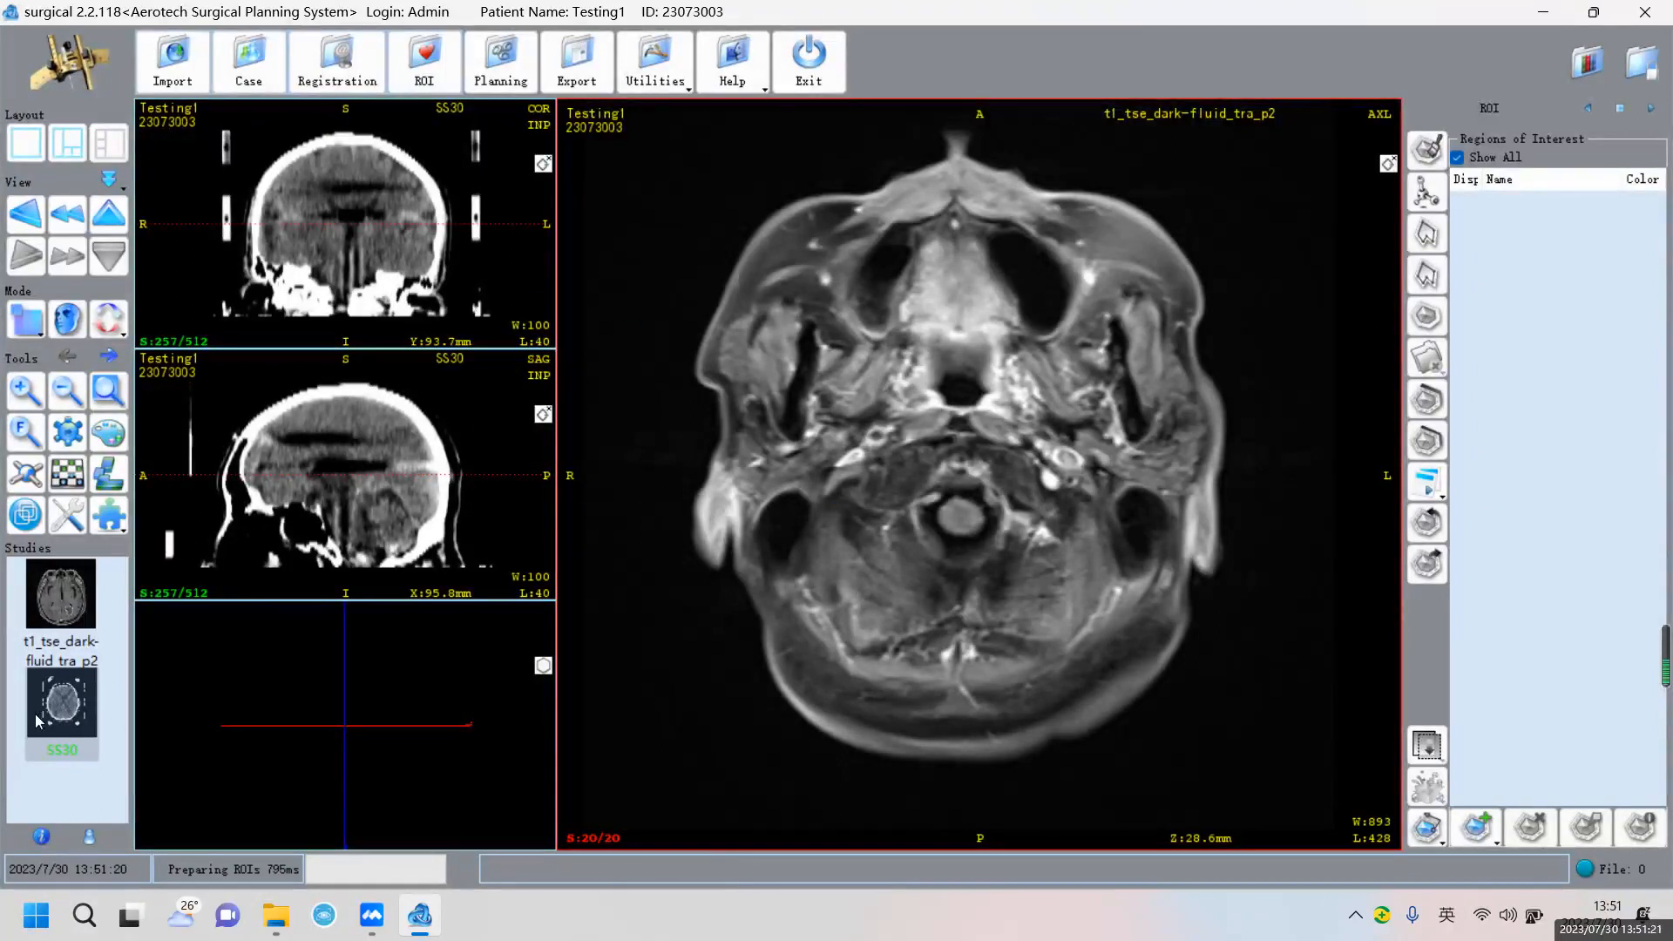
Display the SS30 CT study in the views and open the Advance Tools list
{"action": "double_click", "coordinate": [74, 708]}
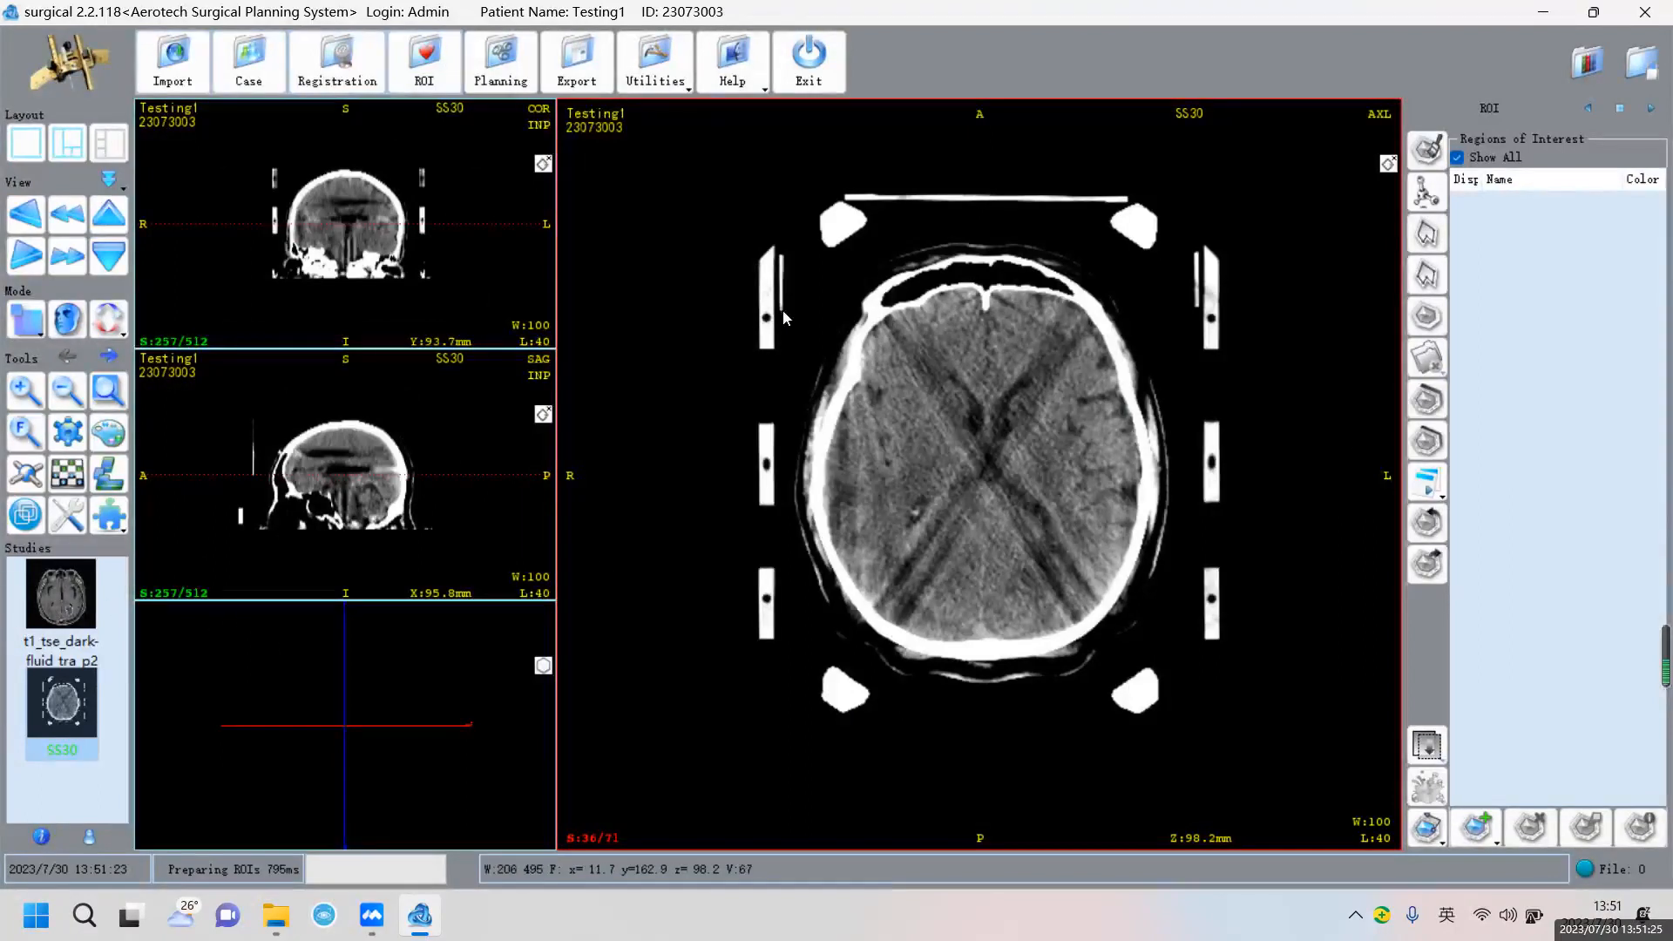
{"action": "left_click", "coordinate": [112, 526]}
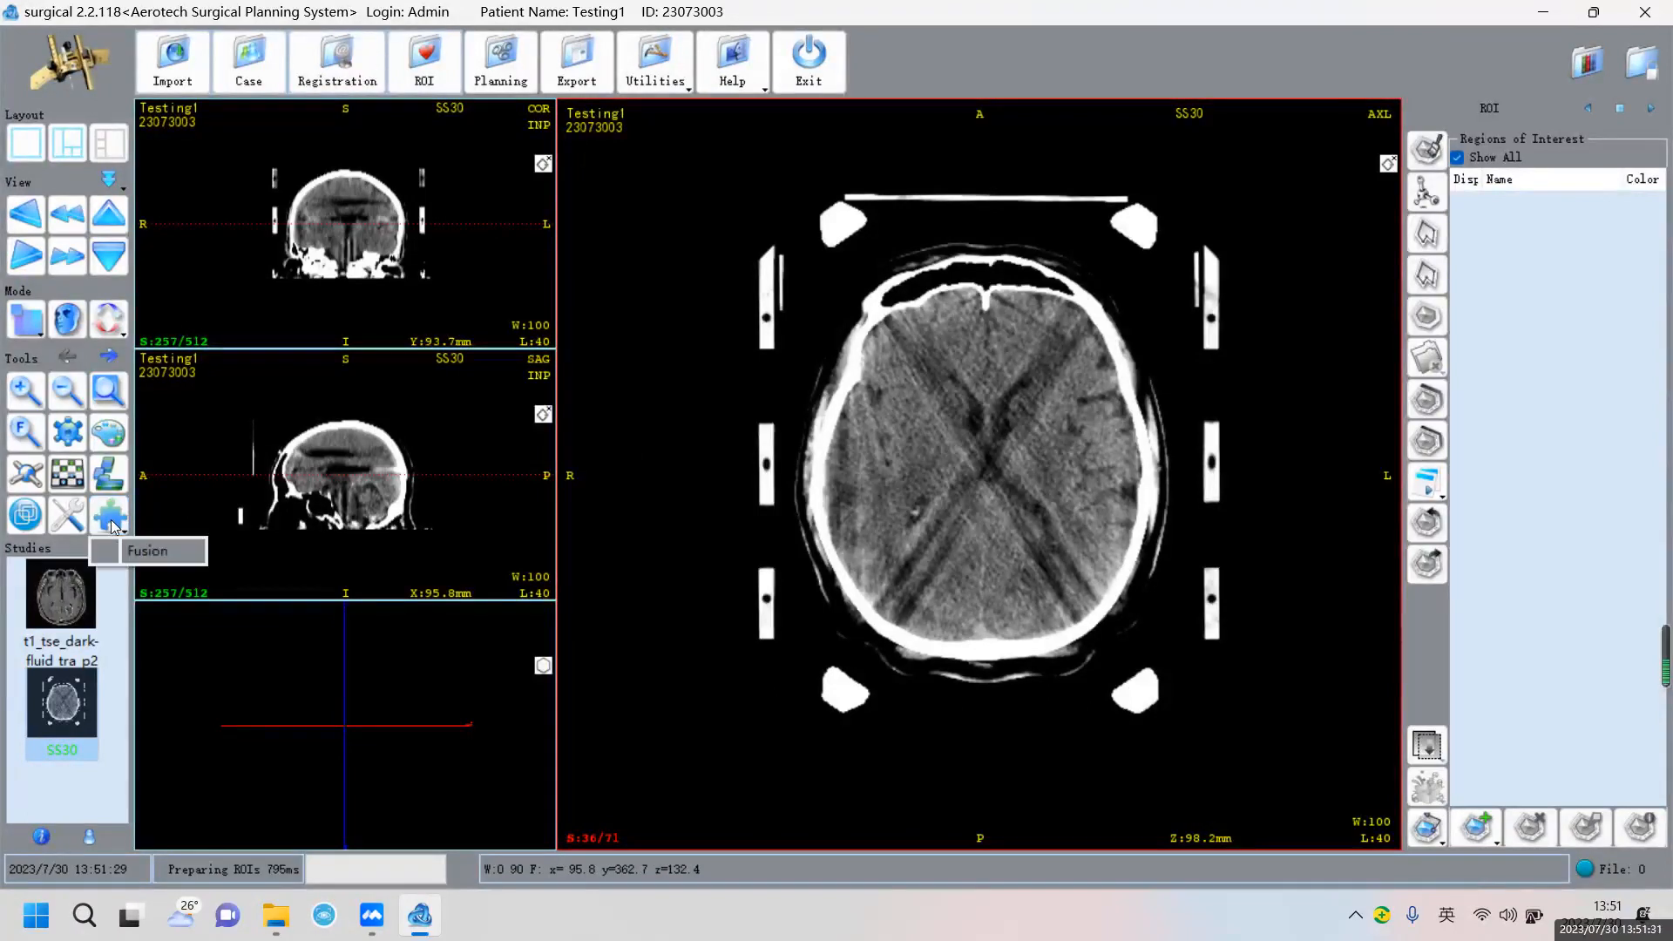
Fuse the t1_tse_dark-fluid_tra_p2 MRI study onto the SS30 CT using Algorithm A
{"action": "left_click", "coordinate": [147, 552]}
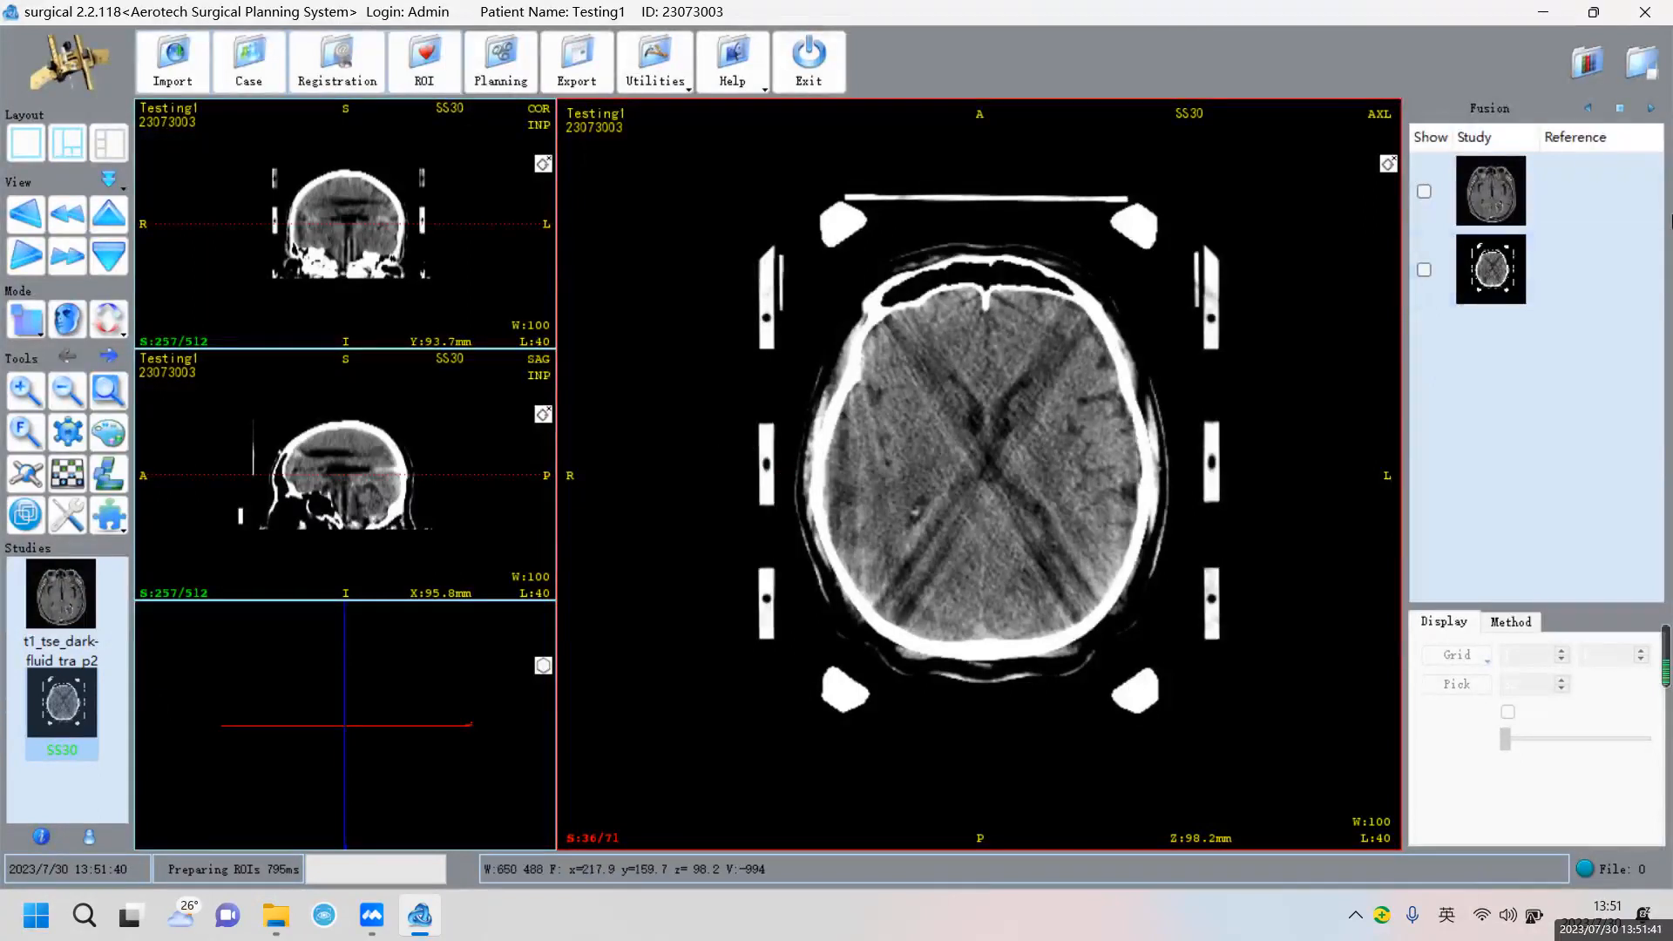
{"action": "left_click", "coordinate": [1539, 195]}
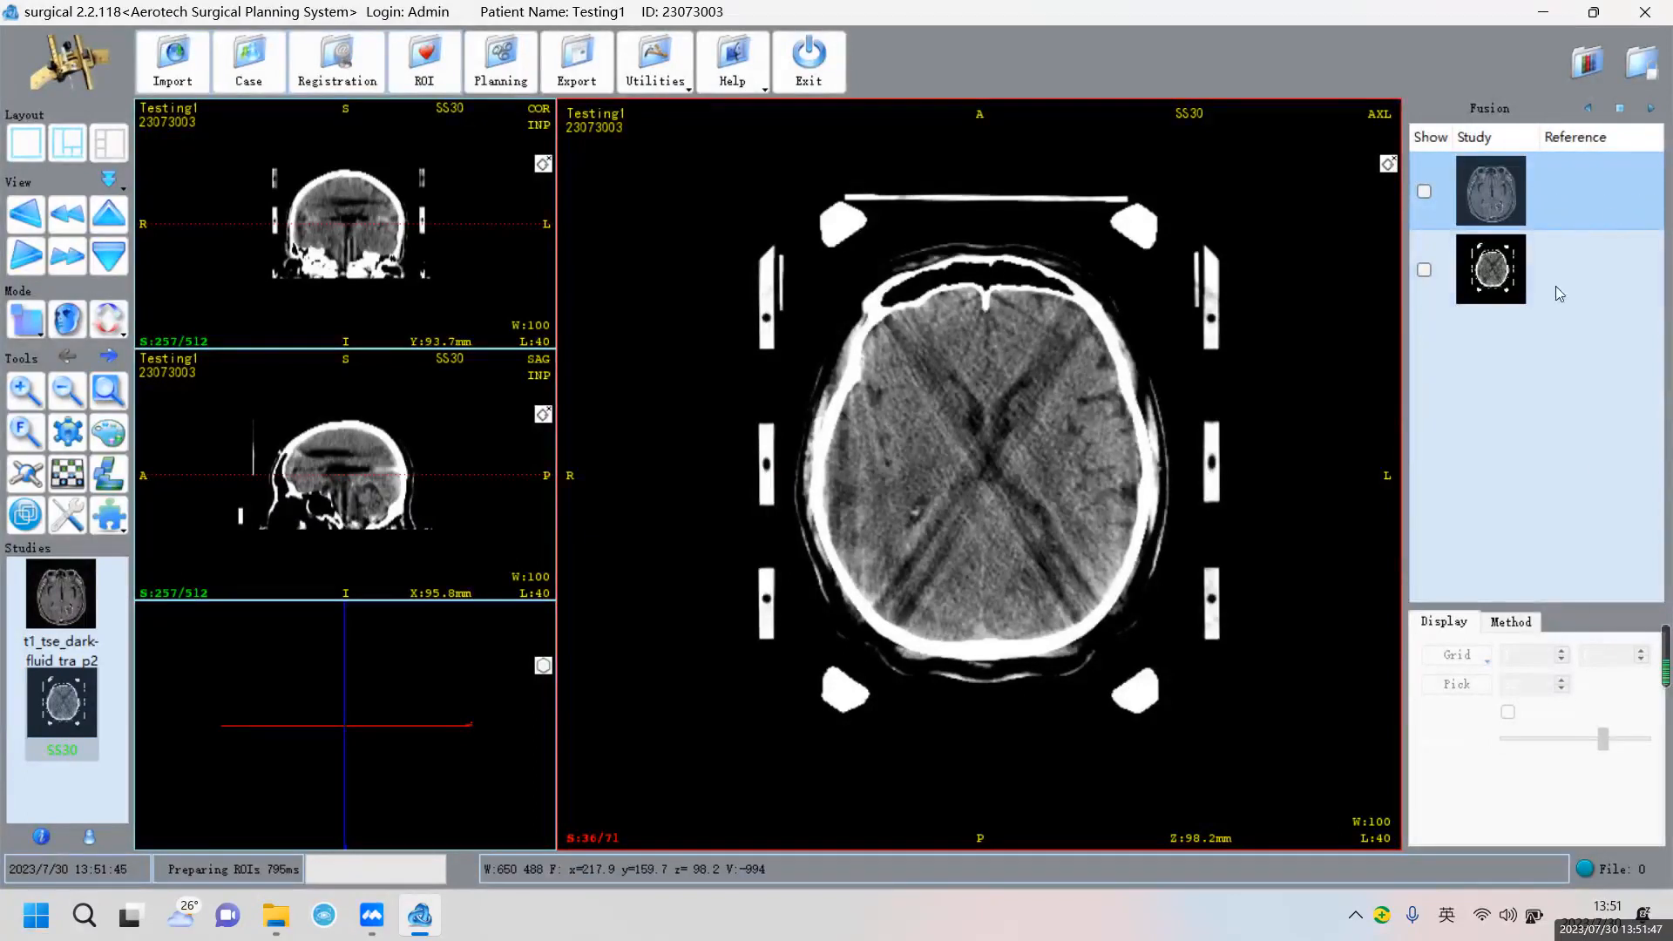
{"action": "left_click", "coordinate": [1522, 625]}
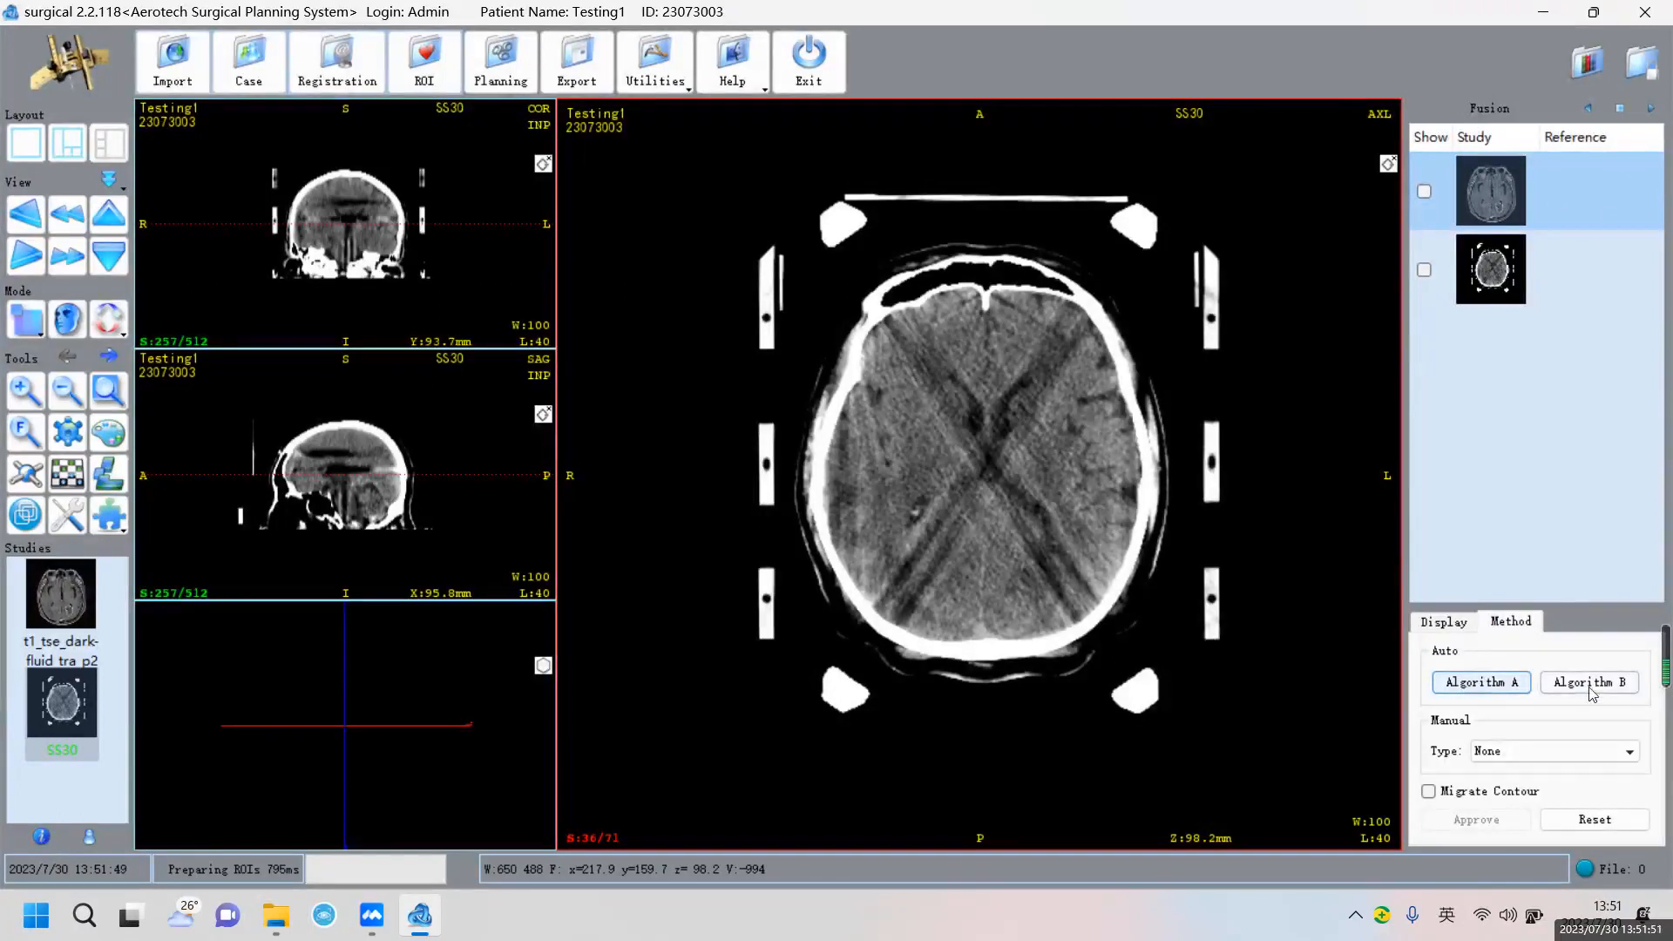
{"action": "left_click", "coordinate": [1487, 688]}
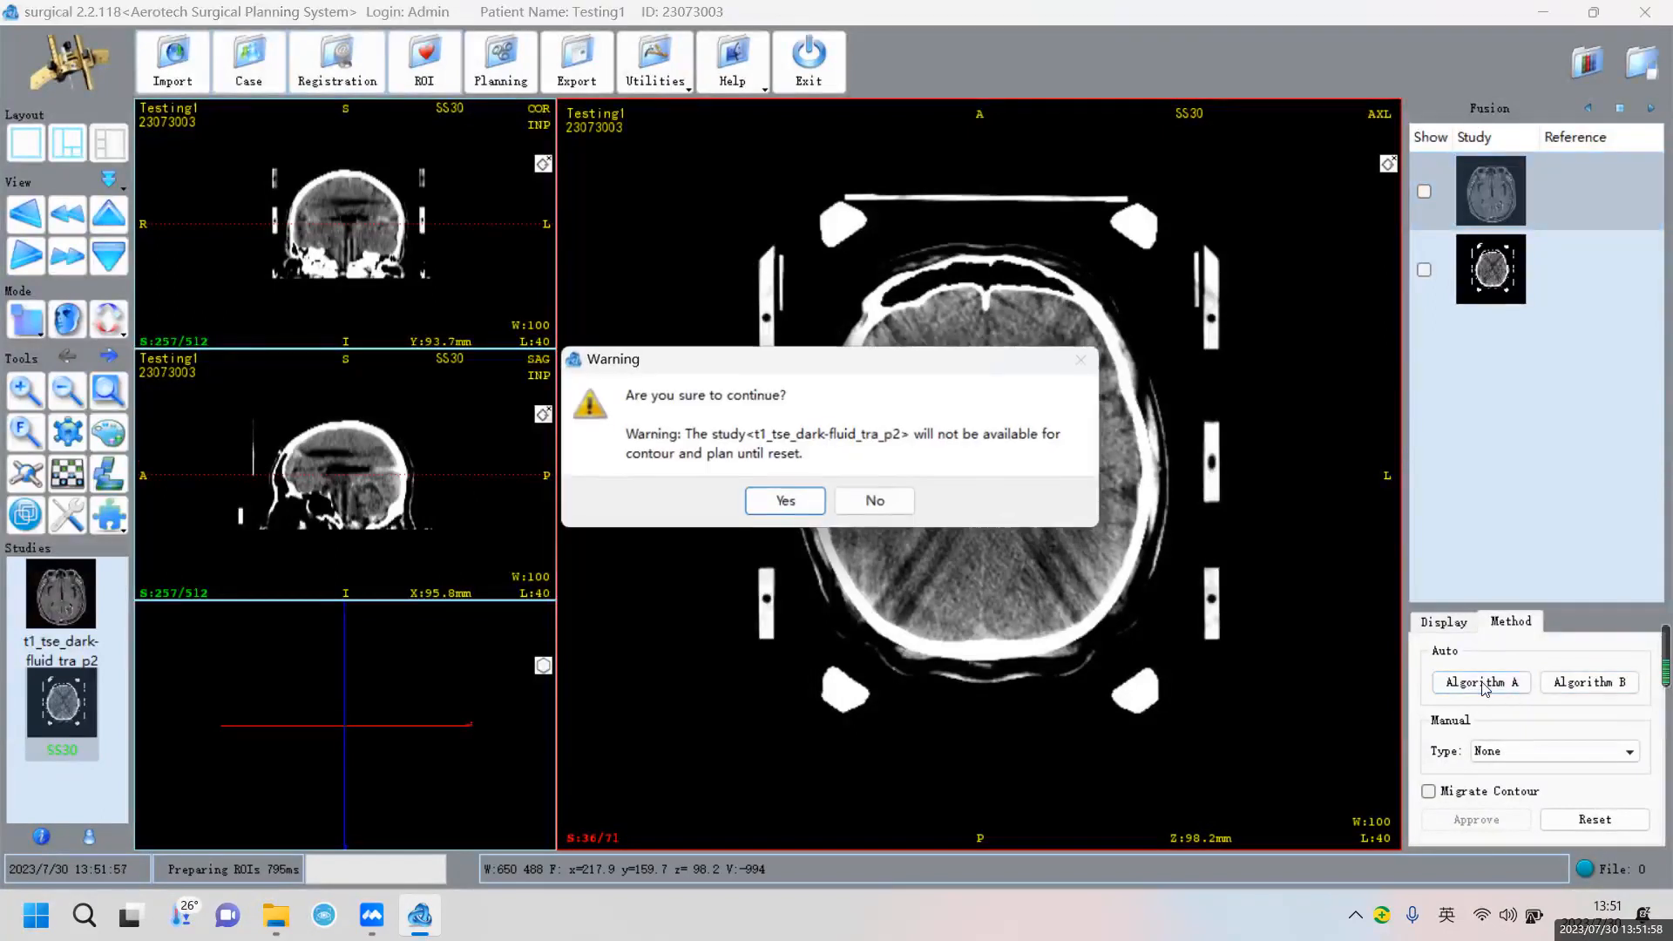
{"action": "left_click", "coordinate": [803, 505]}
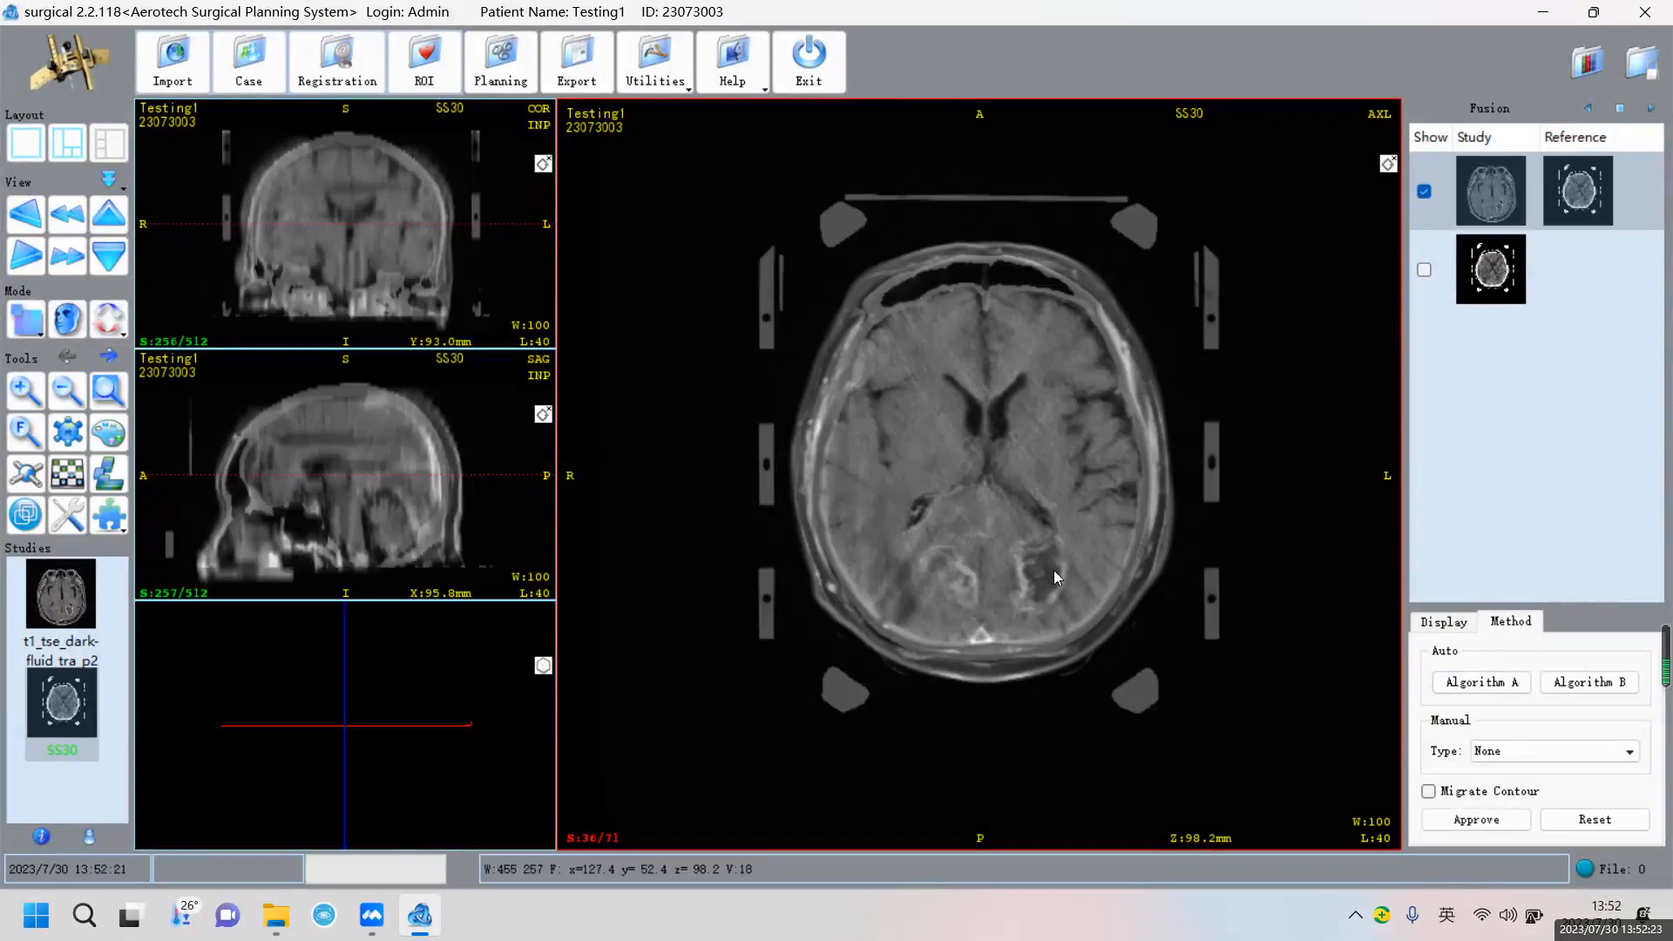
Once the T1 MR fusion with the SS30 CT completes, show the Fusion panel's Display settings
{"action": "left_click", "coordinate": [1440, 623]}
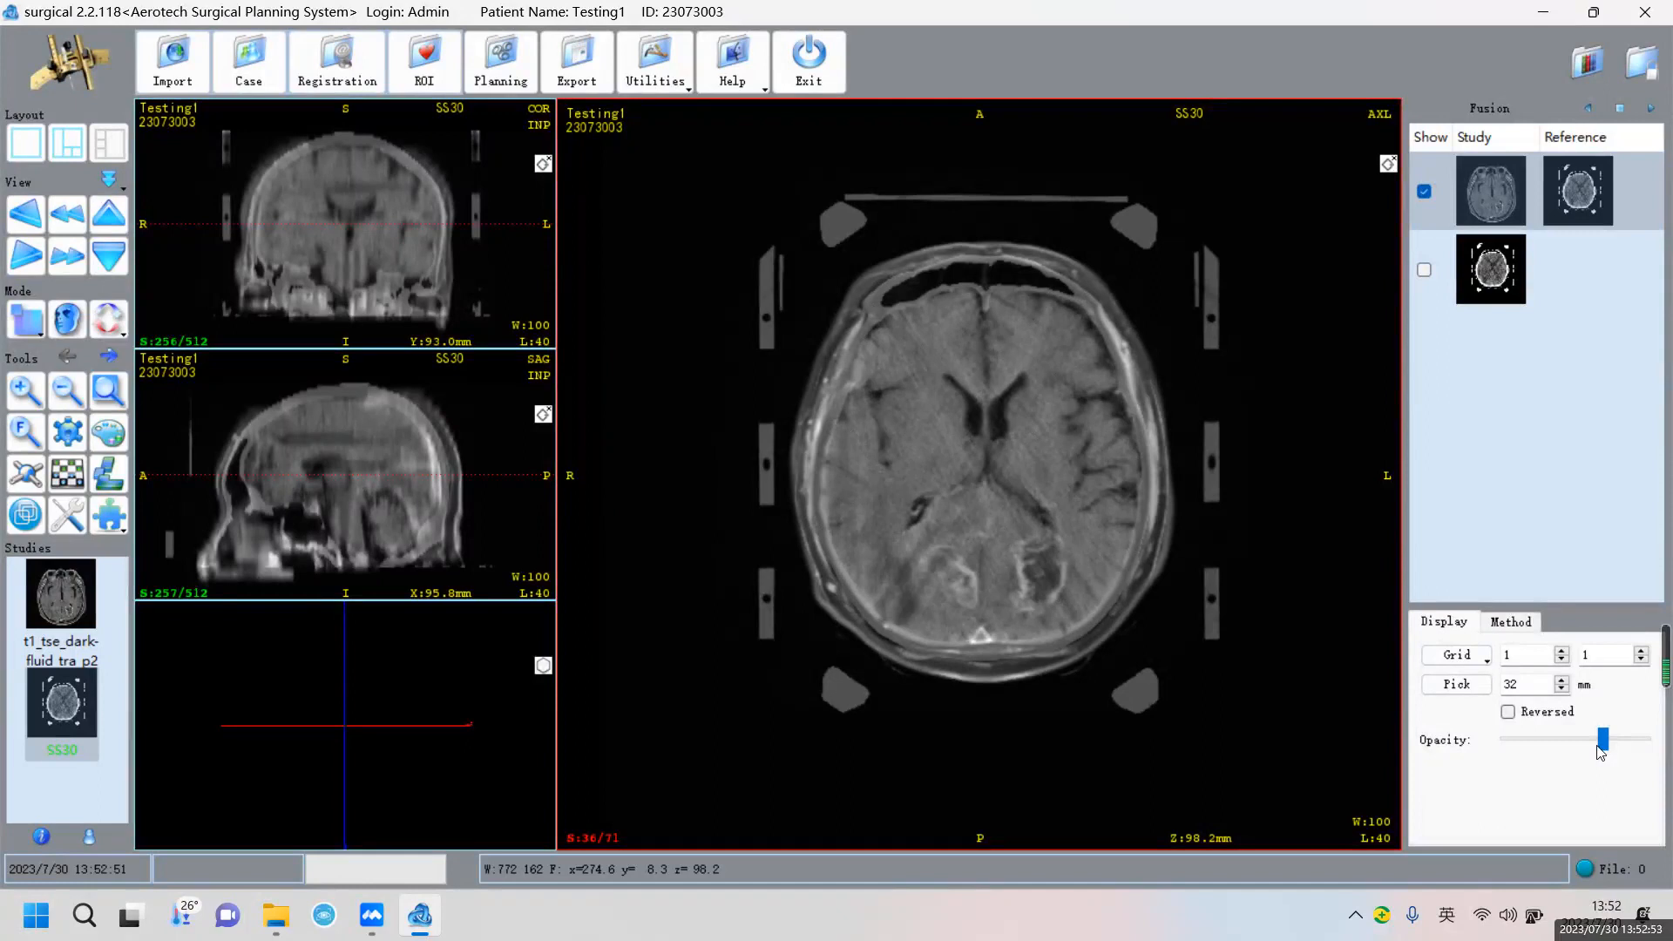
Vary the fusion opacity to compare CT and MRI, ending just below full opacity
{"action": "left_click", "coordinate": [1509, 741]}
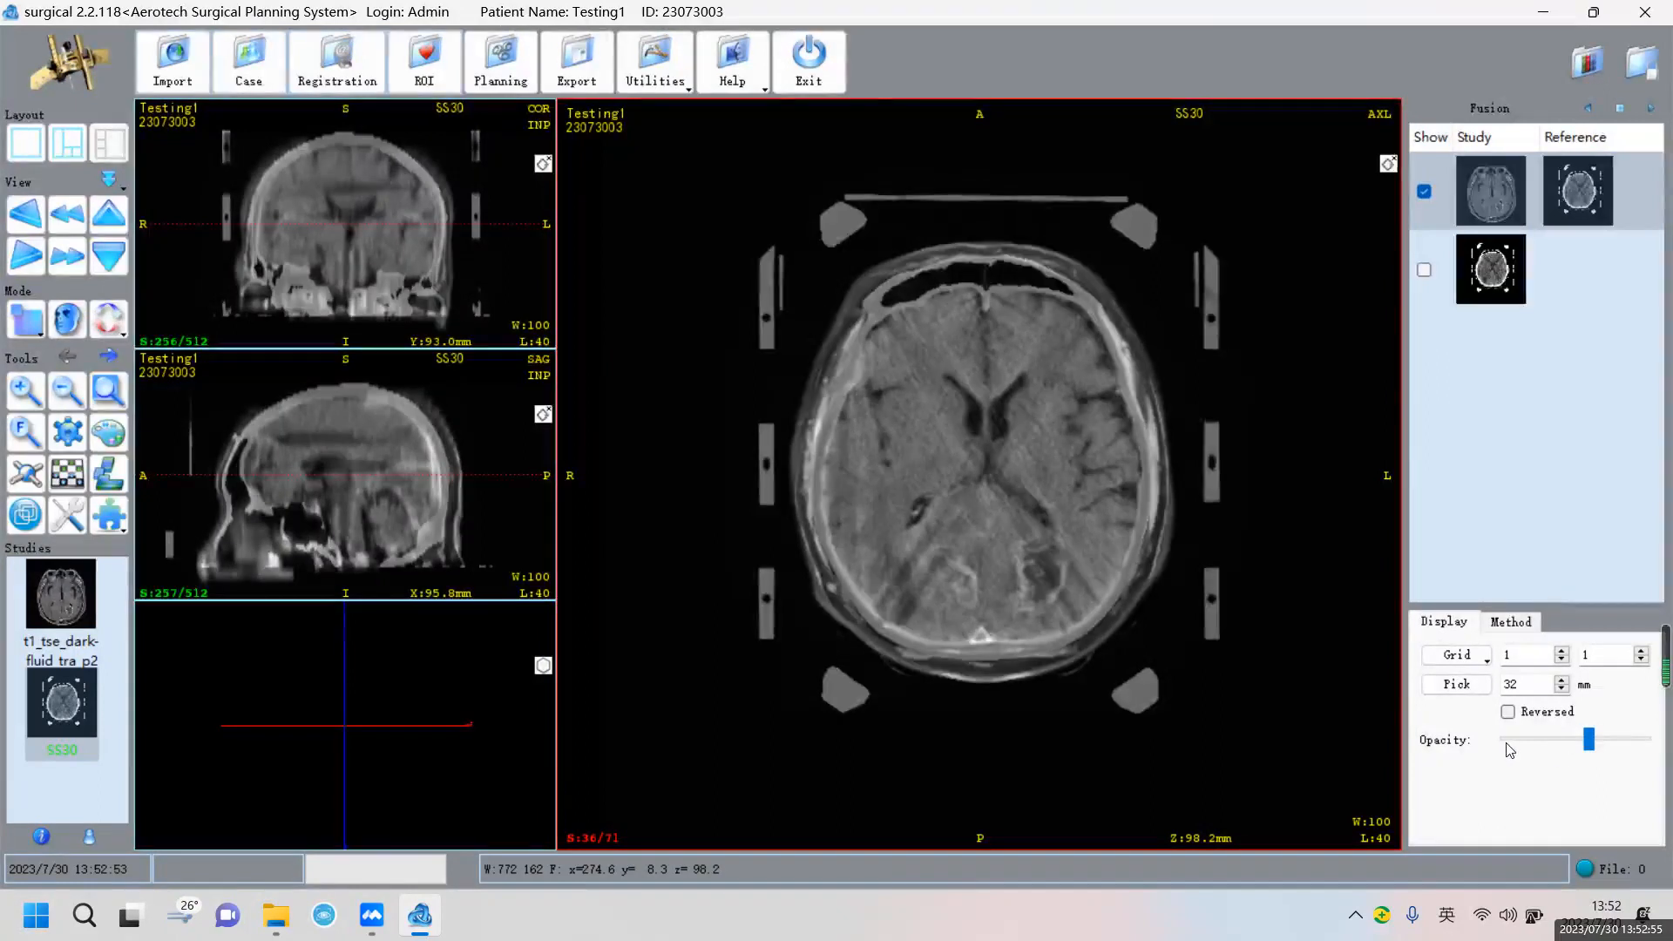
{"action": "left_click", "coordinate": [1521, 743]}
{"action": "left_click", "coordinate": [1518, 742]}
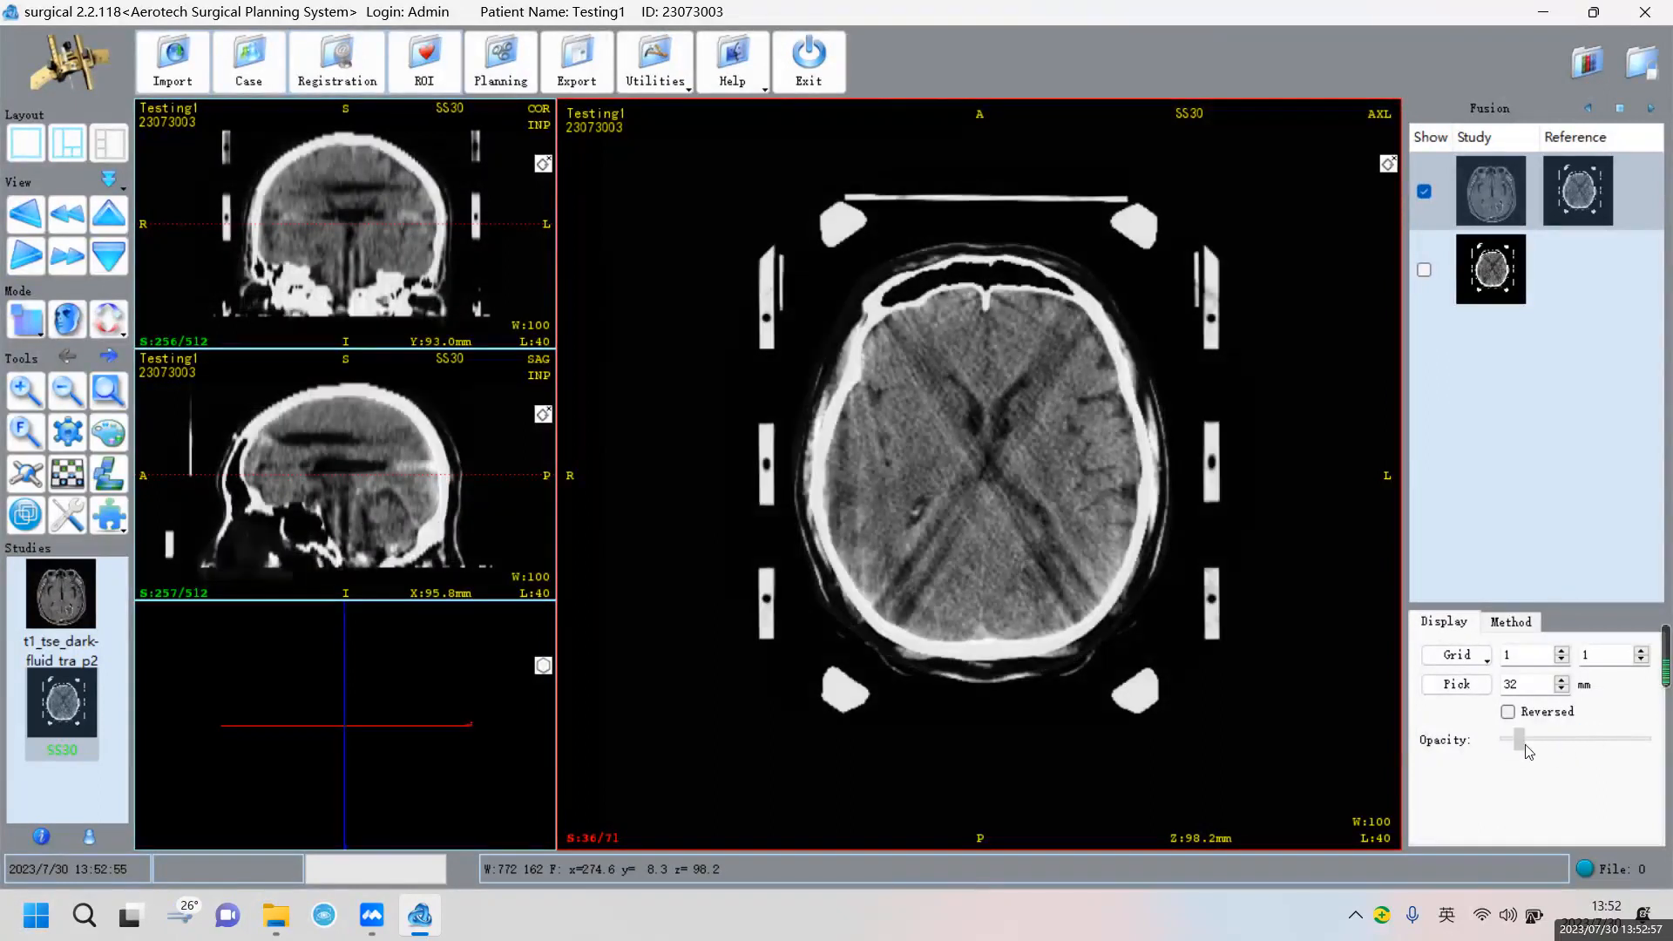
{"action": "left_click_drag", "start_coordinate": [1520, 739], "coordinate": [1670, 745]}
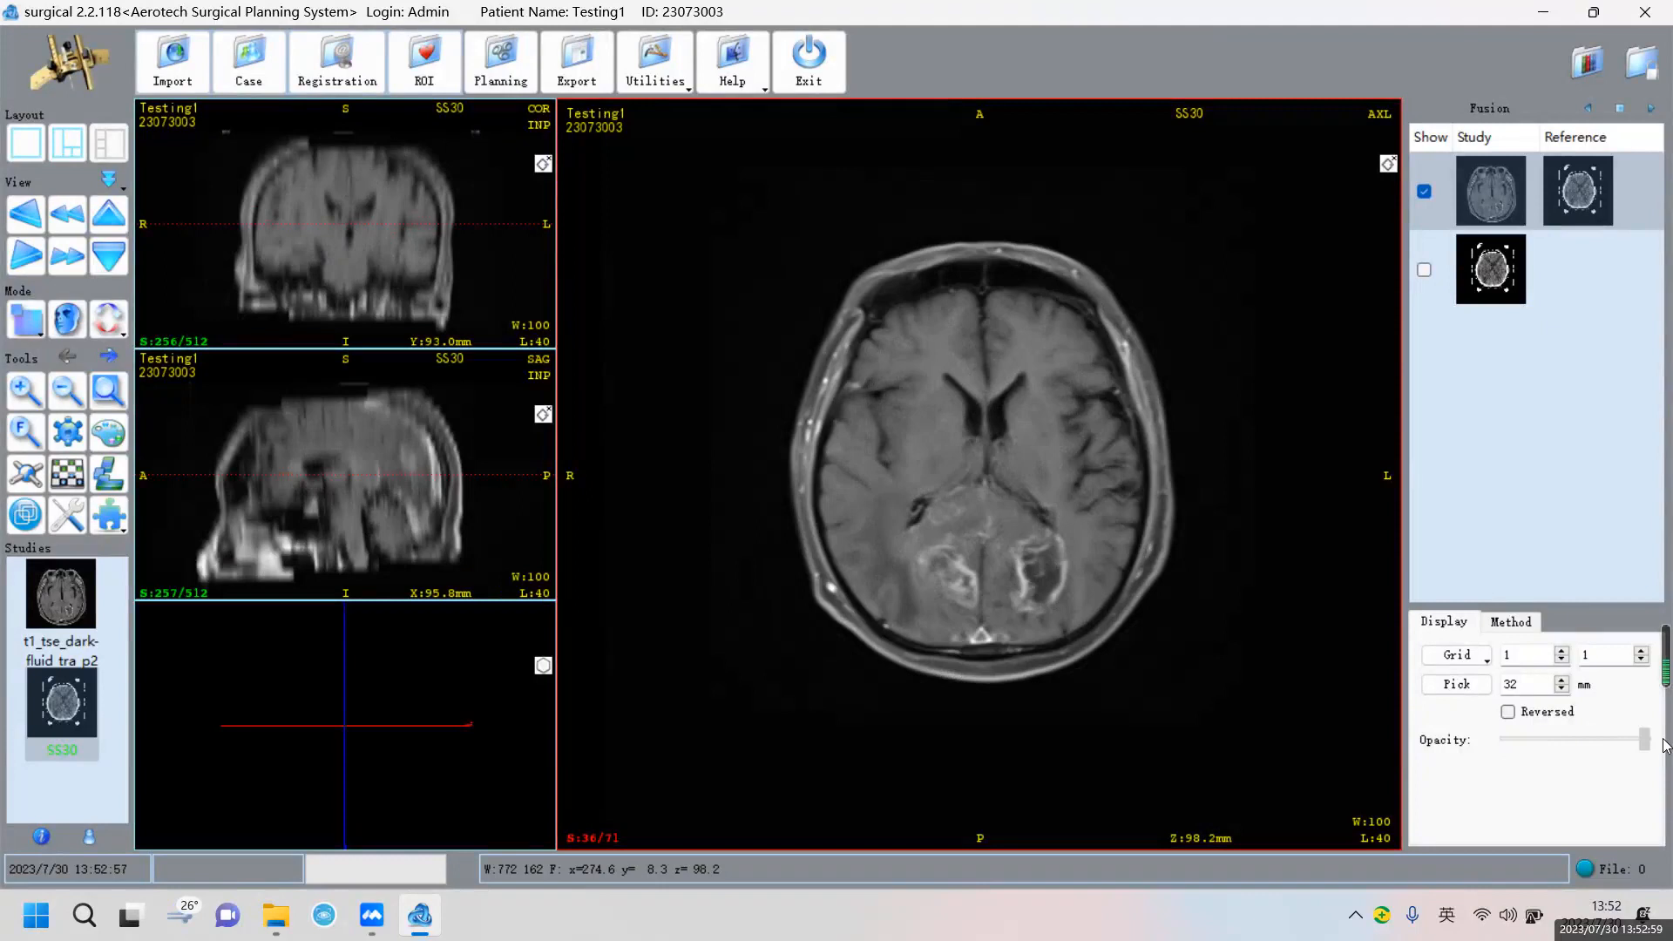
{"action": "left_click", "coordinate": [1633, 747]}
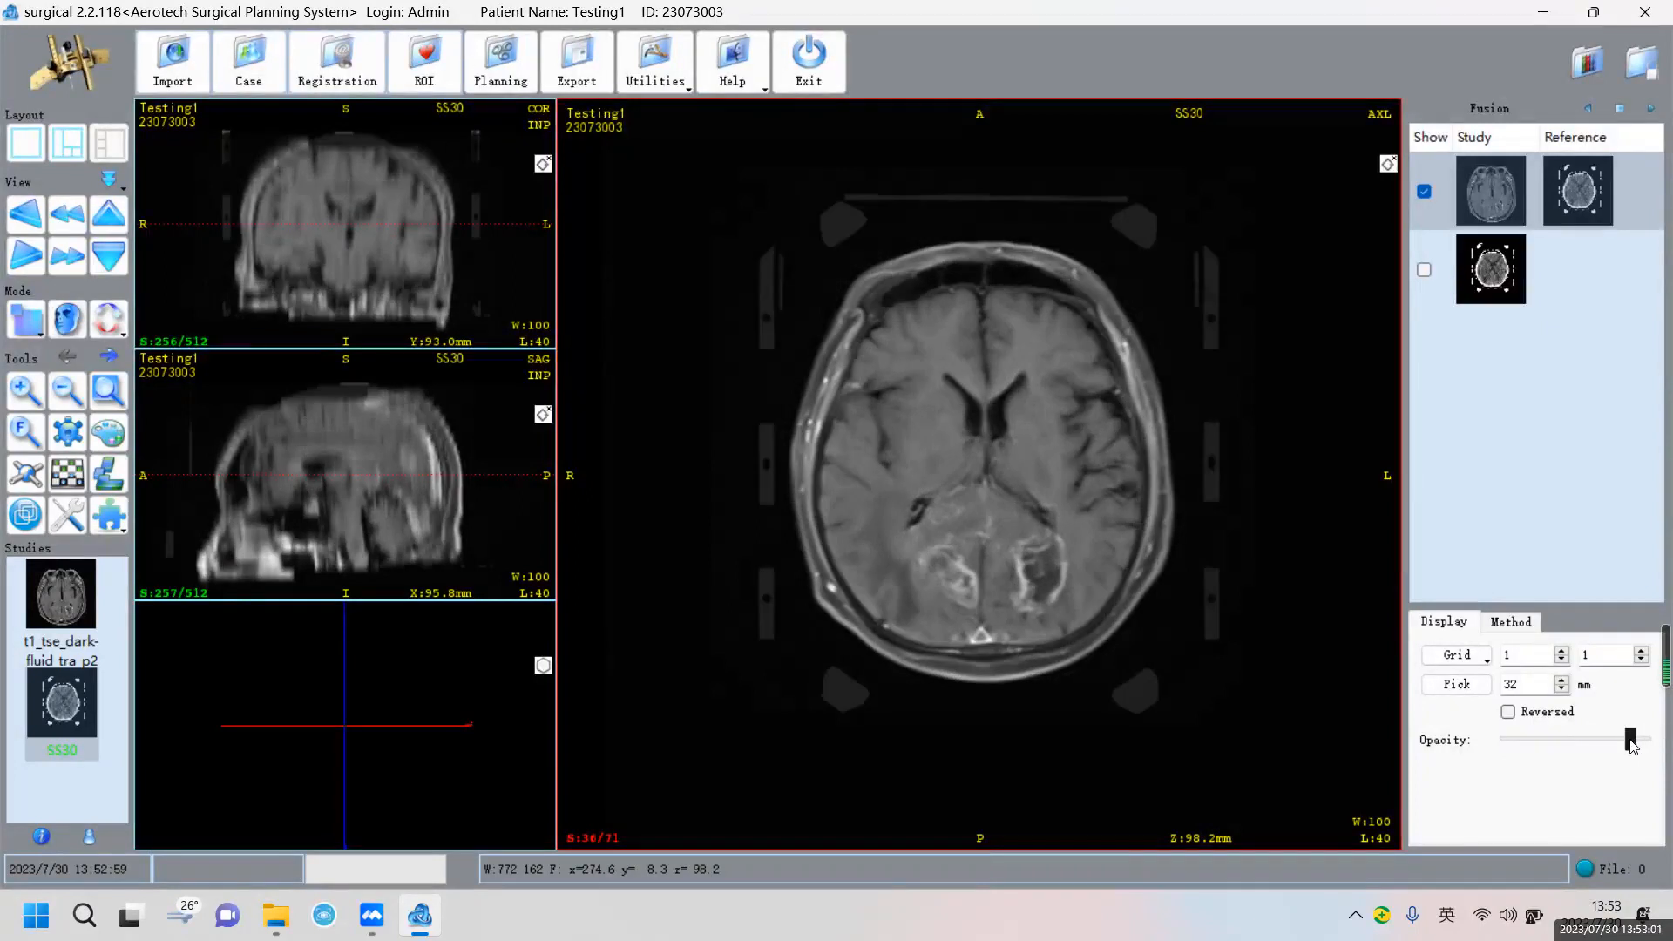
{"action": "left_click", "coordinate": [1623, 739]}
{"action": "left_click", "coordinate": [1624, 739]}
Add the Abdomen ROI template (External, Left Kidney, Right Kidney, Cord, PTV) and select External
{"action": "left_click", "coordinate": [428, 77]}
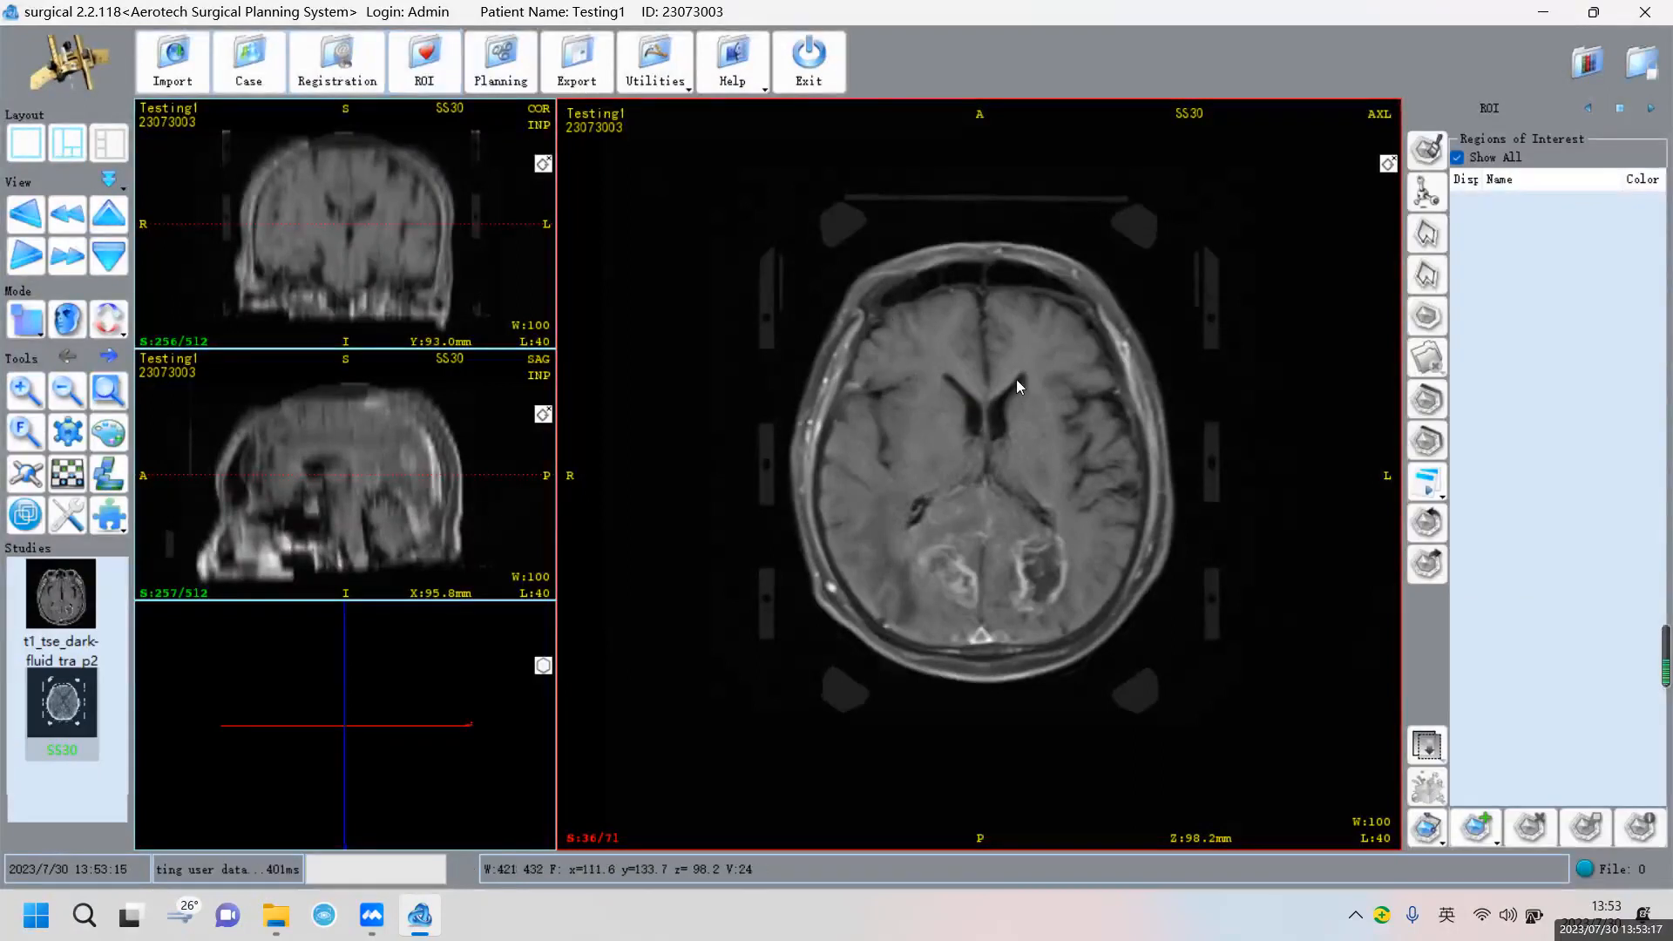
{"action": "left_click", "coordinate": [1473, 830]}
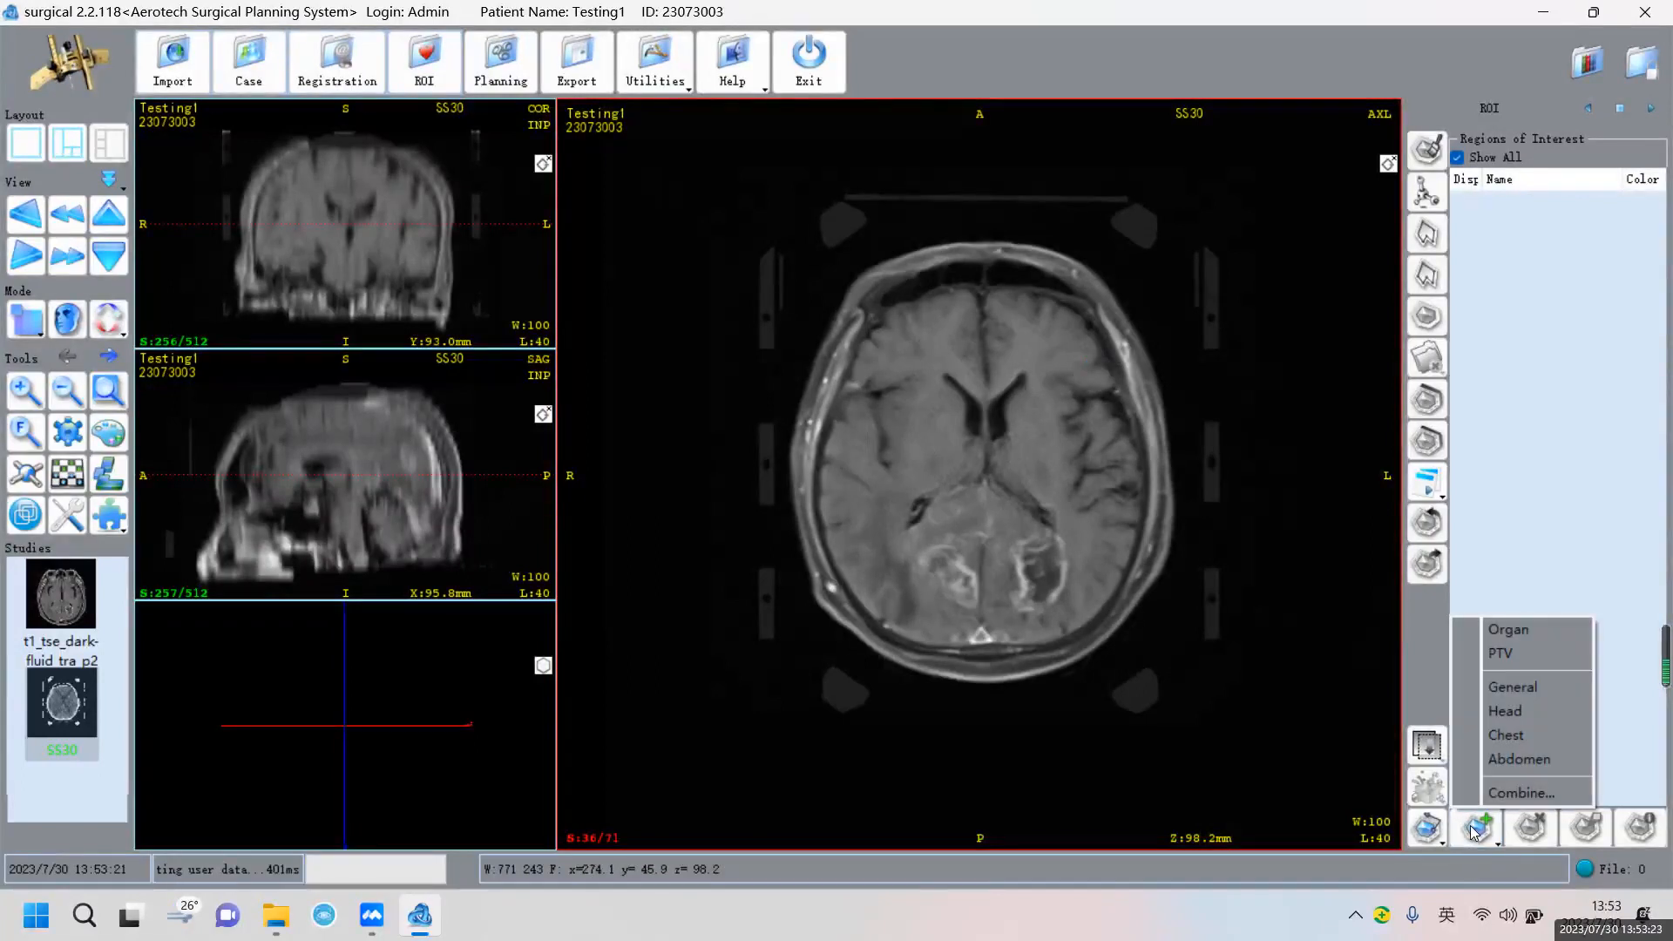
{"action": "left_click", "coordinate": [1549, 761]}
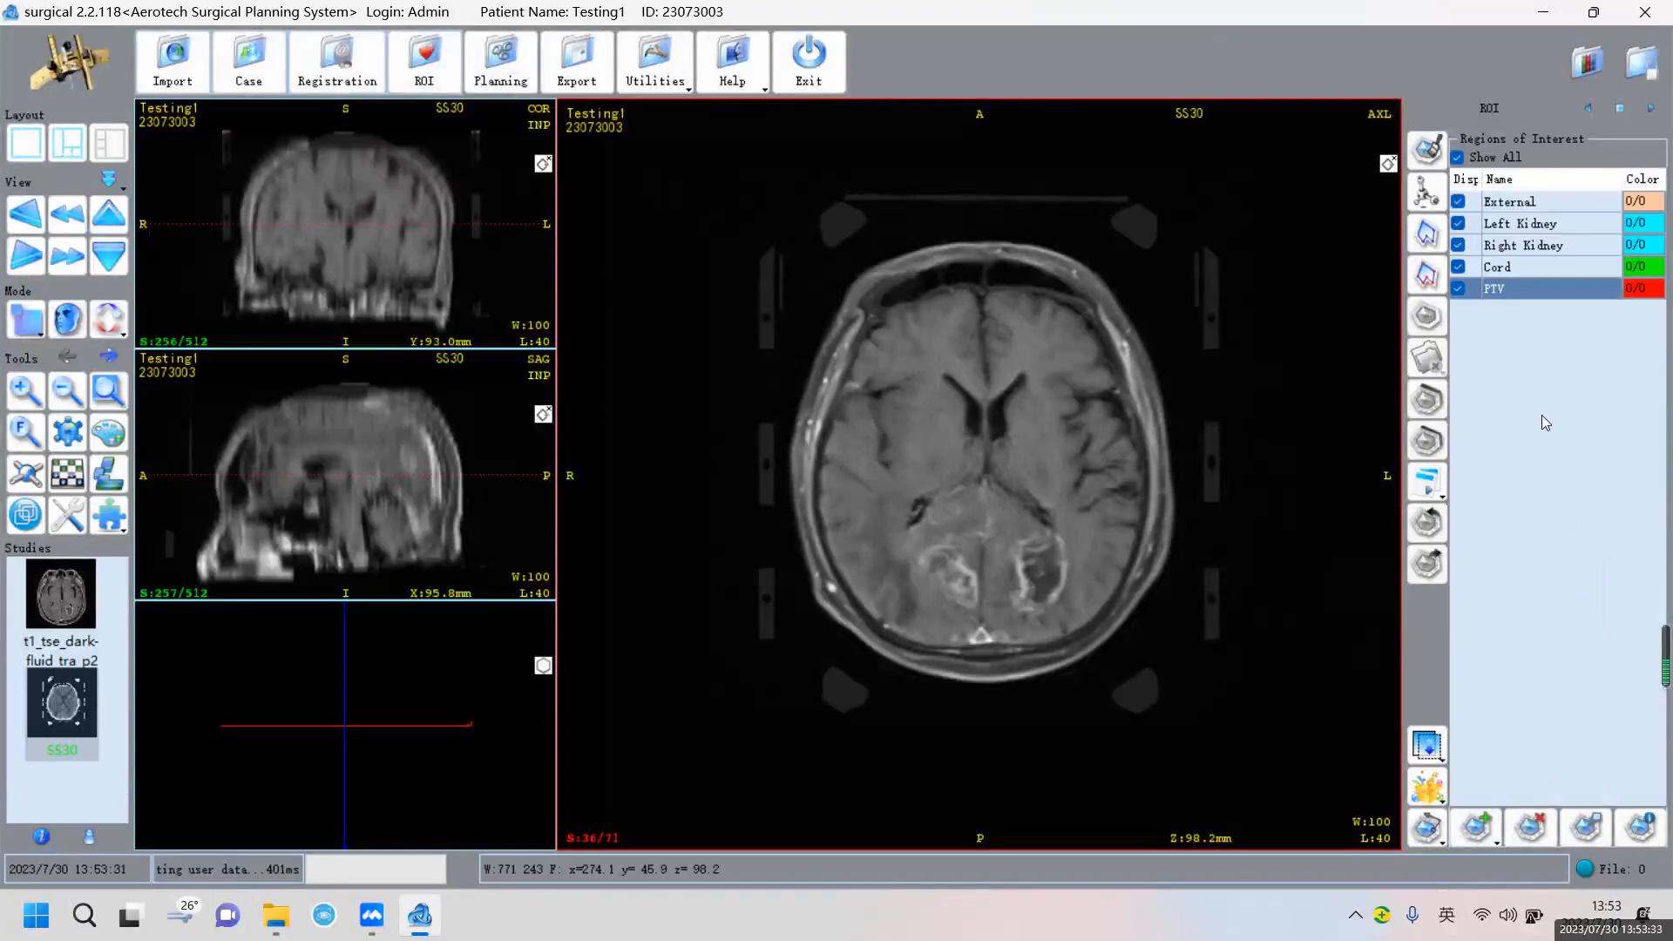
{"action": "left_click", "coordinate": [1517, 208]}
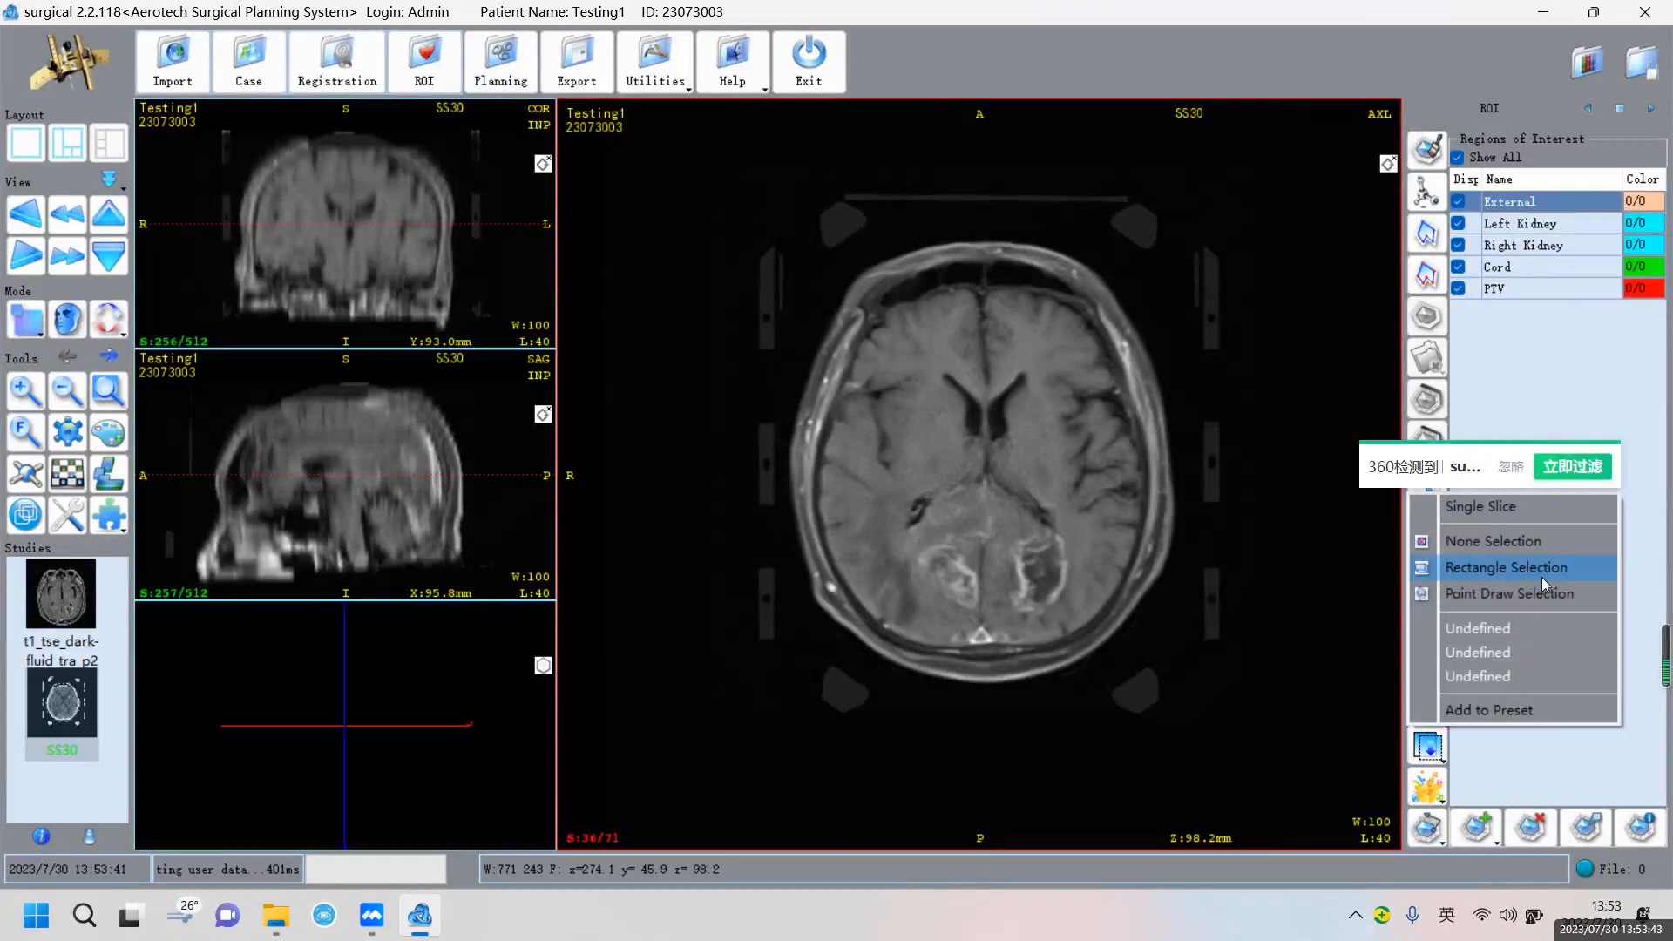
Fit a rectangle selection snugly around the head on the axial slice for the External region
{"action": "left_click", "coordinate": [1540, 577]}
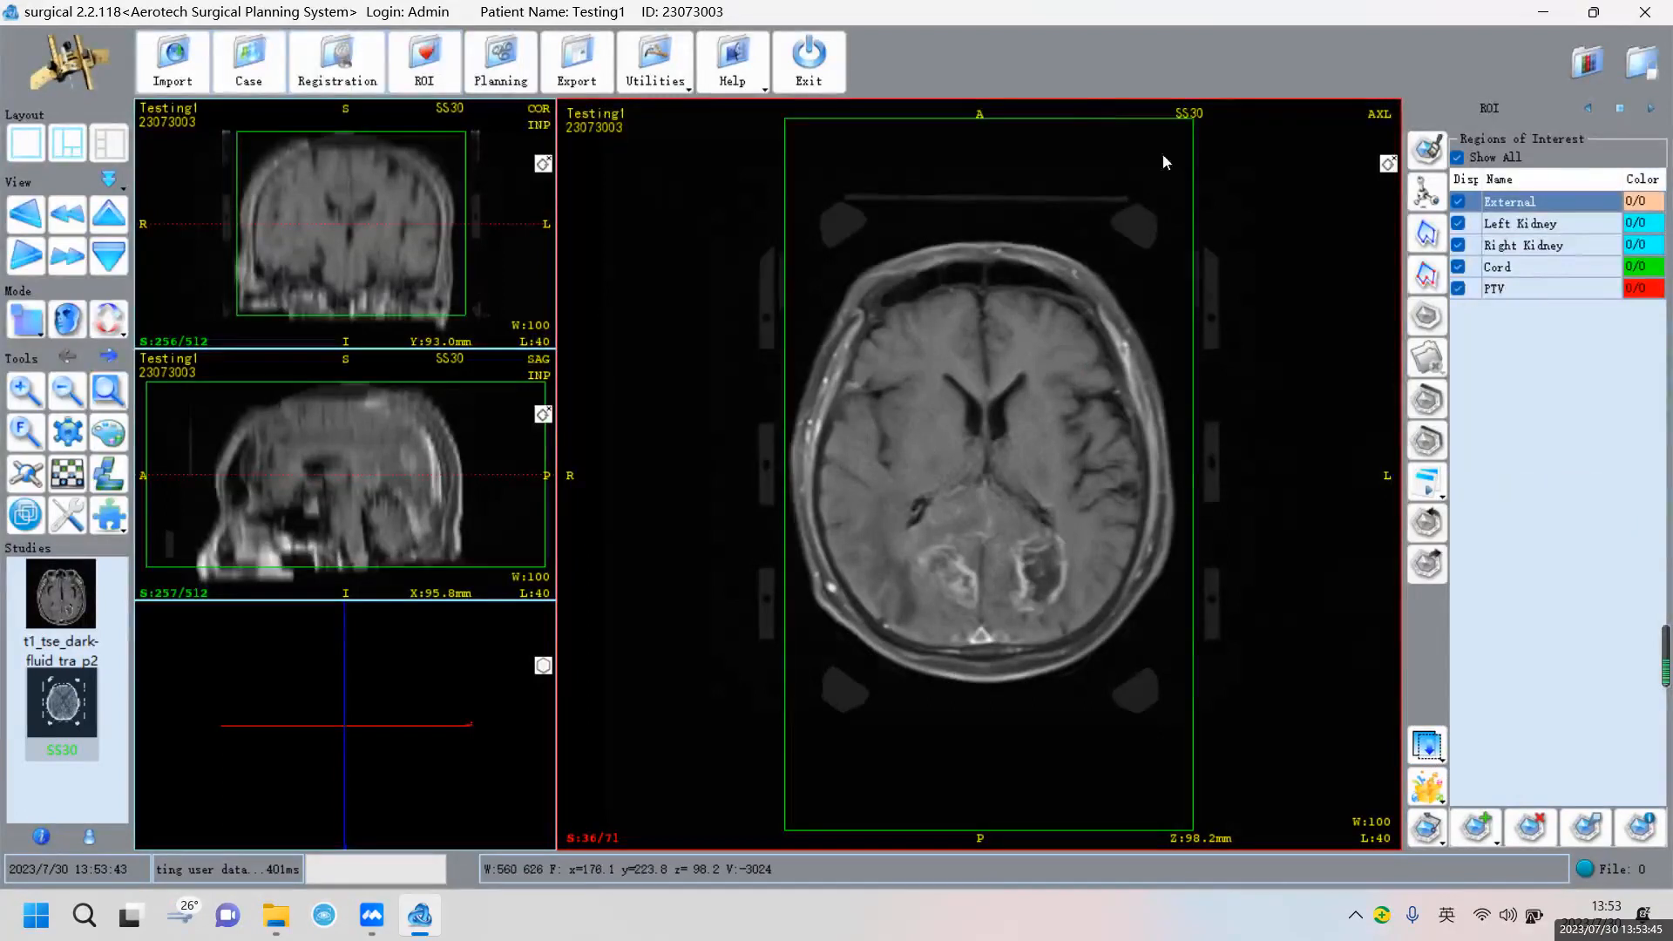
{"action": "left_click", "coordinate": [1075, 117]}
{"action": "left_click_drag", "start_coordinate": [785, 118], "coordinate": [790, 237]}
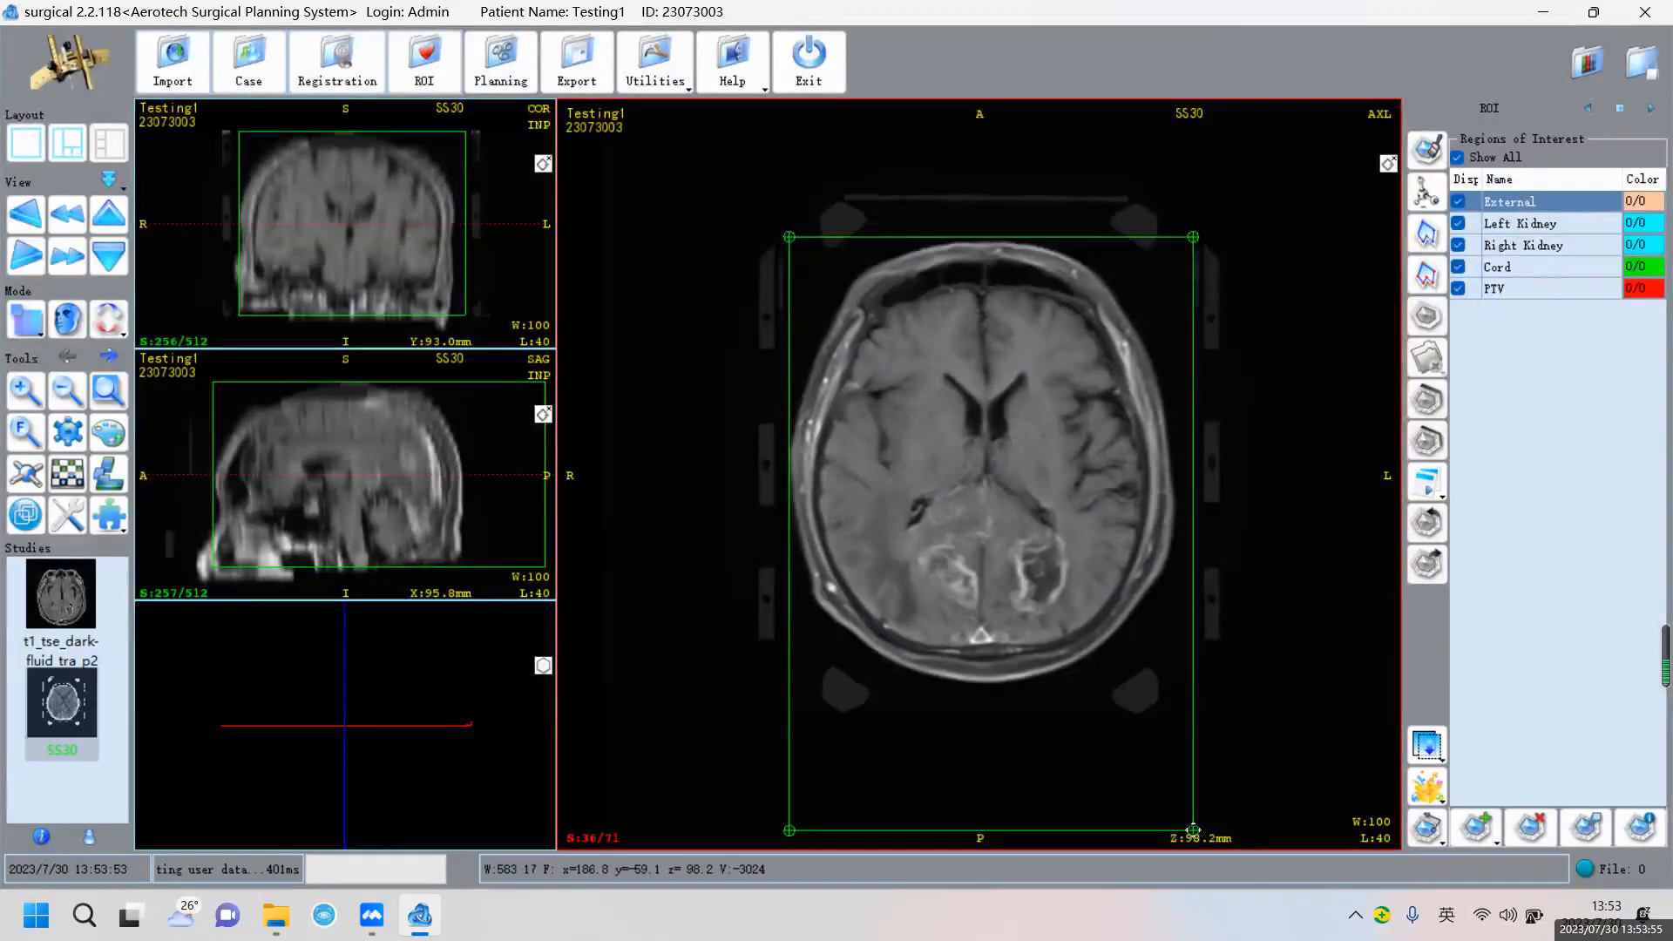
{"action": "left_click_drag", "start_coordinate": [1192, 829], "coordinate": [1186, 692]}
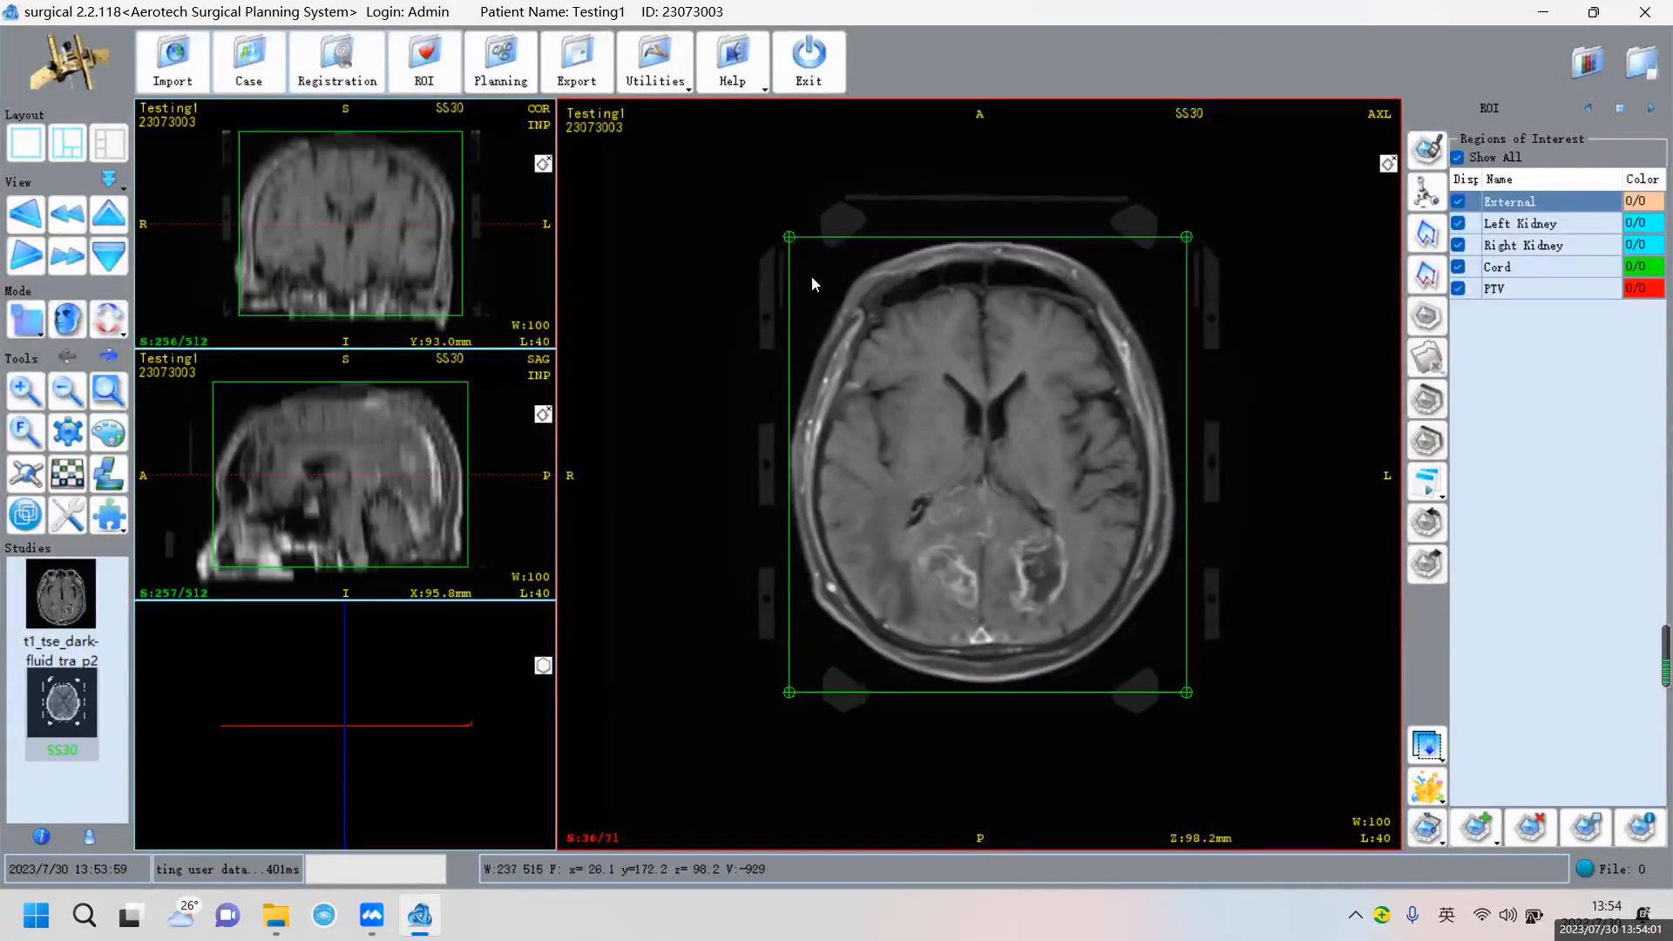
{"action": "left_click_drag", "start_coordinate": [787, 235], "coordinate": [716, 230]}
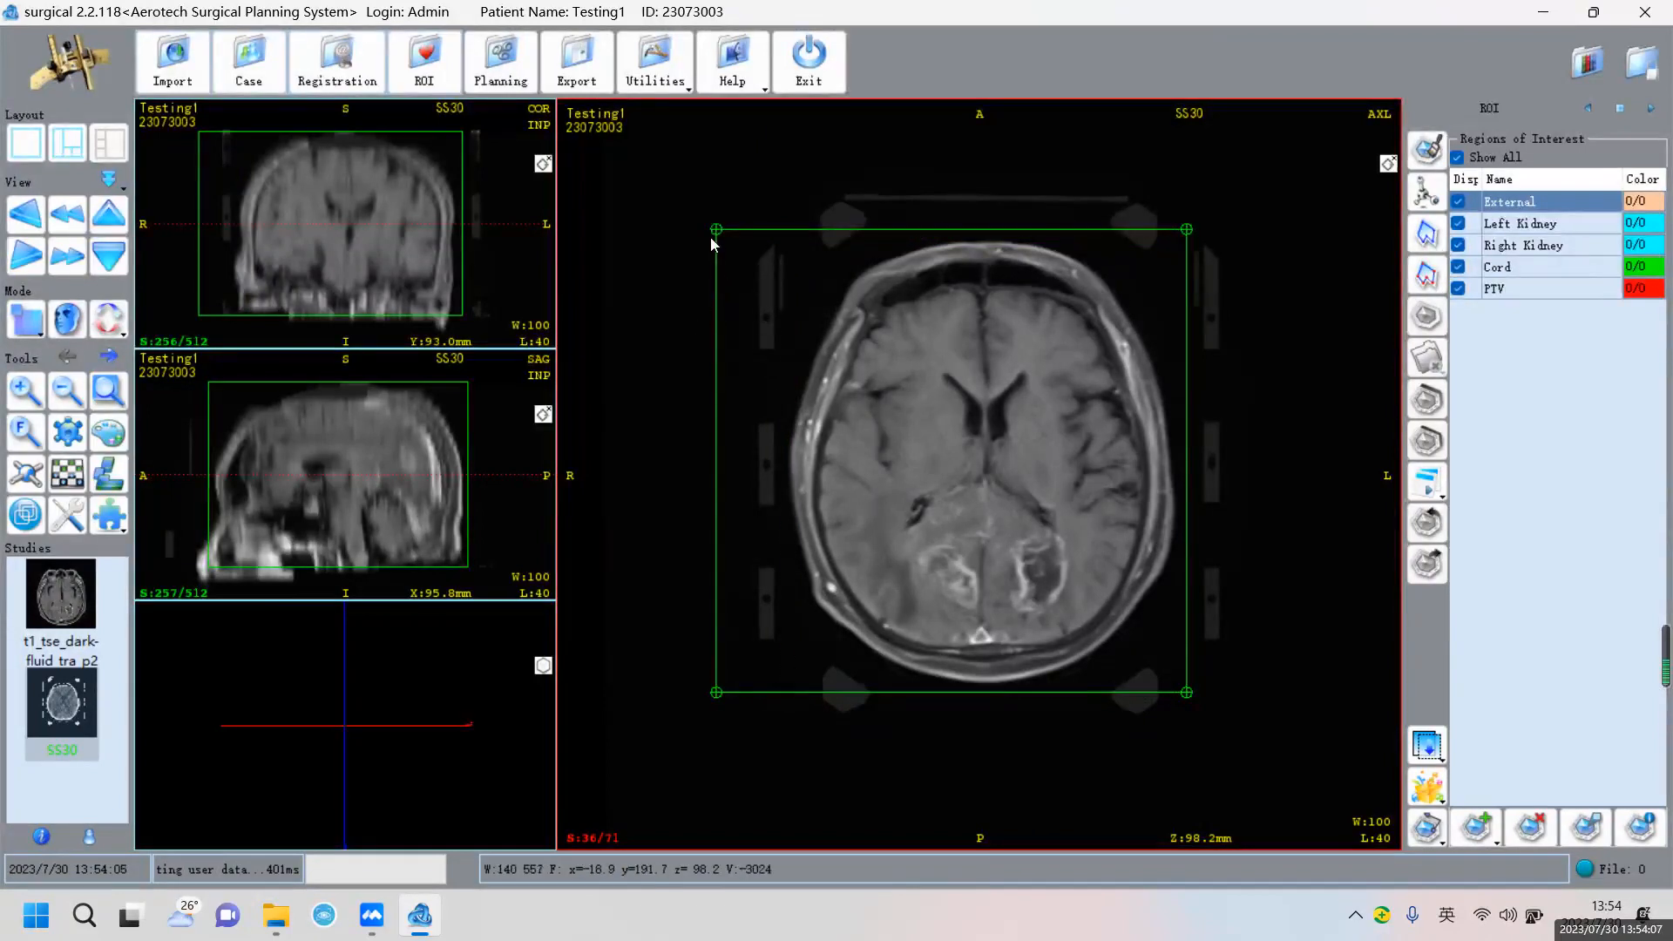
{"action": "left_click_drag", "start_coordinate": [718, 230], "coordinate": [792, 238]}
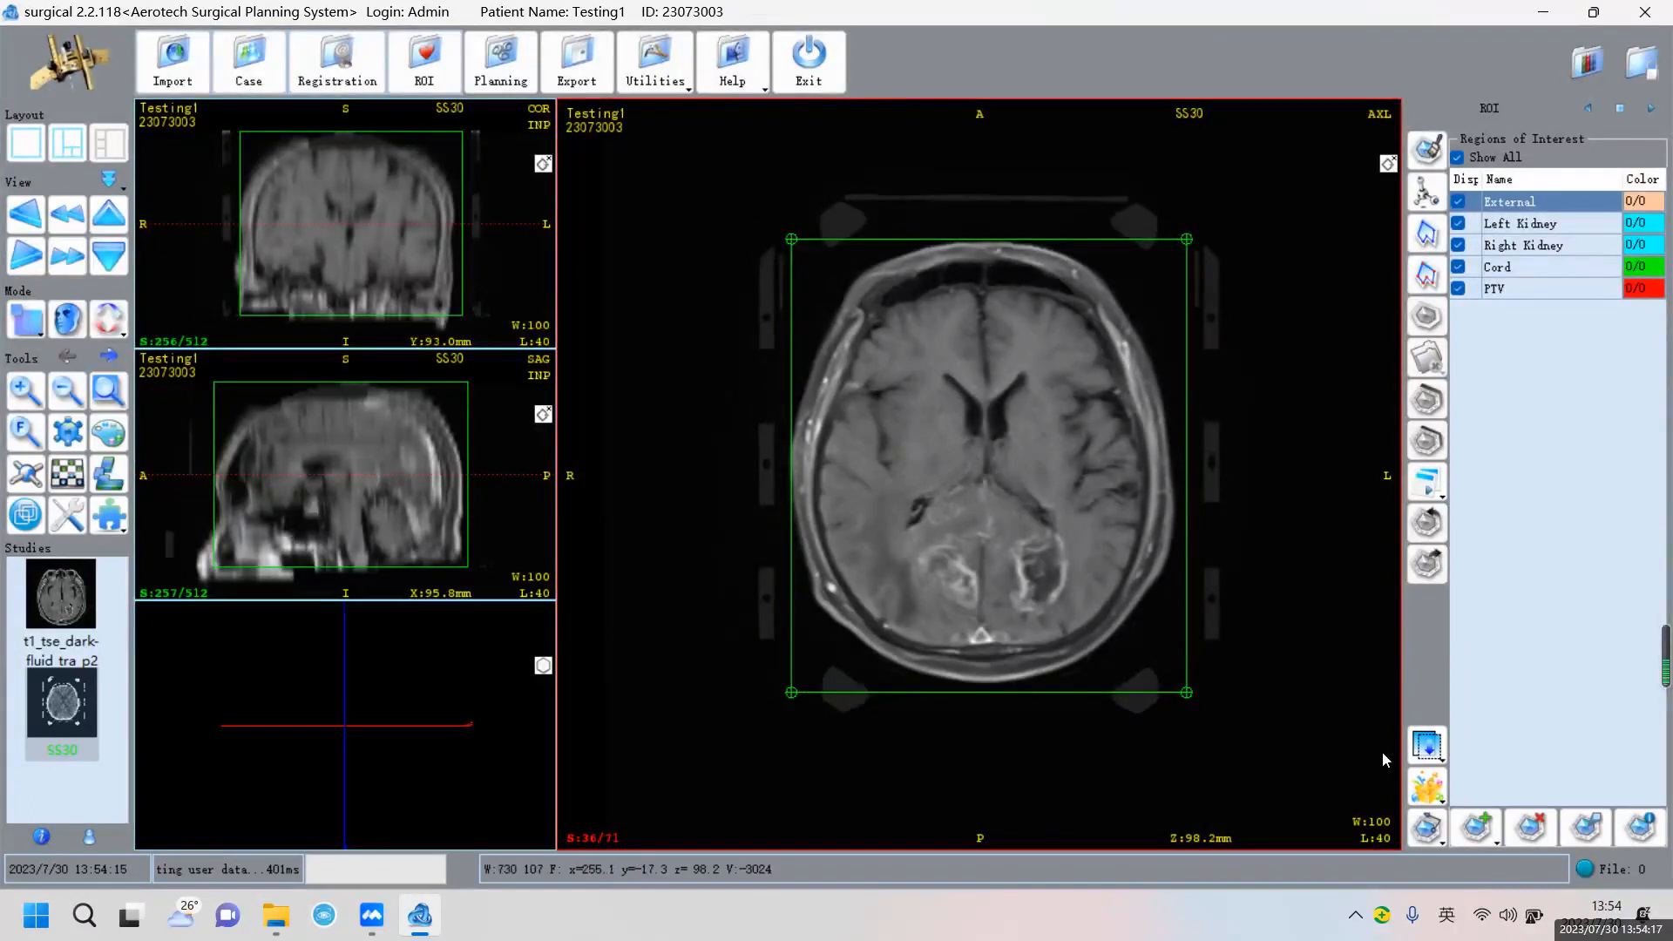
Run External Segmentation on the head and build its 3D surface, then activate the coronal view
{"action": "left_click", "coordinate": [1432, 791]}
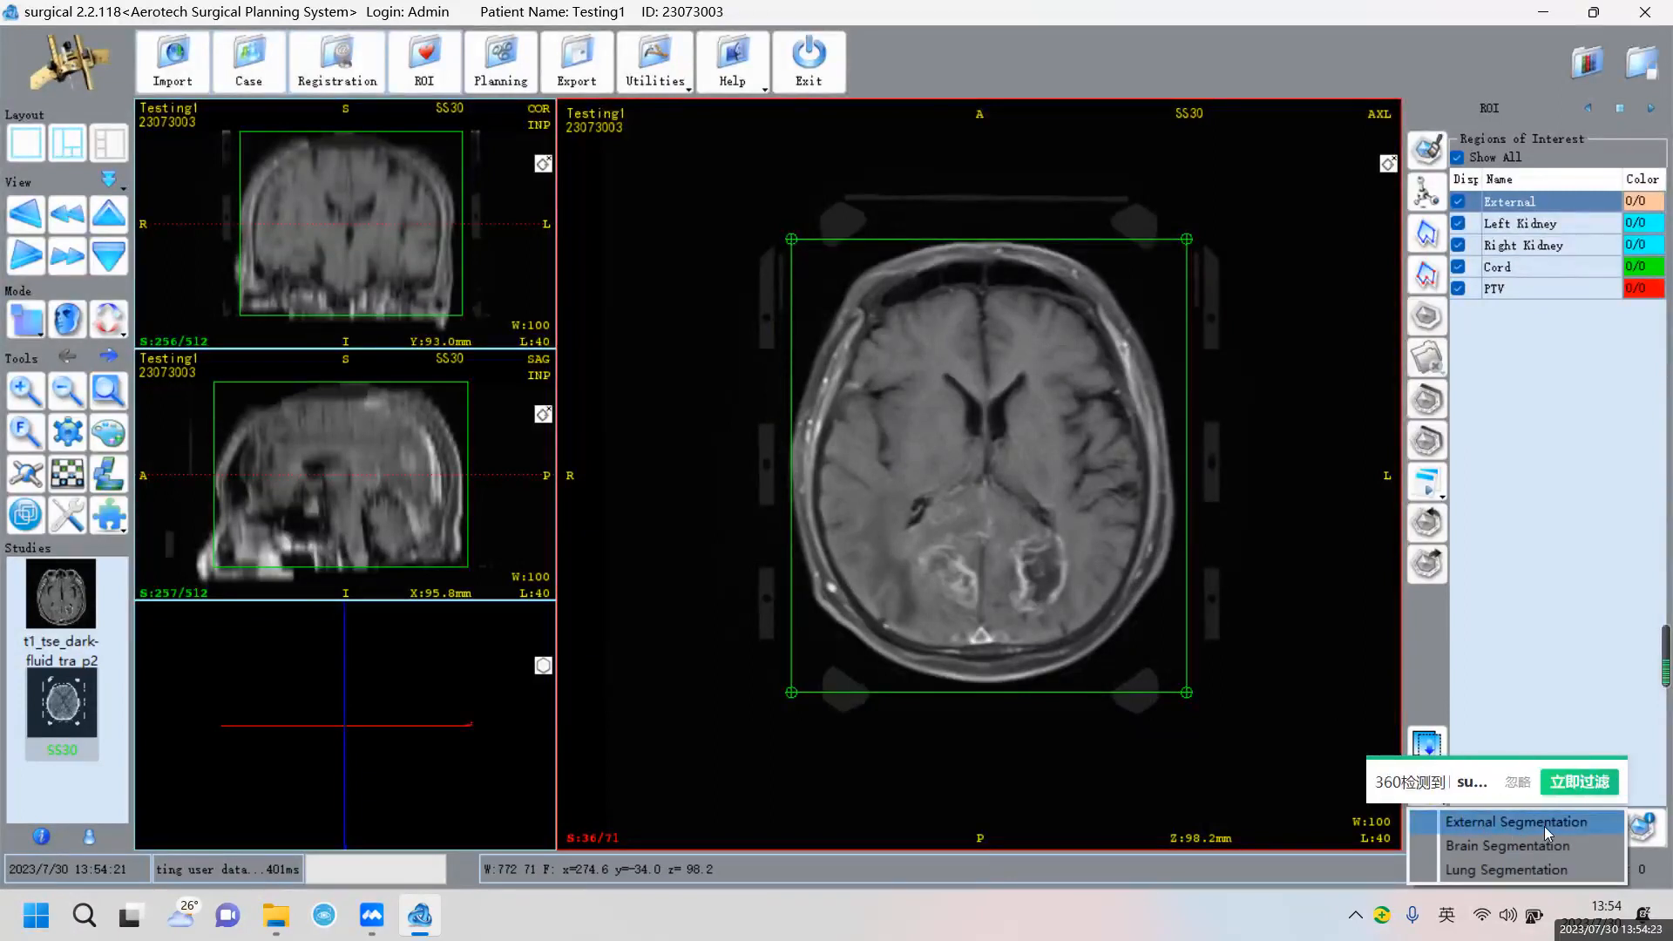
{"action": "left_click", "coordinate": [1544, 826]}
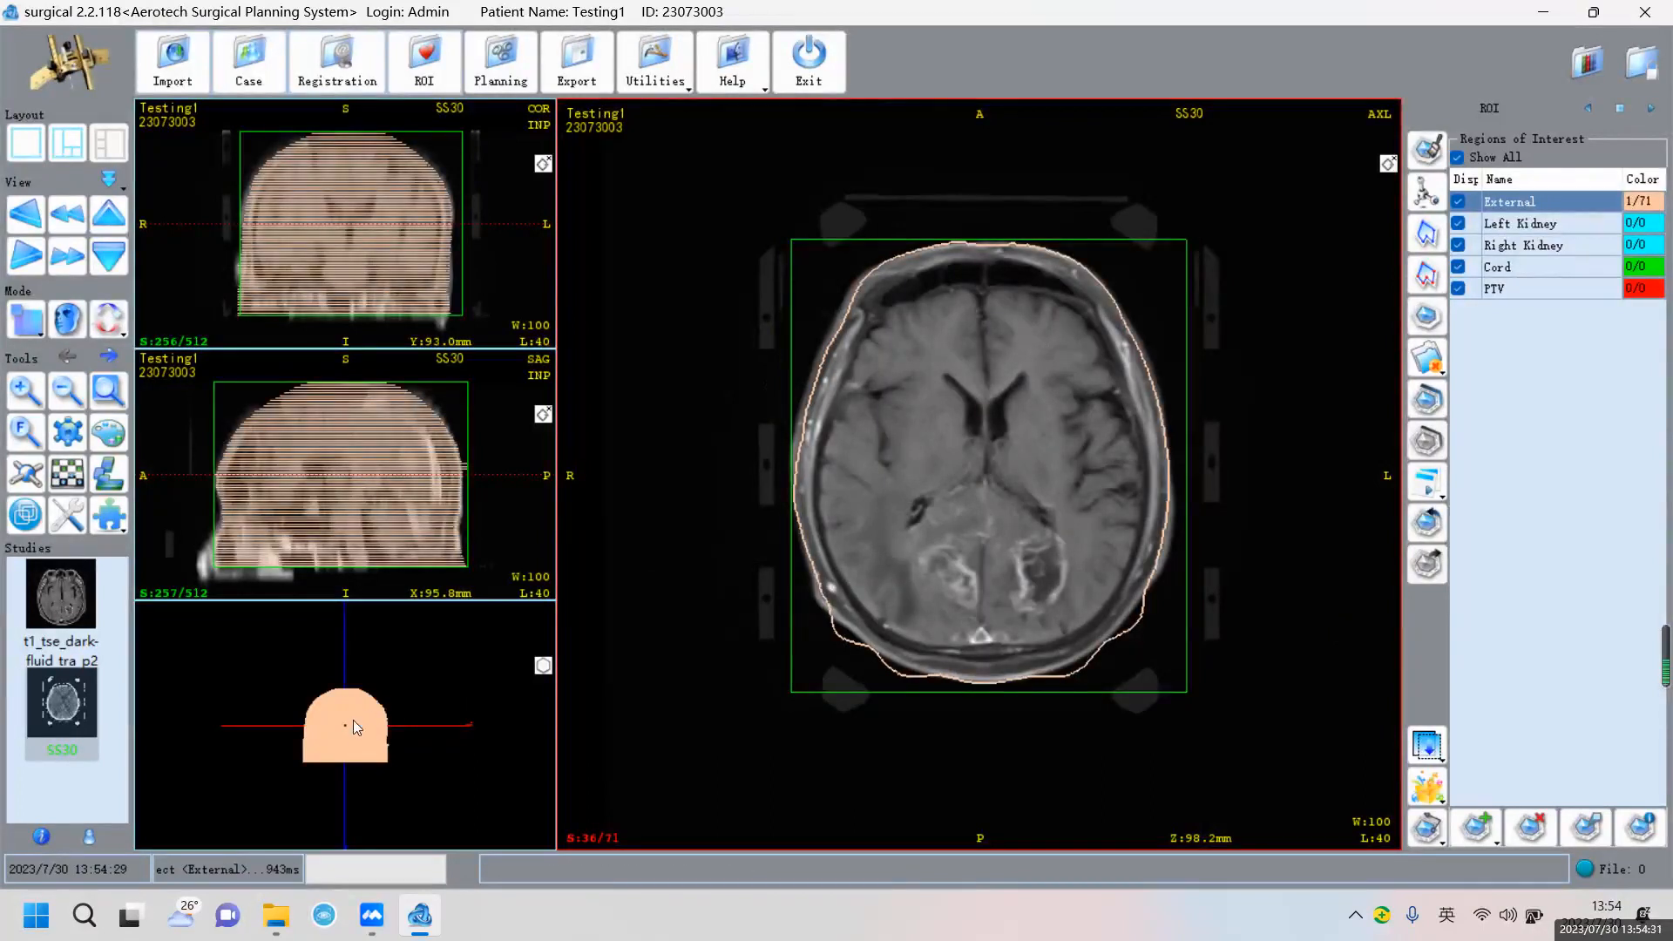
{"action": "left_click", "coordinate": [543, 667]}
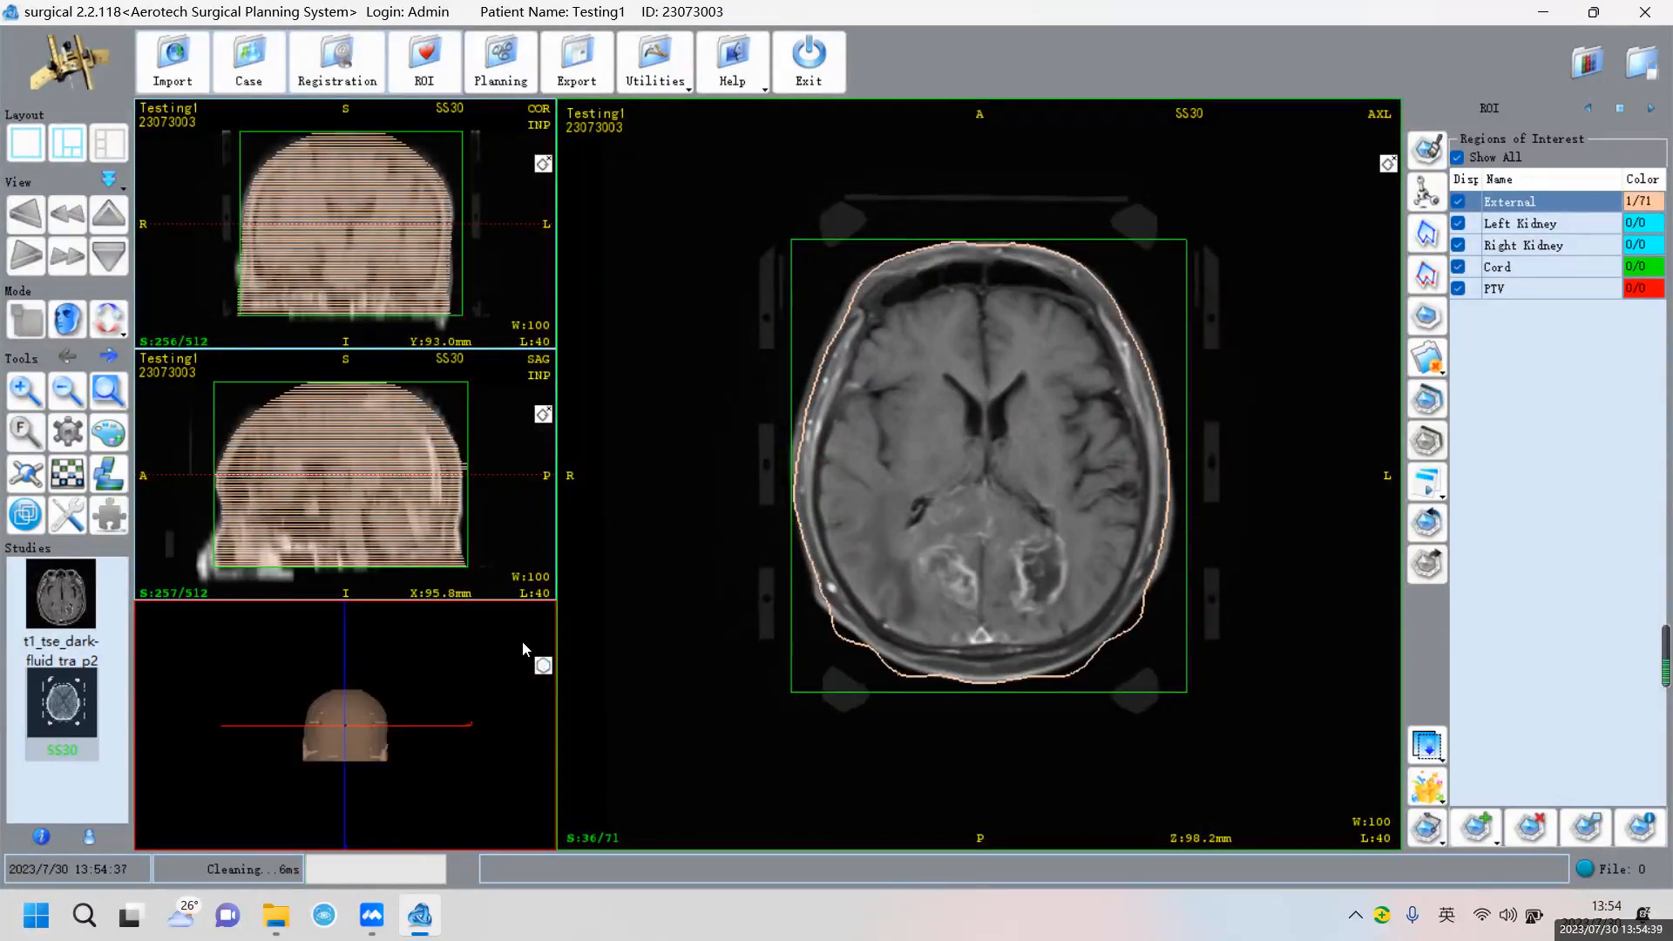
{"action": "left_click", "coordinate": [521, 249]}
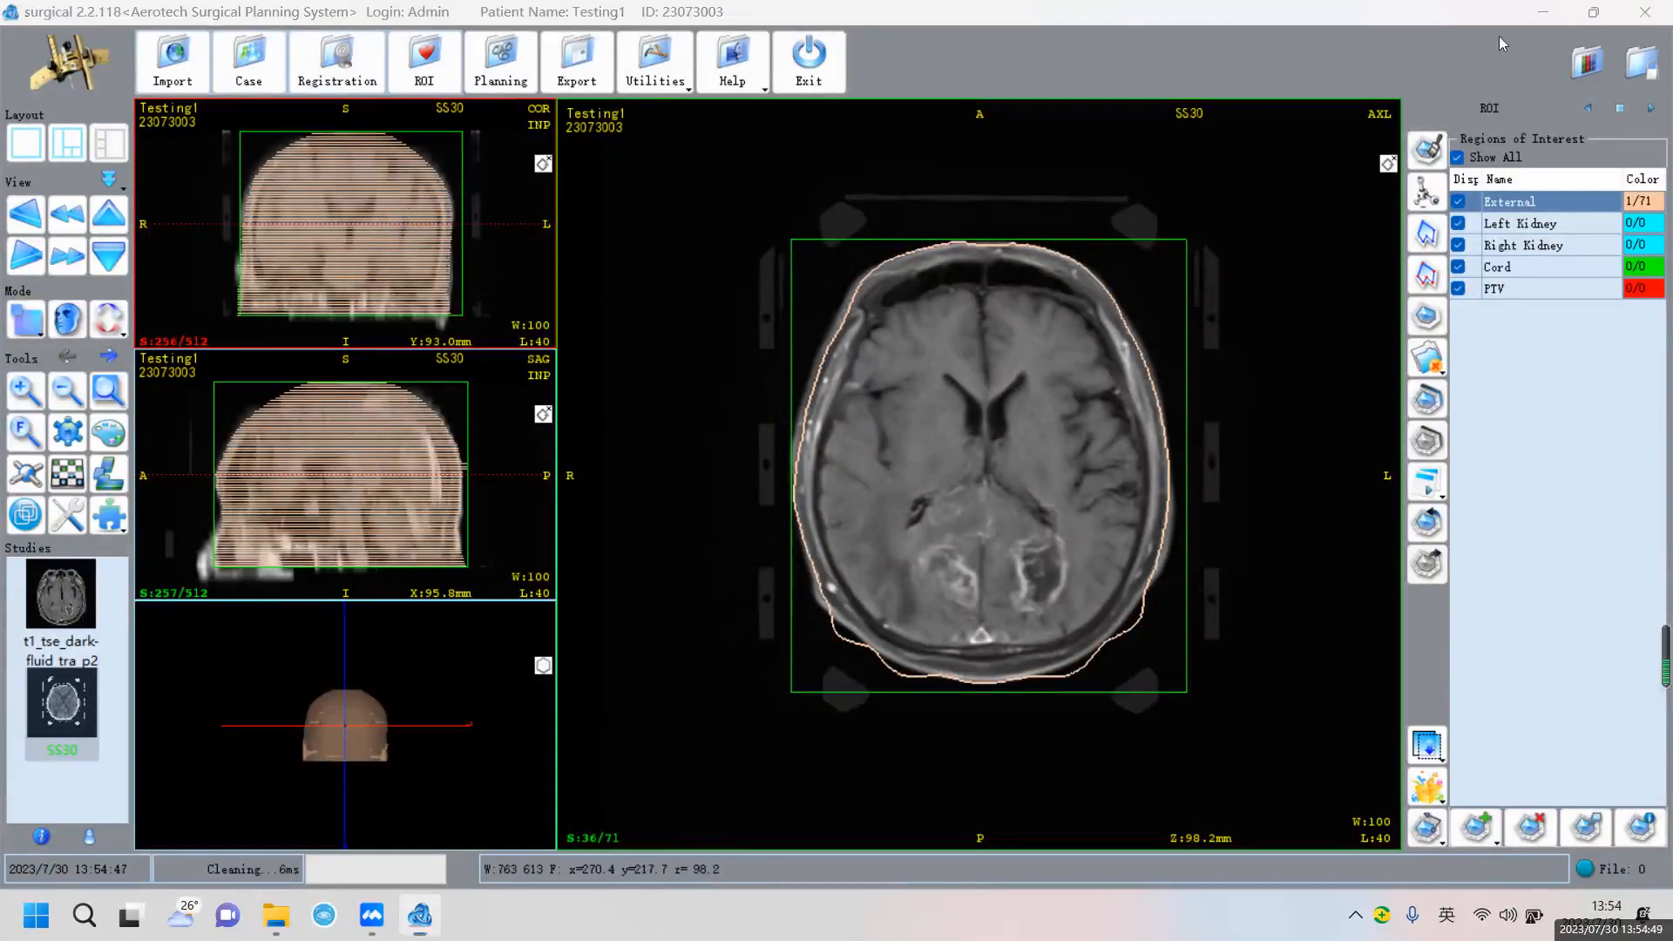
Enable Interpolated mapping in ROI Control, then return to the ROI list
{"action": "left_click", "coordinate": [1596, 106]}
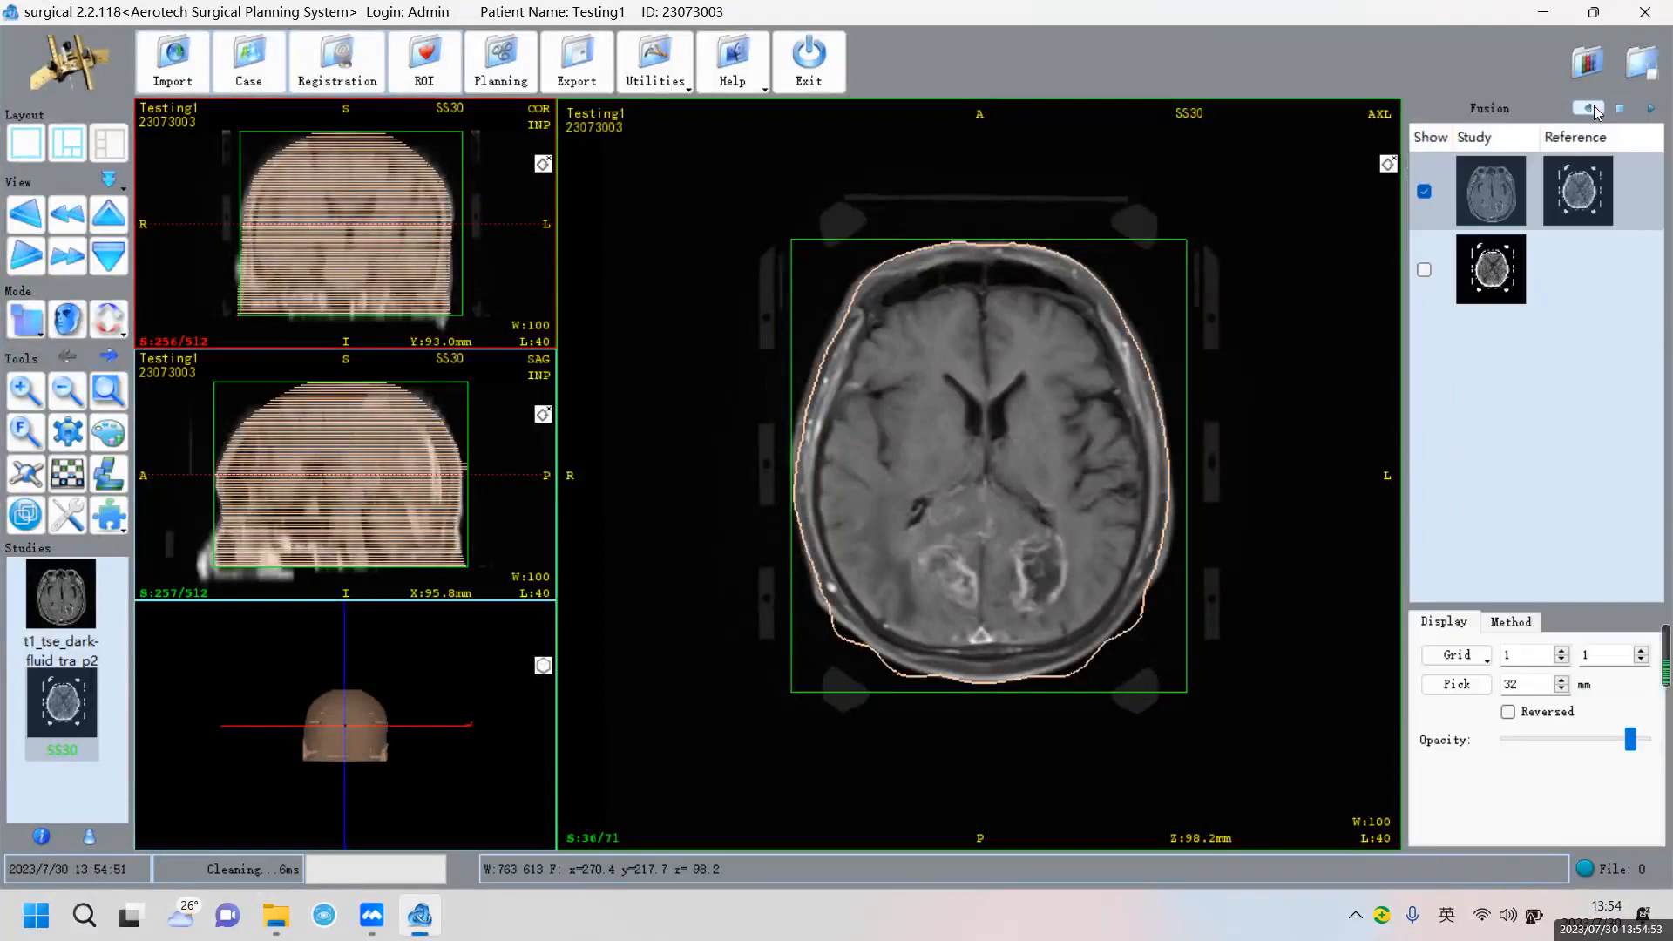
{"action": "left_click", "coordinate": [1593, 106]}
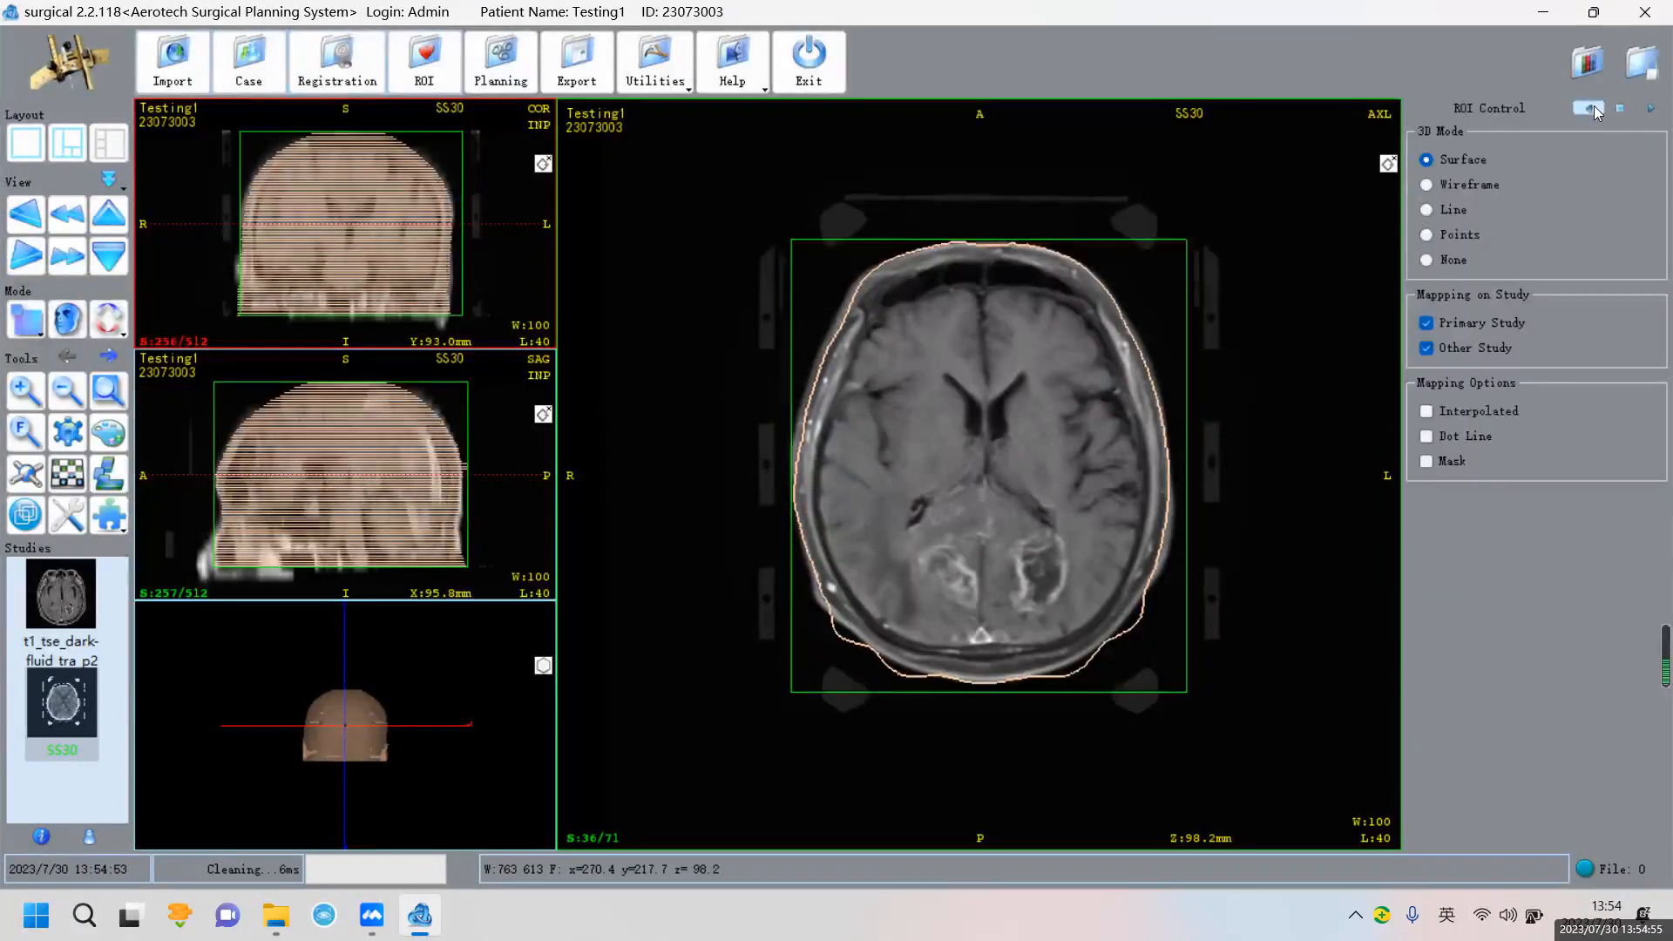
{"action": "left_click", "coordinate": [1426, 411]}
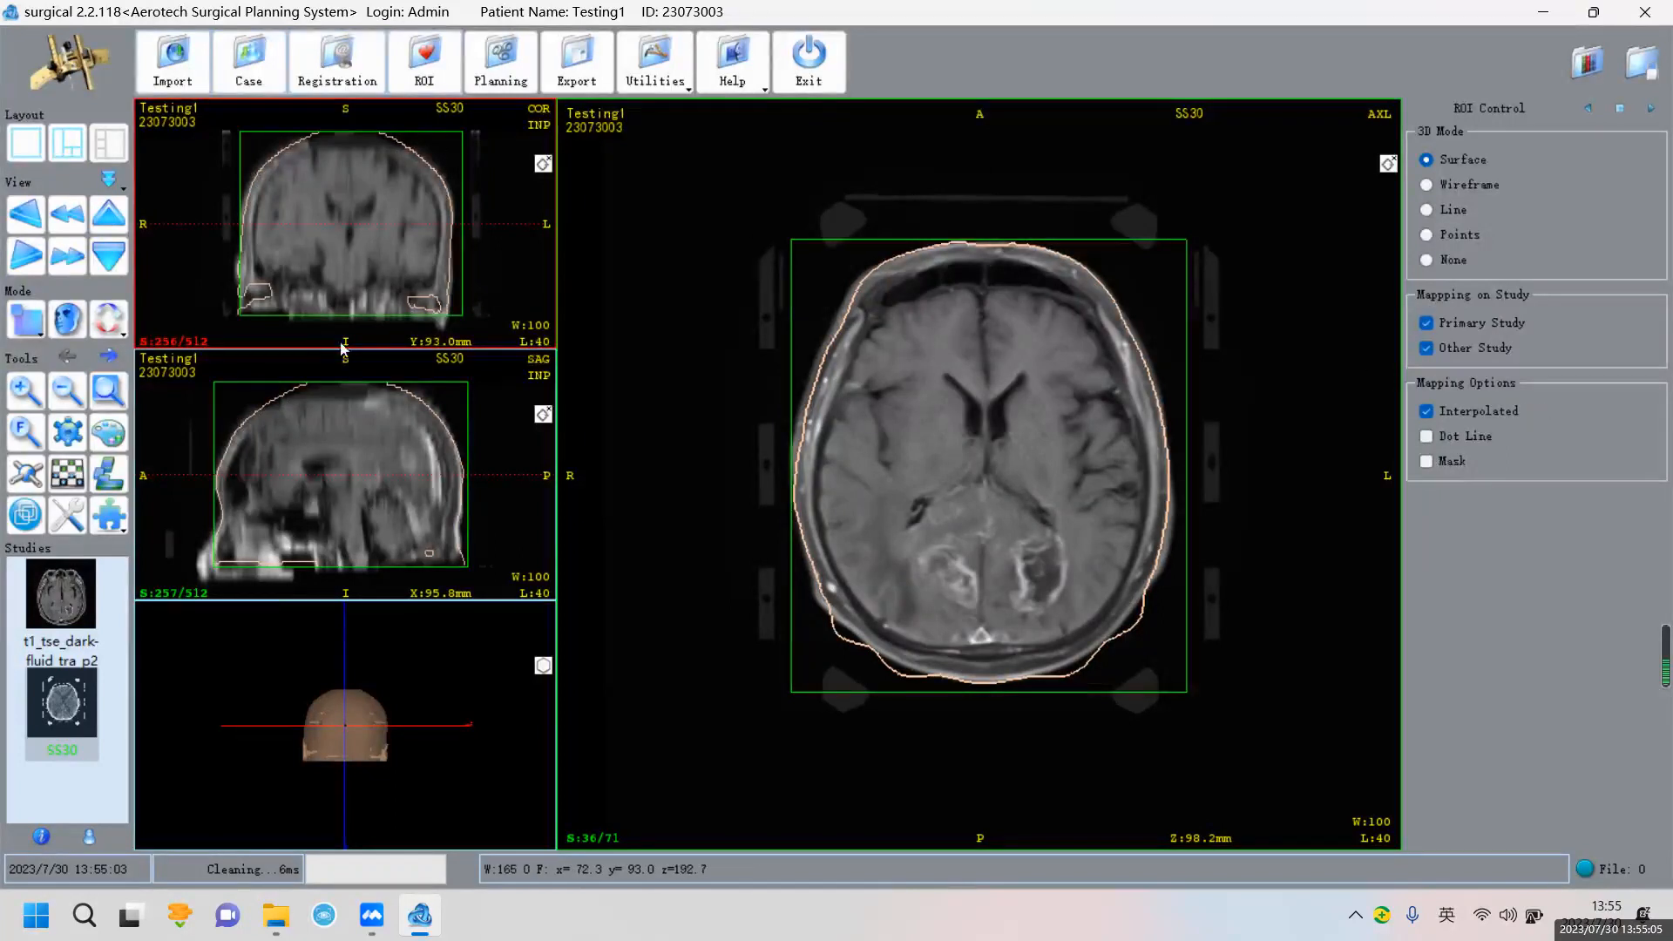
{"action": "left_click", "coordinate": [1619, 108]}
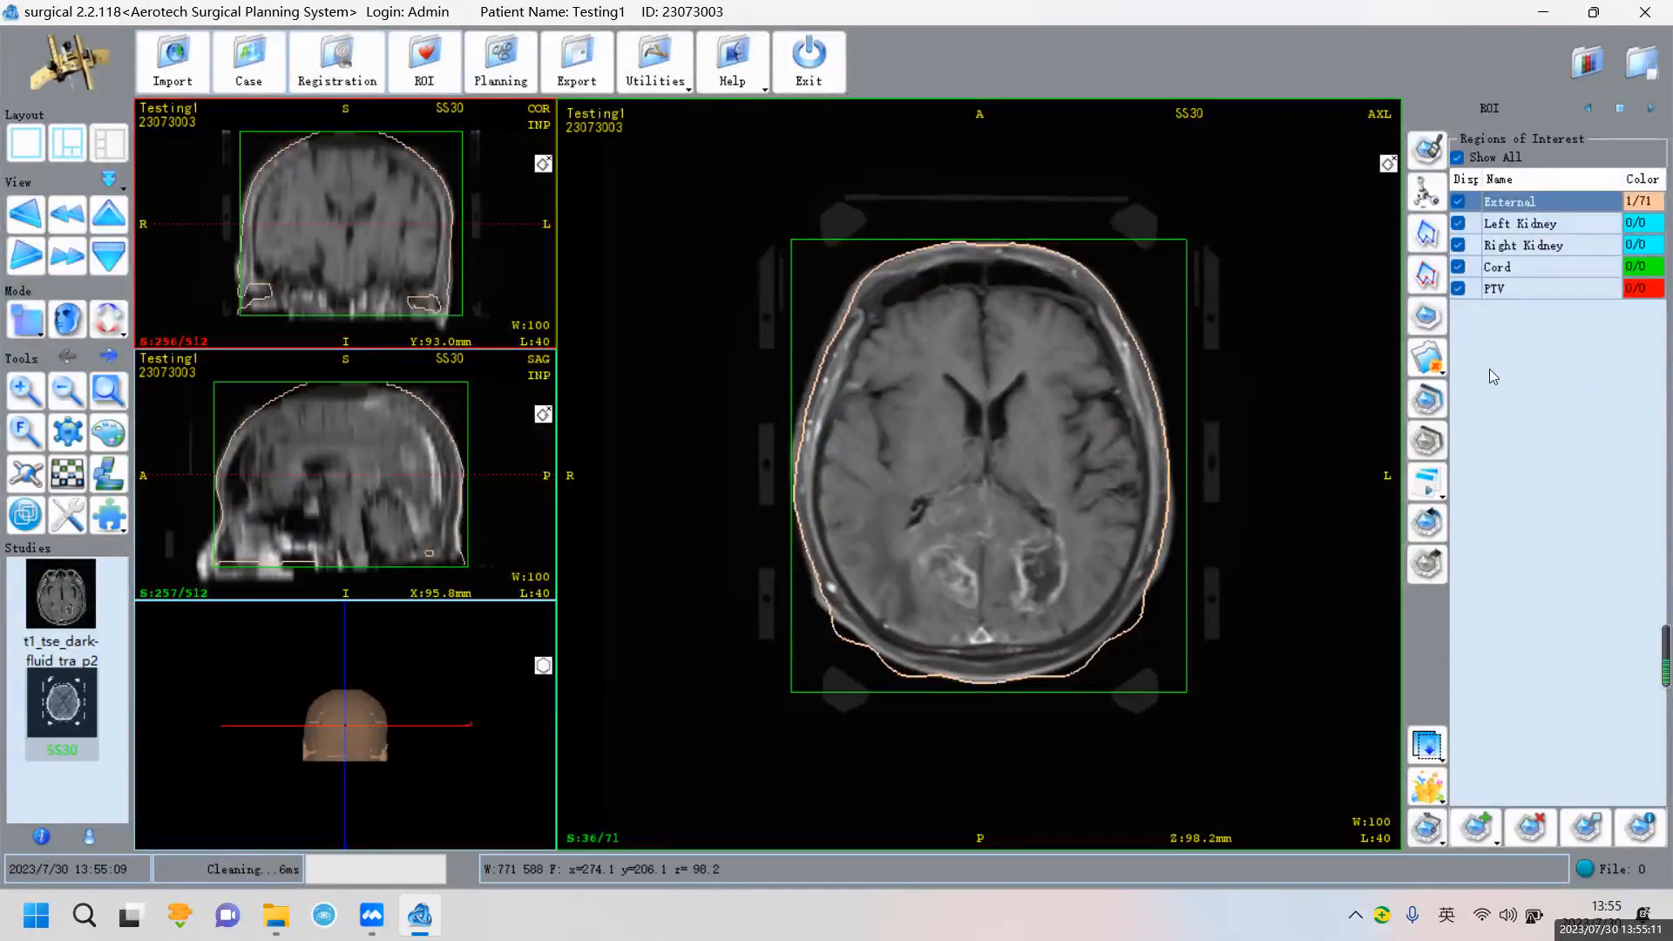
Select PTV as the working region and activate the Point Draw contour tool
{"action": "left_click", "coordinate": [1510, 298]}
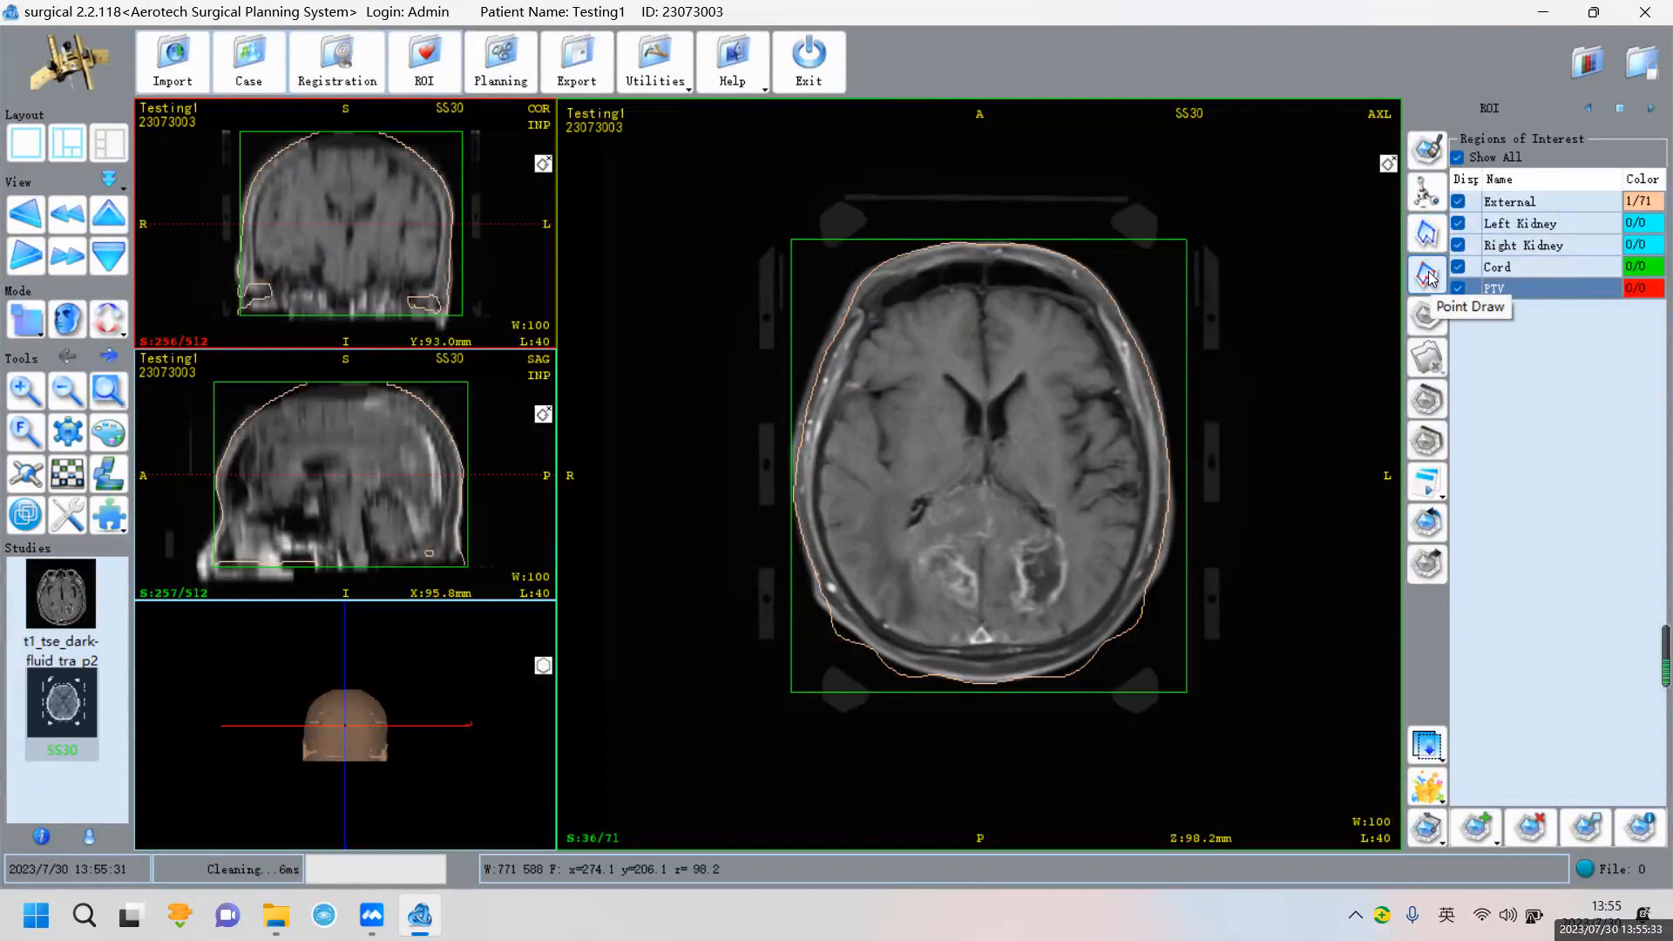
{"action": "left_click", "coordinate": [1433, 244]}
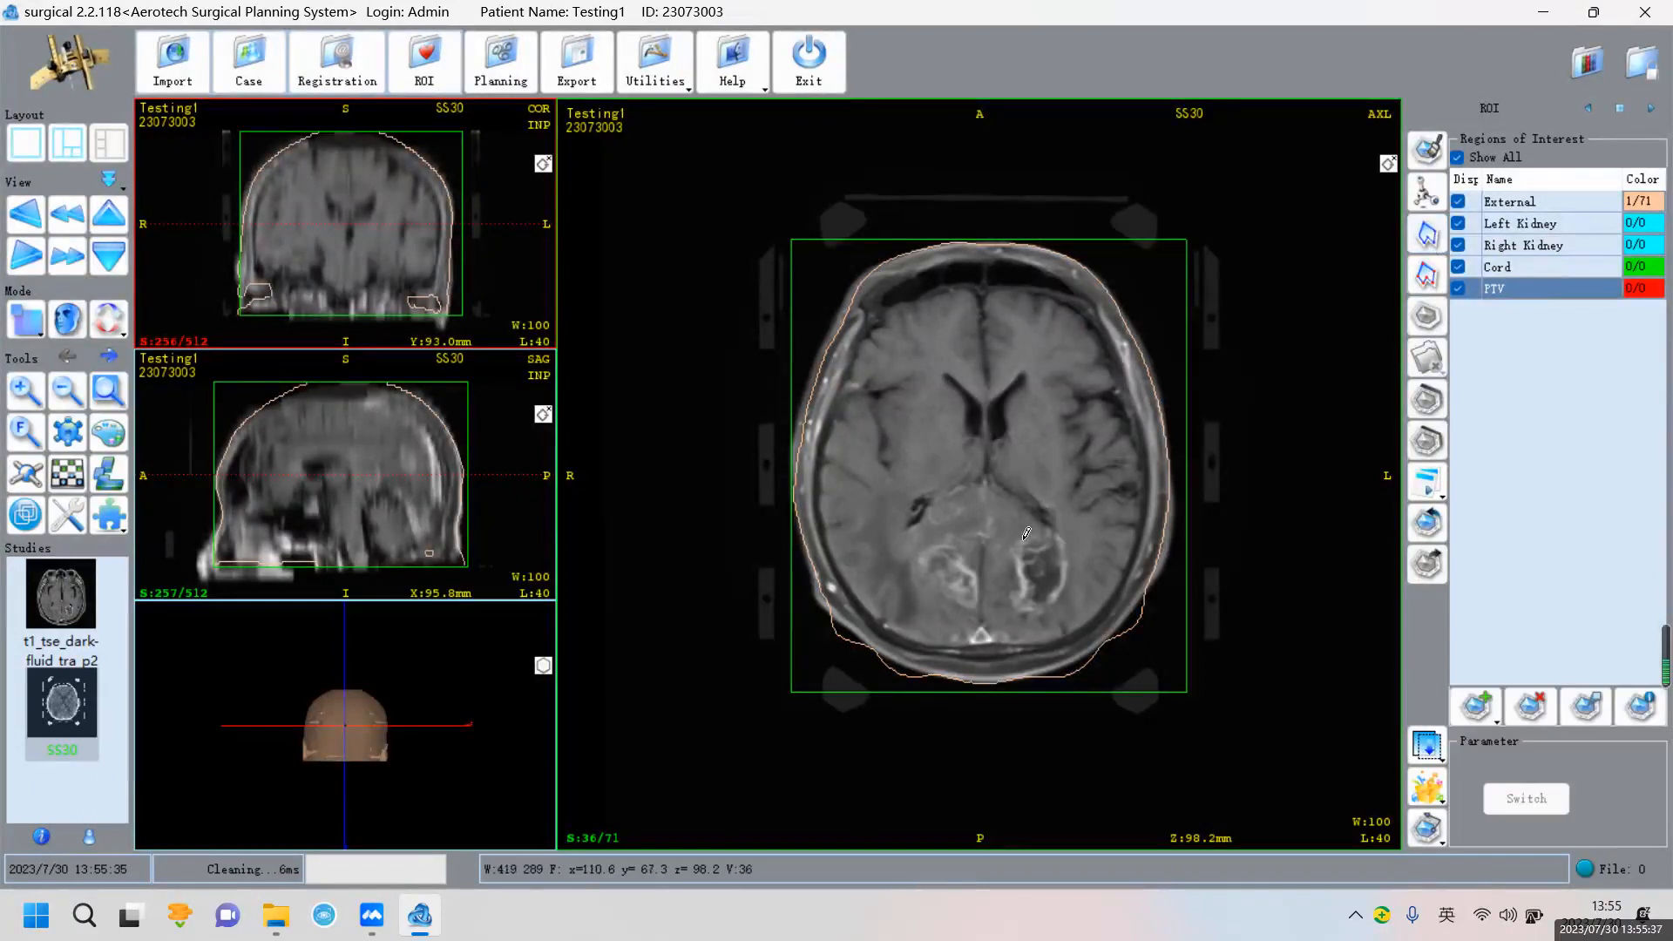
Zoom in on the axial tumours and freehand-trace the right lesion's PTV outline on three slices
{"action": "right_click", "coordinate": [1164, 520]}
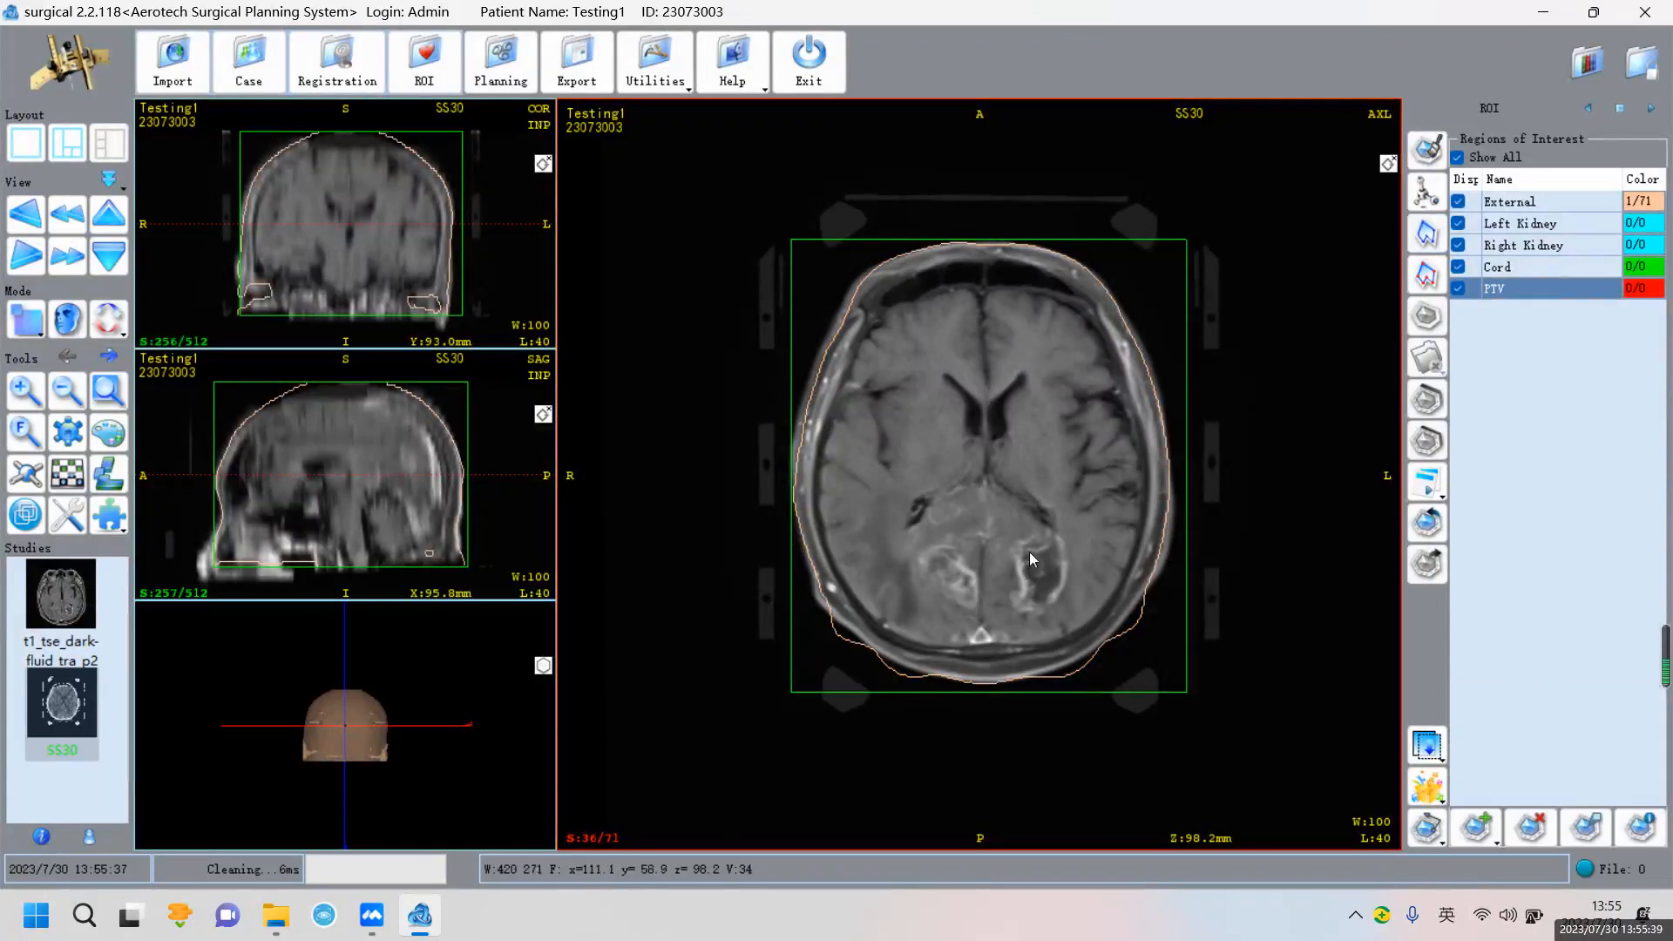
{"action": "right_click_drag", "start_coordinate": [1255, 610], "coordinate": [1281, 392]}
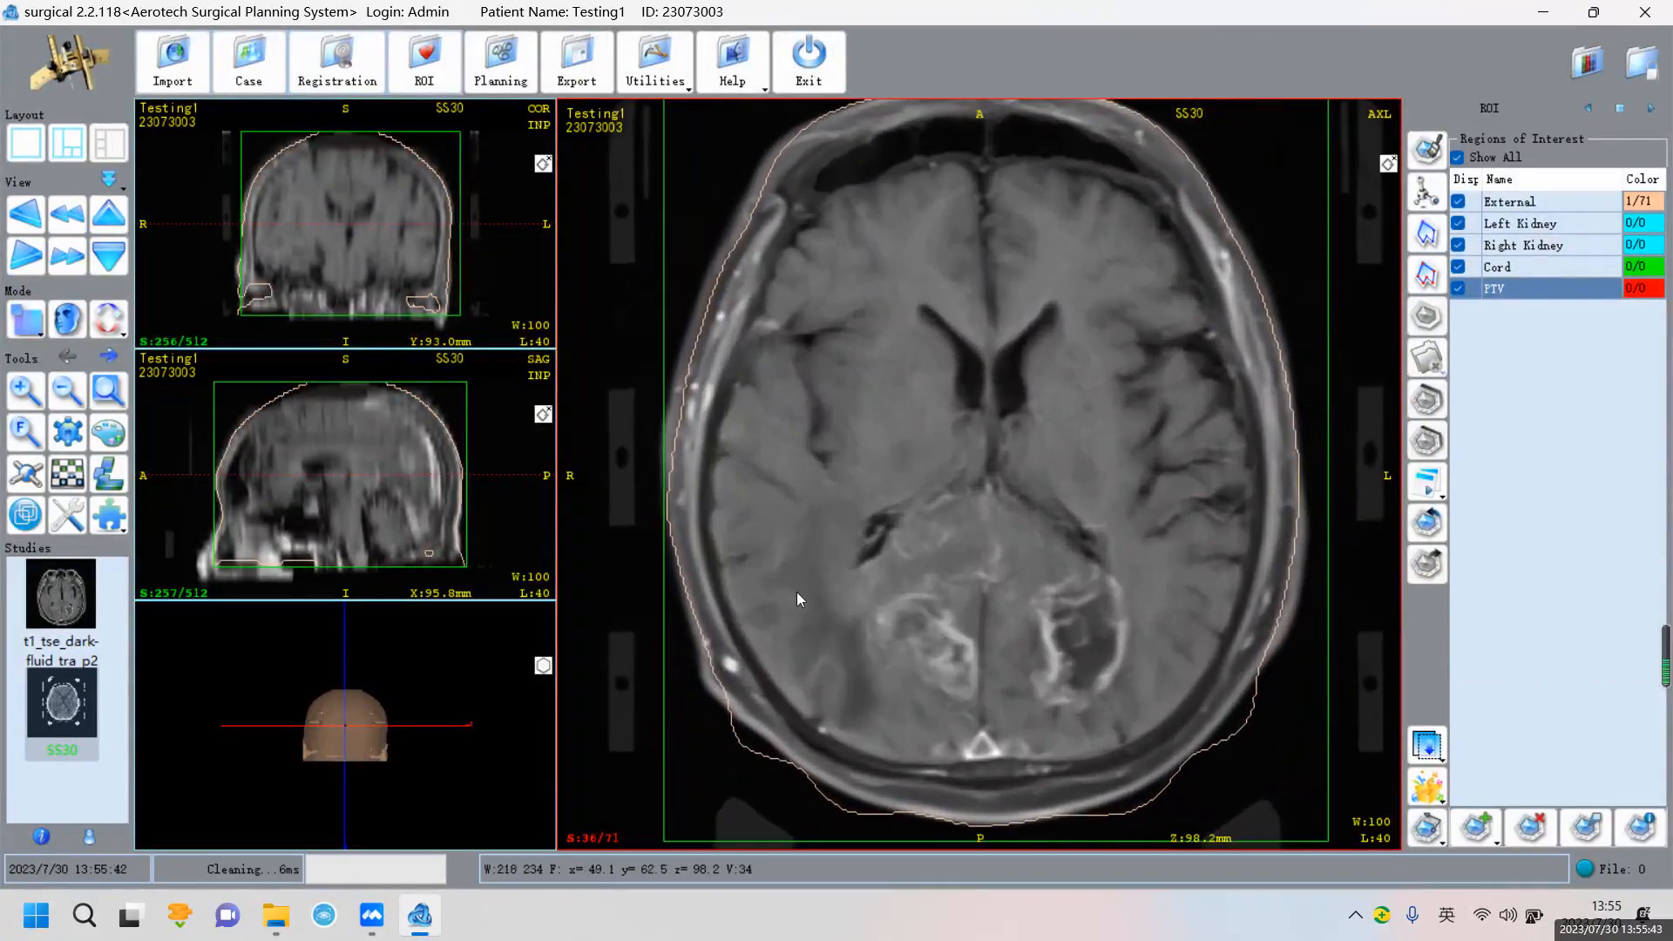
{"action": "right_click_drag", "start_coordinate": [826, 558], "coordinate": [833, 512]}
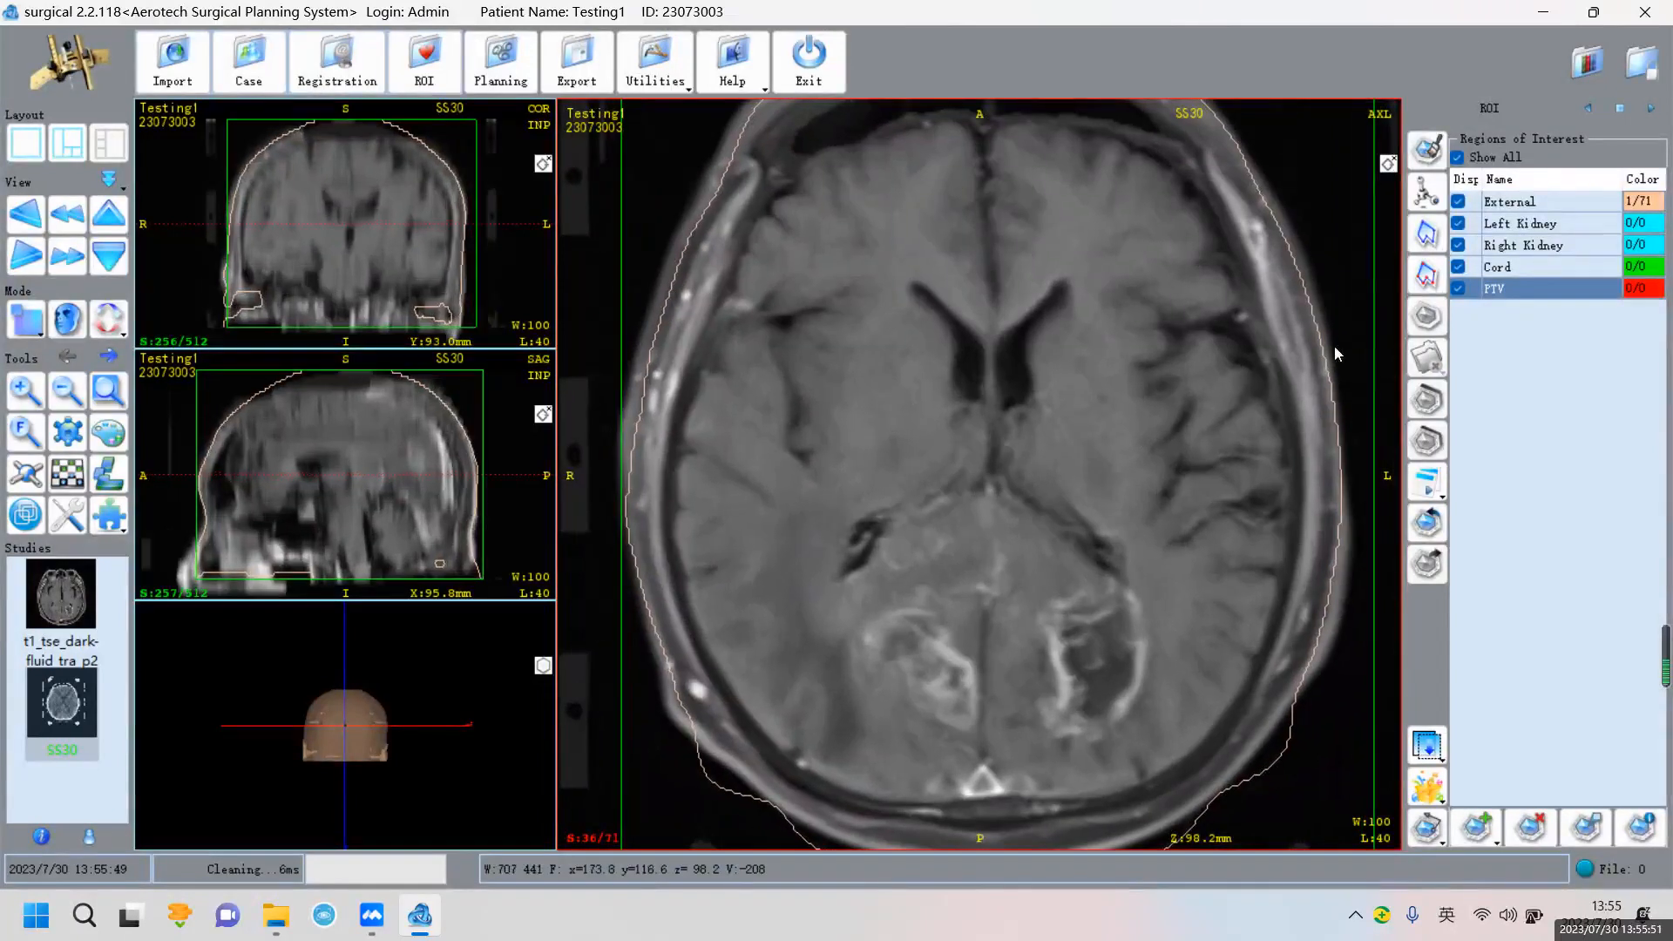
{"action": "left_click", "coordinate": [1426, 233]}
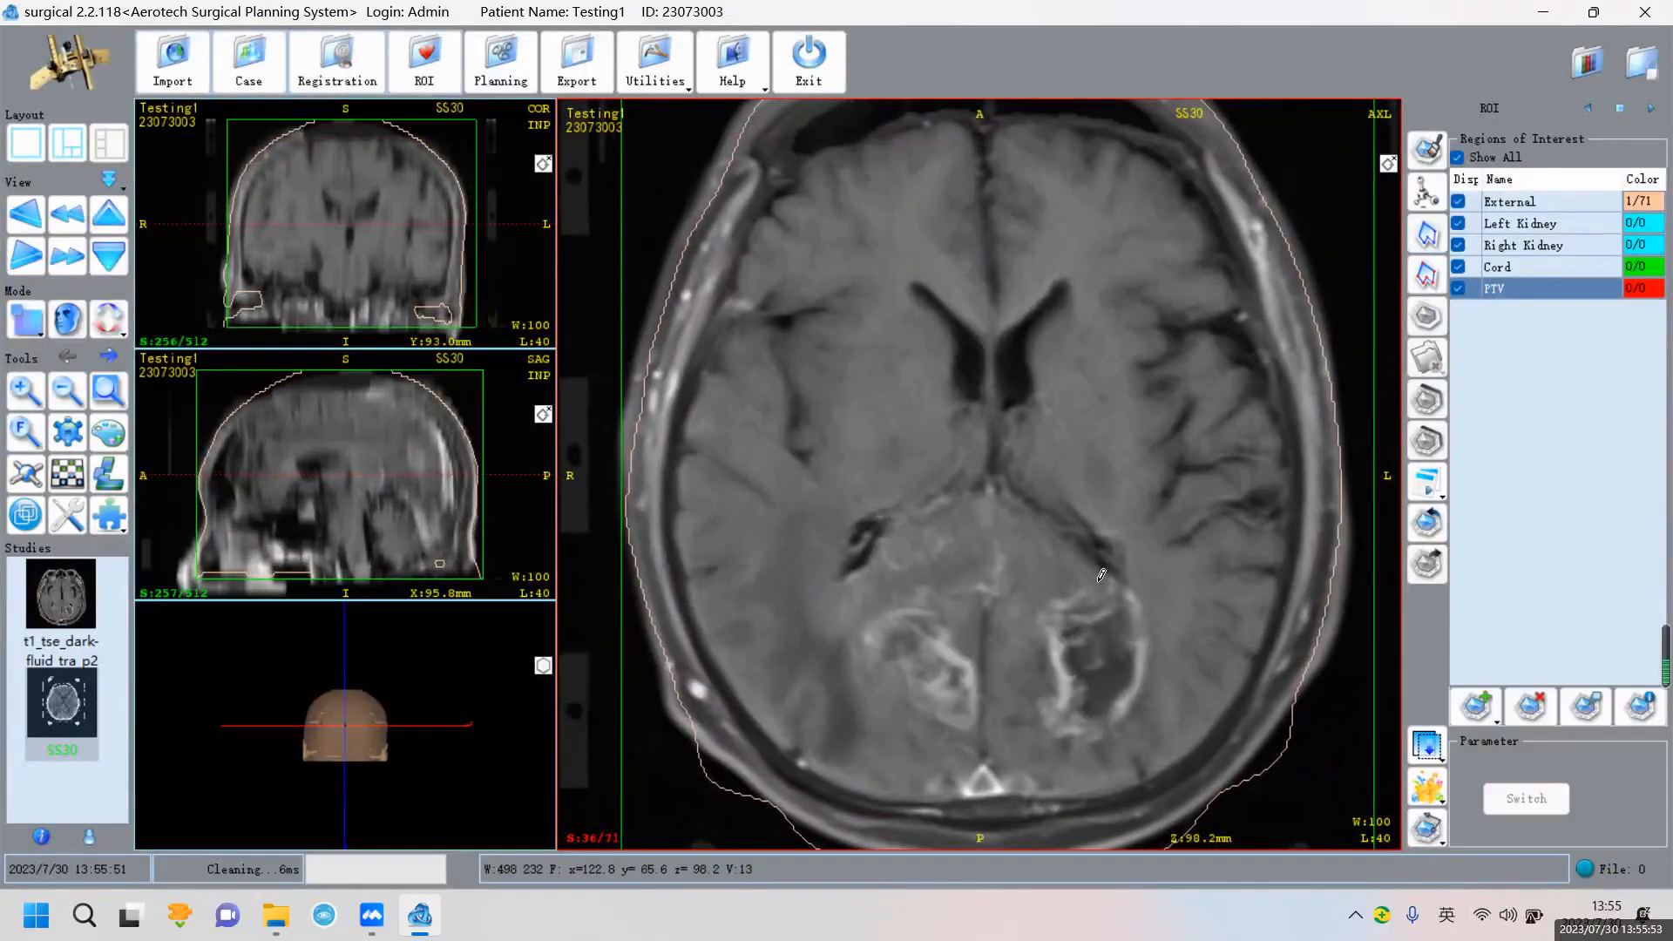
{"action": "mouse_move", "coordinate": [1085, 582]}
{"action": "left_mouse_down"}
{"action": "mouse_move", "coordinate": [1037, 617]}
{"action": "mouse_move", "coordinate": [1055, 643]}
{"action": "mouse_move", "coordinate": [1046, 728]}
{"action": "mouse_move", "coordinate": [1105, 728]}
{"action": "mouse_move", "coordinate": [1150, 676]}
{"action": "mouse_move", "coordinate": [1151, 602]}
{"action": "mouse_move", "coordinate": [1108, 572]}
{"action": "mouse_move", "coordinate": [1043, 614]}
{"action": "mouse_move", "coordinate": [1052, 691]}
{"action": "mouse_move", "coordinate": [1114, 732]}
{"action": "mouse_move", "coordinate": [1156, 669]}
{"action": "mouse_move", "coordinate": [1155, 601]}
{"action": "mouse_move", "coordinate": [1094, 575]}
{"action": "left_mouse_up"}
{"action": "scroll", "coordinate": [1137, 541], "scroll_direction": "up", "scroll_amount": 1}
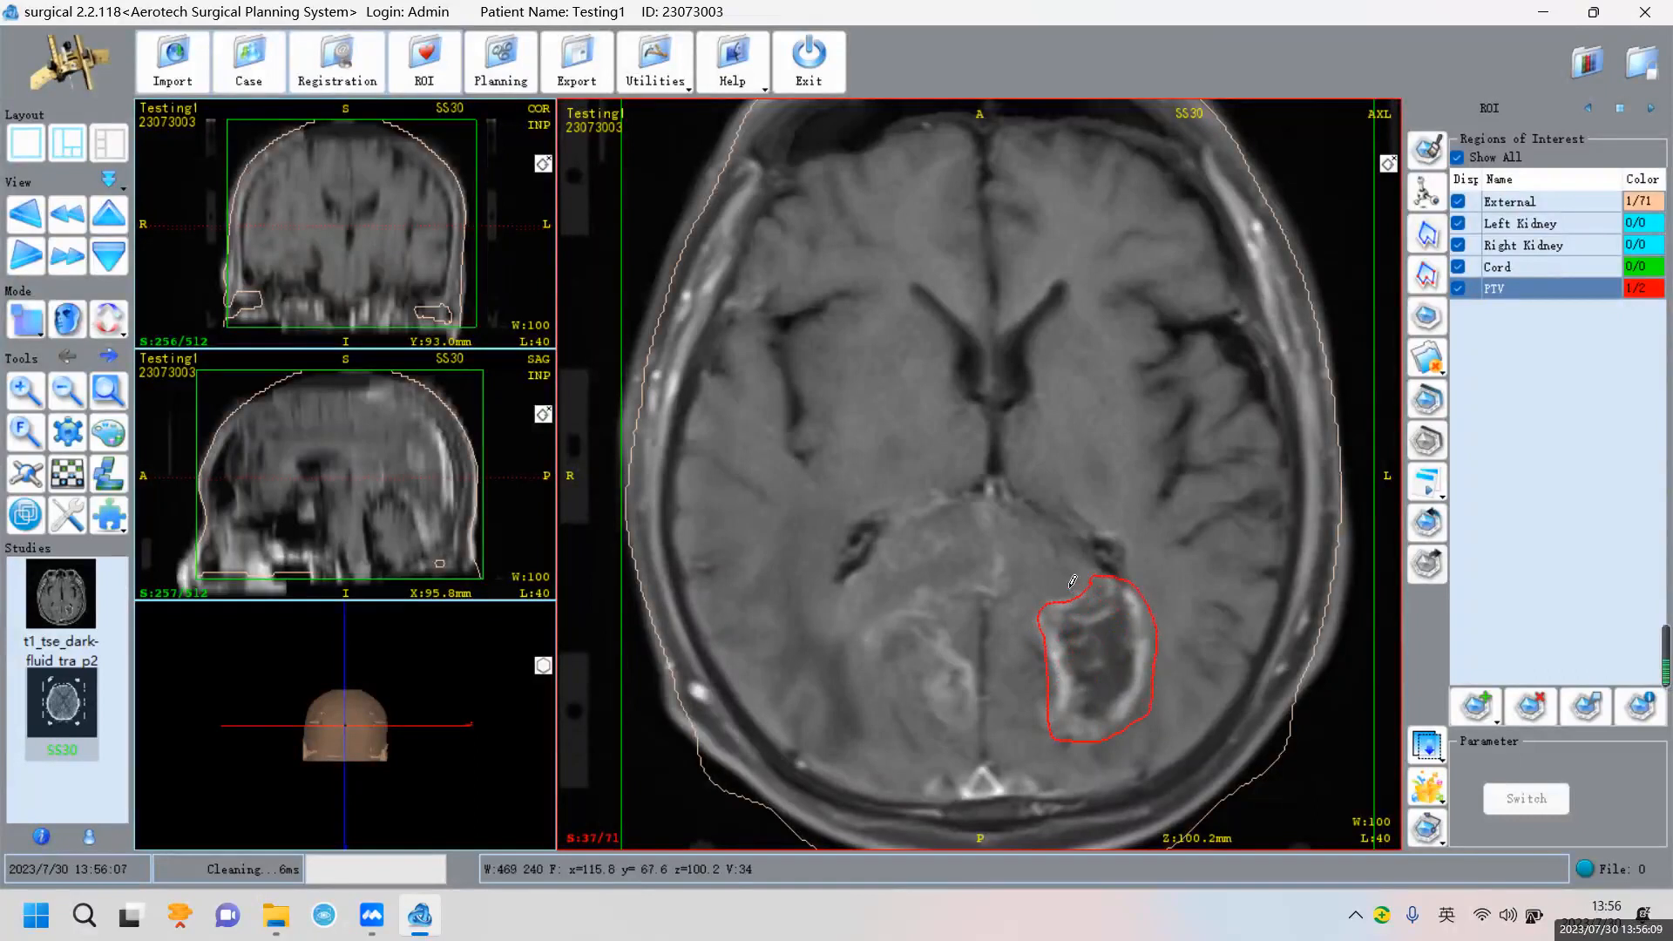
{"action": "scroll", "coordinate": [1072, 581], "scroll_direction": "up", "scroll_amount": 1}
{"action": "mouse_move", "coordinate": [1075, 589]}
{"action": "left_mouse_down"}
{"action": "mouse_move", "coordinate": [1038, 626]}
{"action": "mouse_move", "coordinate": [1057, 702]}
{"action": "mouse_move", "coordinate": [1070, 728]}
{"action": "mouse_move", "coordinate": [1120, 728]}
{"action": "mouse_move", "coordinate": [1151, 610]}
{"action": "mouse_move", "coordinate": [1090, 573]}
{"action": "left_mouse_up"}
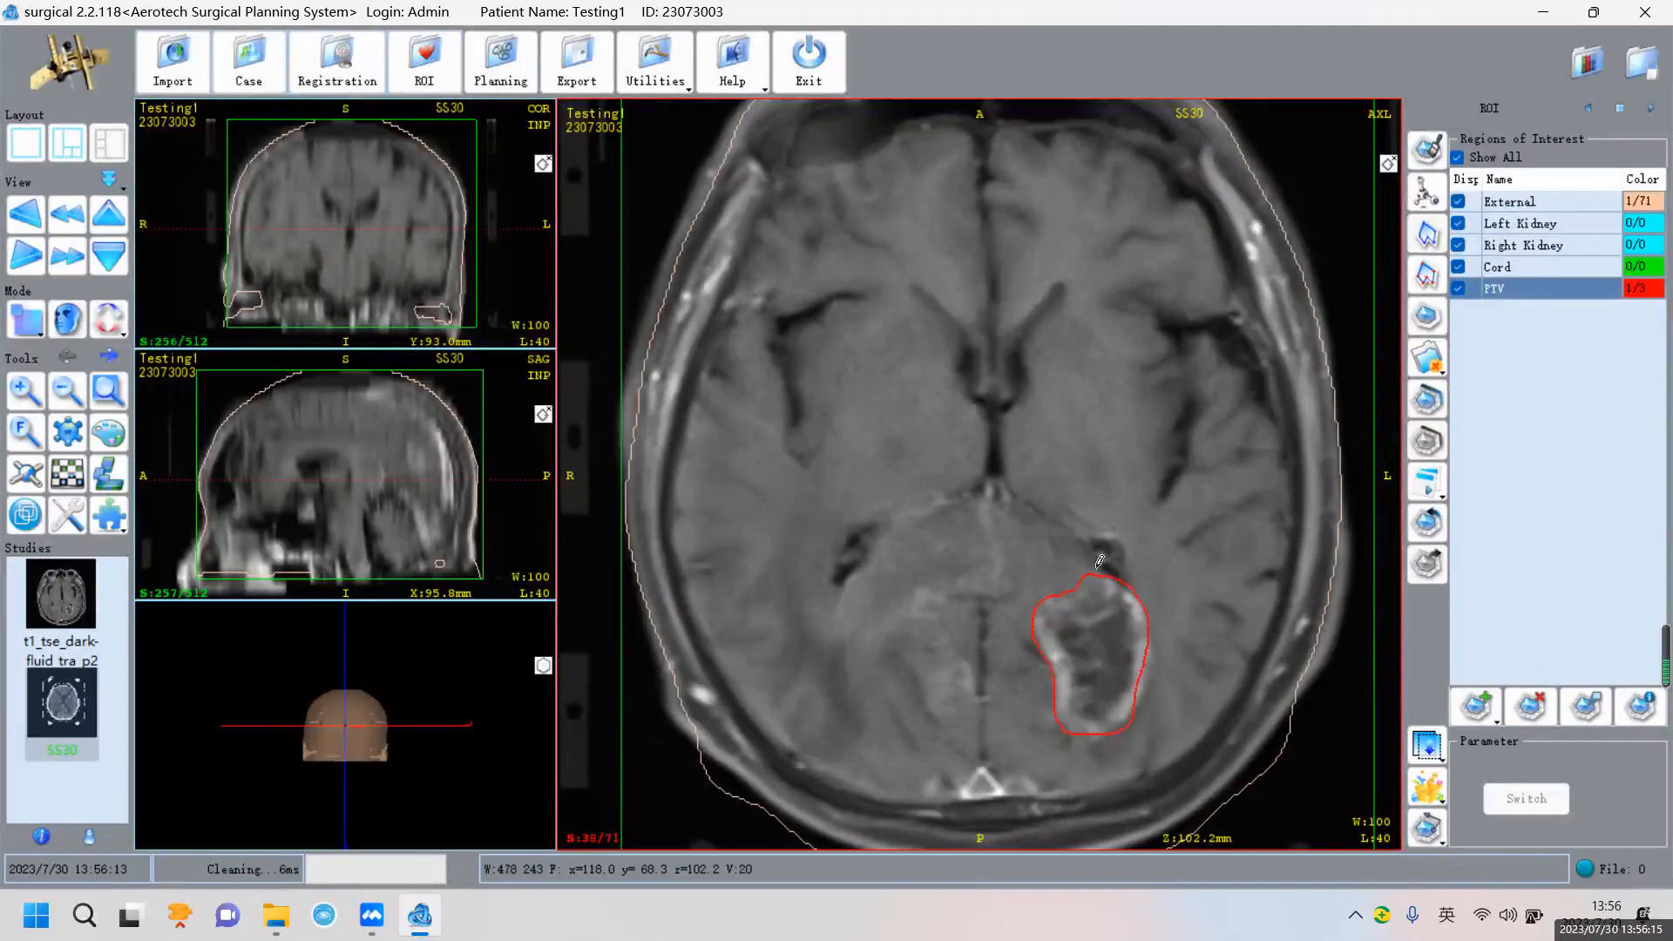
{"action": "scroll", "coordinate": [1118, 521], "scroll_direction": "up", "scroll_amount": 1}
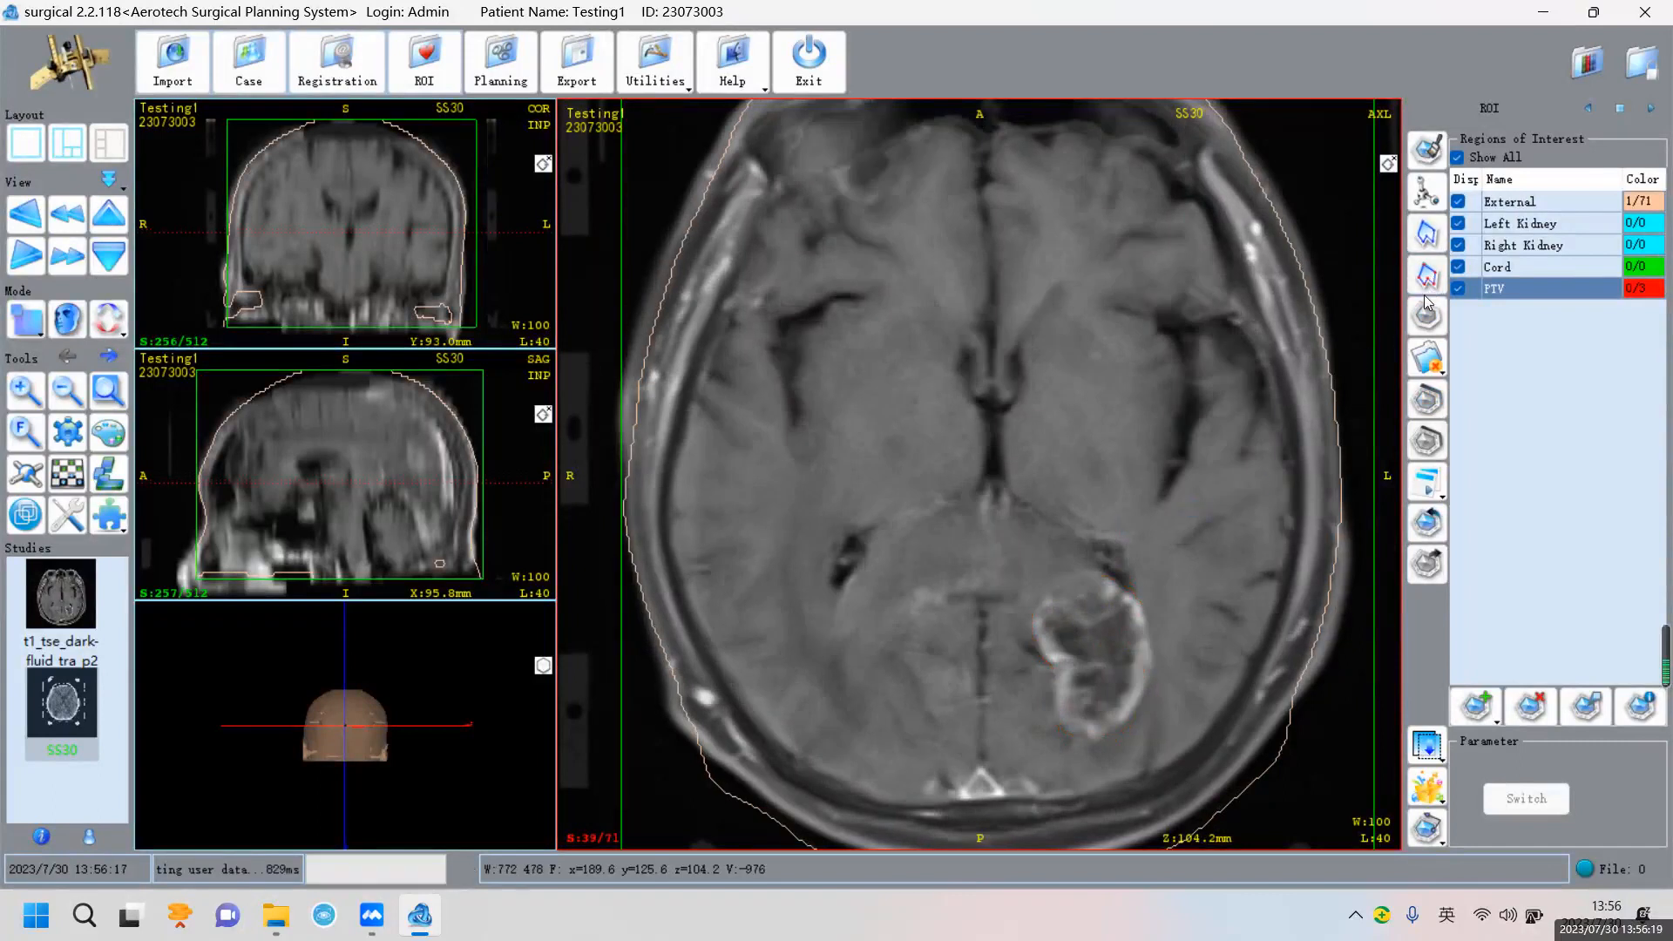
Trace the lesion's top, left side and lower edge with PTV contour points on slice 39
{"action": "left_click", "coordinate": [1063, 574]}
{"action": "left_click", "coordinate": [1040, 598]}
{"action": "left_click", "coordinate": [1032, 614]}
{"action": "left_click", "coordinate": [1030, 638]}
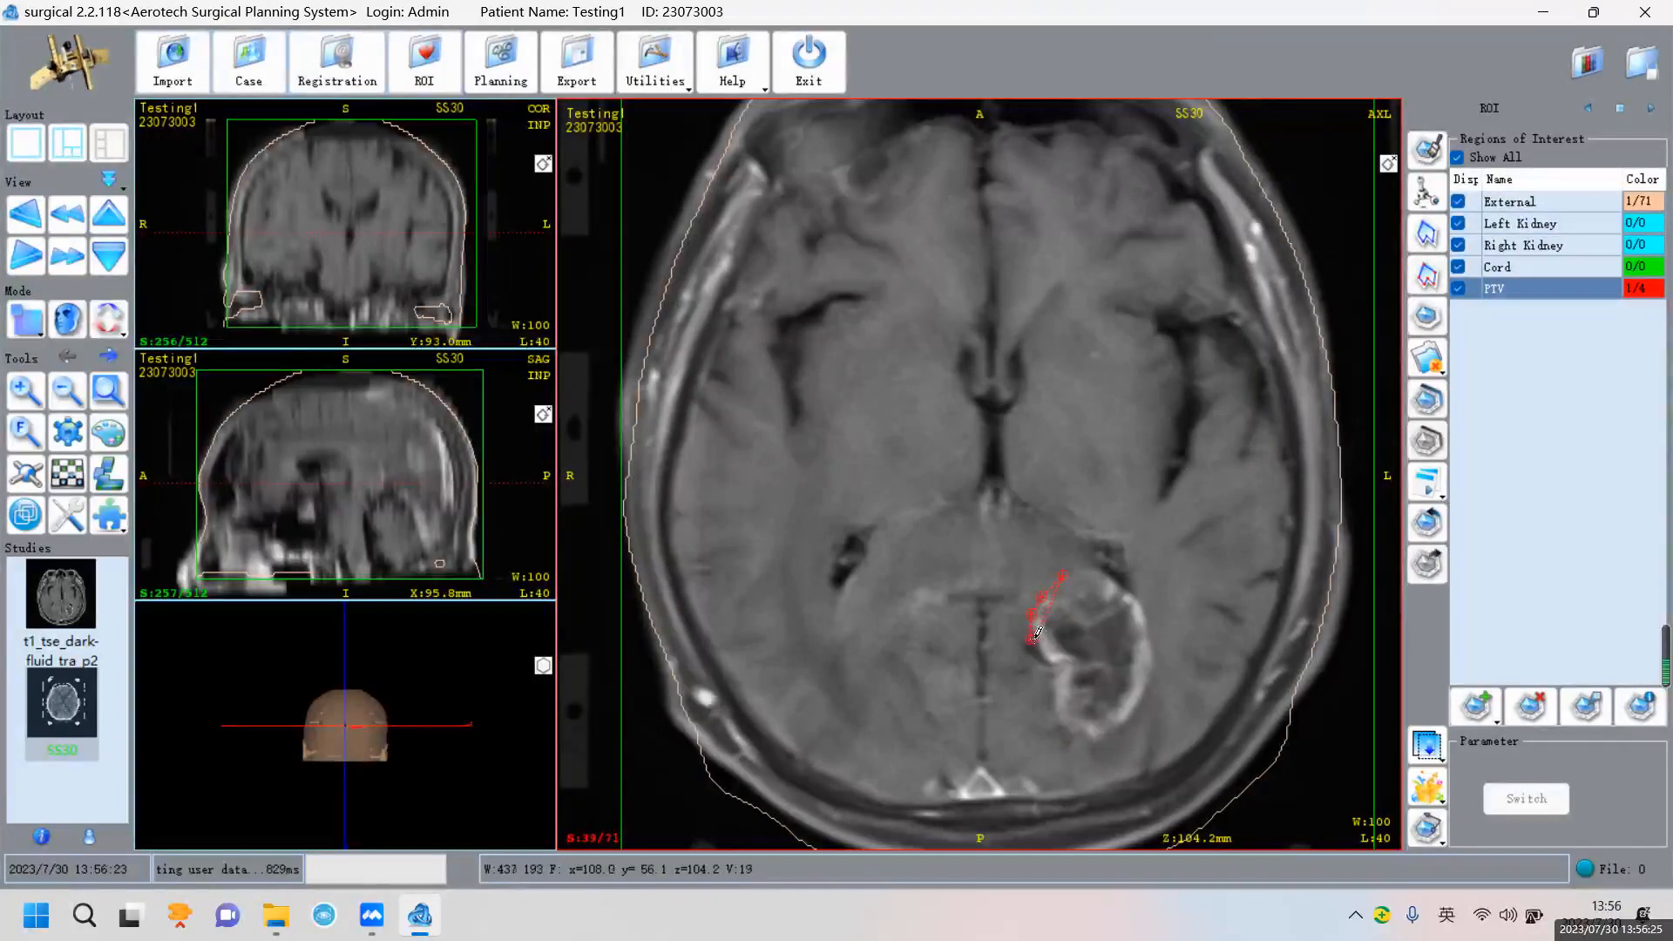
{"action": "left_click", "coordinate": [1054, 680]}
{"action": "left_click", "coordinate": [1058, 702]}
{"action": "left_click", "coordinate": [1060, 722]}
{"action": "left_click", "coordinate": [1079, 730]}
{"action": "left_click", "coordinate": [1103, 737]}
{"action": "left_click", "coordinate": [1122, 721]}
Finish the slice 39 PTV contour up the right and upper edges and close it
{"action": "left_click", "coordinate": [1147, 687]}
{"action": "left_click", "coordinate": [1153, 664]}
{"action": "left_click", "coordinate": [1155, 642]}
{"action": "left_click", "coordinate": [1151, 621]}
{"action": "left_click", "coordinate": [1141, 598]}
{"action": "left_click", "coordinate": [1131, 585]}
{"action": "left_click", "coordinate": [1108, 571]}
{"action": "left_click", "coordinate": [1094, 565]}
{"action": "right_click", "coordinate": [1087, 433]}
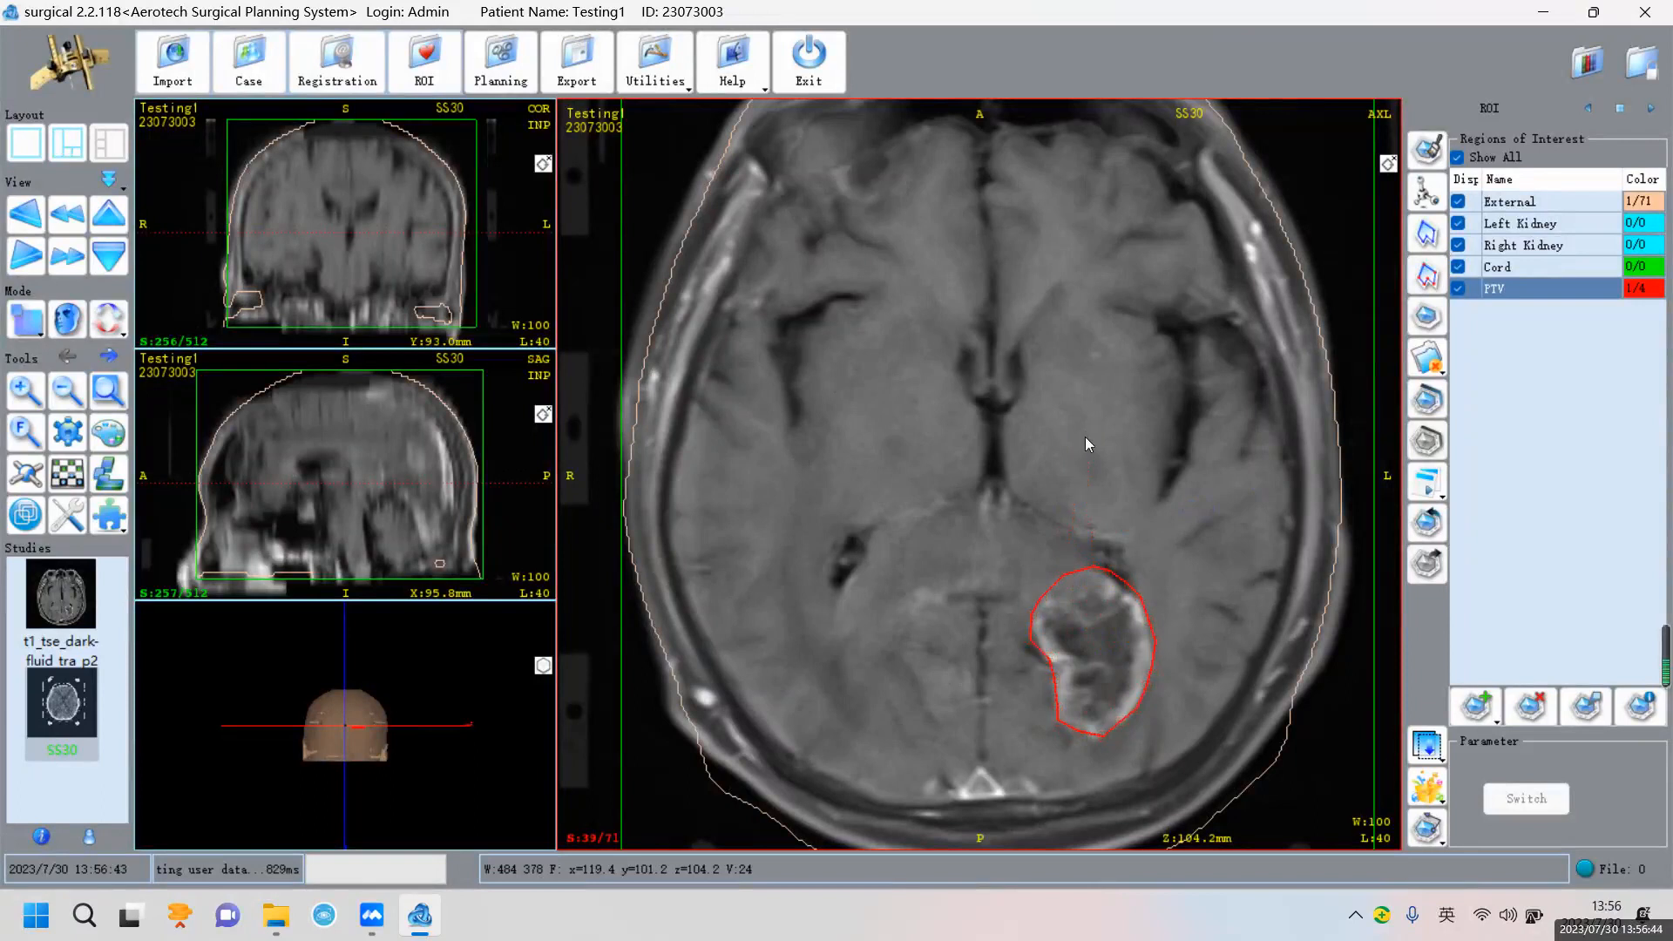
On slice 40, outline the tumour's top and left edge with PTV points
{"action": "scroll", "coordinate": [1122, 587], "scroll_direction": "down", "scroll_amount": 1}
{"action": "left_click", "coordinate": [1119, 590]}
{"action": "left_click", "coordinate": [1103, 576]}
{"action": "left_click", "coordinate": [1088, 567]}
{"action": "left_click", "coordinate": [1065, 572]}
{"action": "left_click", "coordinate": [1047, 581]}
{"action": "left_click", "coordinate": [1037, 598]}
{"action": "left_click", "coordinate": [1032, 612]}
{"action": "left_click", "coordinate": [1030, 631]}
{"action": "left_click", "coordinate": [1036, 654]}
{"action": "left_click", "coordinate": [1051, 674]}
Complete the slice 40 PTV contour around the lower and right edges and close it
{"action": "left_click", "coordinate": [1053, 704]}
{"action": "left_click", "coordinate": [1055, 725]}
{"action": "left_click", "coordinate": [1080, 735]}
{"action": "left_click", "coordinate": [1102, 736]}
{"action": "left_click", "coordinate": [1133, 713]}
{"action": "left_click", "coordinate": [1146, 686]}
{"action": "left_click", "coordinate": [1153, 663]}
{"action": "left_click", "coordinate": [1149, 634]}
{"action": "left_click", "coordinate": [1149, 618]}
{"action": "right_click", "coordinate": [1140, 595]}
Draw a rough PTV contour on slice 41, then delete it
{"action": "scroll", "coordinate": [1137, 567], "scroll_direction": "down", "scroll_amount": 1}
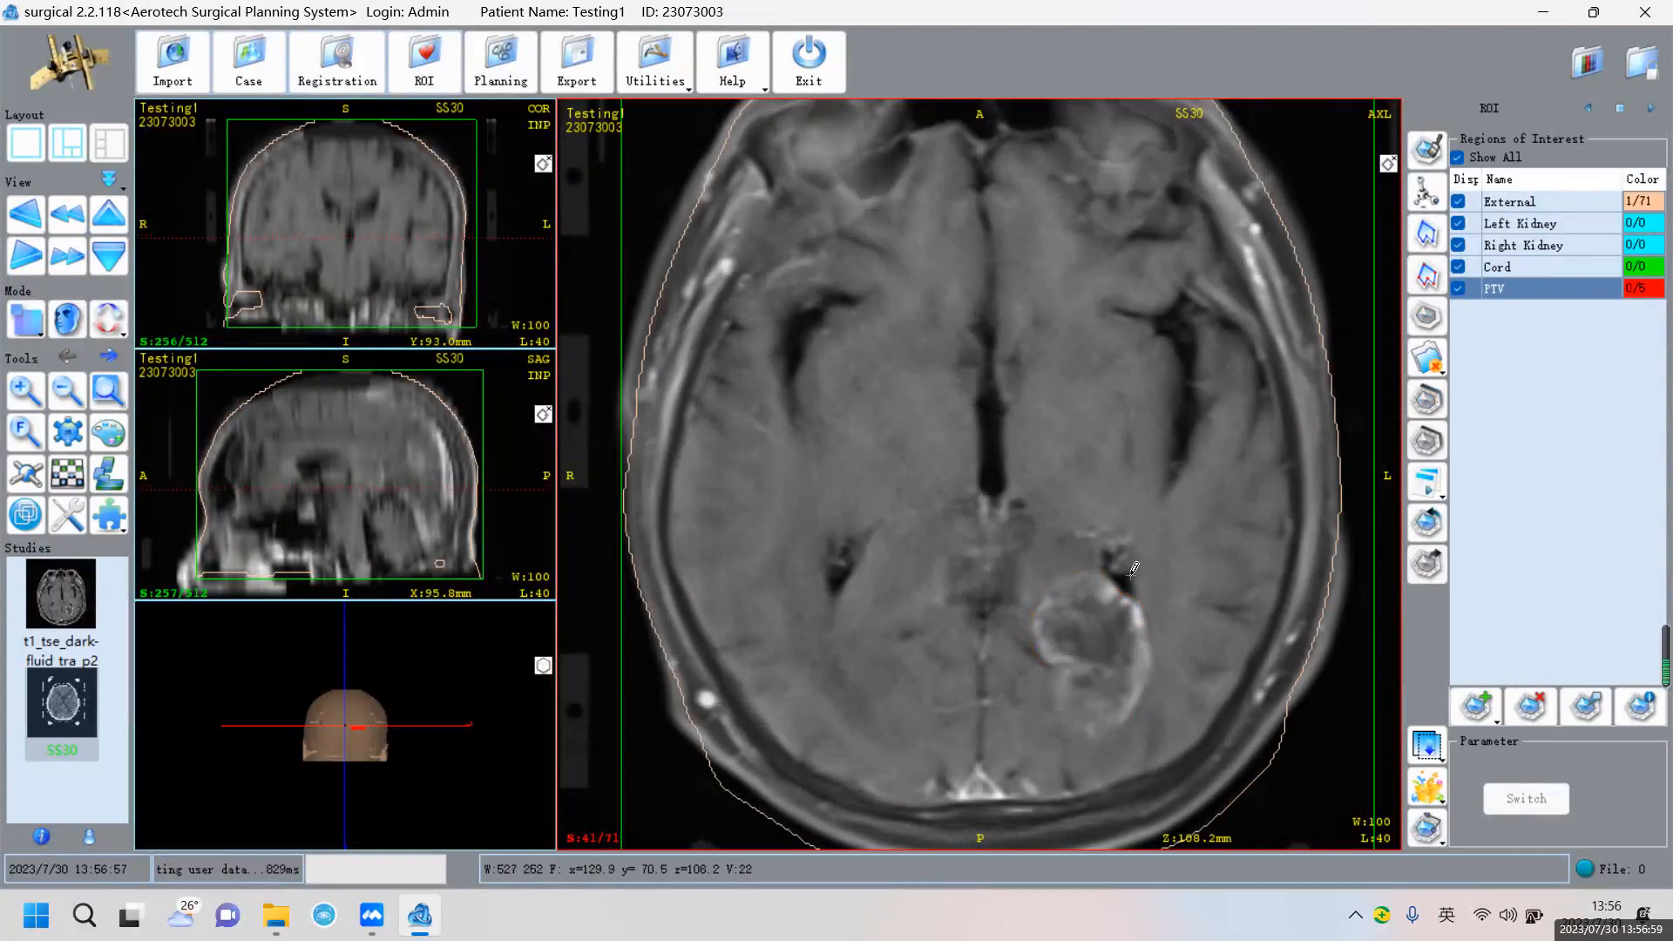
{"action": "left_click", "coordinate": [1123, 594]}
{"action": "left_click", "coordinate": [1082, 560]}
{"action": "mouse_move", "coordinate": [1044, 660]}
{"action": "left_mouse_down"}
{"action": "mouse_move", "coordinate": [1058, 725]}
{"action": "mouse_move", "coordinate": [1149, 671]}
{"action": "mouse_move", "coordinate": [1180, 522]}
{"action": "left_mouse_up"}
{"action": "right_click", "coordinate": [1232, 523]}
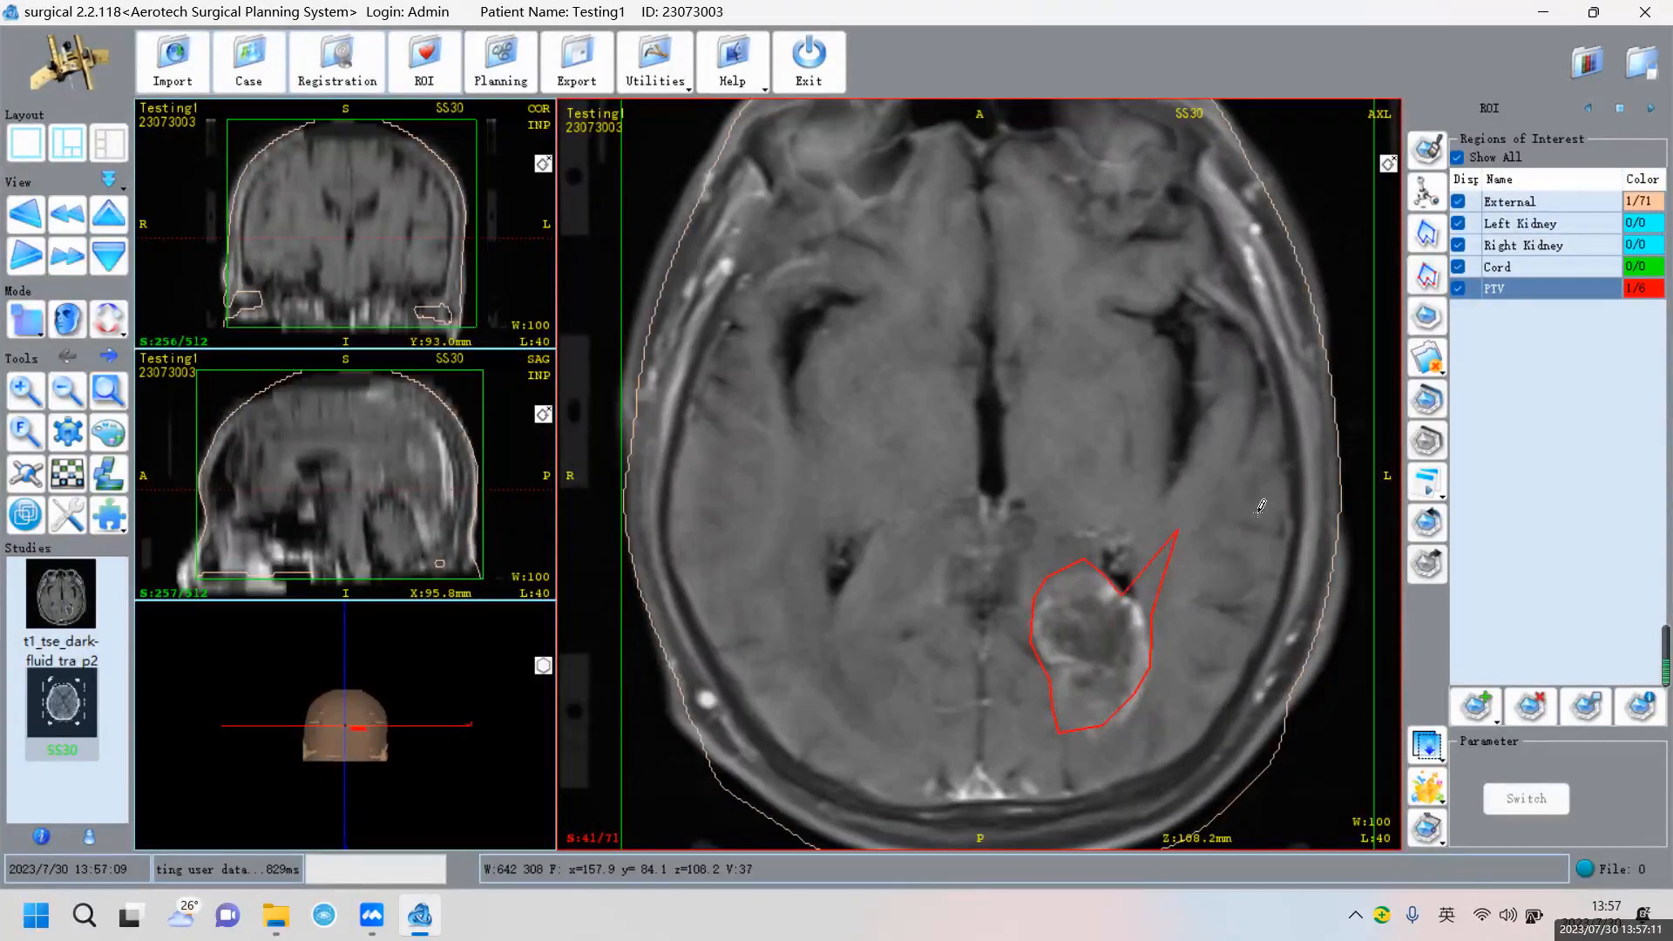
{"action": "key", "text": "Delete"}
Redraw and close a PTV contour on slice 41, then clear it from the slice
{"action": "left_click", "coordinate": [1109, 588]}
{"action": "left_click", "coordinate": [1024, 574]}
{"action": "left_click", "coordinate": [982, 703]}
{"action": "left_click", "coordinate": [1090, 719]}
{"action": "left_click", "coordinate": [1256, 633]}
{"action": "left_click", "coordinate": [1260, 603]}
{"action": "right_click", "coordinate": [1221, 567]}
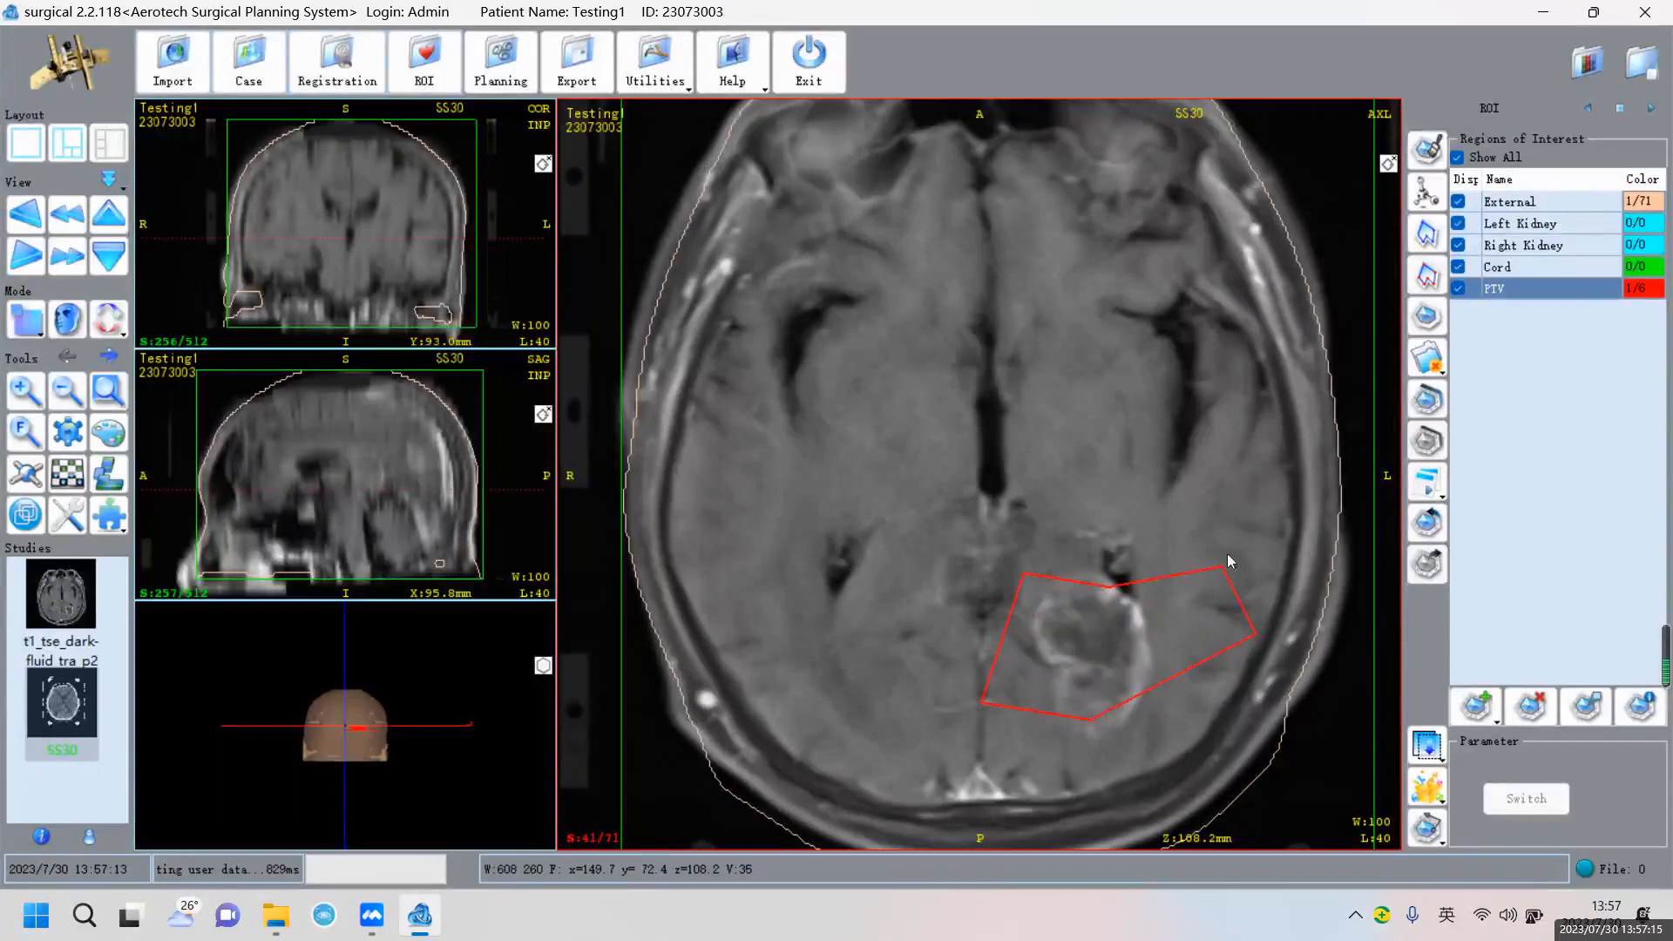
{"action": "left_click", "coordinate": [1433, 321]}
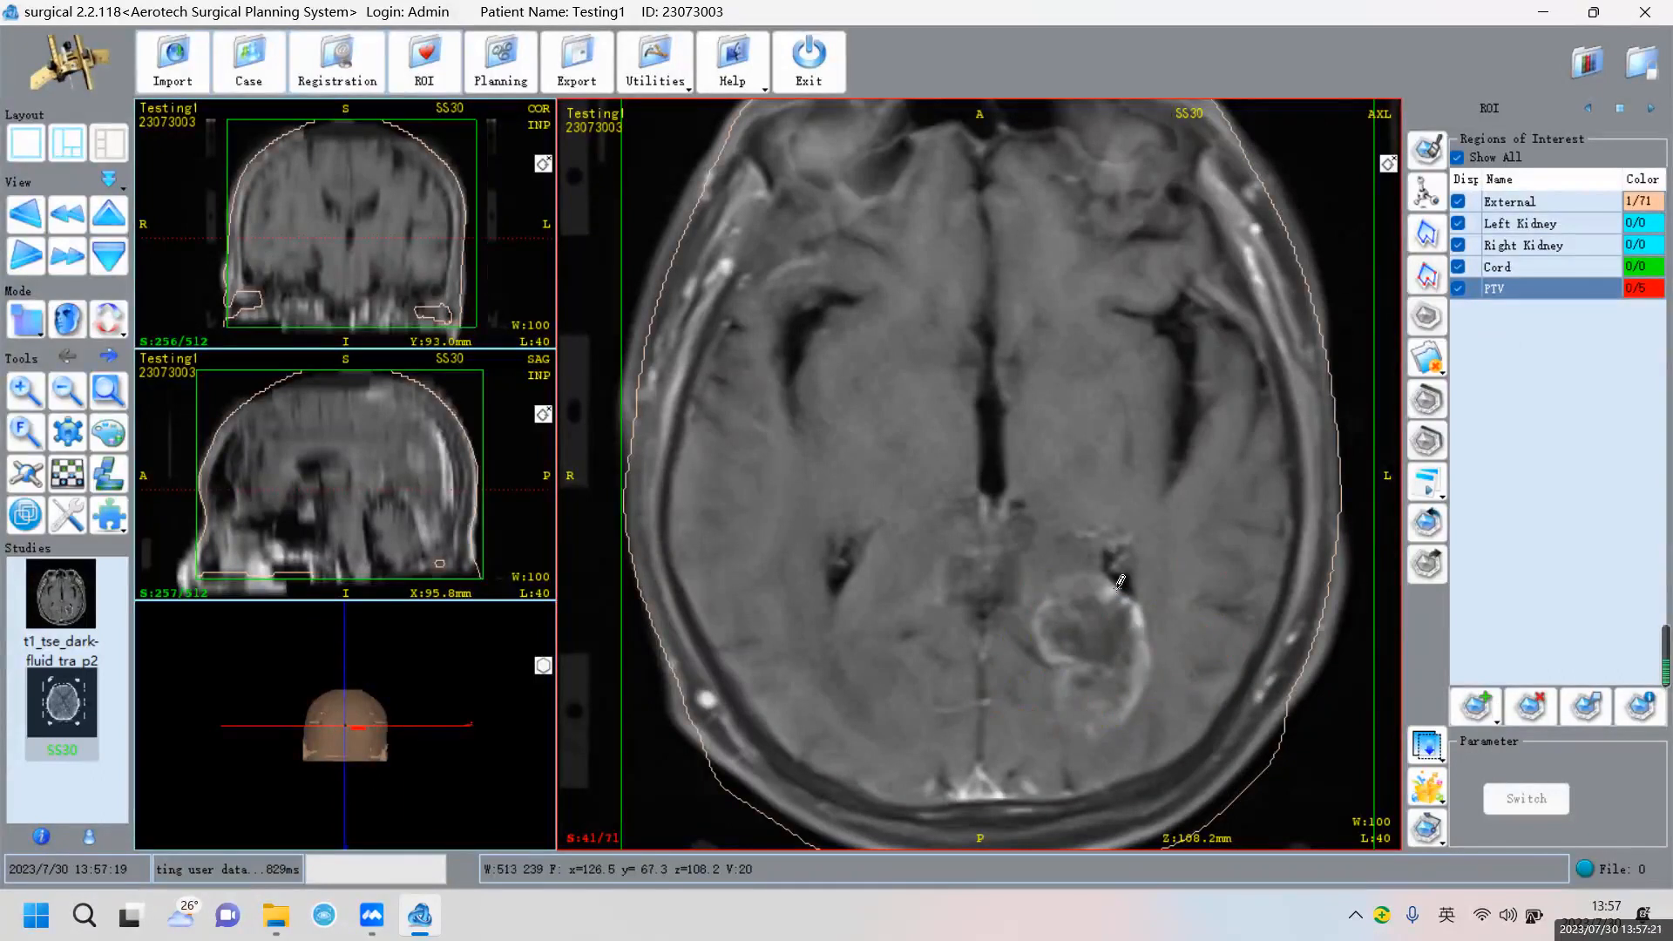
Draw a fresh PTV contour around the lesion's lower and right edges on slice 41
{"action": "left_click", "coordinate": [1052, 587]}
{"action": "left_click", "coordinate": [1049, 664]}
{"action": "left_click", "coordinate": [1056, 694]}
{"action": "left_click", "coordinate": [1065, 720]}
{"action": "left_click", "coordinate": [1100, 732]}
{"action": "left_click", "coordinate": [1122, 719]}
{"action": "left_click", "coordinate": [1148, 691]}
{"action": "left_click", "coordinate": [1152, 662]}
{"action": "left_click", "coordinate": [1153, 628]}
Outline the lesion with a closed PTV contour on slice 42
{"action": "scroll", "coordinate": [1142, 594], "scroll_direction": "down", "scroll_amount": 1}
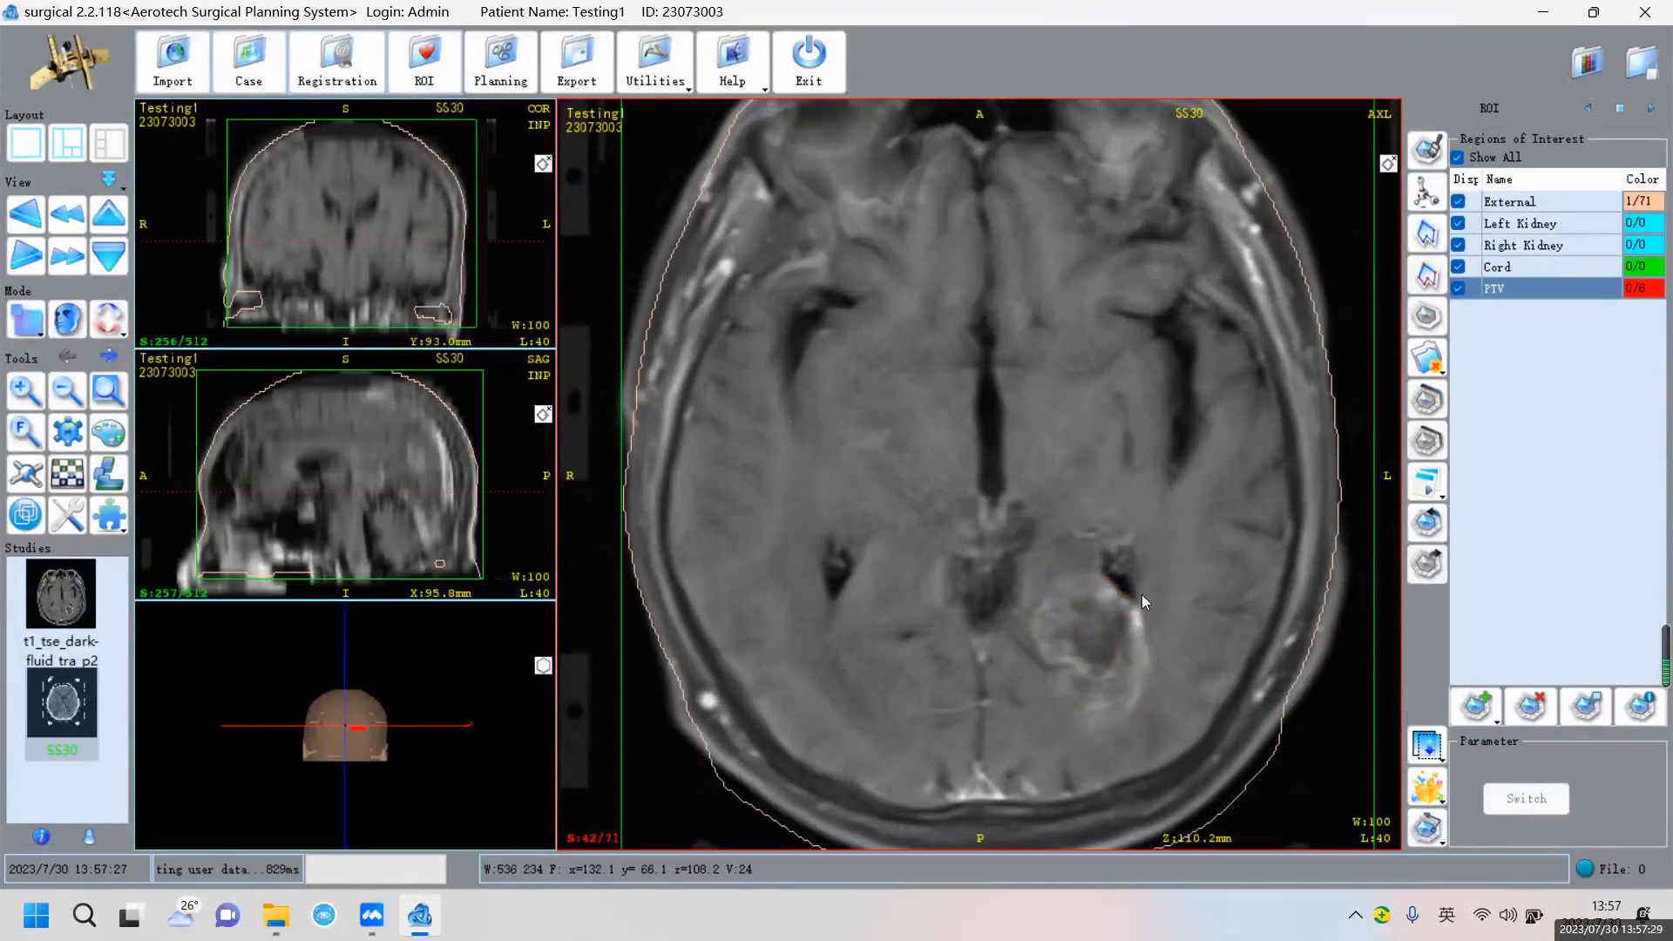
{"action": "left_click", "coordinate": [1134, 602]}
{"action": "left_click", "coordinate": [1094, 576]}
{"action": "left_click", "coordinate": [1057, 584]}
{"action": "left_click", "coordinate": [1038, 603]}
{"action": "left_click", "coordinate": [1038, 641]}
{"action": "left_click", "coordinate": [1062, 661]}
{"action": "left_click", "coordinate": [1076, 684]}
{"action": "left_click", "coordinate": [1090, 726]}
{"action": "left_click", "coordinate": [1127, 705]}
{"action": "left_click", "coordinate": [1146, 676]}
{"action": "left_click", "coordinate": [1152, 645]}
{"action": "left_click", "coordinate": [1154, 626]}
Outline the lesion with a closed PTV contour on slice 43
{"action": "scroll", "coordinate": [1113, 597], "scroll_direction": "down", "scroll_amount": 1}
{"action": "left_click", "coordinate": [1063, 593]}
{"action": "left_click", "coordinate": [1029, 634]}
{"action": "left_click", "coordinate": [1043, 670]}
{"action": "left_click", "coordinate": [1073, 672]}
{"action": "left_click", "coordinate": [1083, 701]}
{"action": "left_click", "coordinate": [1119, 716]}
{"action": "left_click", "coordinate": [1143, 676]}
{"action": "left_click", "coordinate": [1146, 646]}
{"action": "left_click", "coordinate": [1133, 597]}
Trace freehand red PTV outlines around the lesion on slices 44 and 45
{"action": "scroll", "coordinate": [1169, 587], "scroll_direction": "down", "scroll_amount": 1}
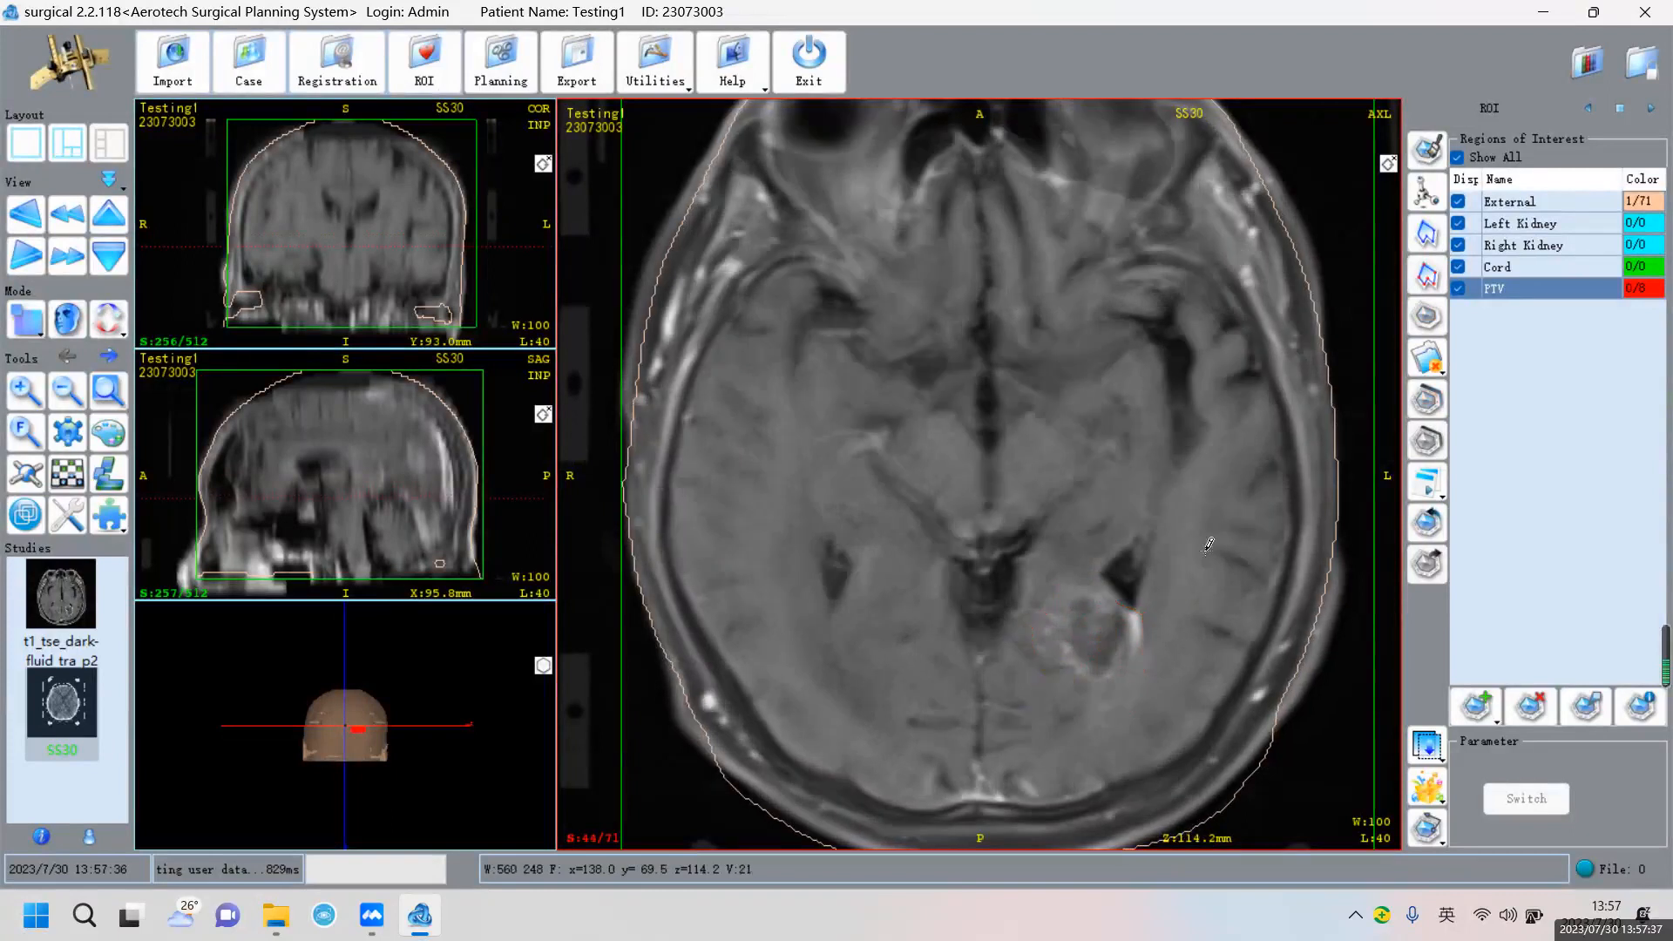
{"action": "left_click", "coordinate": [1425, 245]}
{"action": "mouse_move", "coordinate": [1135, 611]}
{"action": "left_mouse_down"}
{"action": "mouse_move", "coordinate": [1141, 642]}
{"action": "mouse_move", "coordinate": [1047, 625]}
{"action": "left_mouse_up"}
{"action": "left_click_drag", "start_coordinate": [1112, 581], "coordinate": [1119, 596]}
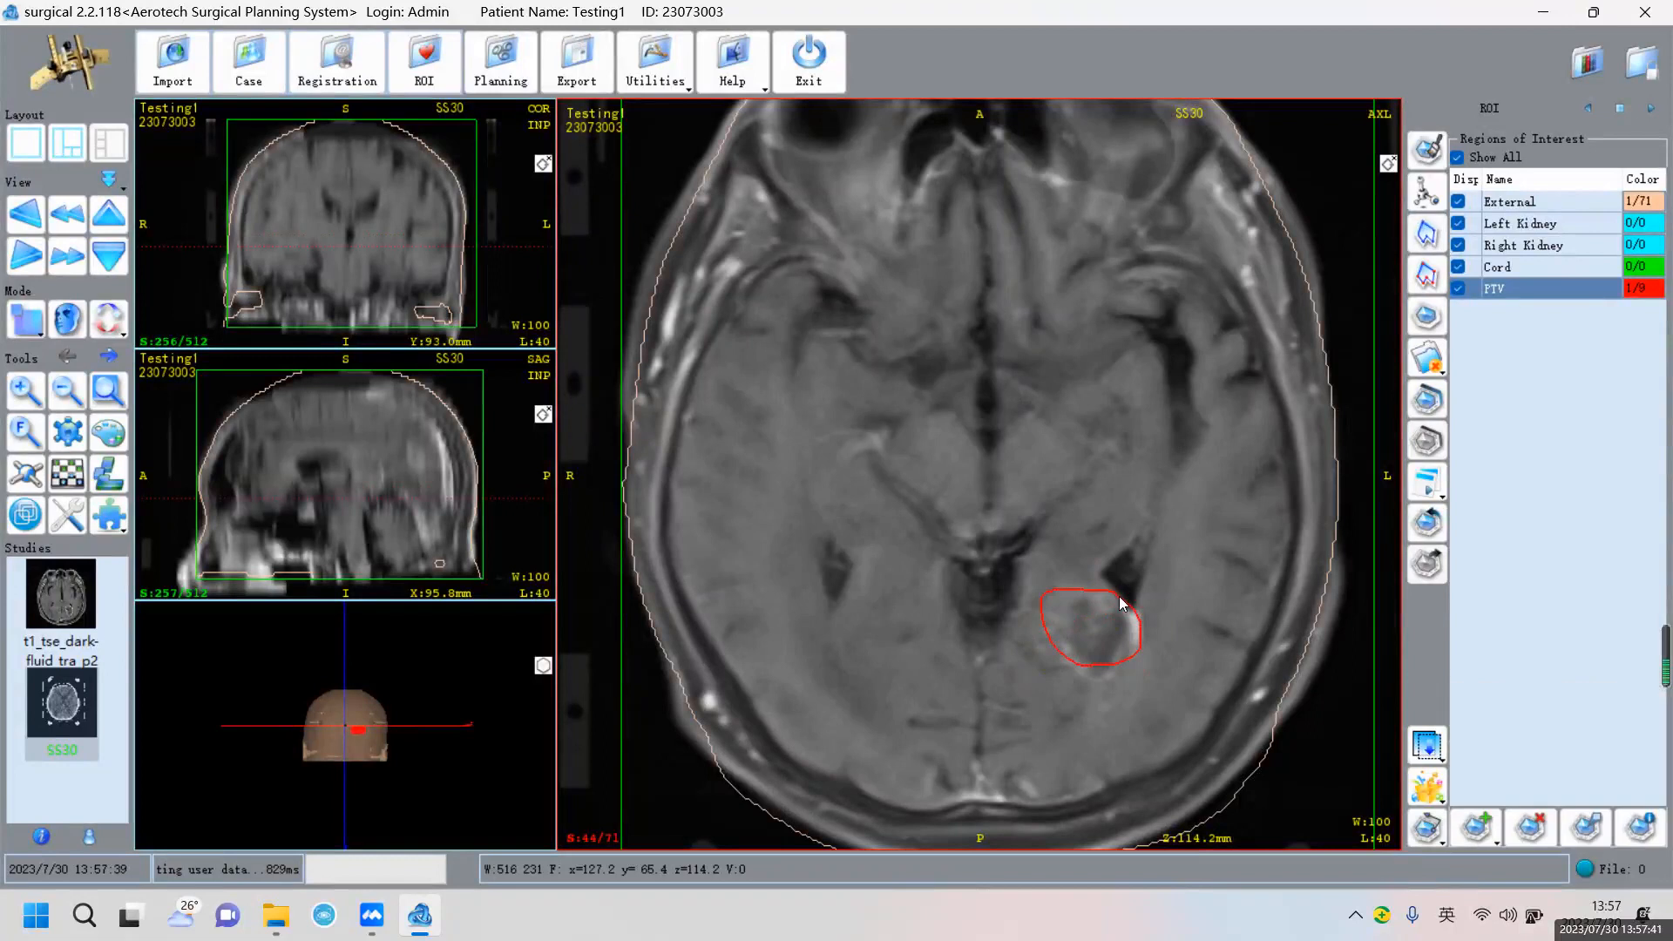
{"action": "scroll", "coordinate": [1119, 596], "scroll_direction": "down", "scroll_amount": 1}
{"action": "left_click", "coordinate": [1420, 274]}
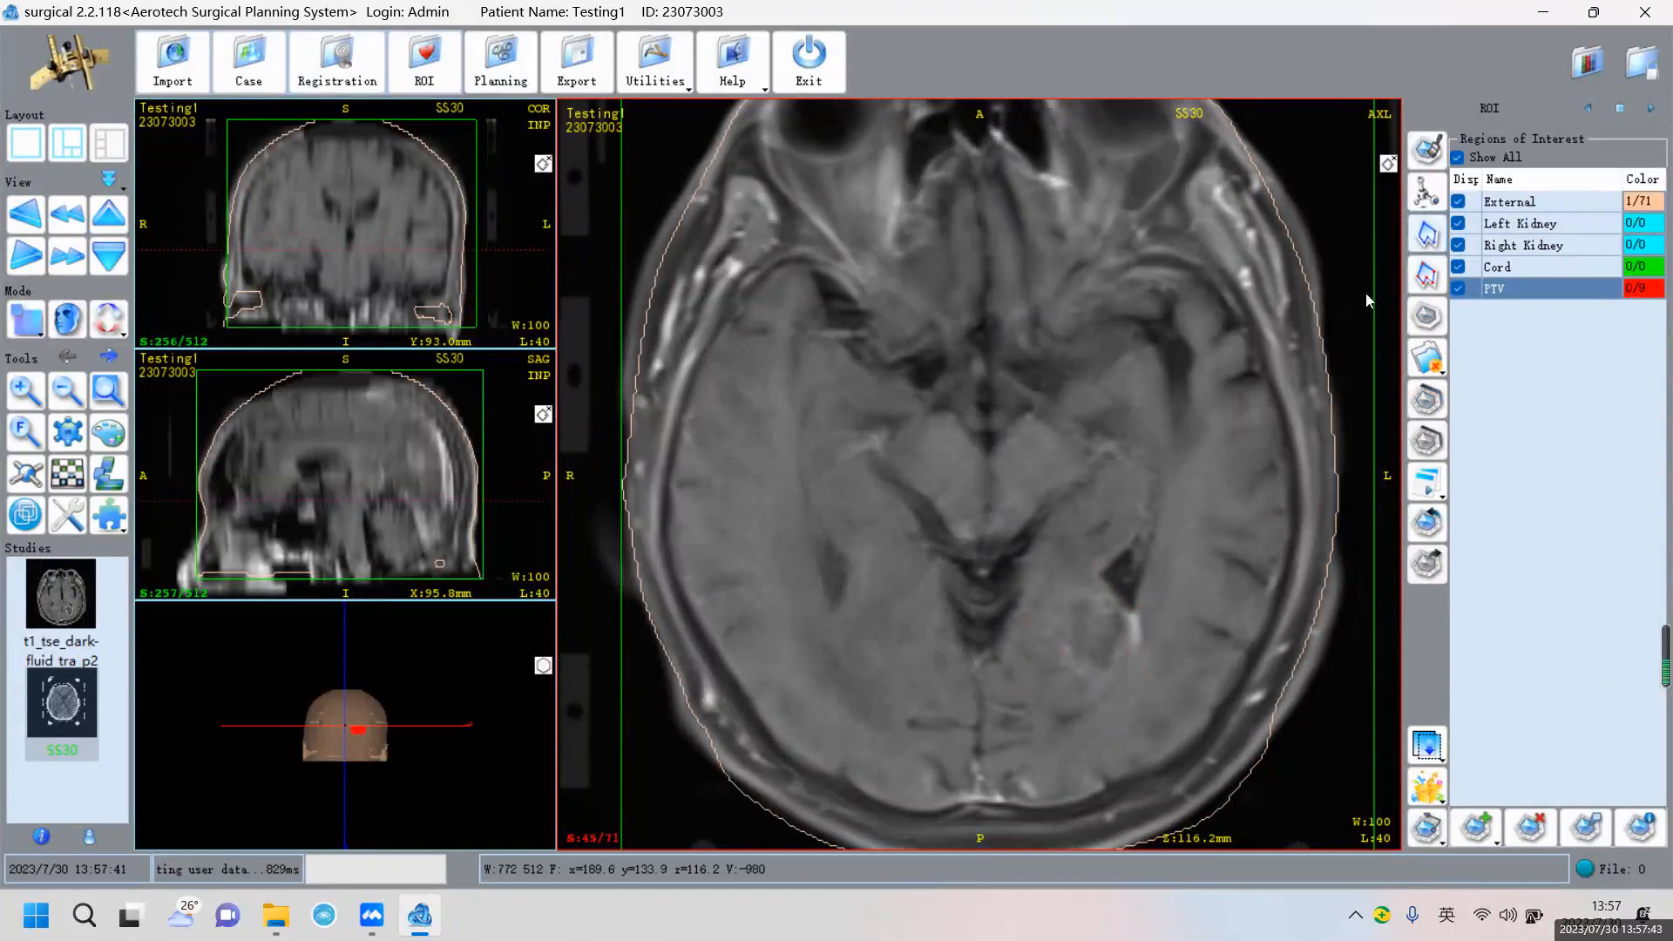
{"action": "mouse_move", "coordinate": [1064, 596]}
{"action": "left_mouse_down"}
{"action": "mouse_move", "coordinate": [1140, 665]}
{"action": "mouse_move", "coordinate": [1136, 586]}
{"action": "mouse_move", "coordinate": [1113, 648]}
{"action": "left_mouse_up"}
Check neighbouring slices, then trace and close a red PTV outline on the next slice
{"action": "scroll", "coordinate": [1136, 609], "scroll_direction": "down", "scroll_amount": 1}
{"action": "scroll", "coordinate": [1141, 597], "scroll_direction": "up", "scroll_amount": 2}
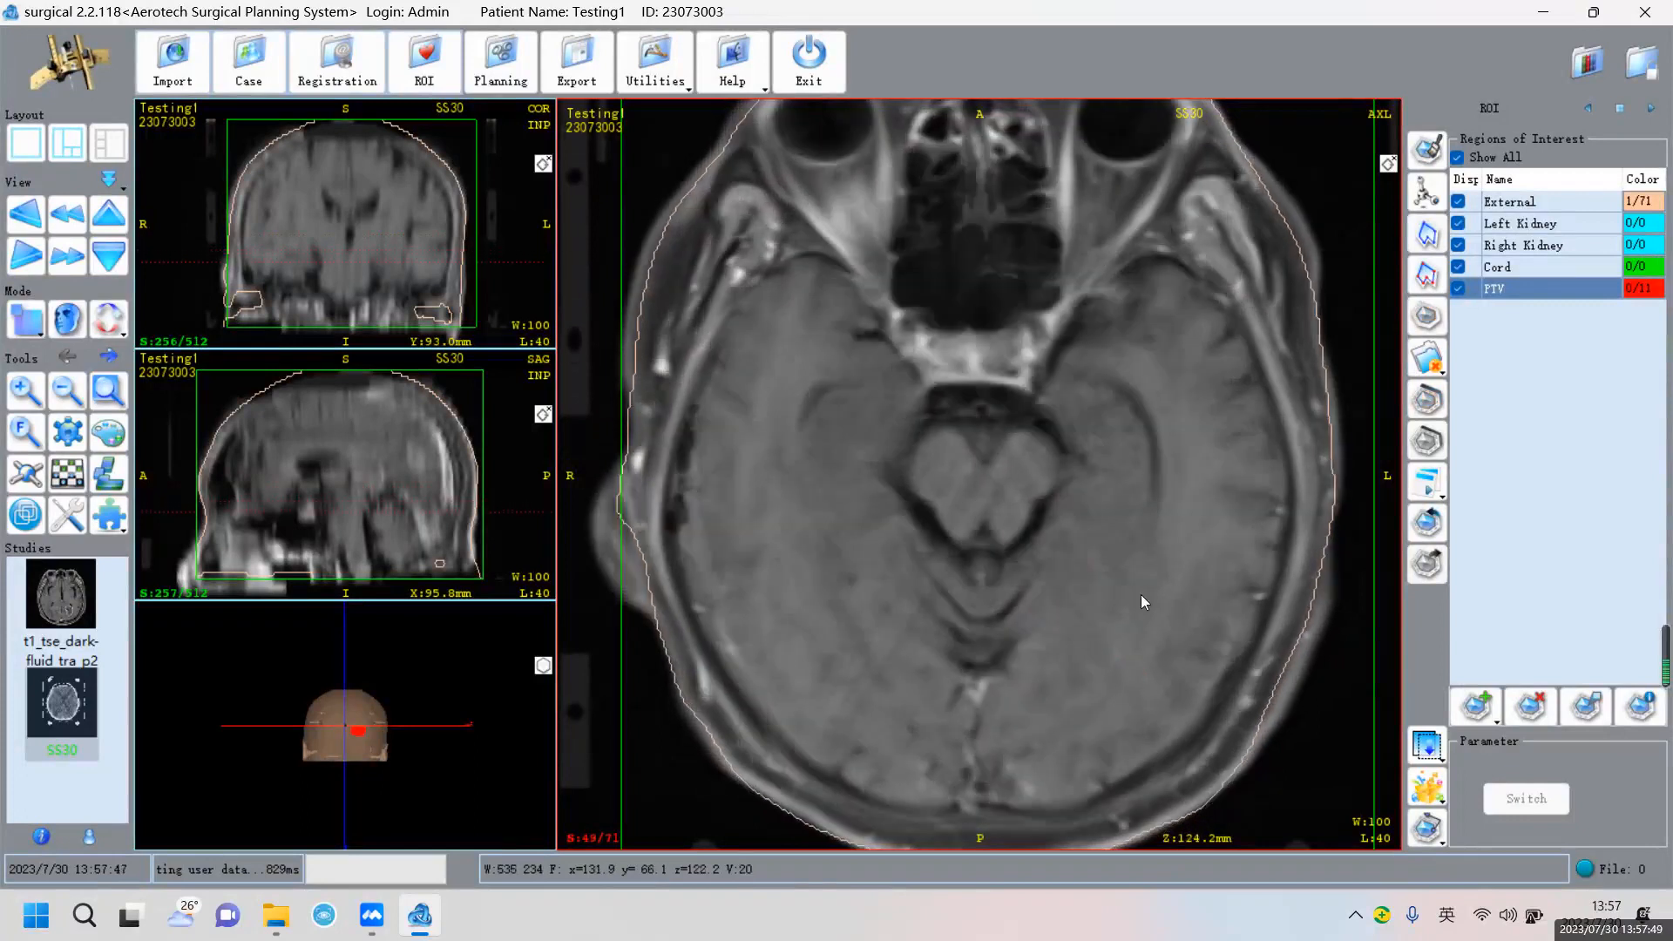
{"action": "scroll", "coordinate": [1141, 596], "scroll_direction": "up", "scroll_amount": 9}
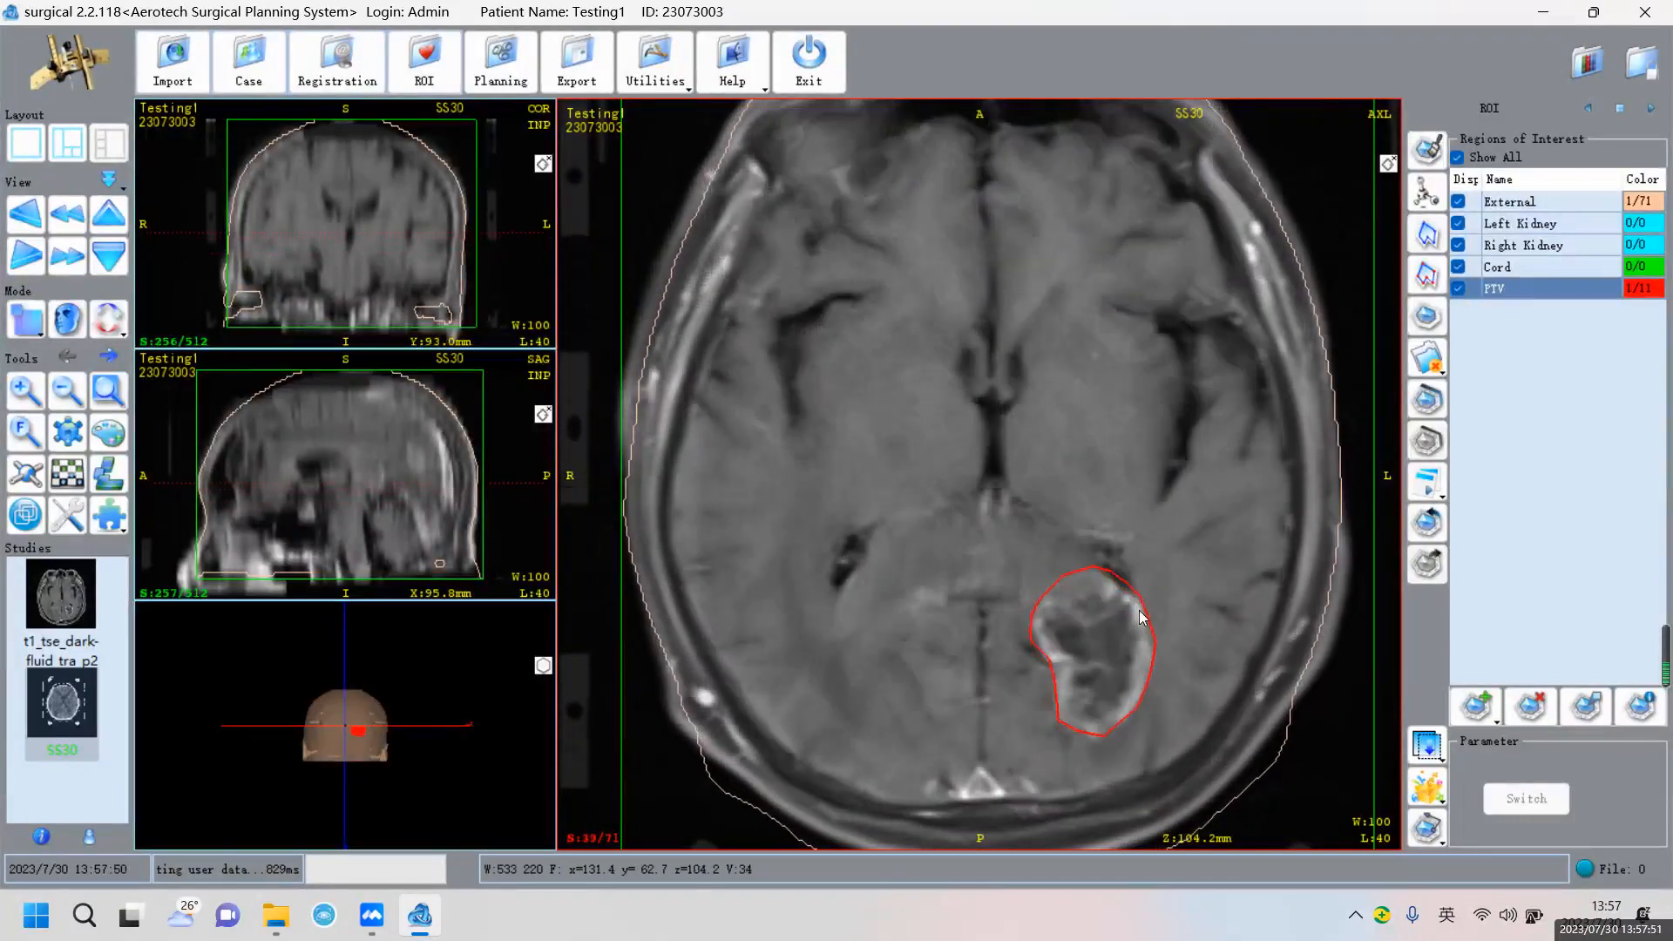
{"action": "scroll", "coordinate": [1048, 624], "scroll_direction": "down", "scroll_amount": 1}
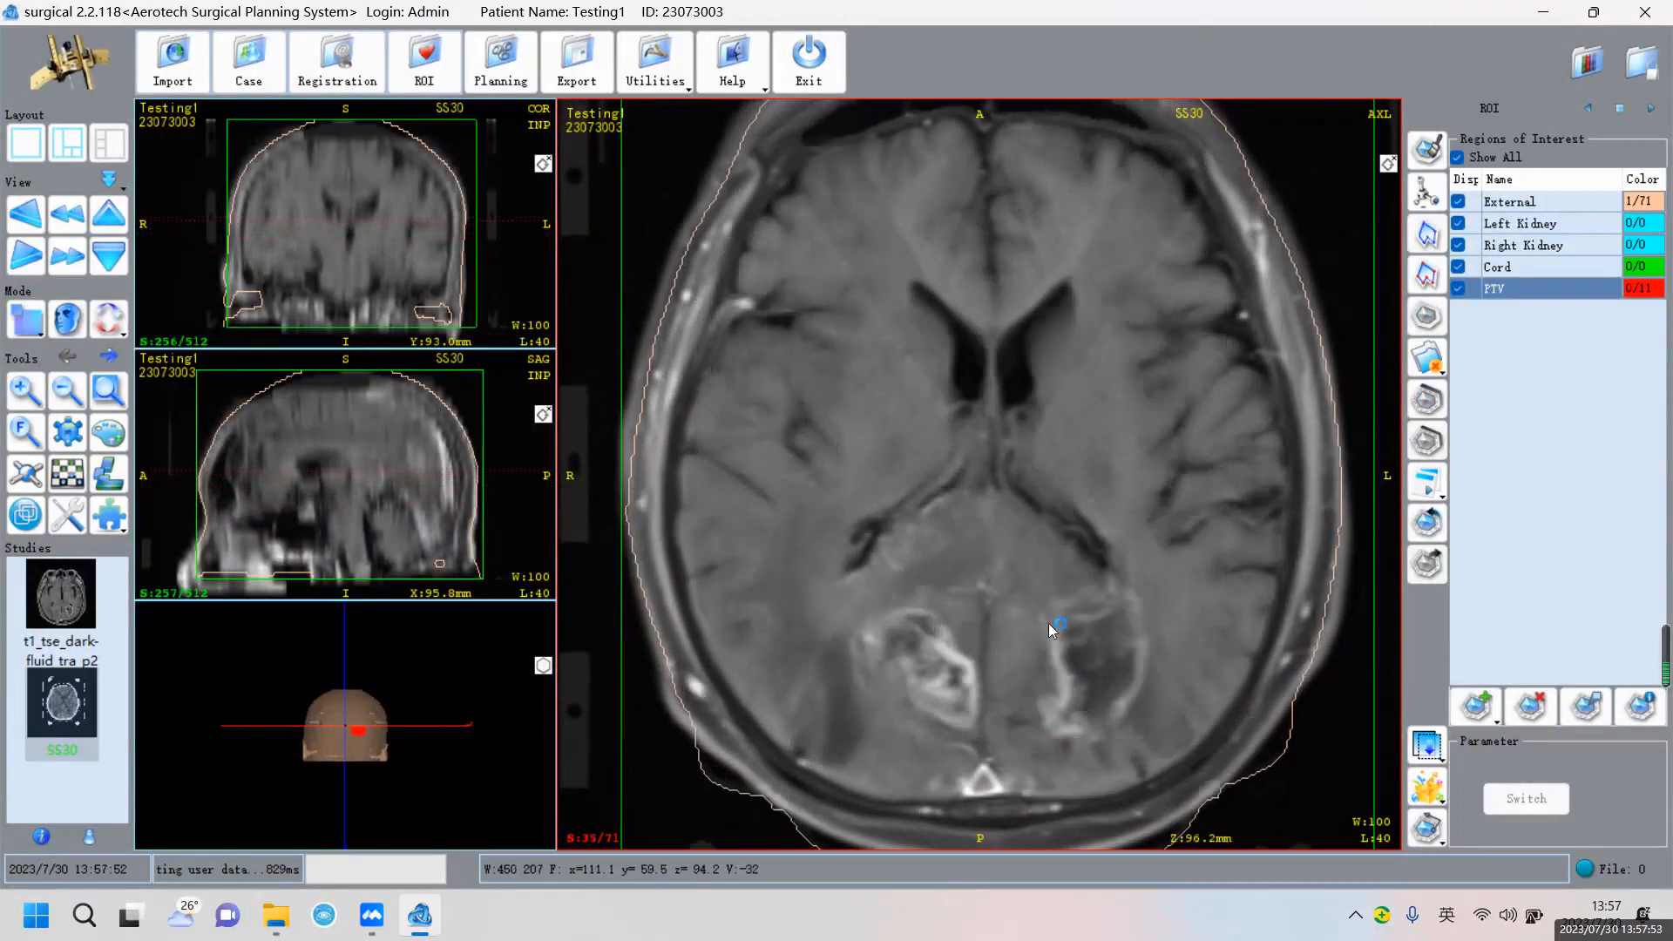
{"action": "mouse_move", "coordinate": [1045, 621]}
{"action": "left_mouse_down"}
{"action": "mouse_move", "coordinate": [1047, 688]}
{"action": "mouse_move", "coordinate": [1077, 730]}
{"action": "mouse_move", "coordinate": [1143, 649]}
{"action": "left_mouse_up"}
{"action": "left_click_drag", "start_coordinate": [1083, 590], "coordinate": [1064, 602]}
Add further freehand red PTV outlines around the lesion while reviewing adjacent slices
{"action": "scroll", "coordinate": [1143, 592], "scroll_direction": "down", "scroll_amount": 1}
{"action": "mouse_move", "coordinate": [1107, 597]}
{"action": "left_mouse_down"}
{"action": "mouse_move", "coordinate": [1070, 607]}
{"action": "mouse_move", "coordinate": [1048, 719]}
{"action": "mouse_move", "coordinate": [1132, 630]}
{"action": "mouse_move", "coordinate": [1111, 600]}
{"action": "mouse_move", "coordinate": [1082, 719]}
{"action": "left_mouse_up"}
{"action": "scroll", "coordinate": [1131, 607], "scroll_direction": "up", "scroll_amount": 3}
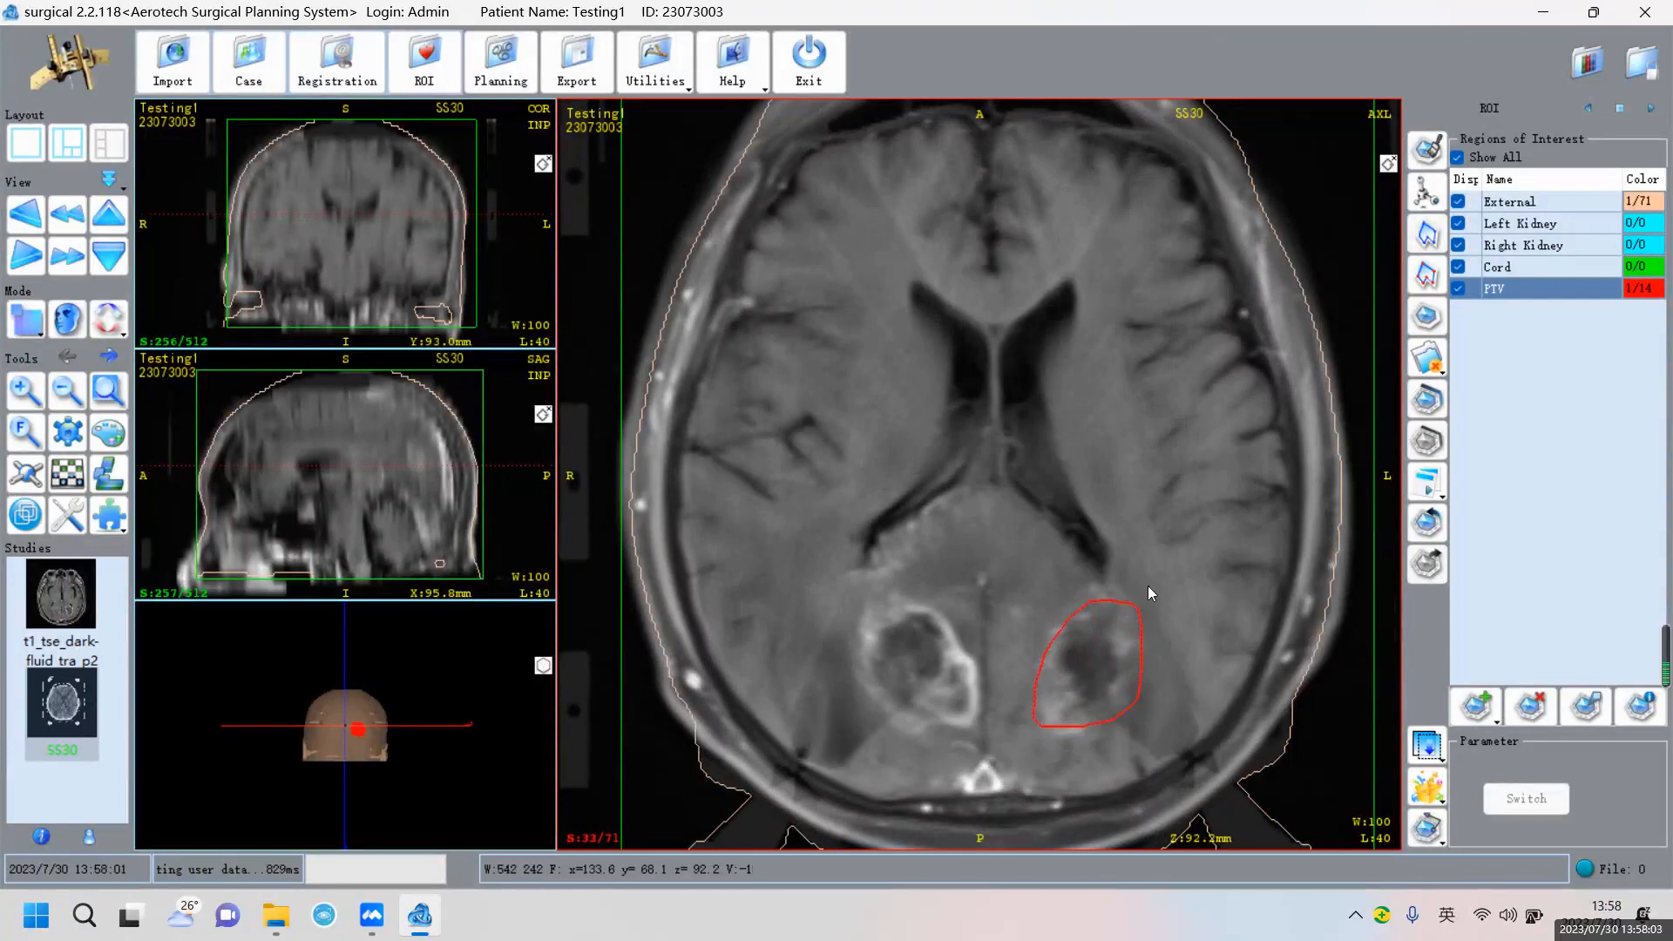
{"action": "scroll", "coordinate": [1138, 598], "scroll_direction": "up", "scroll_amount": 1}
{"action": "mouse_move", "coordinate": [1093, 599]}
{"action": "left_mouse_down"}
{"action": "mouse_move", "coordinate": [1067, 627]}
{"action": "mouse_move", "coordinate": [1128, 662]}
{"action": "mouse_move", "coordinate": [1061, 700]}
{"action": "mouse_move", "coordinate": [1050, 650]}
{"action": "mouse_move", "coordinate": [1135, 665]}
{"action": "left_mouse_up"}
{"action": "scroll", "coordinate": [1138, 598], "scroll_direction": "up", "scroll_amount": 2}
{"action": "scroll", "coordinate": [1110, 645], "scroll_direction": "down", "scroll_amount": 1}
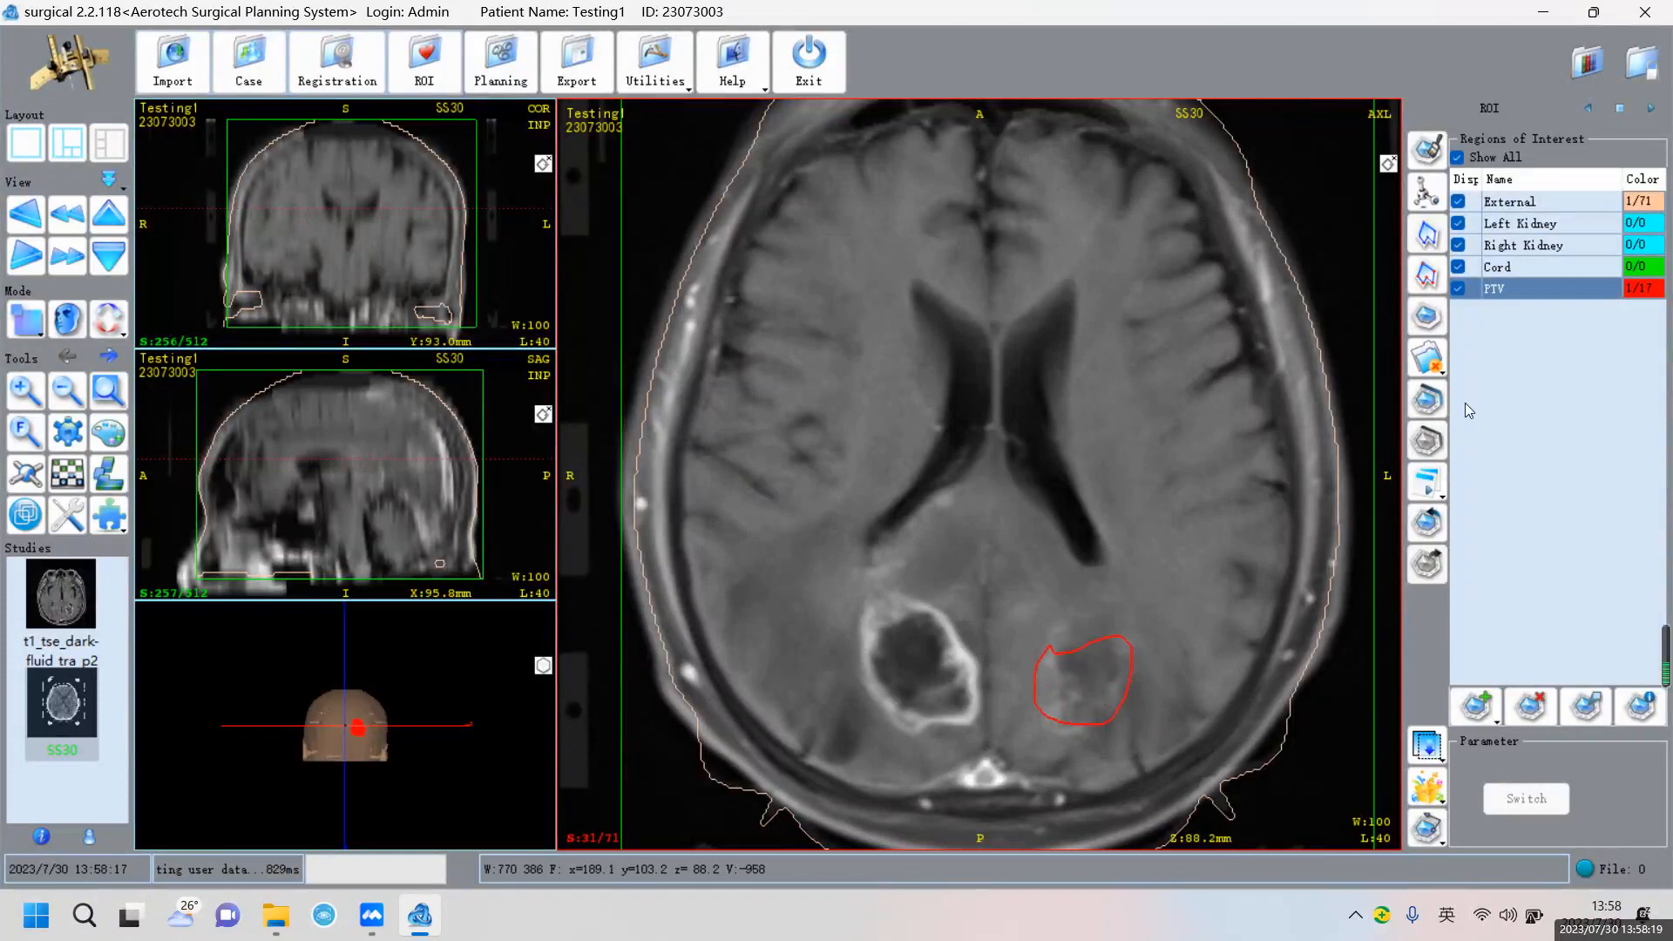
Add a new PTV-type region named PTV1 in yellow
{"action": "left_click", "coordinate": [1487, 710]}
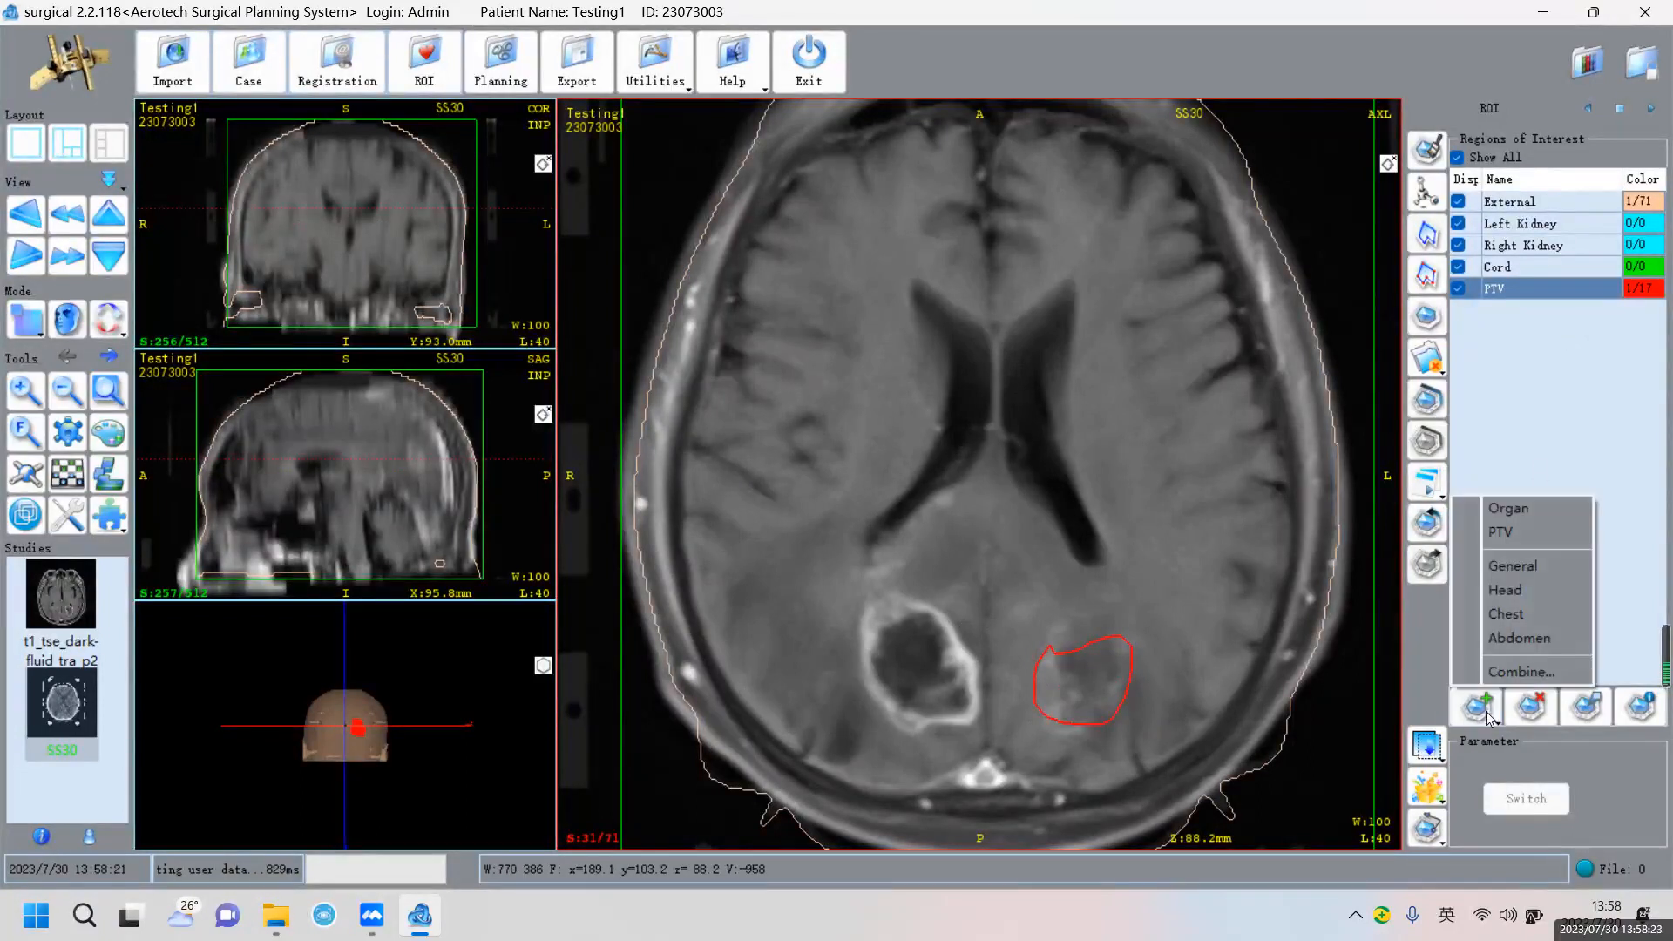
{"action": "left_click", "coordinate": [1504, 531]}
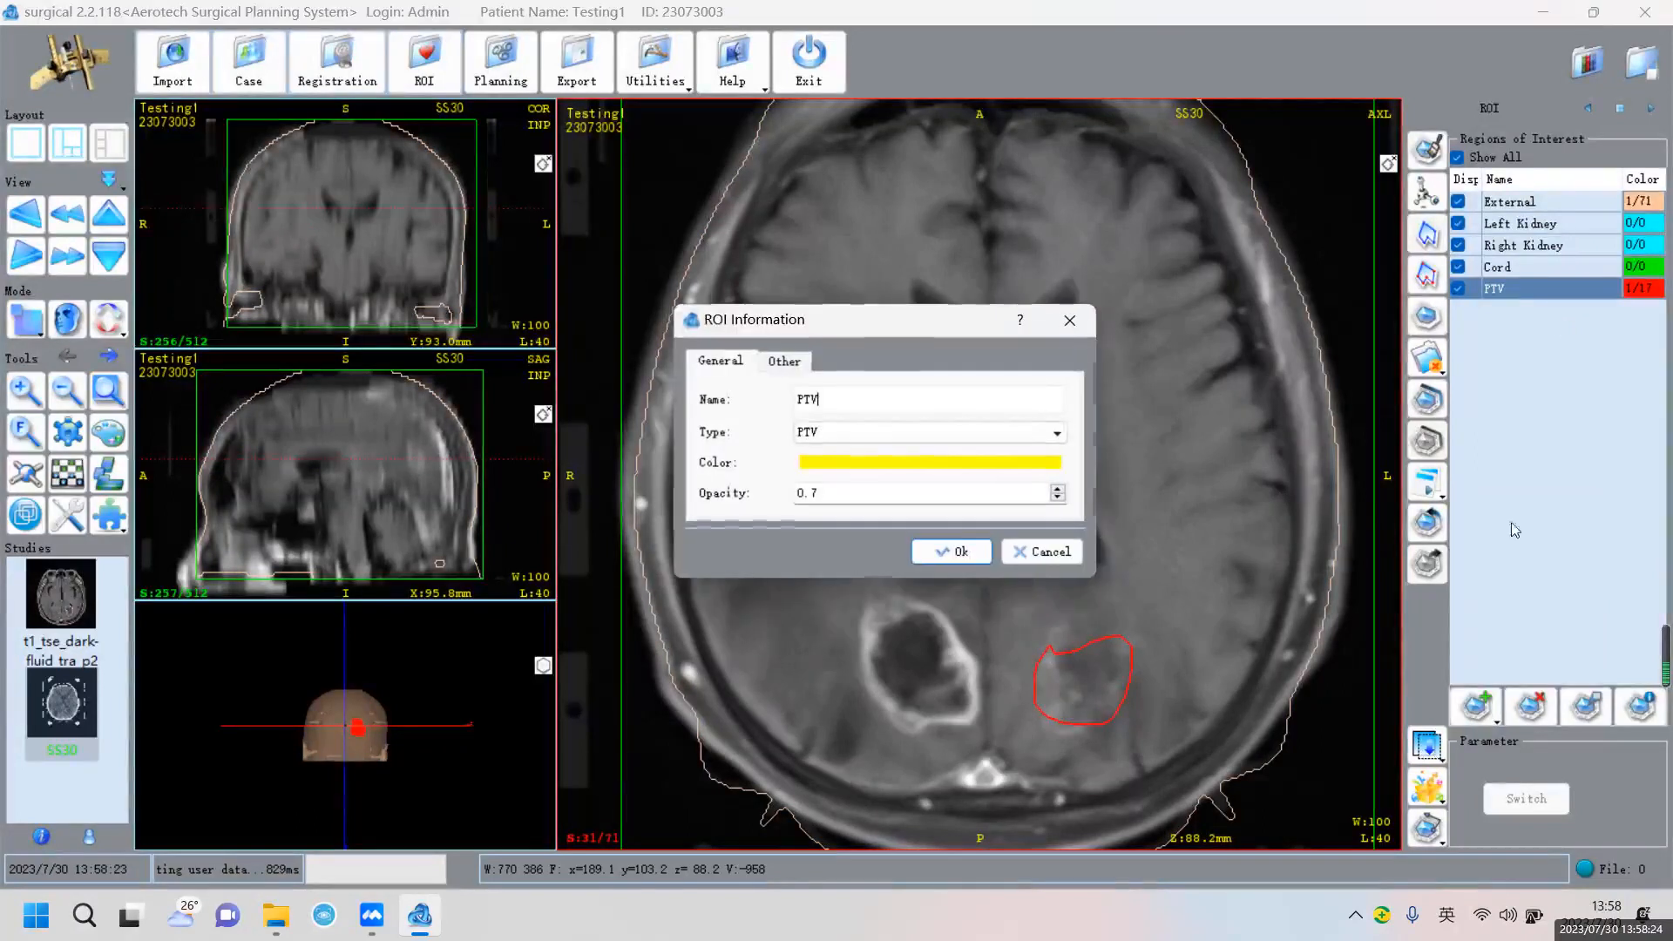
{"action": "left_click", "coordinate": [970, 556]}
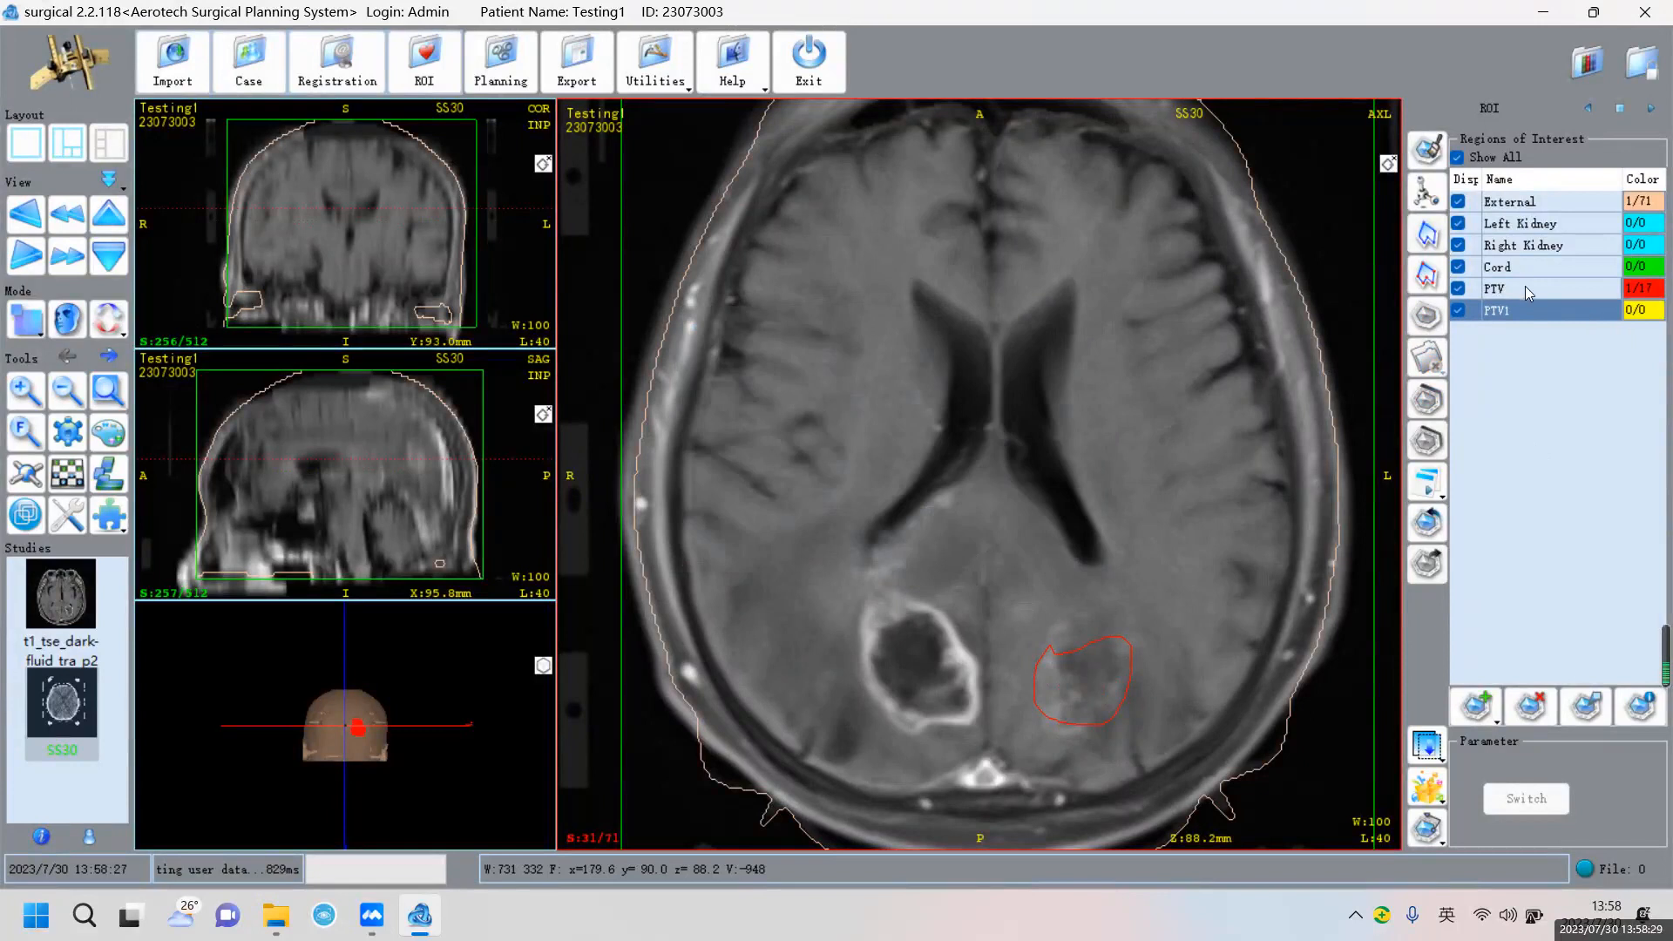
Trace freehand PTV1 outlines around the left lesion on slices 31 through 34
{"action": "left_click", "coordinate": [1427, 274]}
{"action": "mouse_move", "coordinate": [932, 597]}
{"action": "left_mouse_down"}
{"action": "mouse_move", "coordinate": [847, 662]}
{"action": "mouse_move", "coordinate": [950, 723]}
{"action": "mouse_move", "coordinate": [989, 645]}
{"action": "mouse_move", "coordinate": [959, 613]}
{"action": "left_mouse_up"}
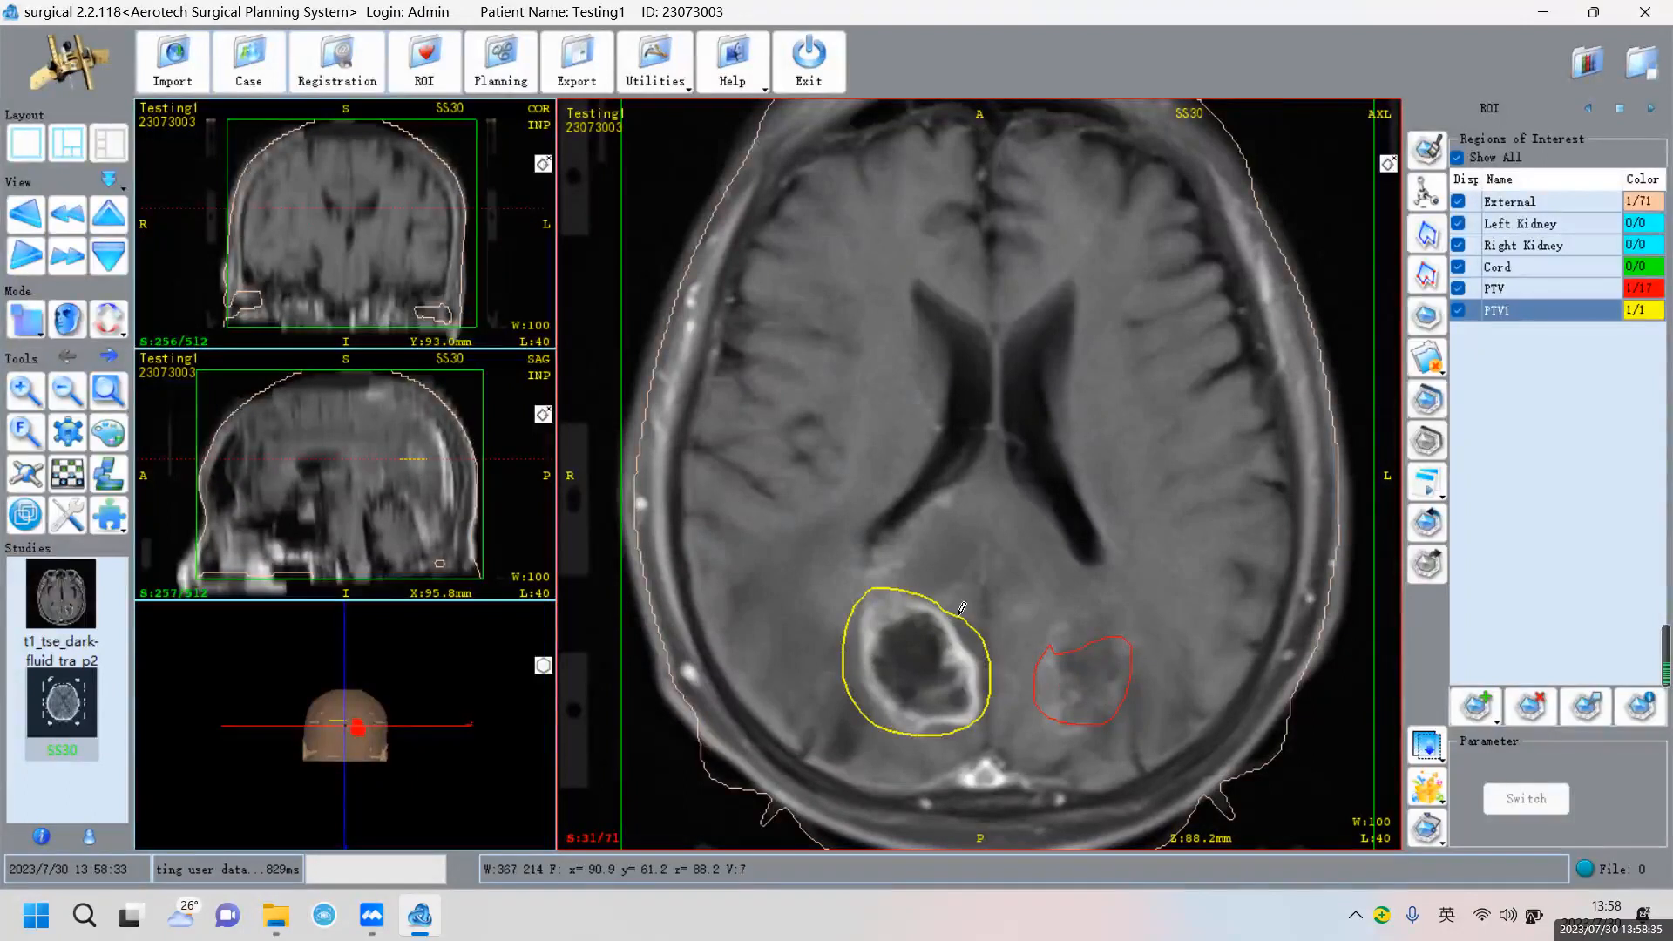
{"action": "scroll", "coordinate": [983, 601], "scroll_direction": "down", "scroll_amount": 1}
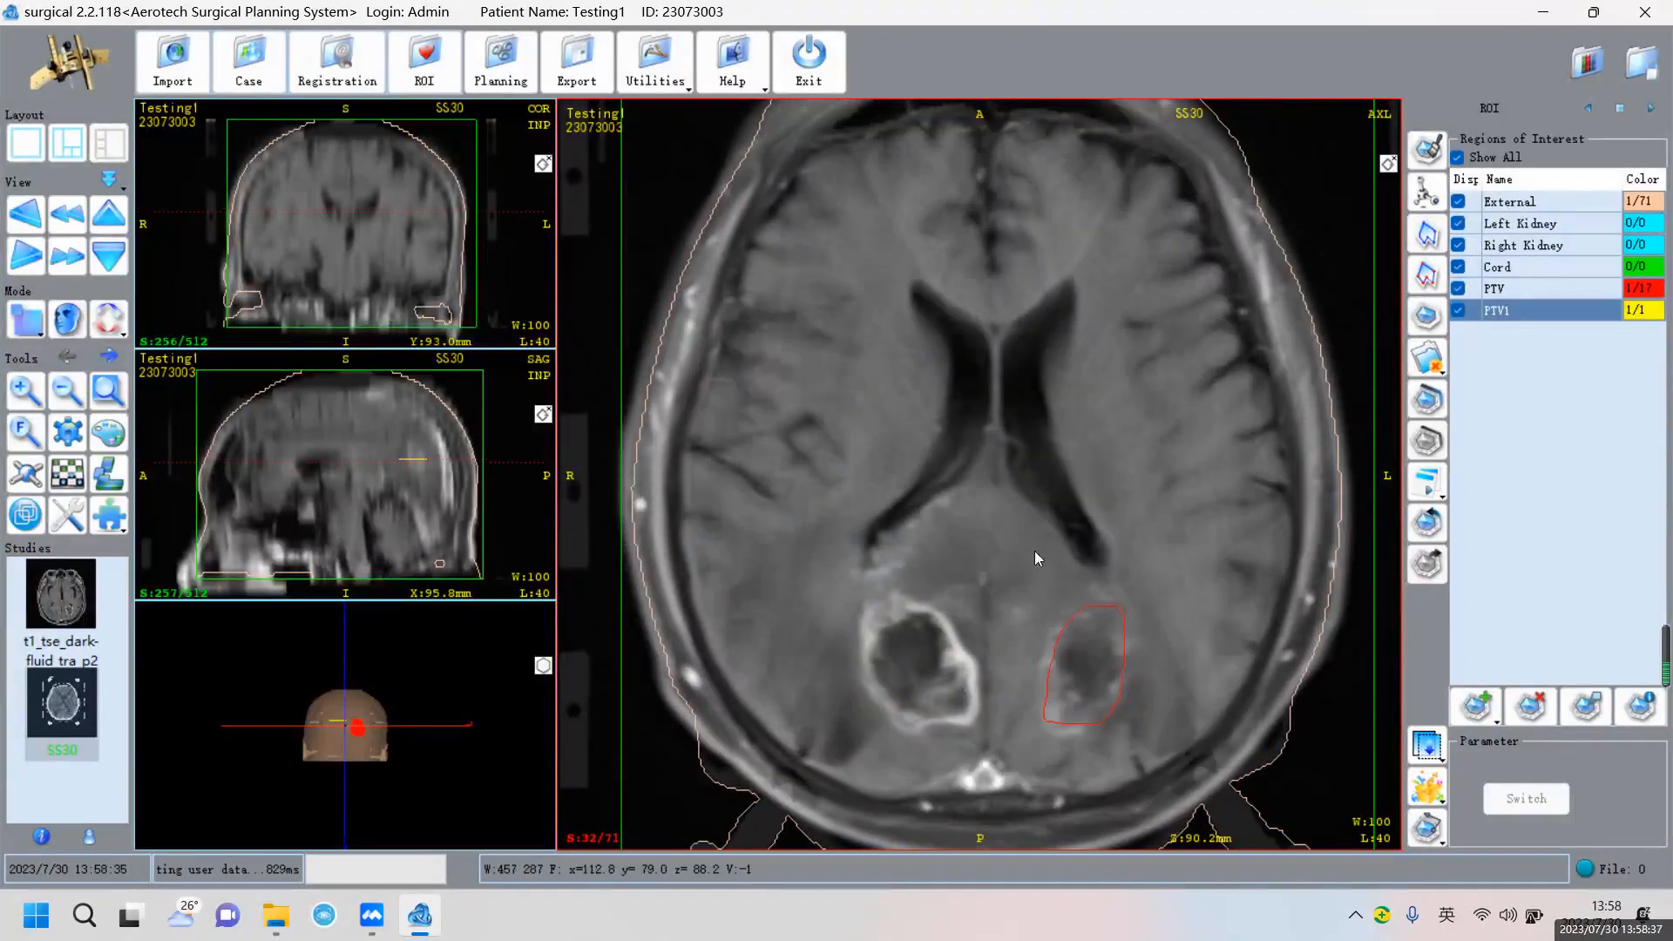
{"action": "mouse_move", "coordinate": [949, 594]}
{"action": "left_mouse_down"}
{"action": "mouse_move", "coordinate": [856, 610]}
{"action": "mouse_move", "coordinate": [923, 732]}
{"action": "mouse_move", "coordinate": [981, 675]}
{"action": "mouse_move", "coordinate": [974, 640]}
{"action": "mouse_move", "coordinate": [932, 592]}
{"action": "mouse_move", "coordinate": [869, 620]}
{"action": "mouse_move", "coordinate": [919, 726]}
{"action": "mouse_move", "coordinate": [980, 653]}
{"action": "left_mouse_up"}
{"action": "scroll", "coordinate": [972, 644], "scroll_direction": "down", "scroll_amount": 1}
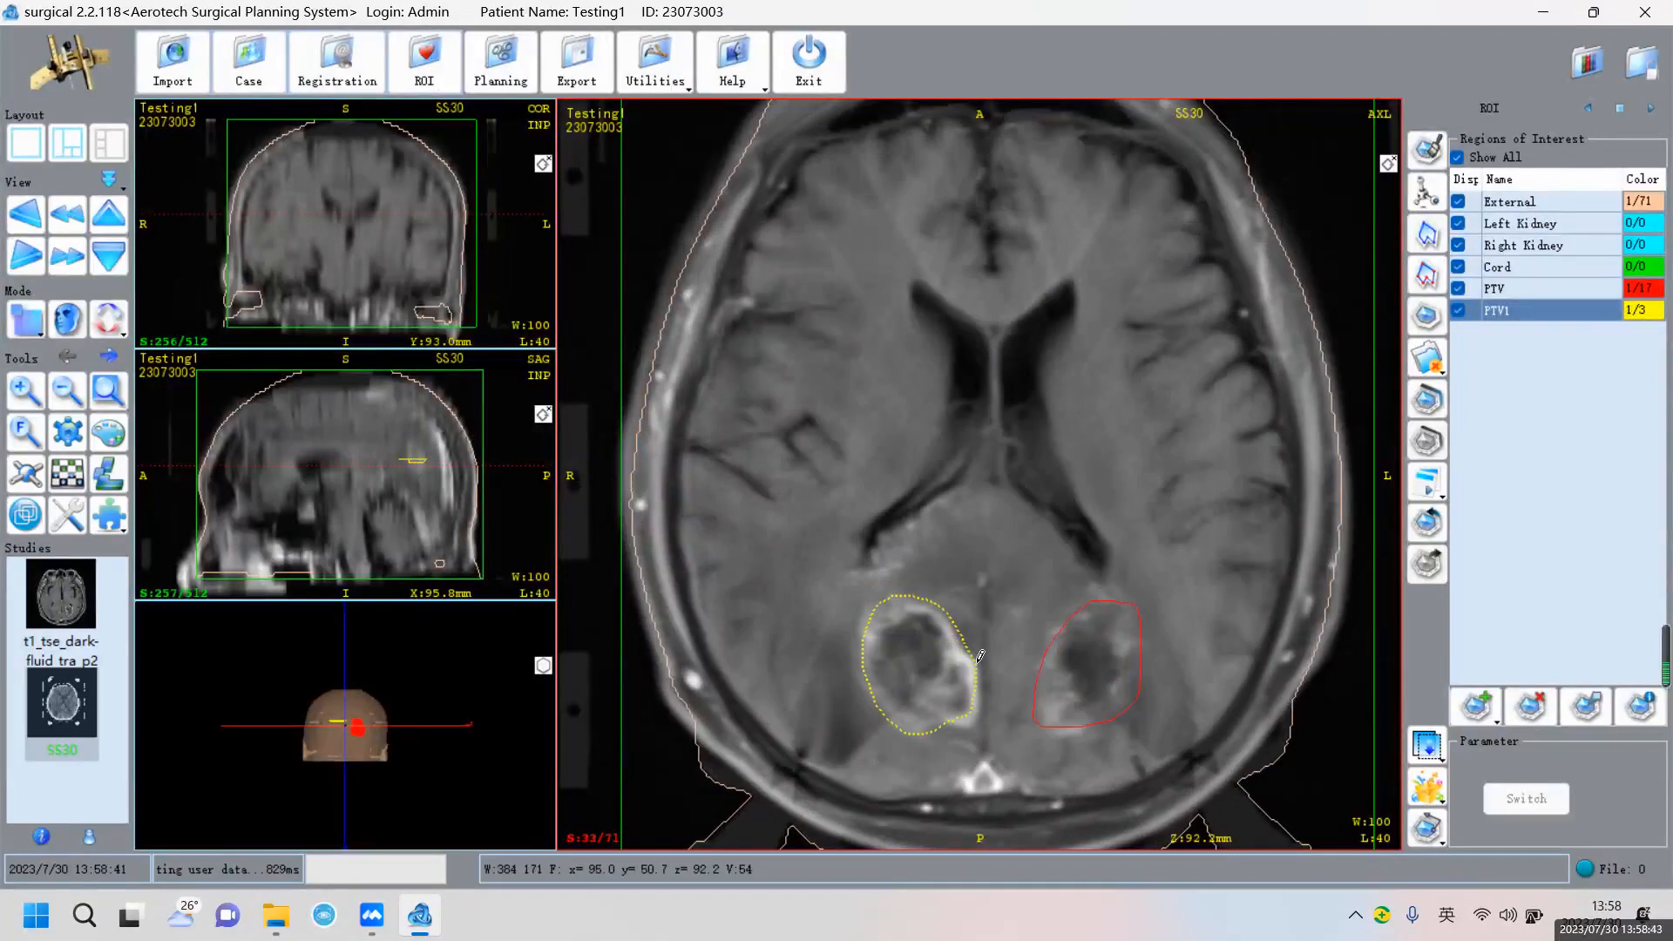
{"action": "scroll", "coordinate": [919, 658], "scroll_direction": "down", "scroll_amount": 1}
{"action": "mouse_move", "coordinate": [918, 606]}
{"action": "left_mouse_down"}
{"action": "mouse_move", "coordinate": [866, 645]}
{"action": "mouse_move", "coordinate": [907, 719]}
{"action": "mouse_move", "coordinate": [985, 706]}
{"action": "mouse_move", "coordinate": [966, 633]}
{"action": "left_mouse_up"}
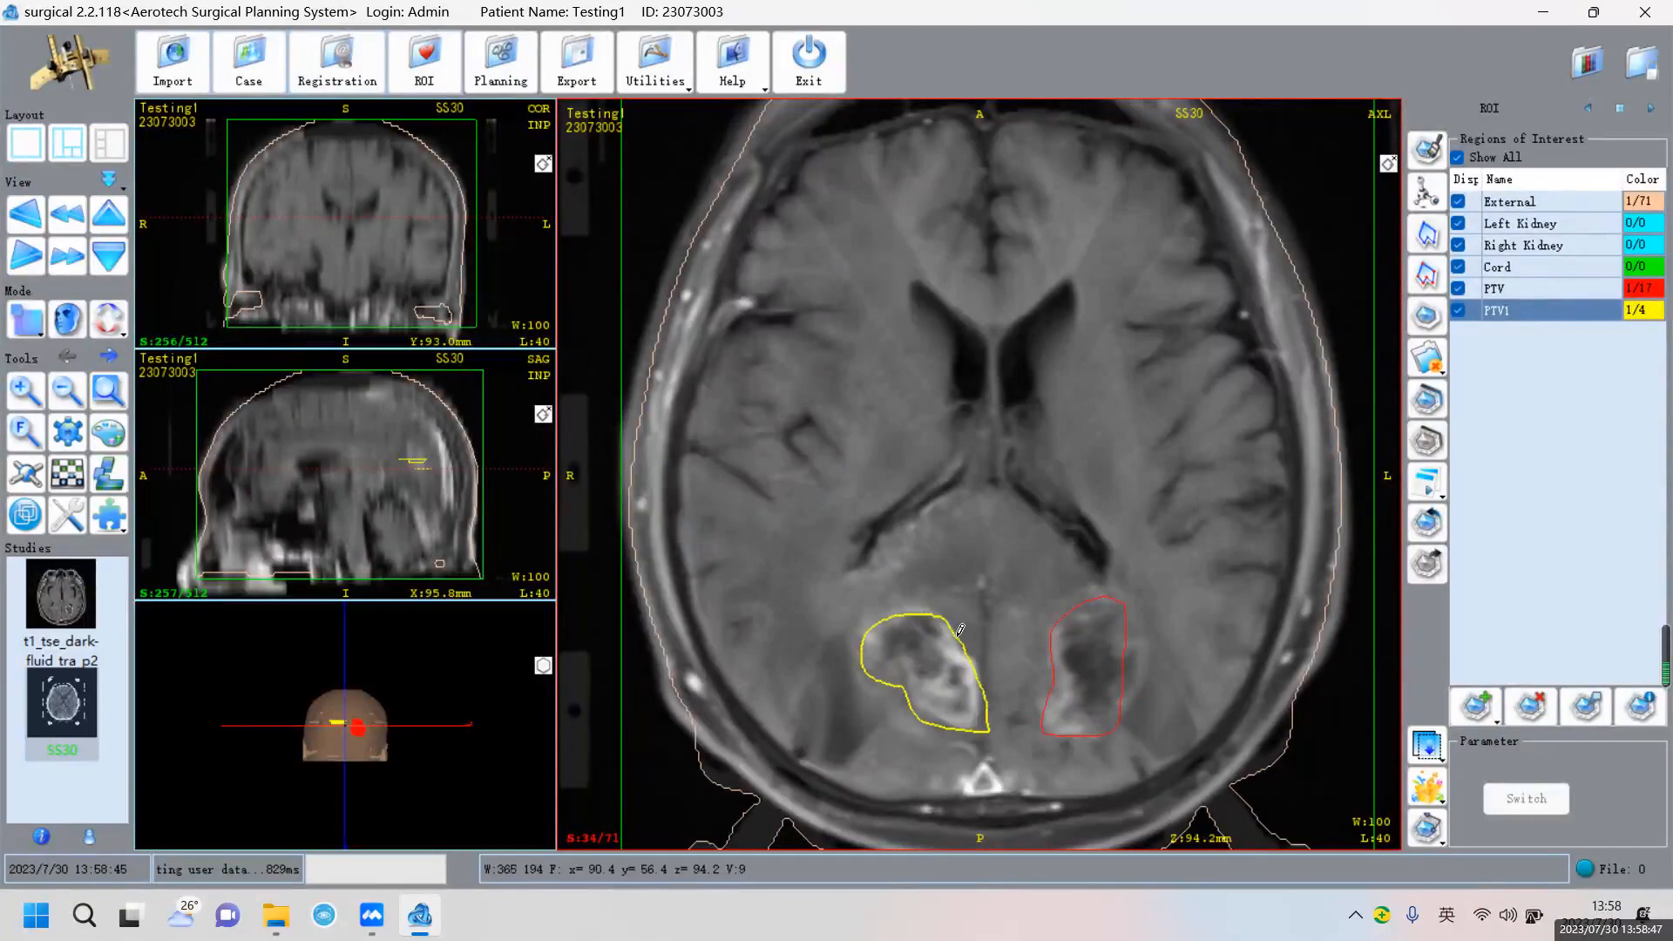
{"action": "scroll", "coordinate": [967, 643], "scroll_direction": "down", "scroll_amount": 1}
Outline the left lesion in PTV1 on slice 35 with a closed 13-point polygon
{"action": "left_click", "coordinate": [959, 631]}
{"action": "left_click", "coordinate": [928, 606]}
{"action": "left_click", "coordinate": [888, 613]}
{"action": "left_click", "coordinate": [857, 626]}
{"action": "left_click", "coordinate": [851, 652]}
{"action": "left_click", "coordinate": [852, 665]}
{"action": "left_click", "coordinate": [867, 688]}
{"action": "left_click", "coordinate": [897, 676]}
{"action": "left_click", "coordinate": [911, 698]}
{"action": "left_click", "coordinate": [946, 715]}
{"action": "left_click", "coordinate": [977, 729]}
{"action": "left_click", "coordinate": [980, 684]}
{"action": "left_click", "coordinate": [983, 653]}
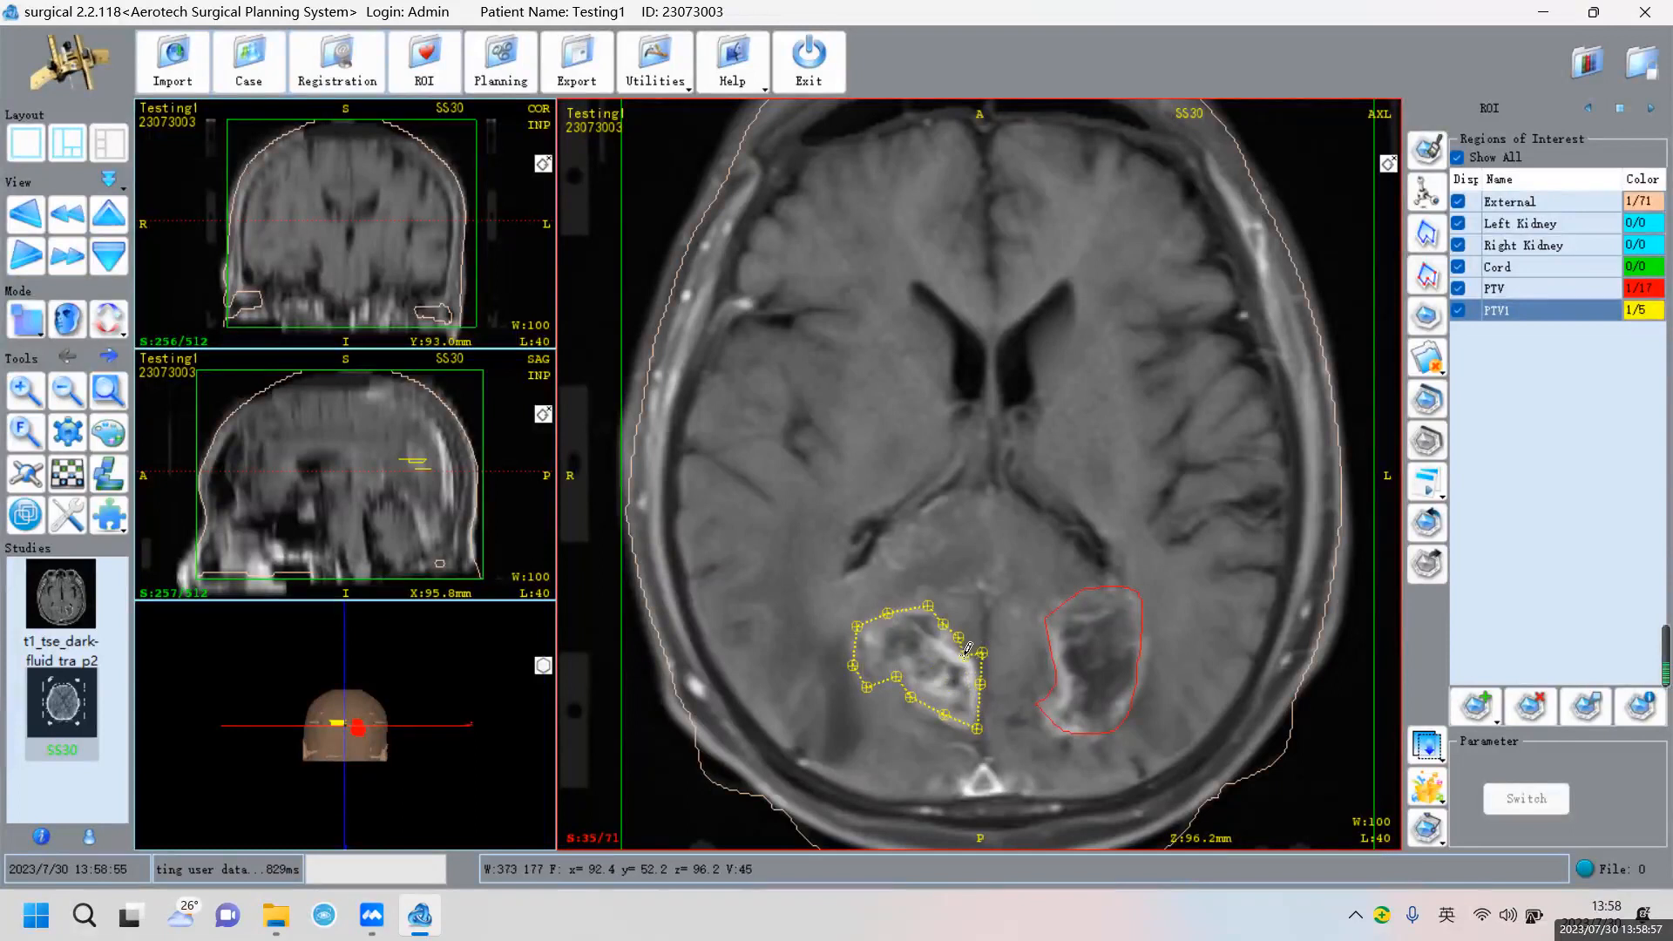
{"action": "double_click", "coordinate": [966, 659]}
Draw a closed point-by-point PTV1 outline around the left lesion on slice 36
{"action": "scroll", "coordinate": [935, 603], "scroll_direction": "down", "scroll_amount": 1}
{"action": "left_click", "coordinate": [944, 620]}
{"action": "left_click", "coordinate": [913, 617]}
{"action": "left_click", "coordinate": [877, 616]}
{"action": "left_click", "coordinate": [858, 647]}
{"action": "left_click", "coordinate": [878, 678]}
{"action": "left_click", "coordinate": [913, 674]}
{"action": "left_click", "coordinate": [917, 690]}
{"action": "left_click", "coordinate": [926, 704]}
{"action": "left_click", "coordinate": [942, 716]}
{"action": "left_click", "coordinate": [962, 725]}
{"action": "left_click", "coordinate": [977, 710]}
{"action": "left_click", "coordinate": [977, 697]}
{"action": "left_click", "coordinate": [983, 674]}
{"action": "left_click", "coordinate": [971, 659]}
{"action": "left_click", "coordinate": [956, 623]}
Trace PTV1 outlines of the left lesion on slices 37 and 38
{"action": "scroll", "coordinate": [995, 612], "scroll_direction": "up", "scroll_amount": 1}
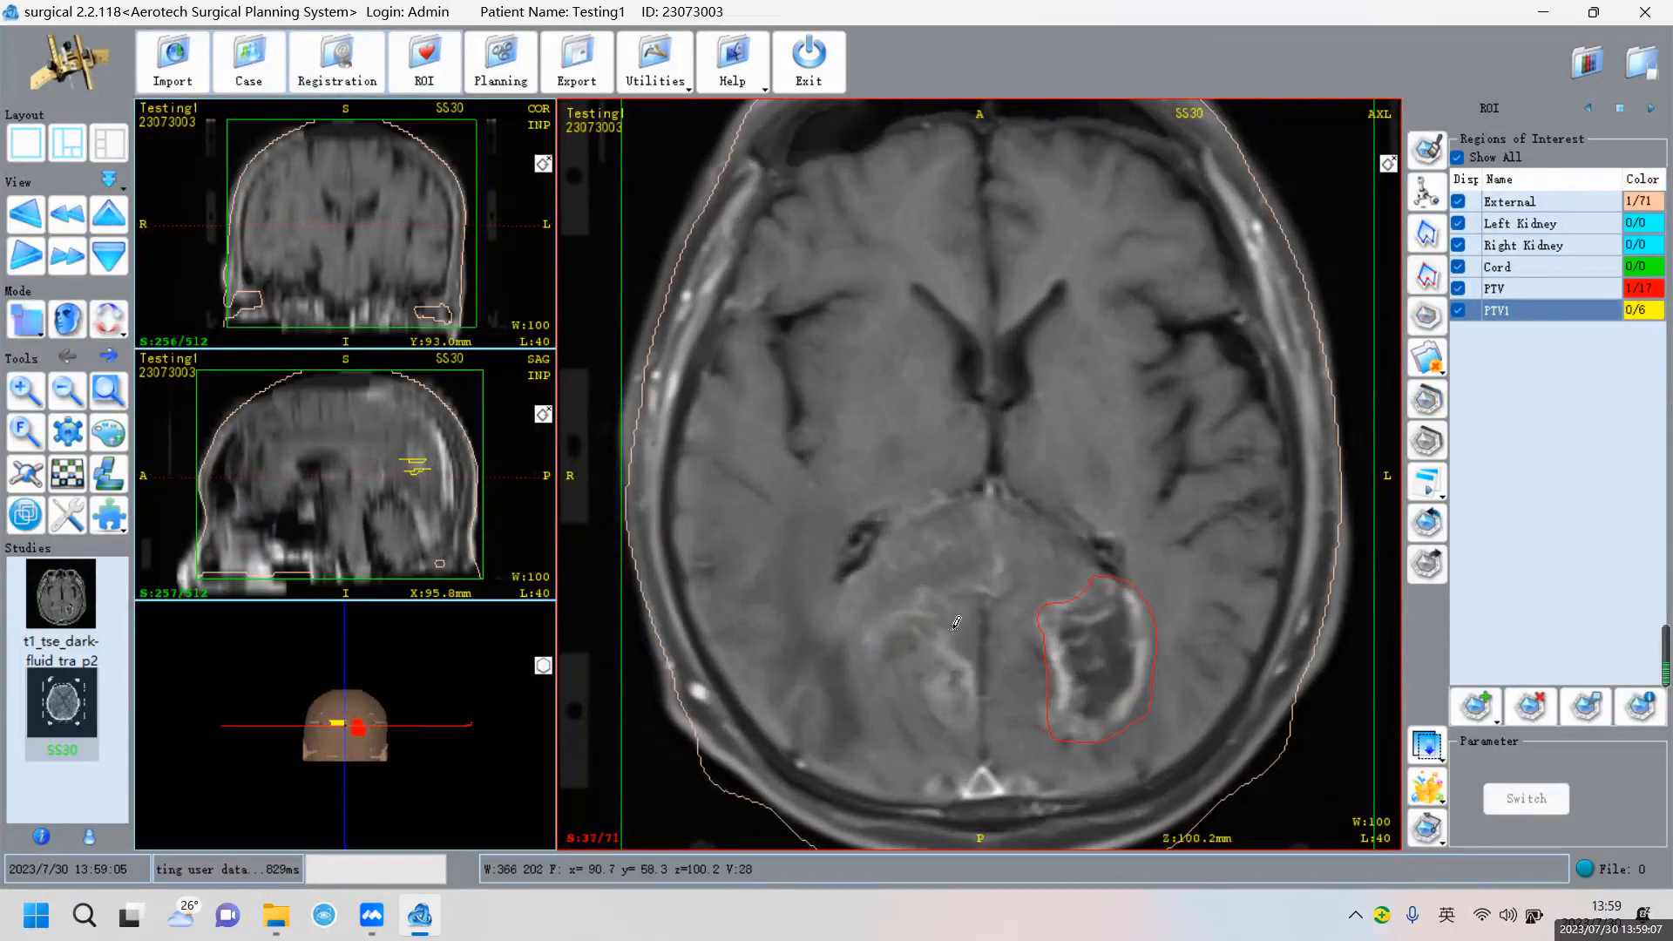
{"action": "mouse_move", "coordinate": [949, 635]}
{"action": "left_mouse_down"}
{"action": "mouse_move", "coordinate": [888, 610]}
{"action": "mouse_move", "coordinate": [873, 656]}
{"action": "mouse_move", "coordinate": [922, 708]}
{"action": "mouse_move", "coordinate": [979, 694]}
{"action": "left_mouse_up"}
{"action": "left_click", "coordinate": [954, 641]}
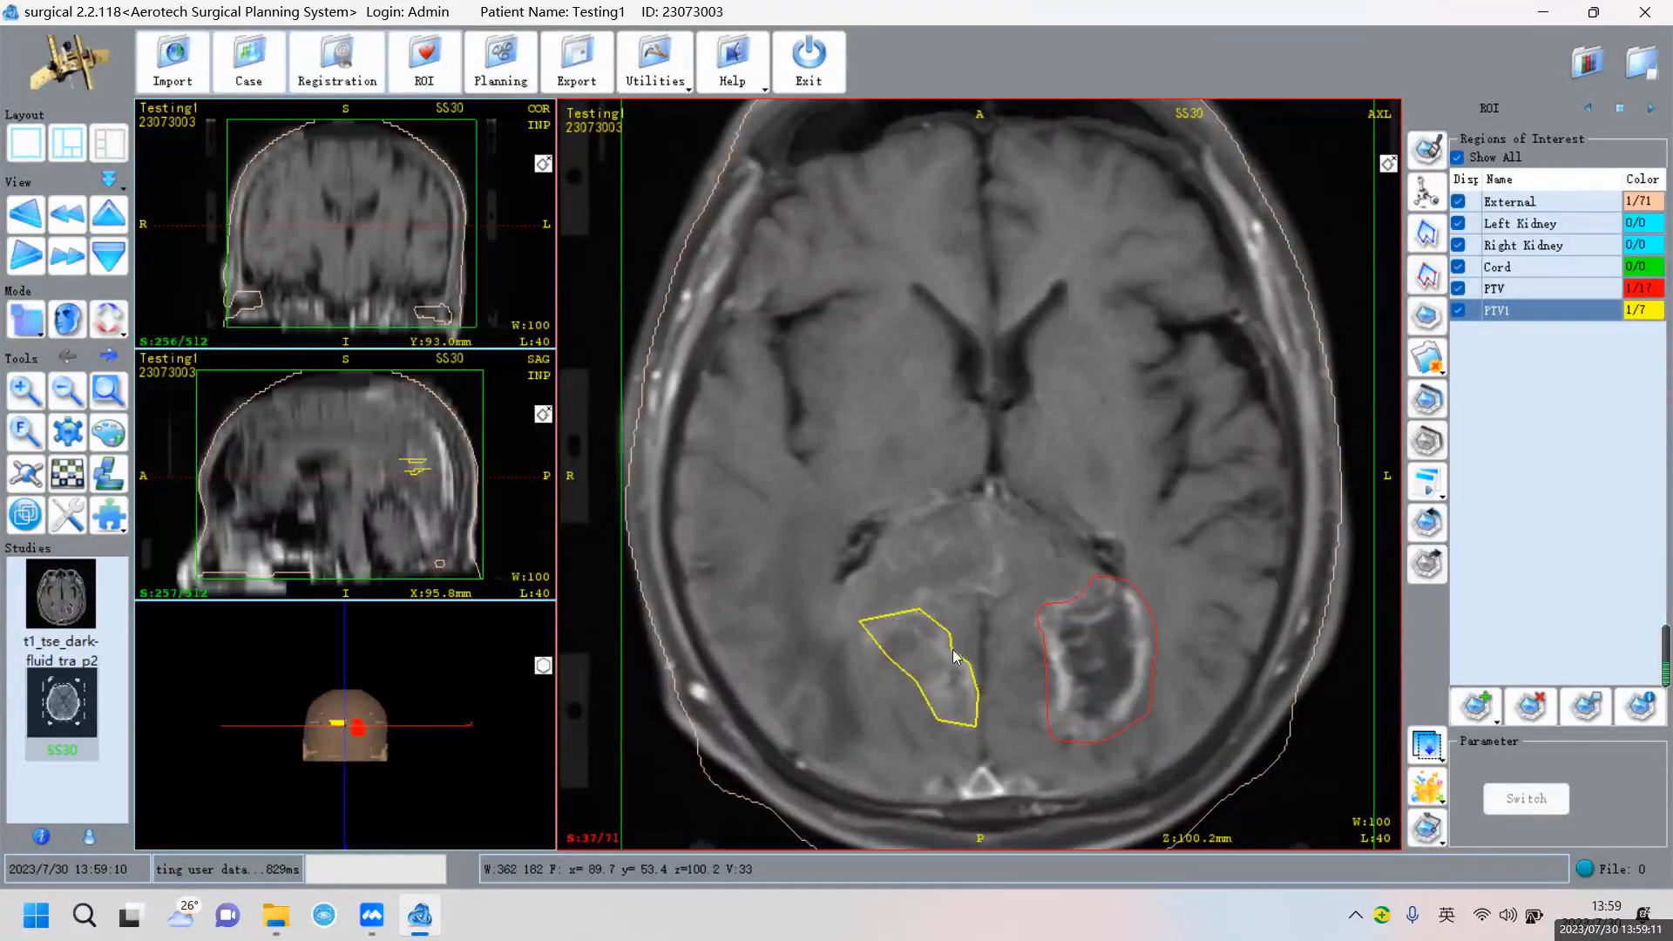
{"action": "scroll", "coordinate": [954, 642], "scroll_direction": "up", "scroll_amount": 1}
{"action": "mouse_move", "coordinate": [954, 641]}
{"action": "left_mouse_down"}
{"action": "mouse_move", "coordinate": [977, 708]}
{"action": "mouse_move", "coordinate": [902, 649]}
{"action": "mouse_move", "coordinate": [970, 661]}
{"action": "left_mouse_up"}
{"action": "left_click", "coordinate": [970, 661]}
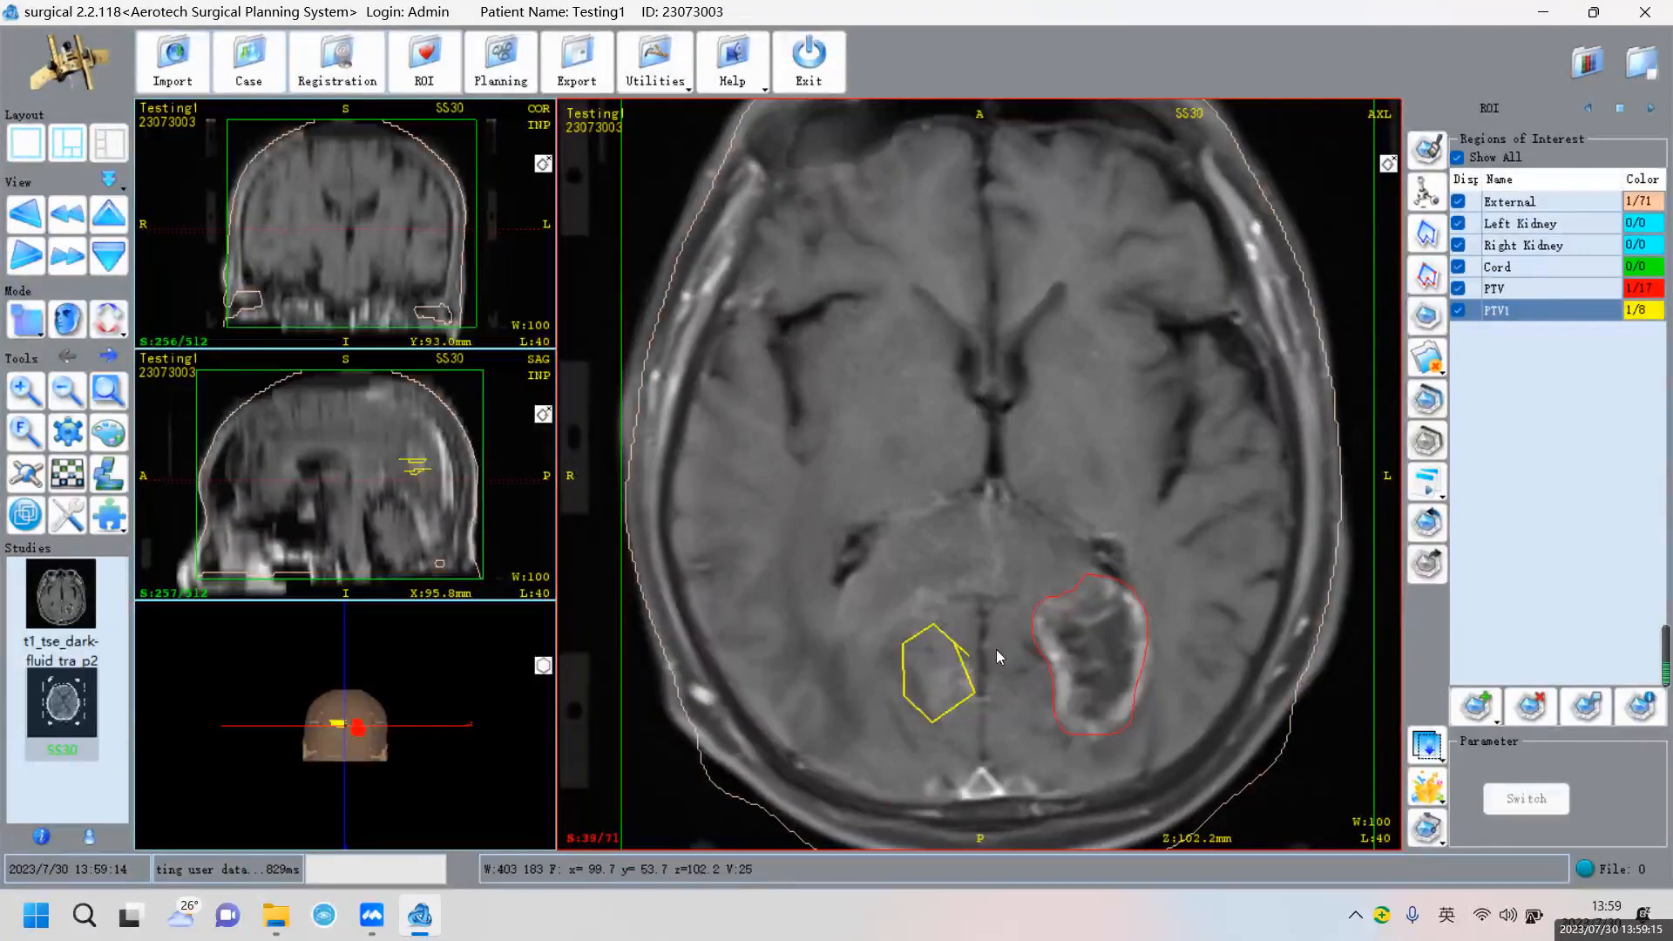
Delete the slice 38 PTV1 outline and redraw it as a closed polygon
{"action": "key", "text": "Delete"}
{"action": "left_click", "coordinate": [951, 637]}
{"action": "left_click", "coordinate": [905, 627]}
{"action": "left_click", "coordinate": [913, 680]}
{"action": "left_click", "coordinate": [942, 712]}
{"action": "left_click", "coordinate": [973, 694]}
{"action": "left_click", "coordinate": [974, 679]}
{"action": "scroll", "coordinate": [970, 635], "scroll_direction": "down", "scroll_amount": 2}
Delete the PTV1 outline on slice 31 and redraw it
{"action": "scroll", "coordinate": [969, 635], "scroll_direction": "down", "scroll_amount": 4}
{"action": "scroll", "coordinate": [961, 645], "scroll_direction": "down", "scroll_amount": 1}
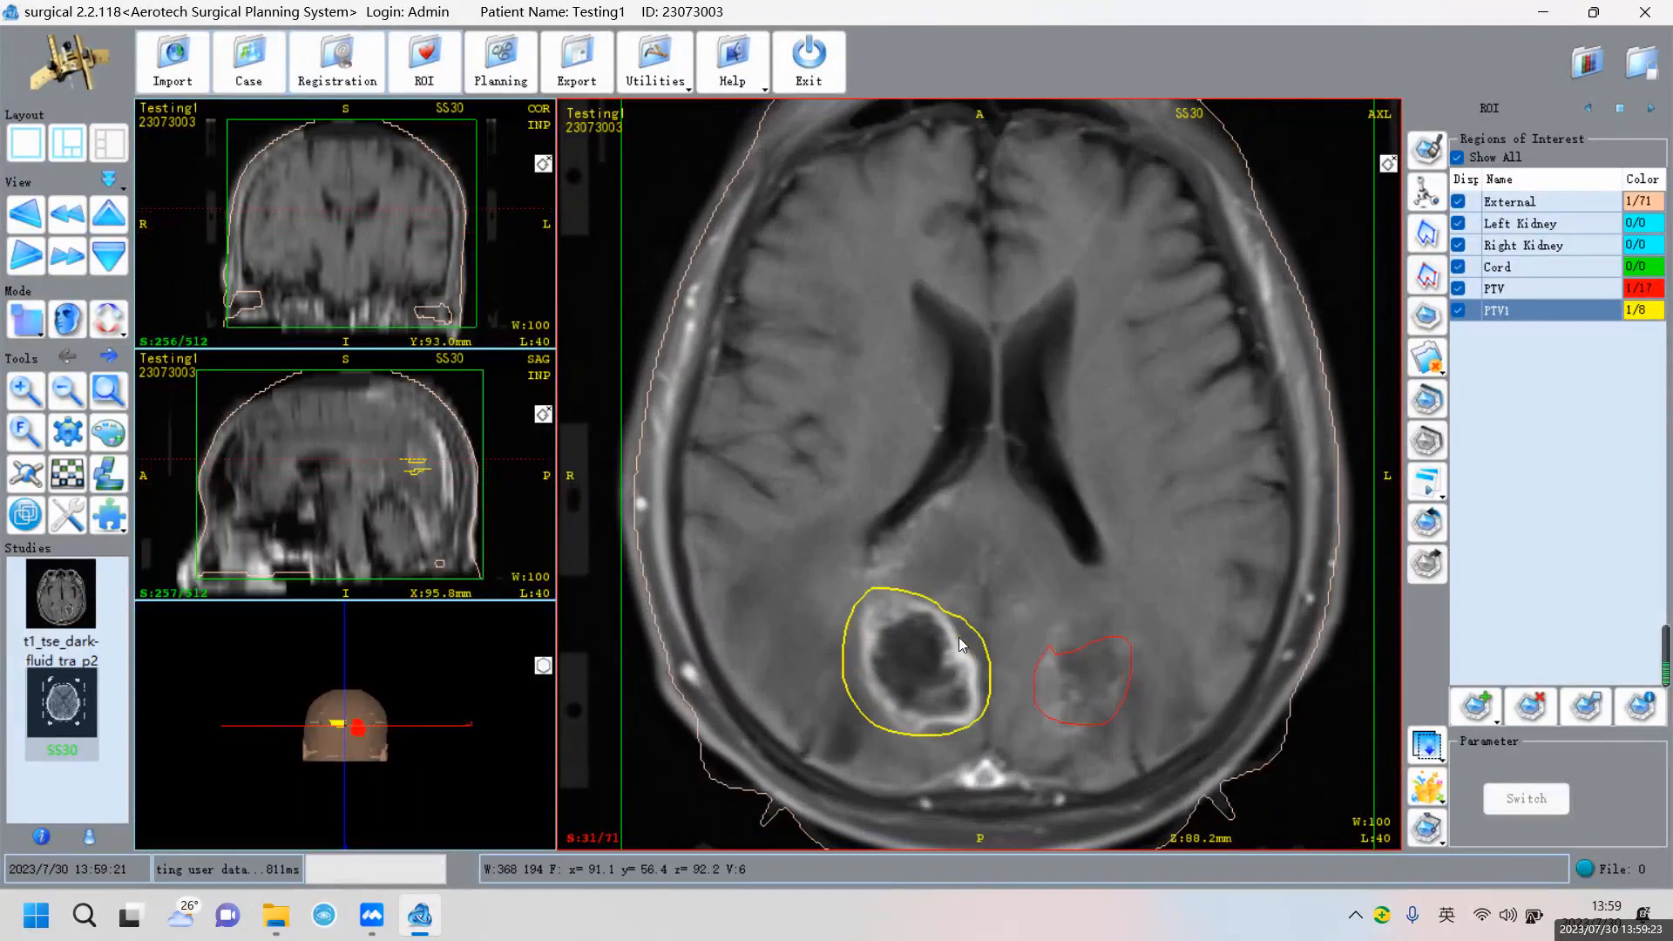
{"action": "left_click", "coordinate": [1428, 317]}
{"action": "mouse_move", "coordinate": [930, 601]}
{"action": "left_mouse_down"}
{"action": "mouse_move", "coordinate": [874, 594]}
{"action": "mouse_move", "coordinate": [867, 675]}
{"action": "mouse_move", "coordinate": [898, 723]}
{"action": "mouse_move", "coordinate": [974, 720]}
{"action": "mouse_move", "coordinate": [974, 642]}
{"action": "mouse_move", "coordinate": [952, 628]}
{"action": "left_mouse_up"}
Trace a new PTV1 outline on slice 32, extending it down the lesion's left edge
{"action": "scroll", "coordinate": [953, 627], "scroll_direction": "down", "scroll_amount": 1}
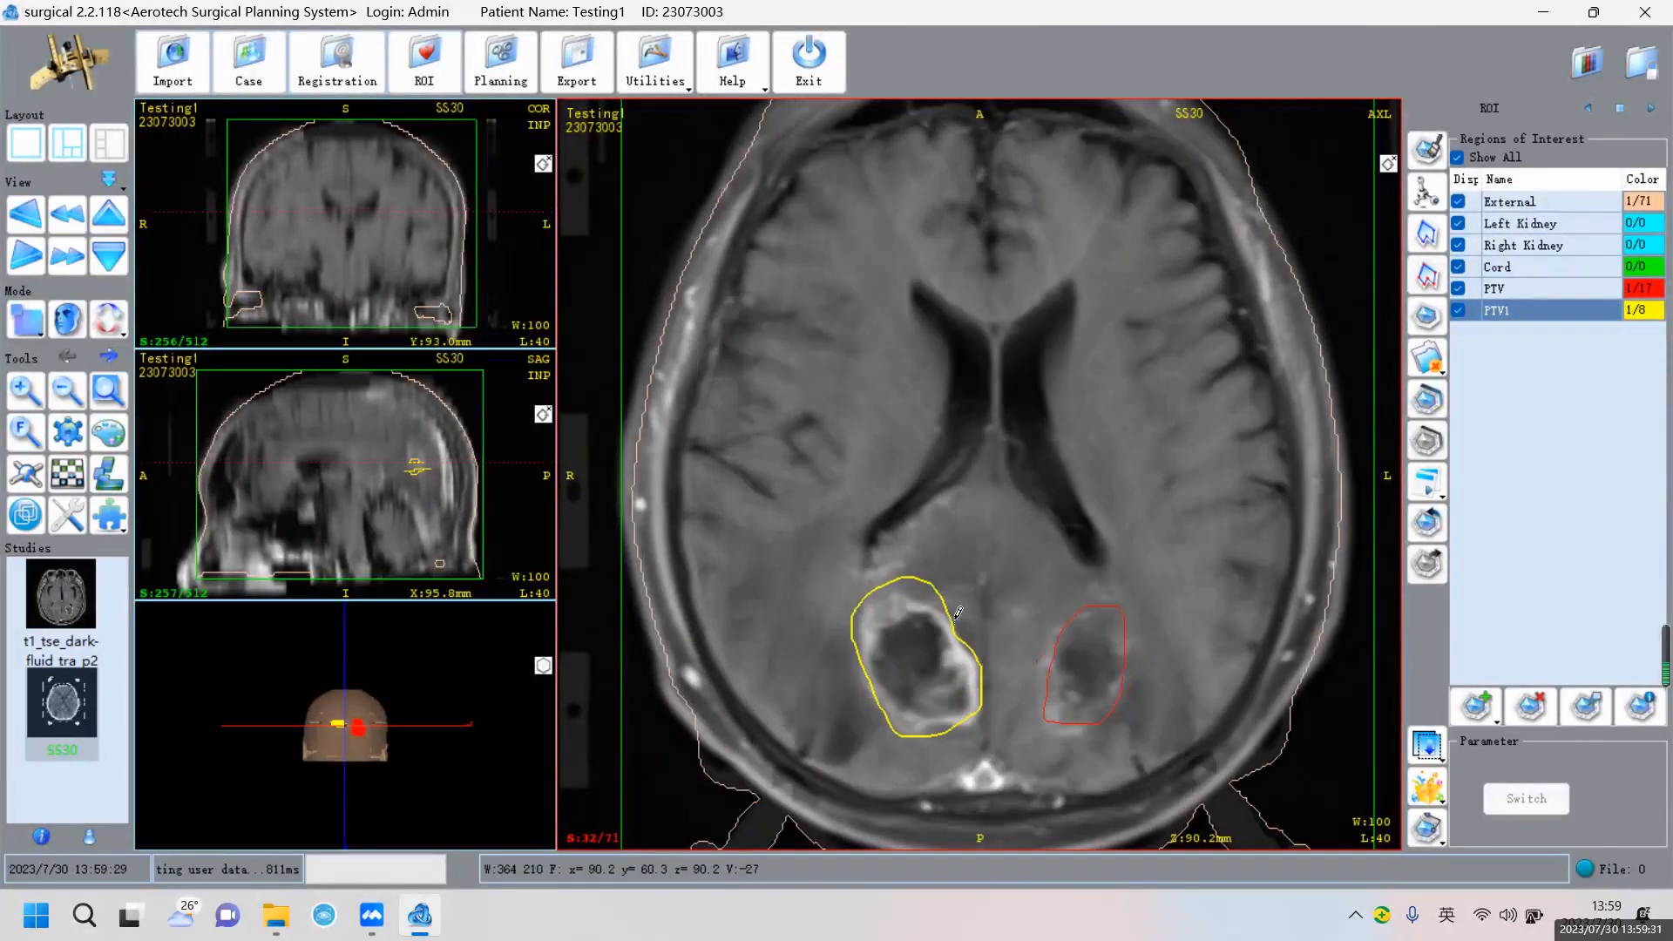
{"action": "scroll", "coordinate": [949, 614], "scroll_direction": "down", "scroll_amount": 1}
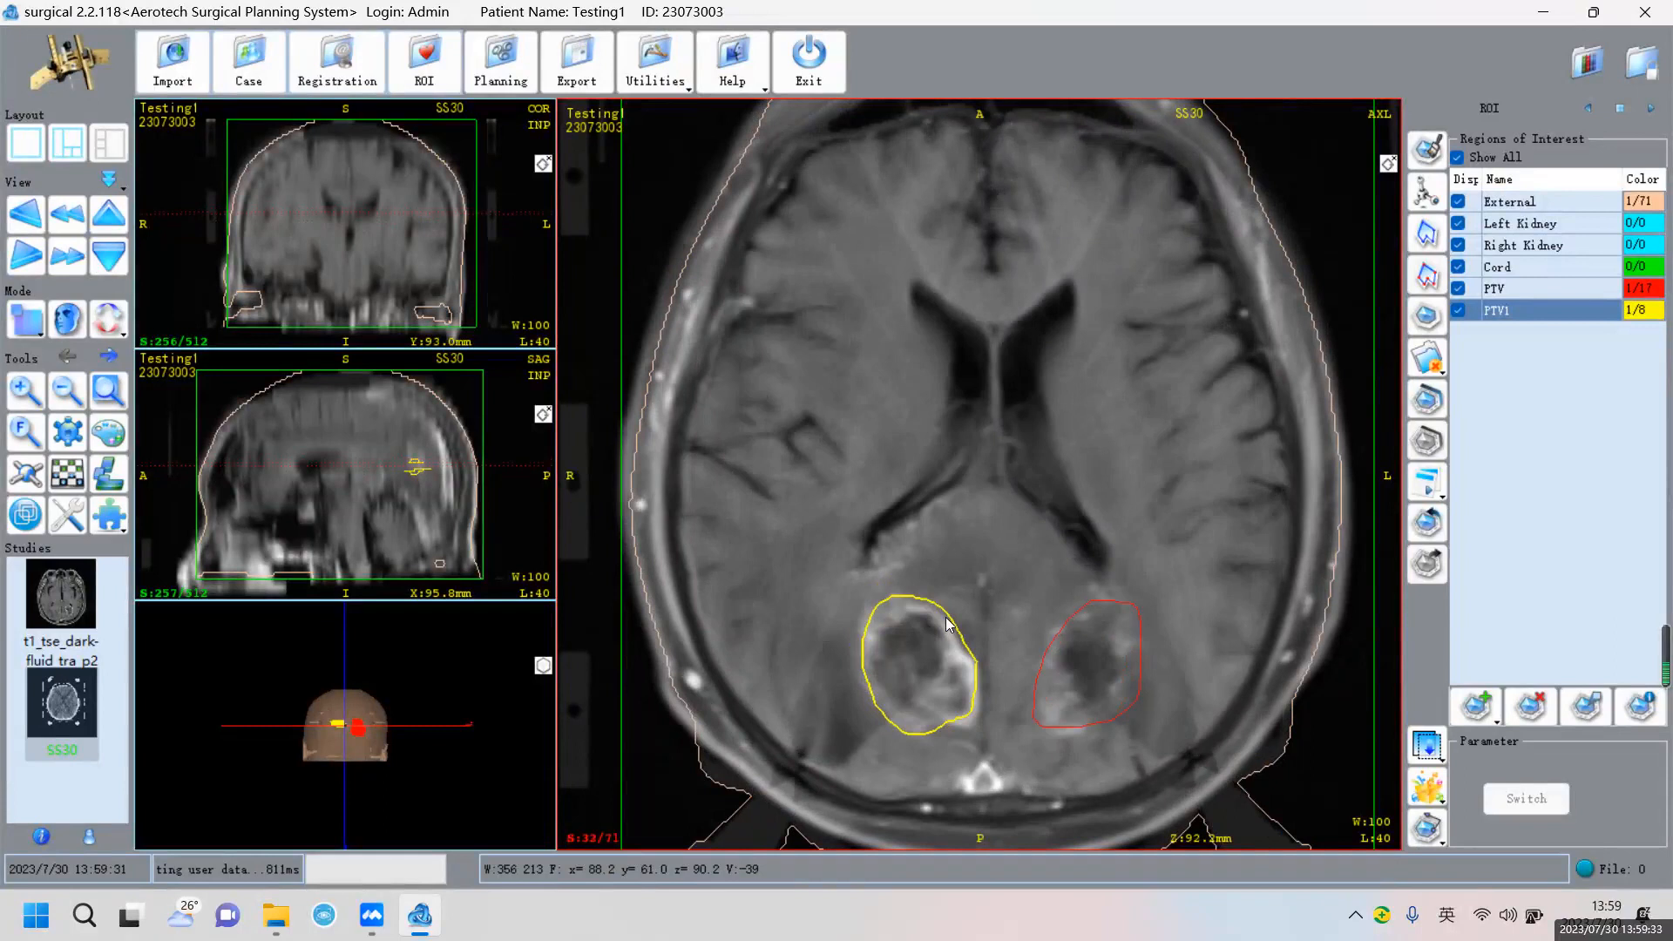
{"action": "scroll", "coordinate": [950, 622], "scroll_direction": "up", "scroll_amount": 1}
{"action": "mouse_move", "coordinate": [932, 604]}
{"action": "left_mouse_down"}
{"action": "mouse_move", "coordinate": [898, 591]}
{"action": "mouse_move", "coordinate": [868, 660]}
{"action": "mouse_move", "coordinate": [892, 720]}
{"action": "mouse_move", "coordinate": [967, 721]}
{"action": "mouse_move", "coordinate": [984, 690]}
{"action": "mouse_move", "coordinate": [950, 624]}
{"action": "left_mouse_up"}
{"action": "scroll", "coordinate": [949, 625], "scroll_direction": "down", "scroll_amount": 1}
{"action": "scroll", "coordinate": [949, 624], "scroll_direction": "up", "scroll_amount": 2}
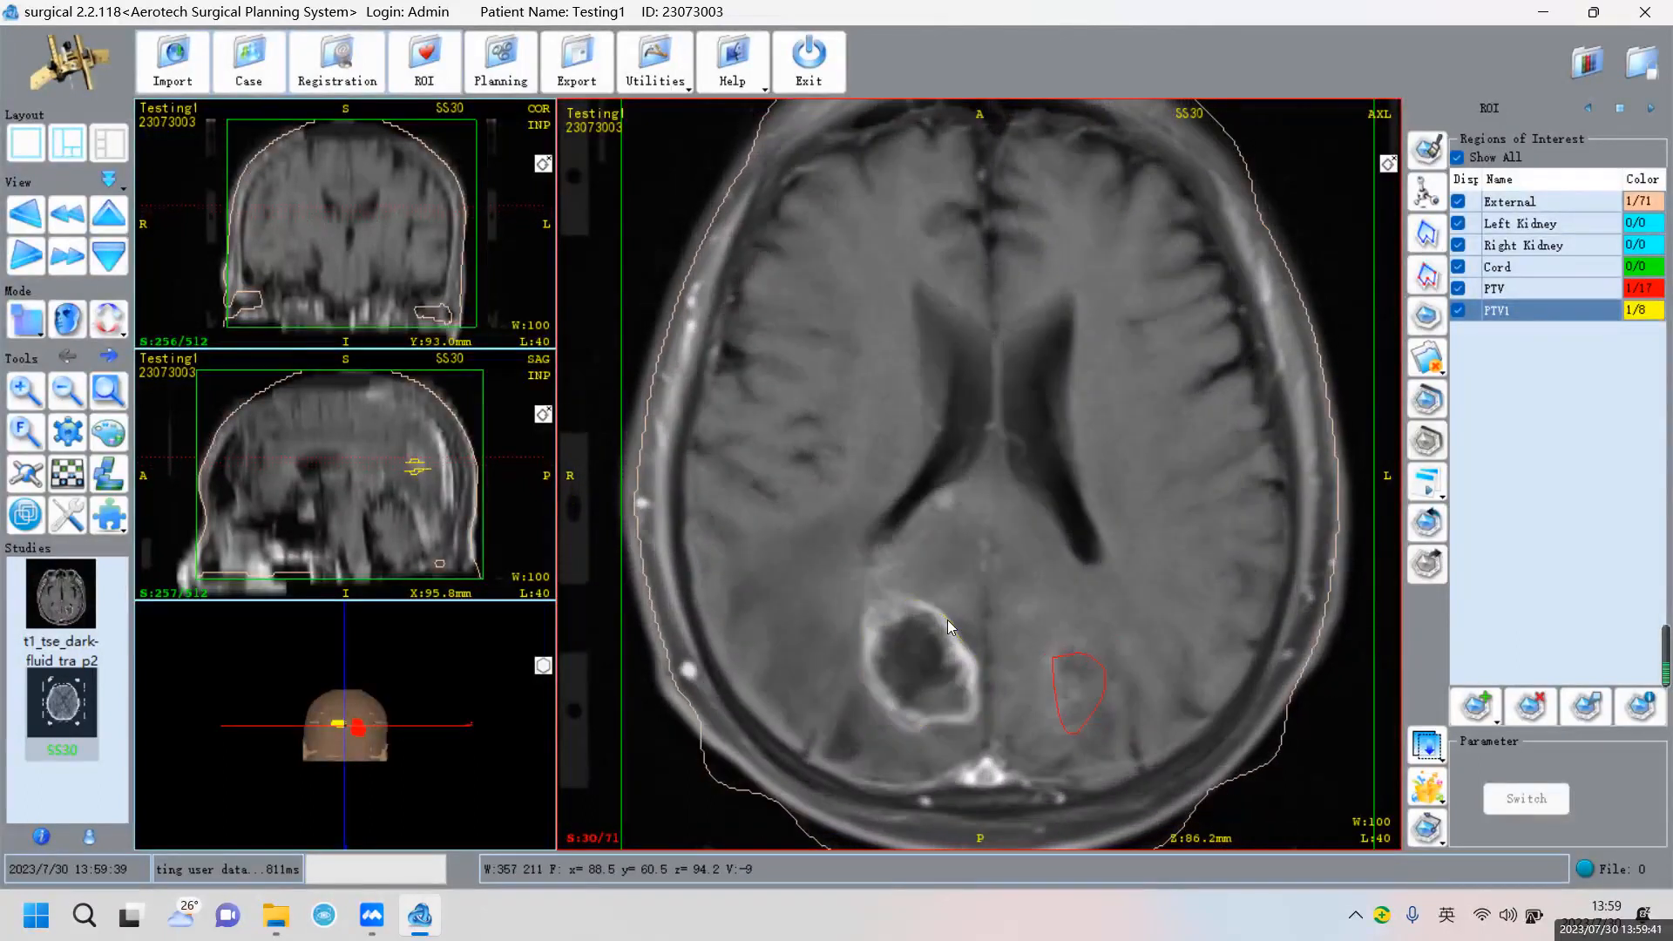
{"action": "mouse_move", "coordinate": [864, 663]}
{"action": "left_mouse_down"}
{"action": "mouse_move", "coordinate": [910, 741]}
{"action": "mouse_move", "coordinate": [961, 718]}
{"action": "mouse_move", "coordinate": [979, 615]}
{"action": "mouse_move", "coordinate": [878, 596]}
{"action": "mouse_move", "coordinate": [863, 645]}
{"action": "mouse_move", "coordinate": [880, 703]}
{"action": "mouse_move", "coordinate": [975, 719]}
{"action": "mouse_move", "coordinate": [969, 629]}
{"action": "mouse_move", "coordinate": [906, 592]}
{"action": "mouse_move", "coordinate": [867, 628]}
{"action": "mouse_move", "coordinate": [898, 707]}
{"action": "mouse_move", "coordinate": [946, 720]}
{"action": "mouse_move", "coordinate": [976, 661]}
{"action": "mouse_move", "coordinate": [959, 615]}
{"action": "mouse_move", "coordinate": [867, 646]}
{"action": "mouse_move", "coordinate": [931, 718]}
{"action": "mouse_move", "coordinate": [980, 676]}
{"action": "mouse_move", "coordinate": [959, 615]}
{"action": "mouse_move", "coordinate": [884, 598]}
{"action": "mouse_move", "coordinate": [914, 714]}
{"action": "mouse_move", "coordinate": [982, 678]}
{"action": "mouse_move", "coordinate": [950, 615]}
{"action": "mouse_move", "coordinate": [957, 628]}
{"action": "mouse_move", "coordinate": [889, 623]}
{"action": "mouse_move", "coordinate": [967, 710]}
{"action": "mouse_move", "coordinate": [973, 661]}
{"action": "left_mouse_up"}
Continue down to slice 24 and trace its PTV1 outline
{"action": "scroll", "coordinate": [979, 614], "scroll_direction": "down", "scroll_amount": 1}
{"action": "scroll", "coordinate": [924, 613], "scroll_direction": "down", "scroll_amount": 1}
{"action": "scroll", "coordinate": [927, 626], "scroll_direction": "down", "scroll_amount": 1}
{"action": "scroll", "coordinate": [938, 604], "scroll_direction": "down", "scroll_amount": 1}
{"action": "scroll", "coordinate": [955, 635], "scroll_direction": "down", "scroll_amount": 1}
{"action": "scroll", "coordinate": [928, 641], "scroll_direction": "down", "scroll_amount": 1}
{"action": "mouse_move", "coordinate": [903, 619]}
{"action": "left_mouse_down"}
{"action": "mouse_move", "coordinate": [929, 686]}
{"action": "mouse_move", "coordinate": [970, 673]}
{"action": "mouse_move", "coordinate": [931, 603]}
{"action": "mouse_move", "coordinate": [907, 612]}
{"action": "left_mouse_up"}
{"action": "scroll", "coordinate": [970, 565], "scroll_direction": "down", "scroll_amount": 1}
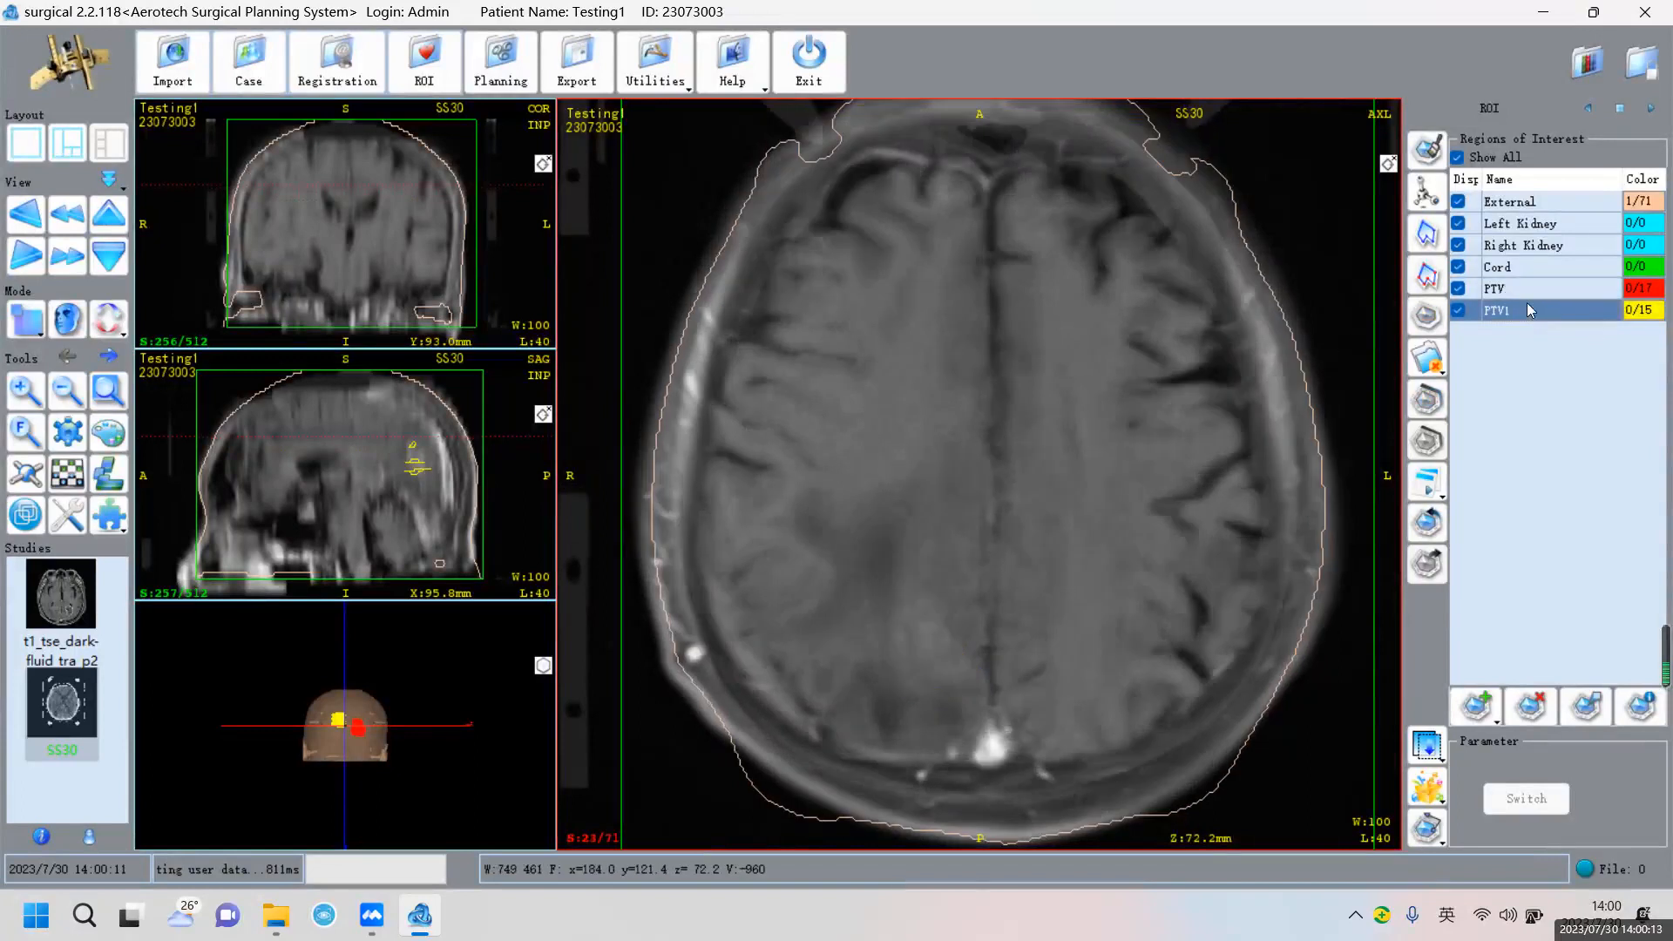
{"action": "scroll", "coordinate": [1121, 531], "scroll_direction": "up", "scroll_amount": 11}
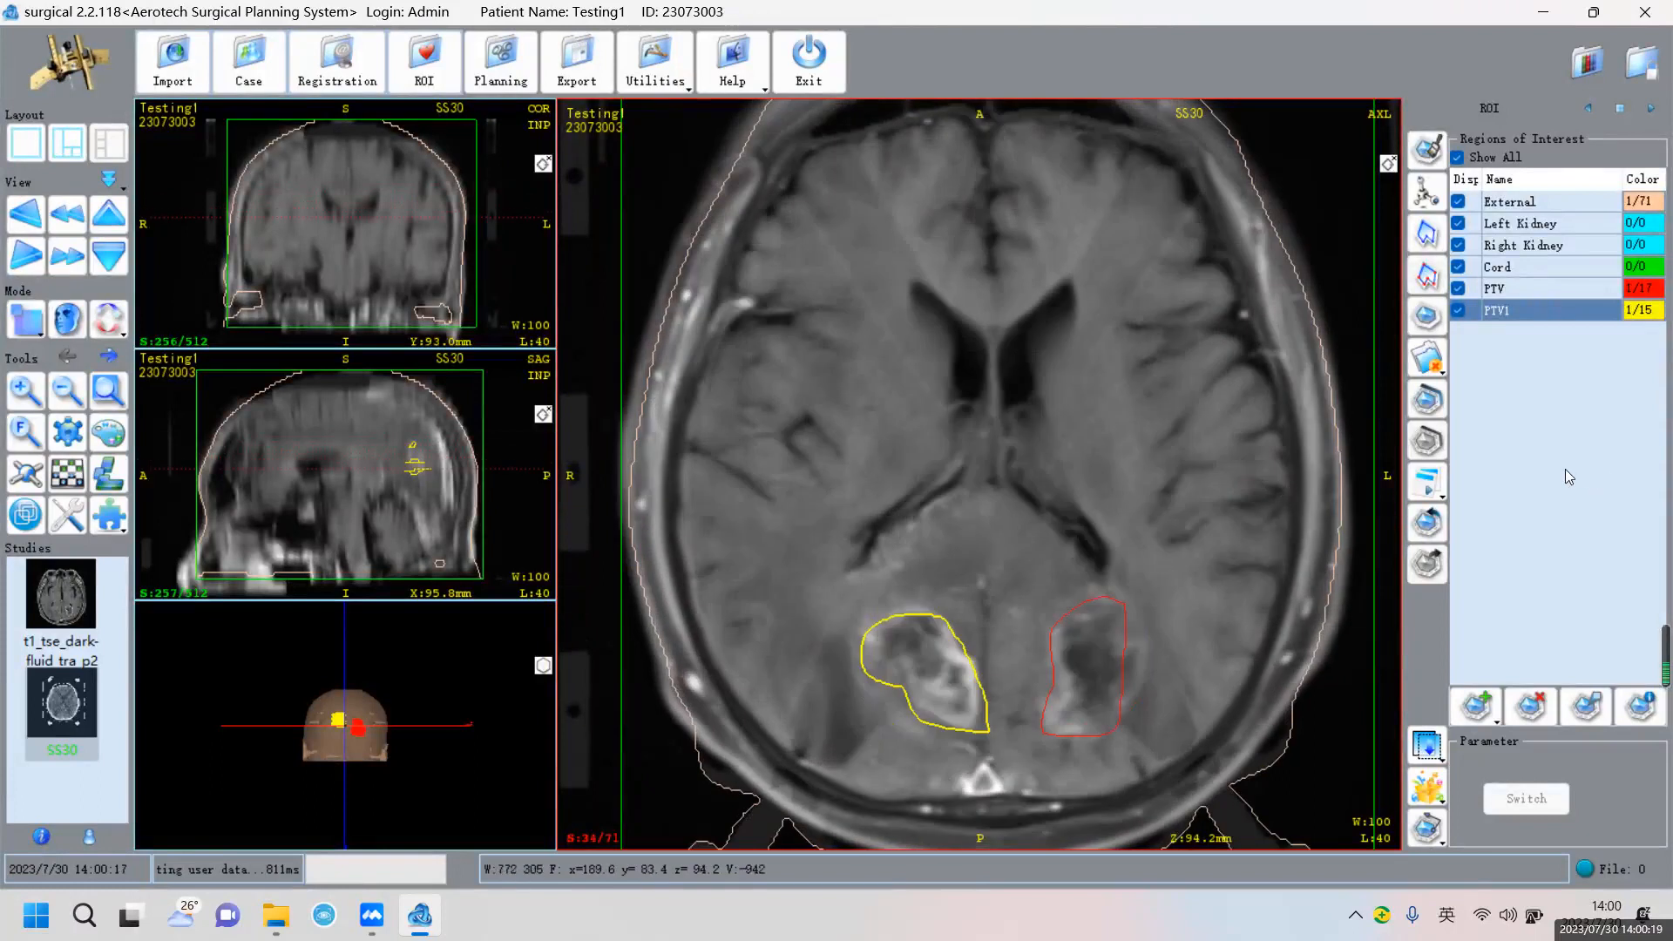
Create plan001 with default details and switch to the three-small-plus-large-axial layout
{"action": "left_click", "coordinate": [493, 71]}
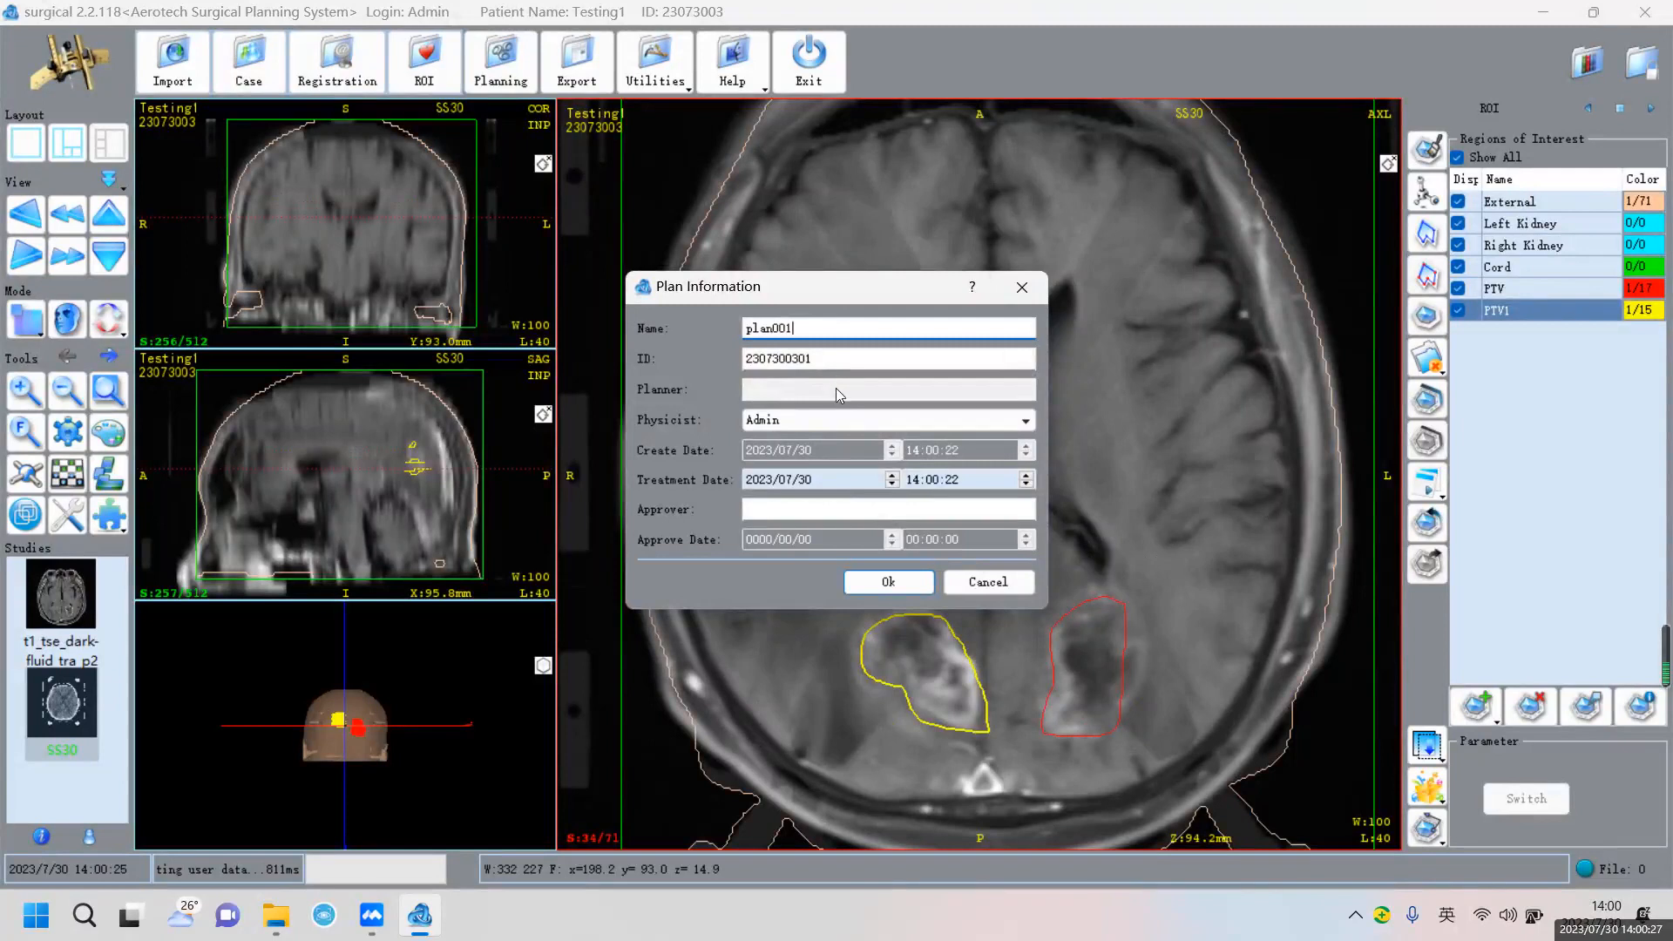
{"action": "left_click", "coordinate": [889, 582]}
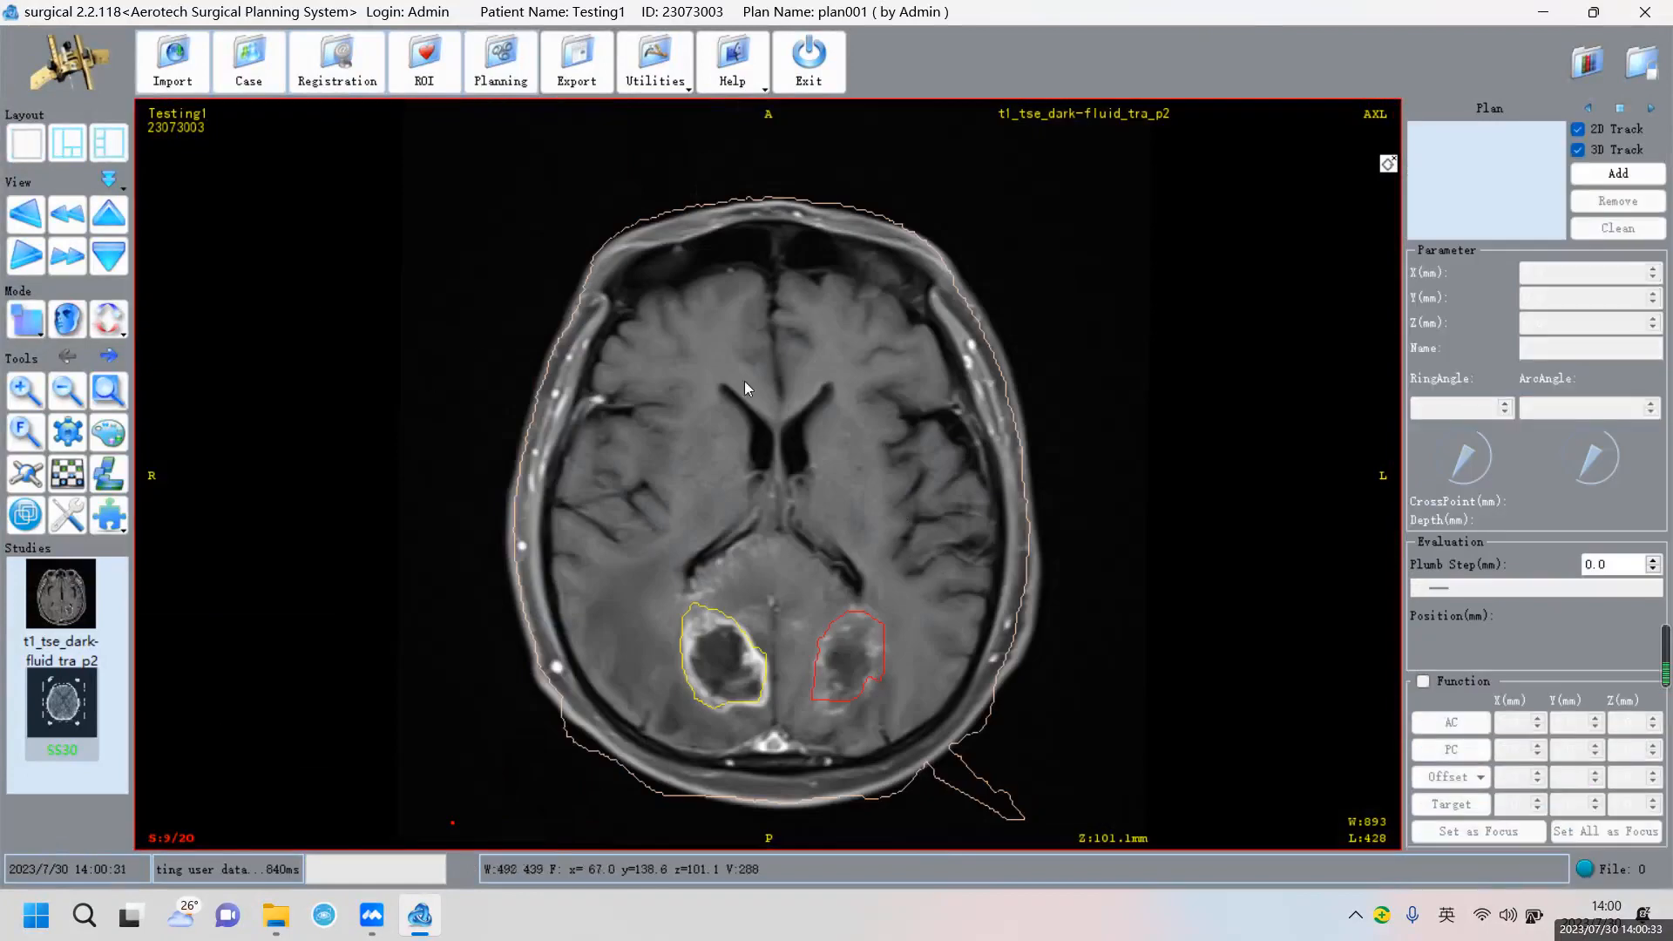
{"action": "left_click", "coordinate": [109, 142]}
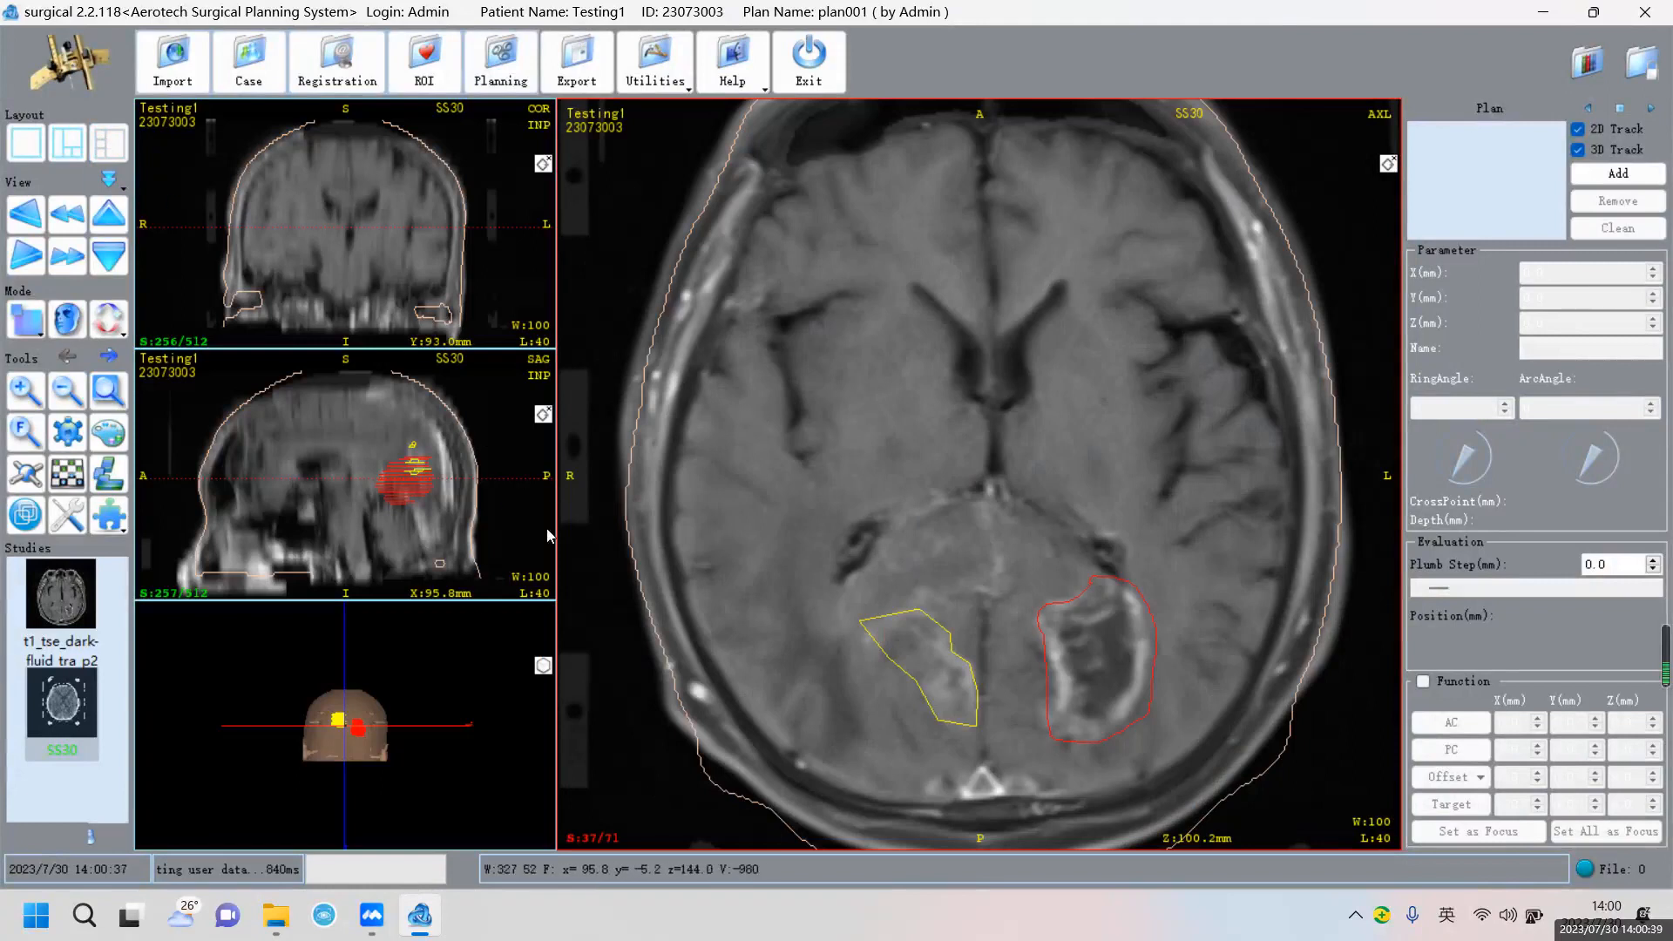
{"action": "scroll", "coordinate": [1106, 572], "scroll_direction": "down", "scroll_amount": 3}
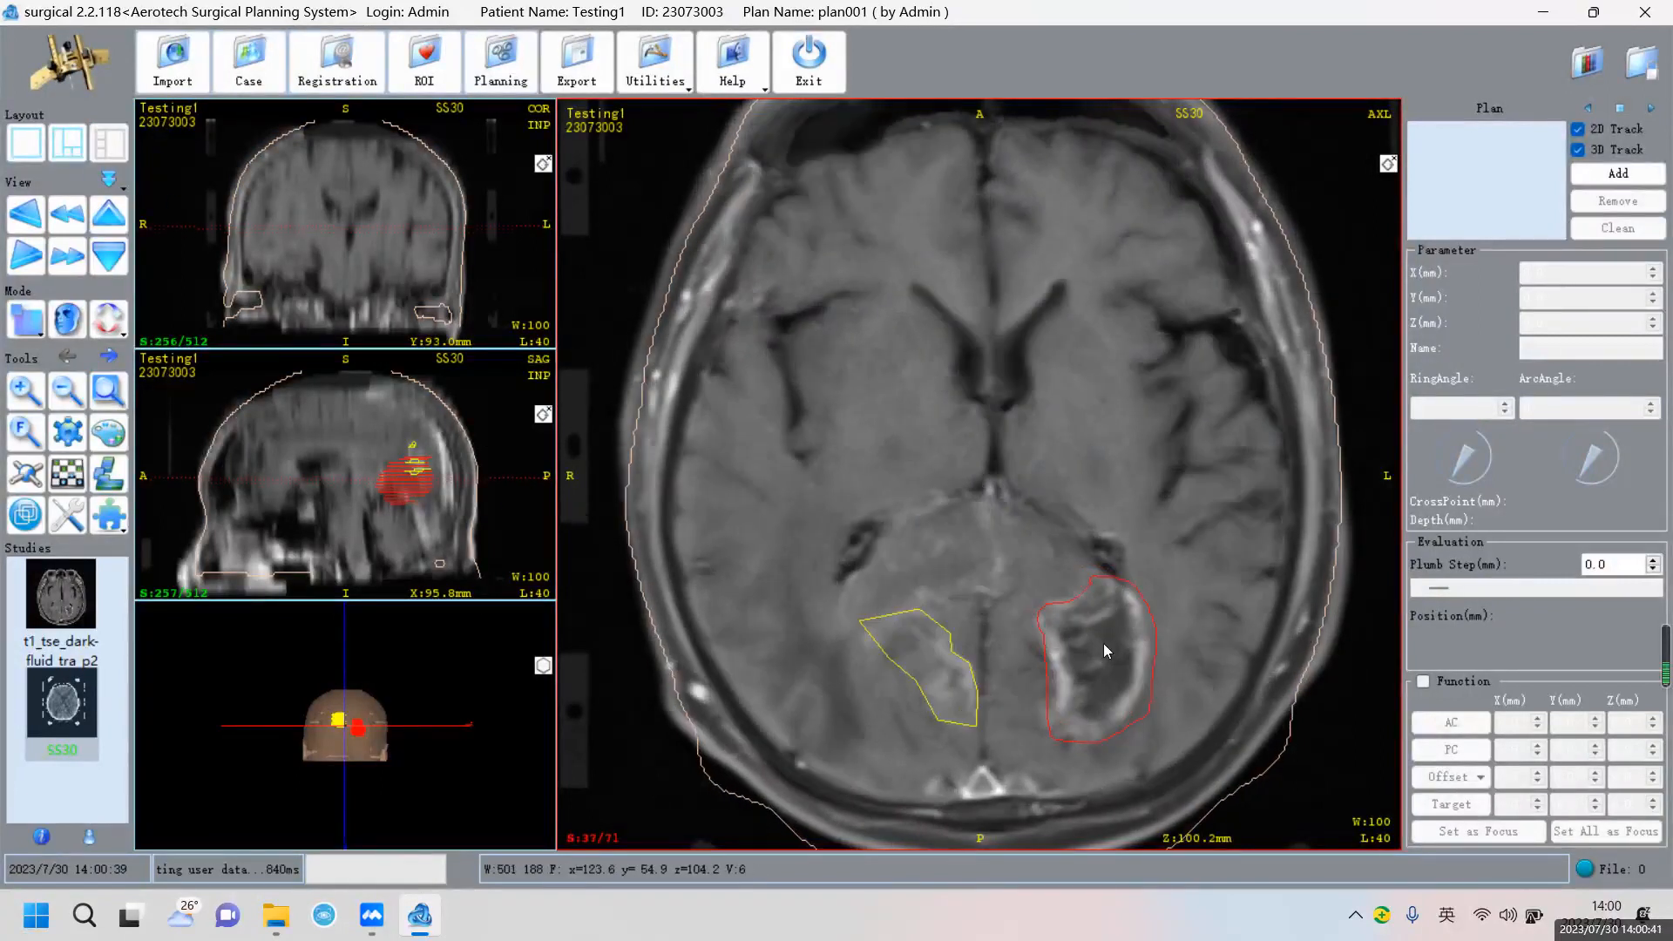
{"action": "scroll", "coordinate": [1105, 647], "scroll_direction": "up", "scroll_amount": 3}
{"action": "scroll", "coordinate": [1105, 641], "scroll_direction": "down", "scroll_amount": 1}
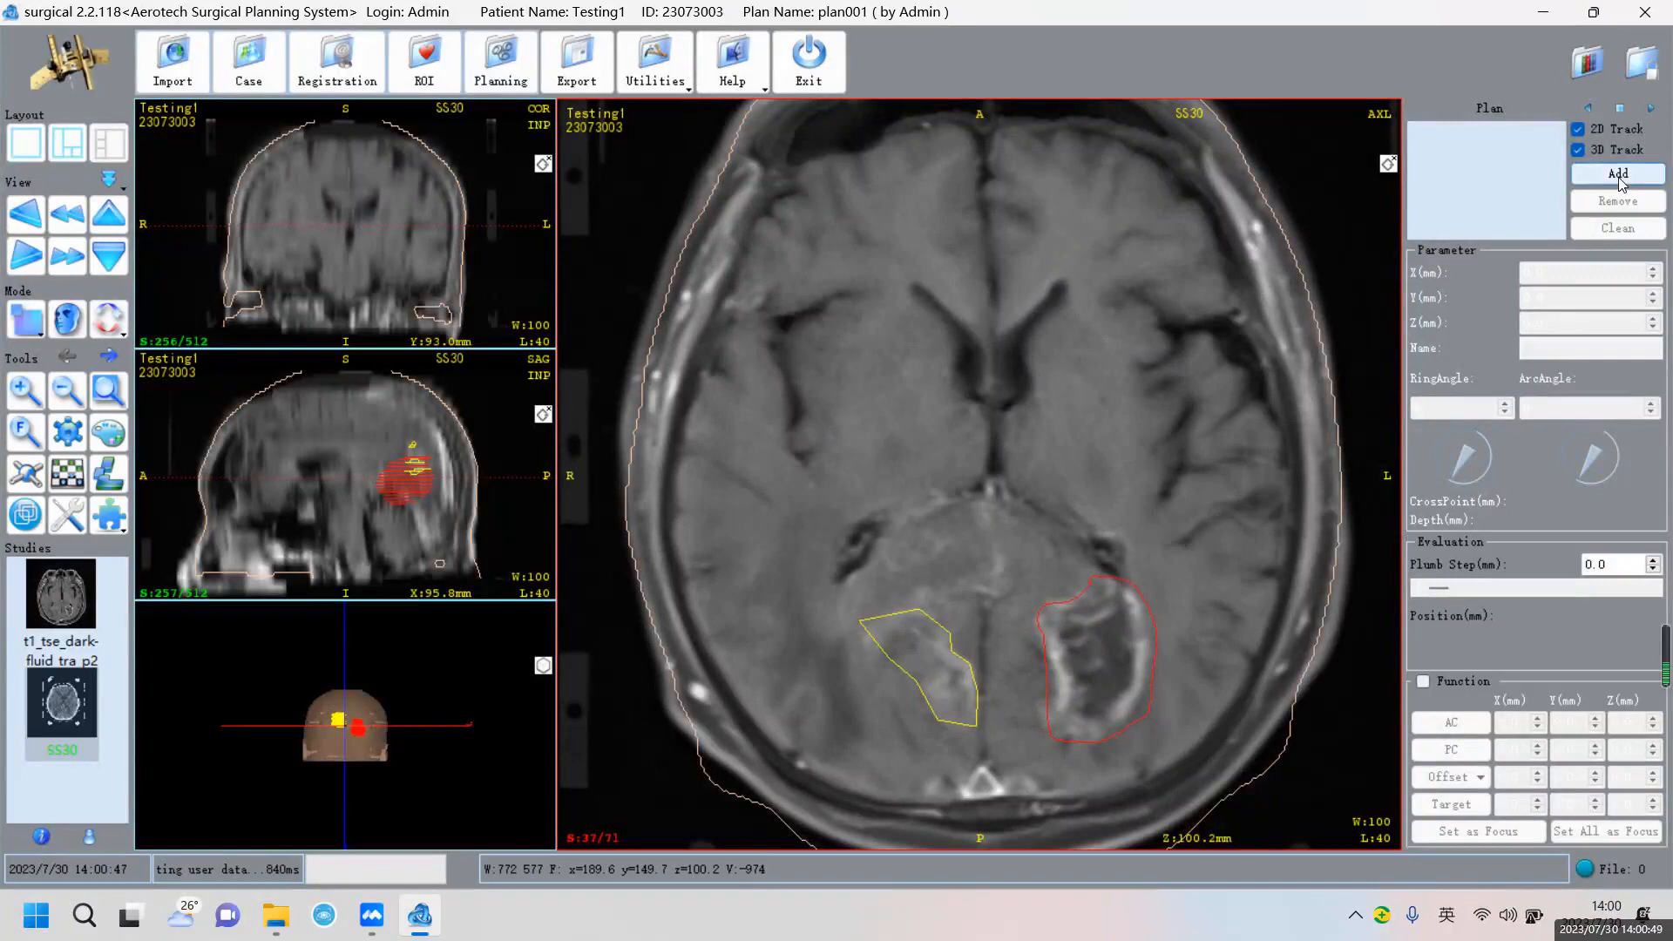
Add trajectory 1 with its target at 122.8, 54.4, 104.2 mm inside the red PTV tumour
{"action": "scroll", "coordinate": [1110, 665], "scroll_direction": "down", "scroll_amount": 1}
{"action": "scroll", "coordinate": [1110, 663], "scroll_direction": "up", "scroll_amount": 2}
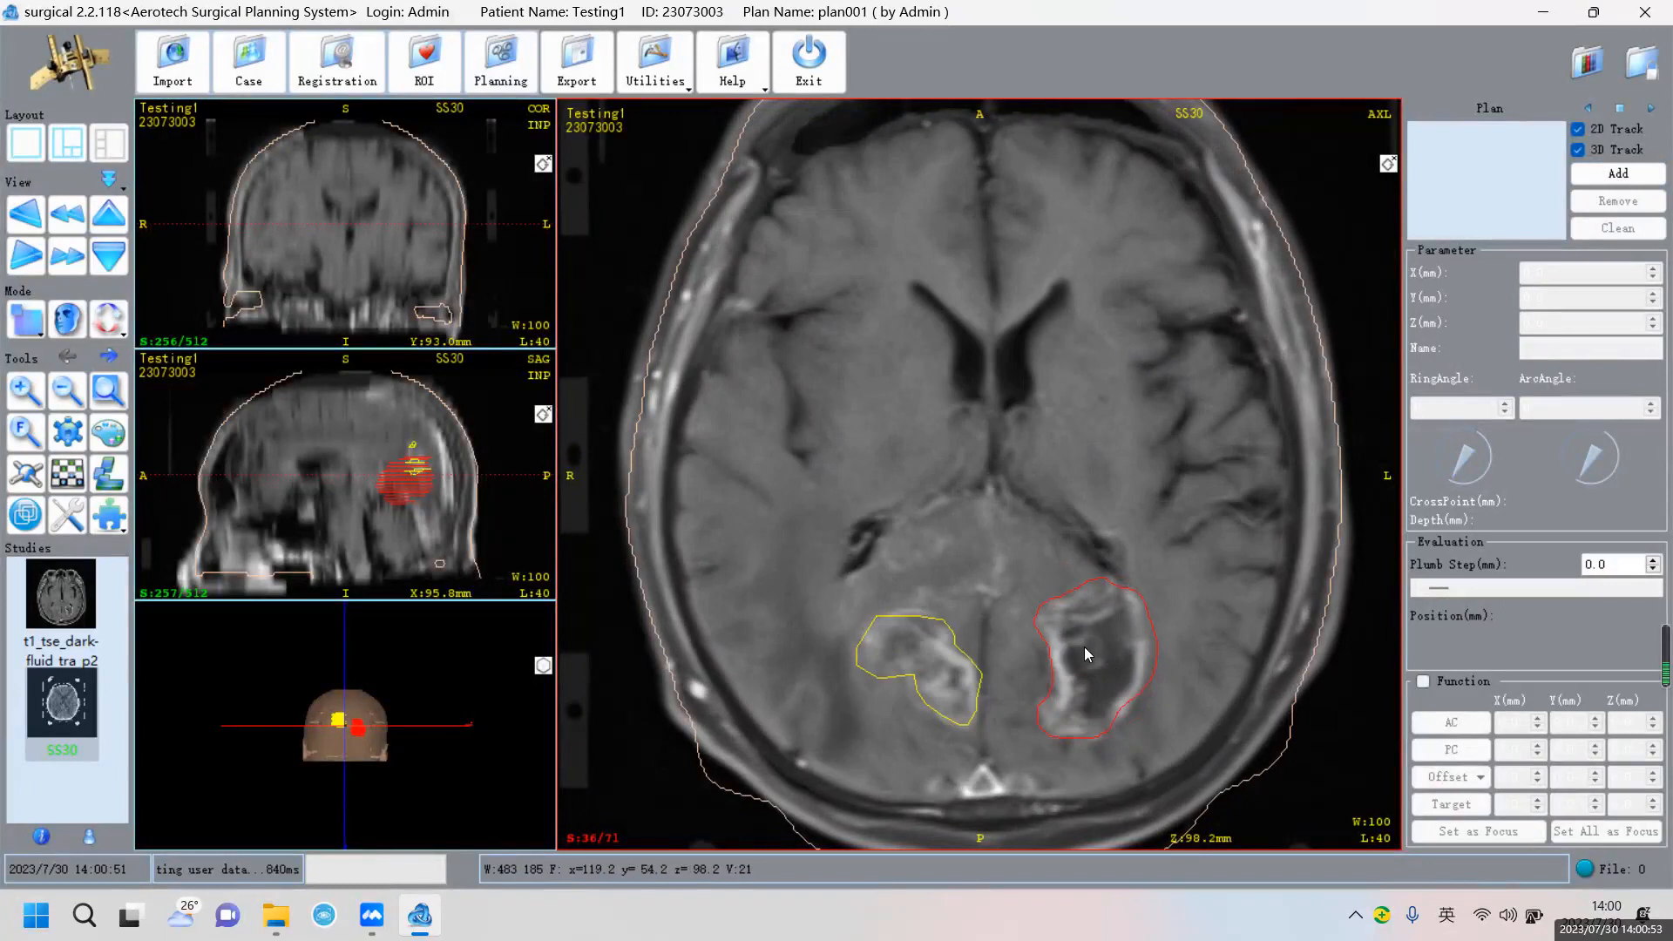
{"action": "scroll", "coordinate": [1085, 650], "scroll_direction": "down", "scroll_amount": 3}
{"action": "scroll", "coordinate": [1085, 652], "scroll_direction": "up", "scroll_amount": 1}
{"action": "scroll", "coordinate": [1085, 652], "scroll_direction": "down", "scroll_amount": 3}
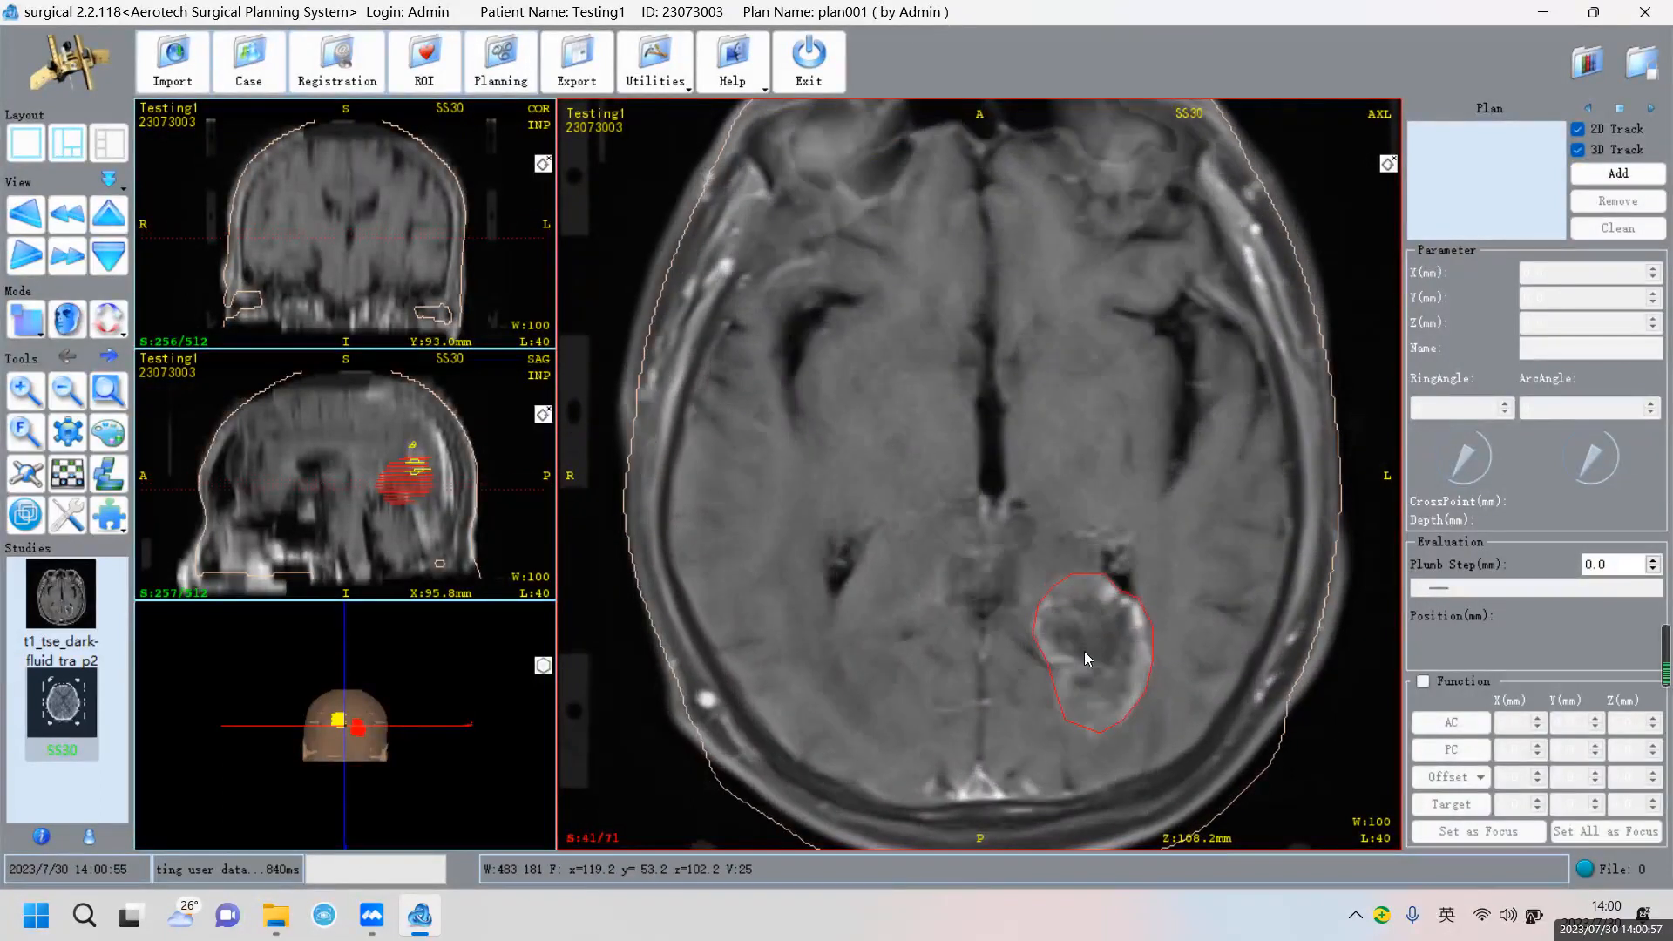
{"action": "scroll", "coordinate": [1084, 658], "scroll_direction": "up", "scroll_amount": 2}
{"action": "scroll", "coordinate": [1109, 651], "scroll_direction": "down", "scroll_amount": 2}
{"action": "scroll", "coordinate": [1098, 649], "scroll_direction": "up", "scroll_amount": 2}
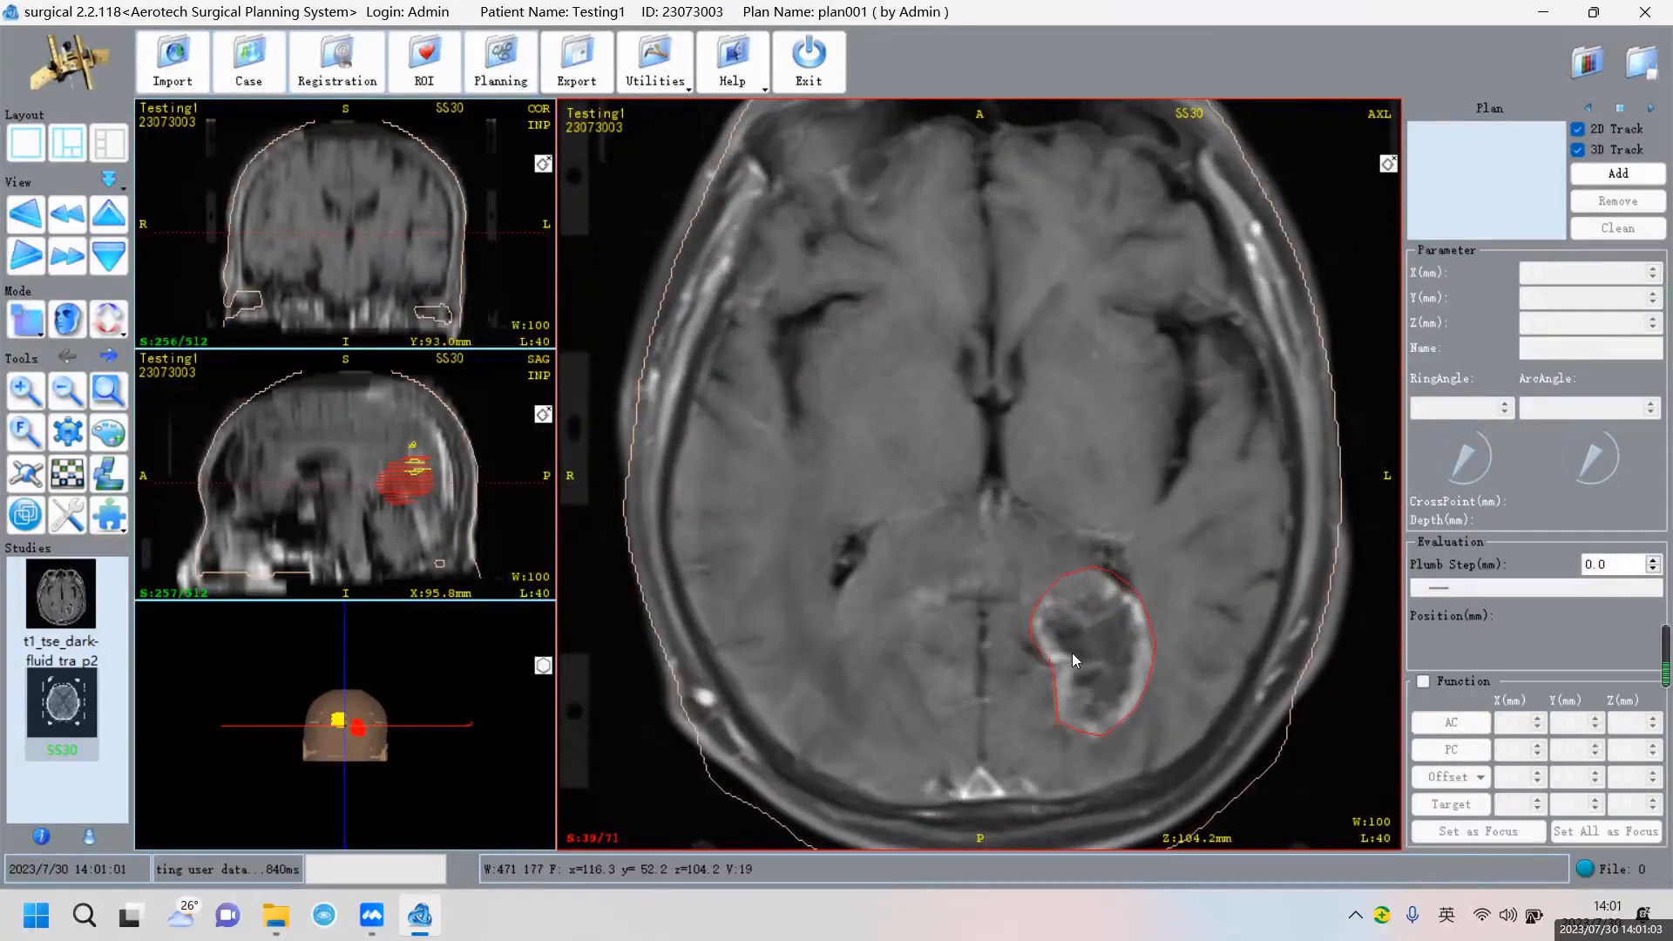
{"action": "left_click", "coordinate": [1619, 173]}
{"action": "left_click", "coordinate": [1617, 174]}
{"action": "left_click", "coordinate": [1100, 647]}
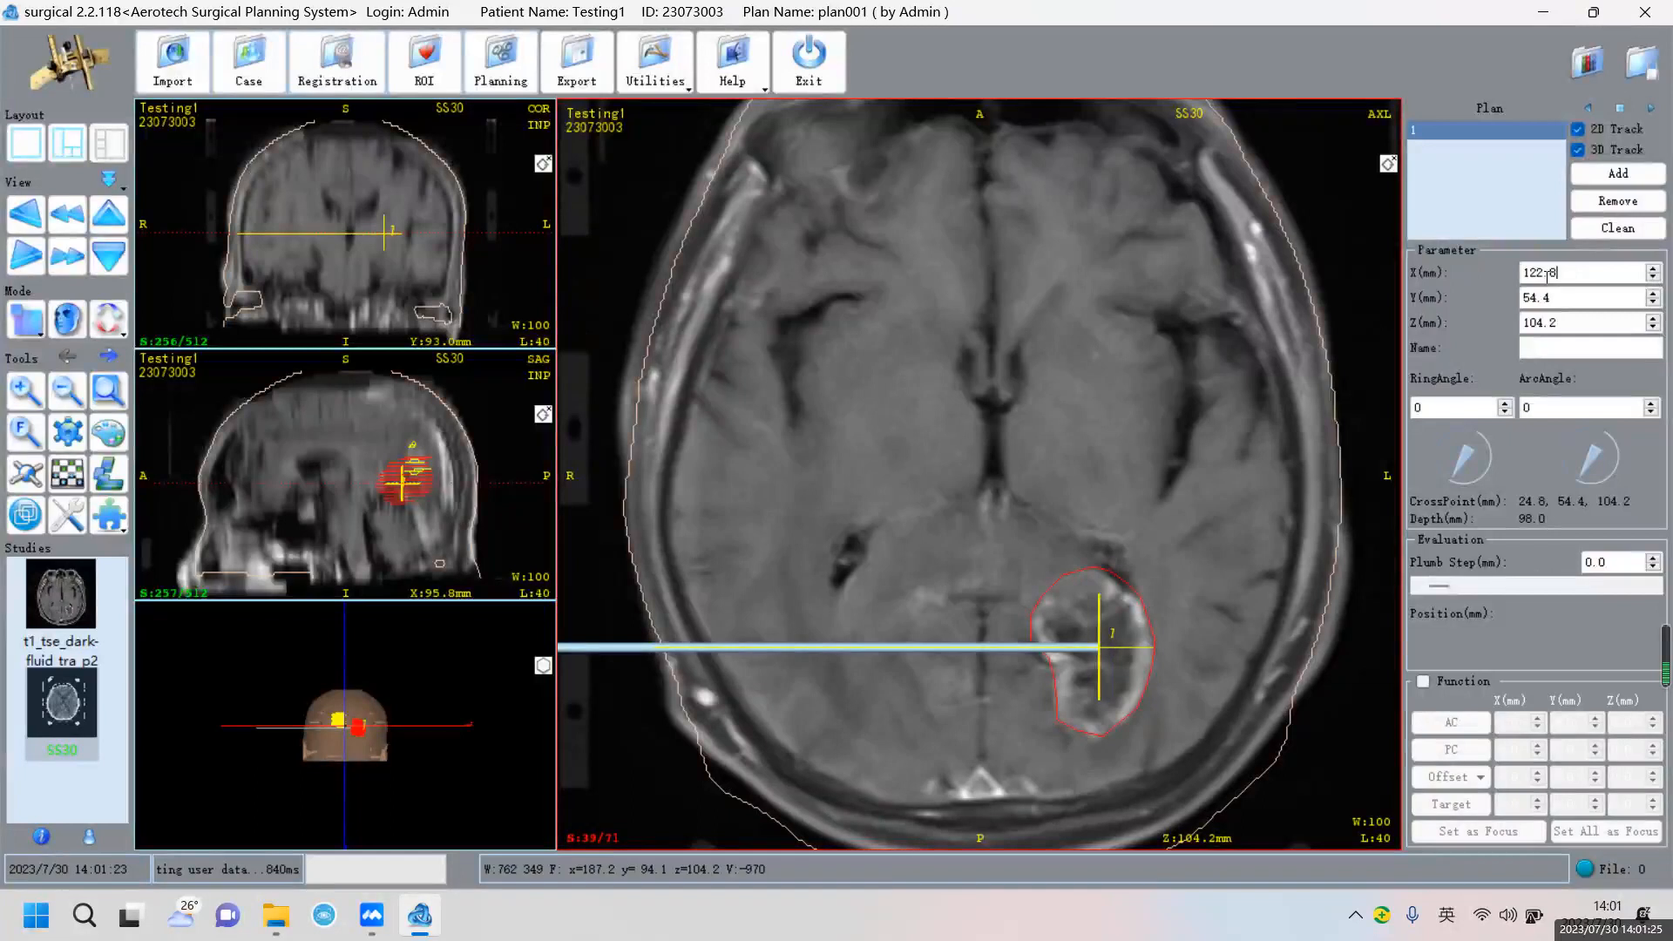
Set trajectory 1's target X 123.0, Z 104.0, ring angle 163 and arc angle 133
{"action": "left_click", "coordinate": [1653, 269]}
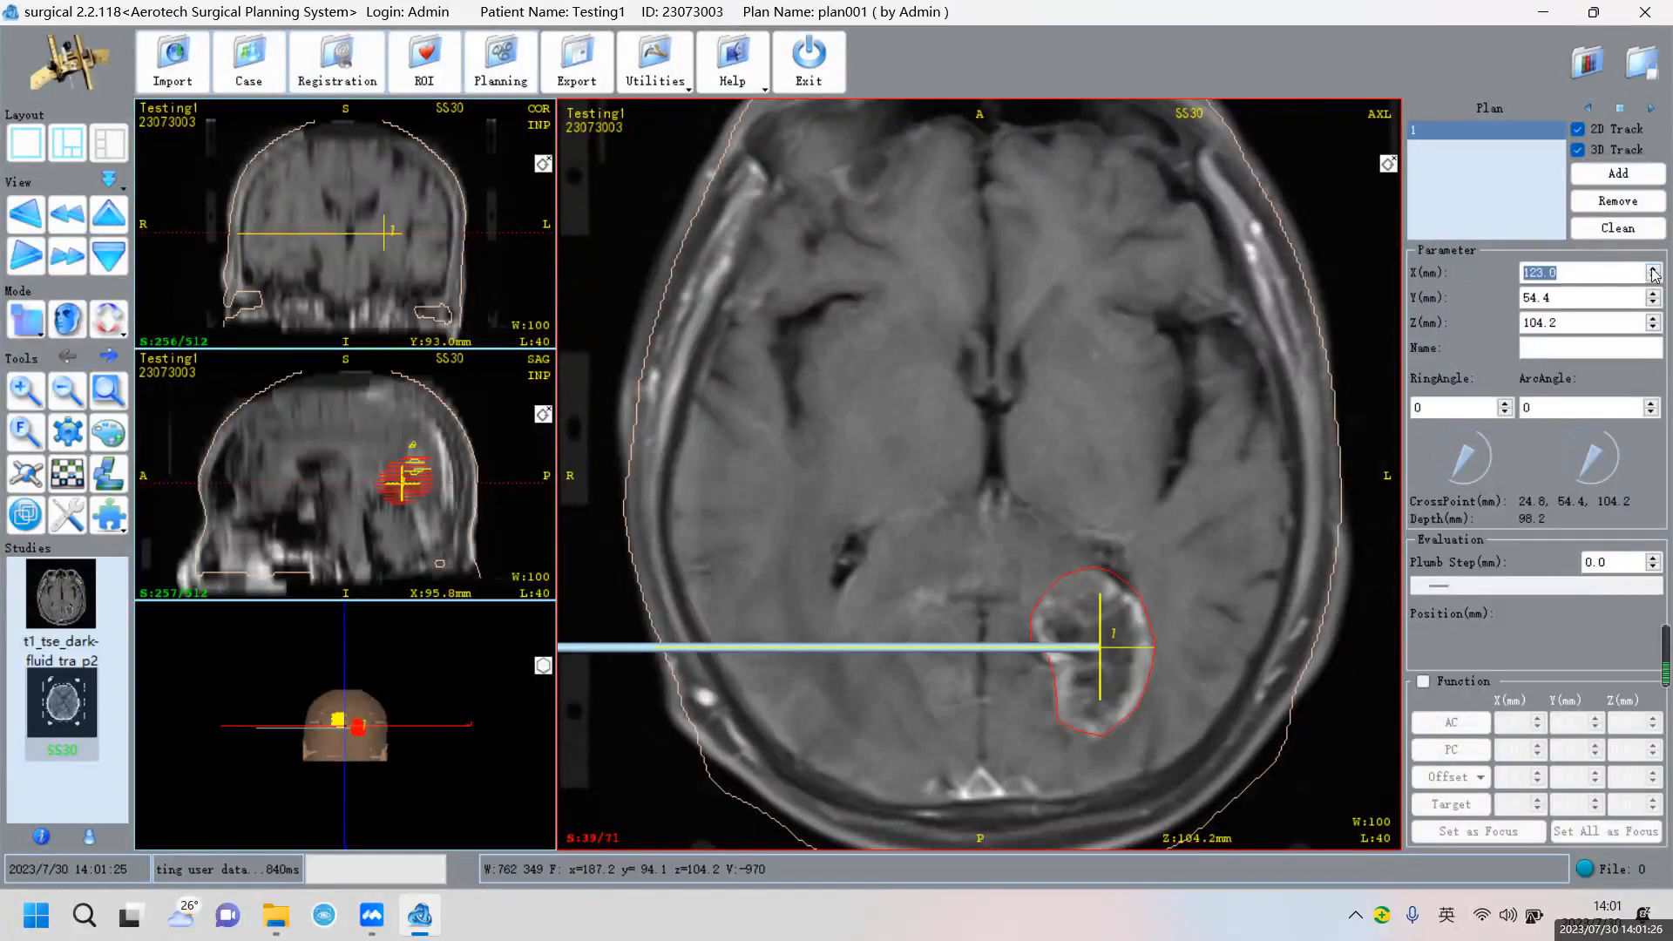
{"action": "left_click", "coordinate": [1583, 320]}
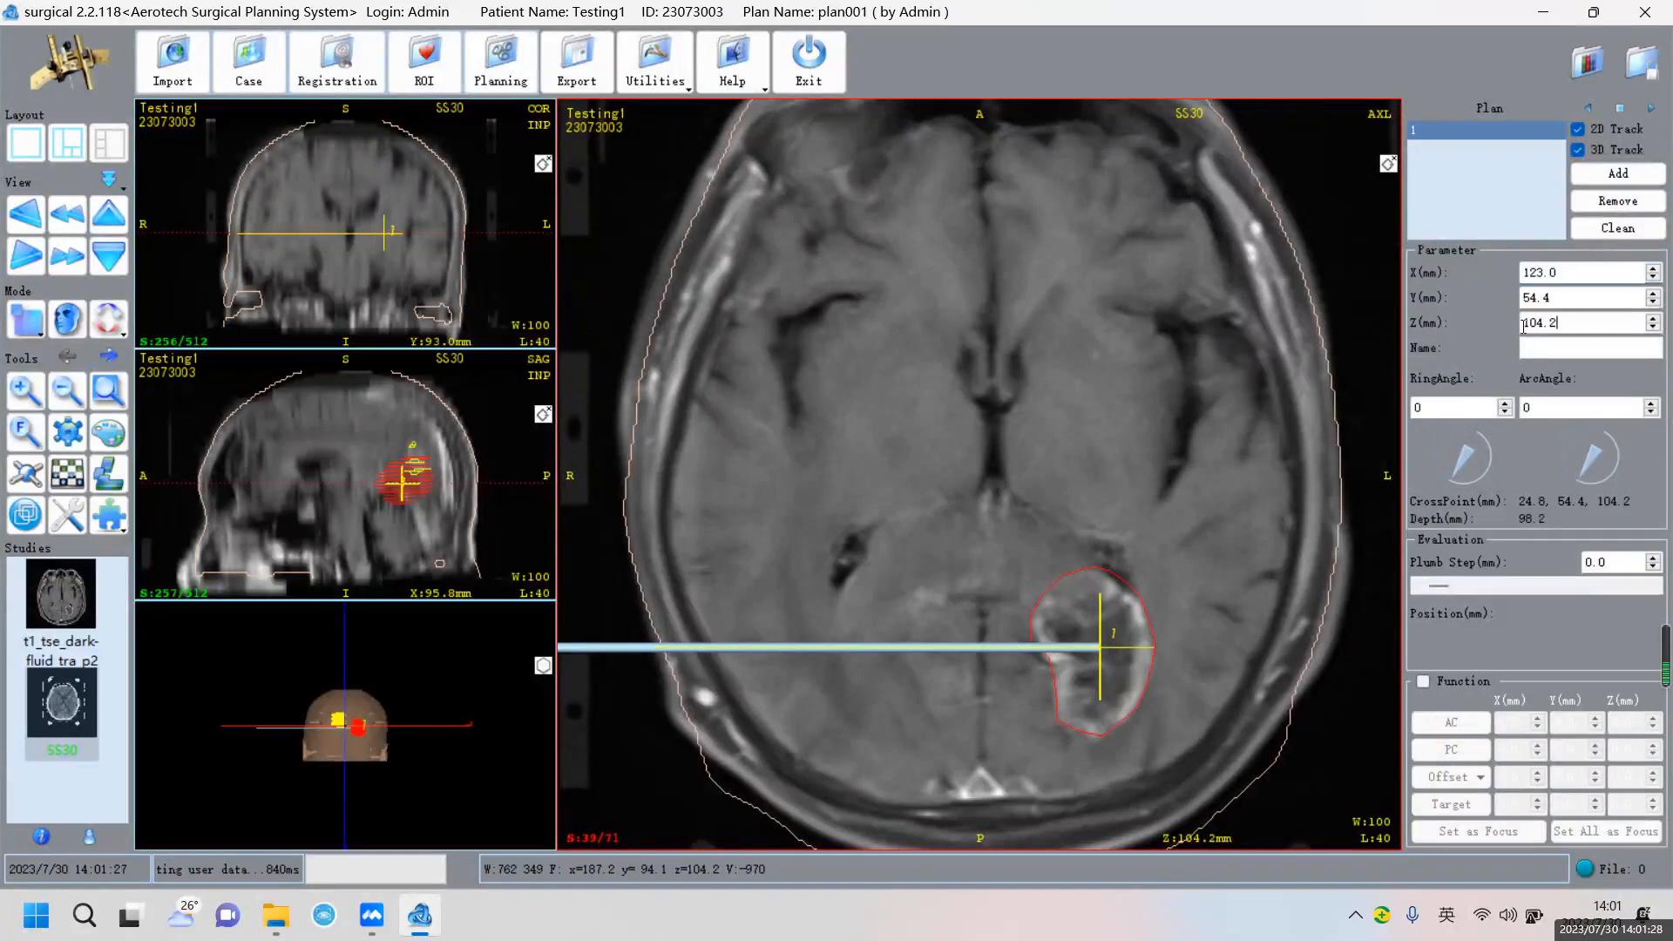
{"action": "left_click", "coordinate": [1652, 330]}
{"action": "left_click", "coordinate": [1543, 298]}
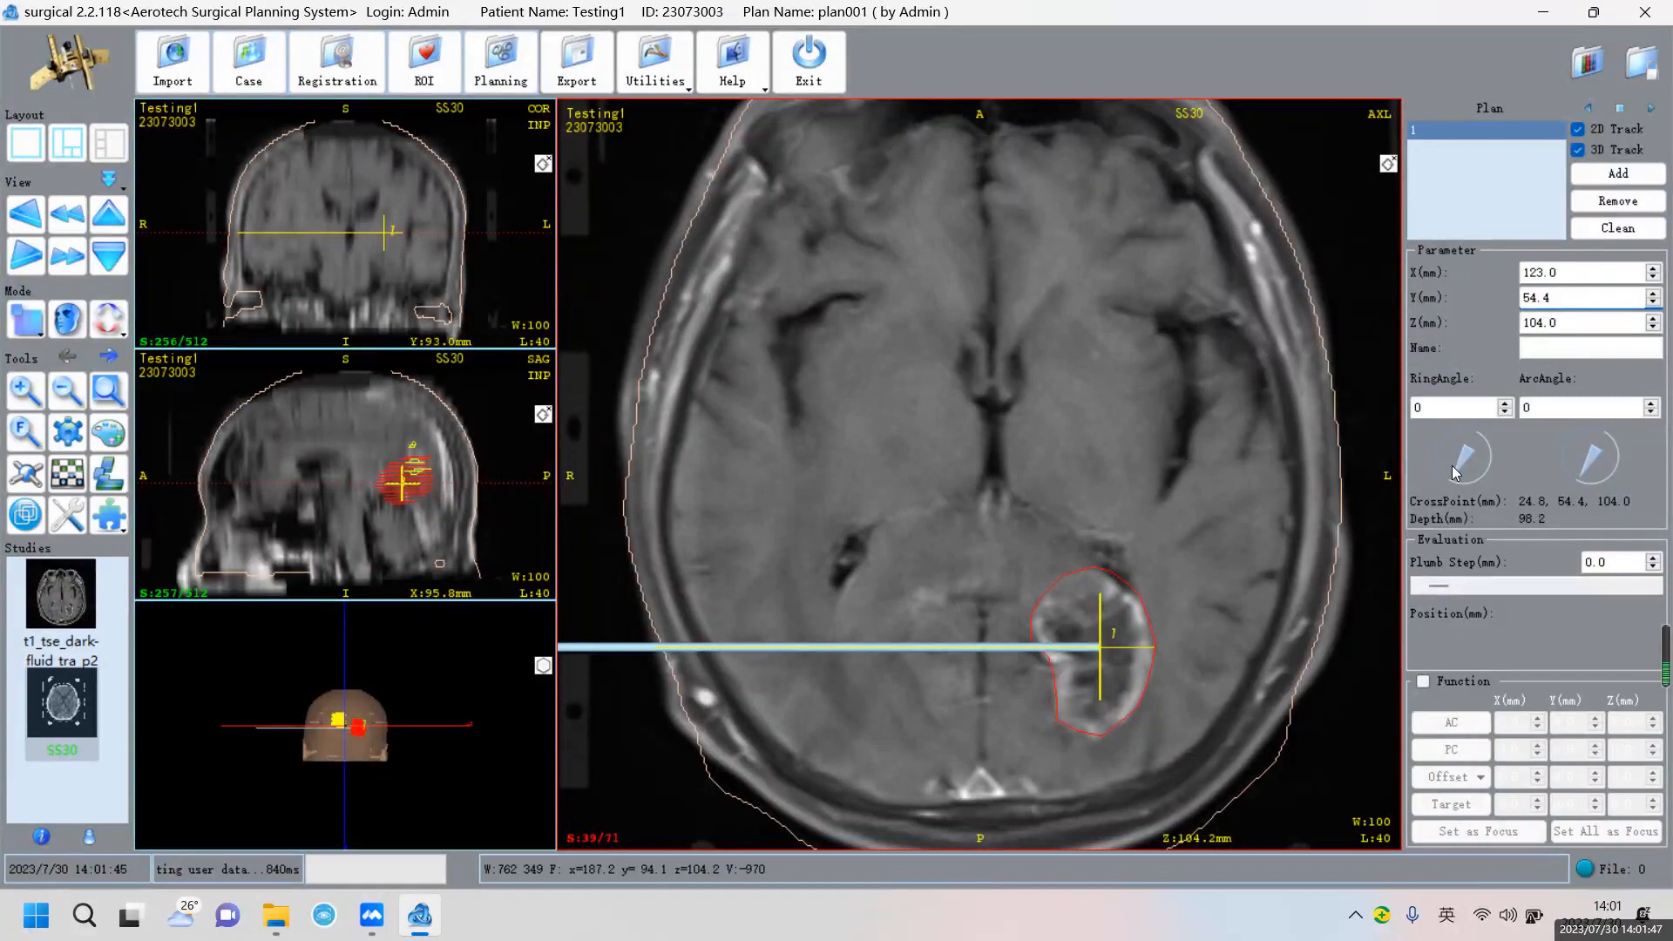
{"action": "left_click_drag", "start_coordinate": [1455, 473], "coordinate": [1459, 436]}
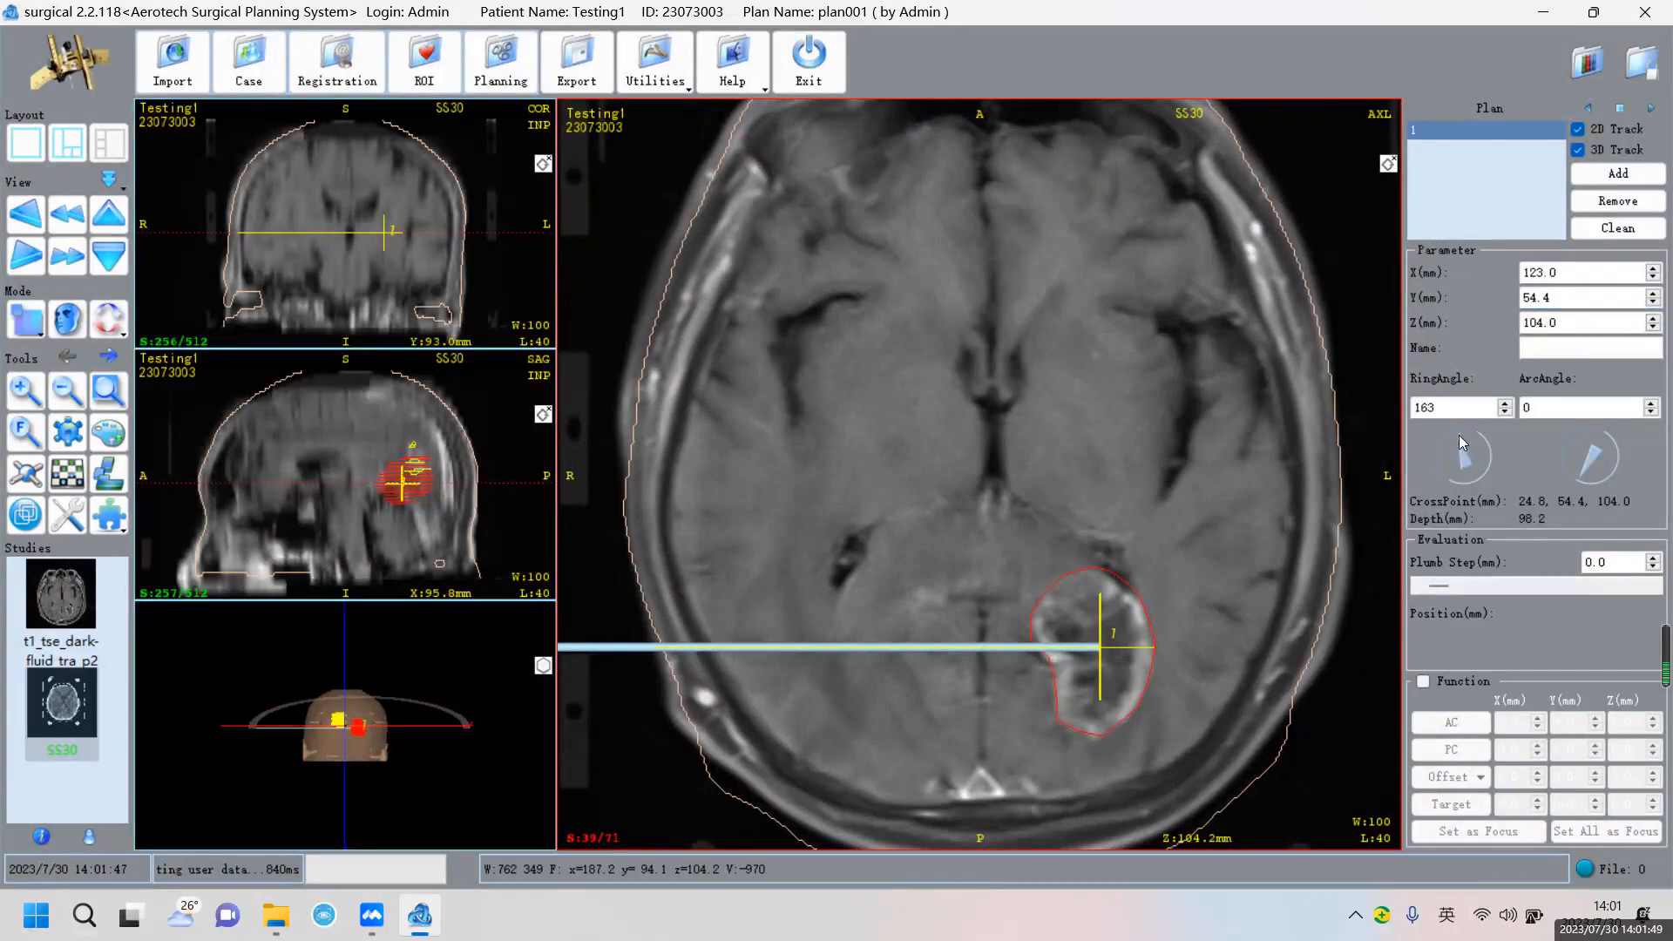
{"action": "left_click_drag", "start_coordinate": [1581, 468], "coordinate": [1628, 453]}
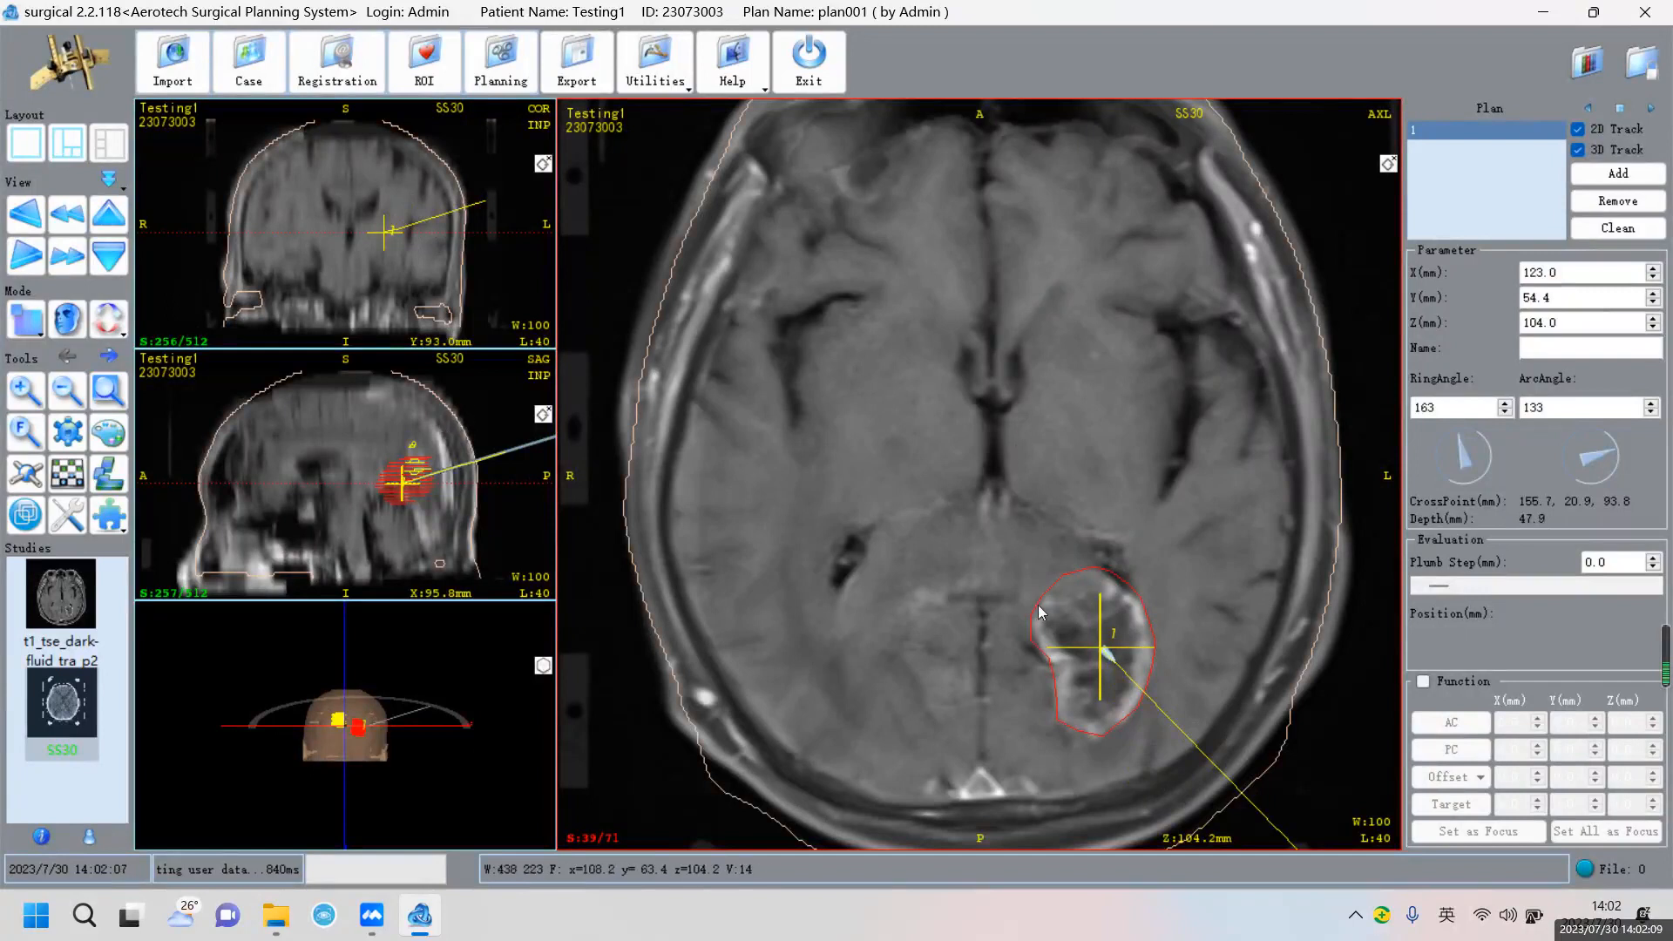
Set trajectory 1's ring angle to 144, then target trajectory 2 at 82.6, 50.7, 86.2 mm in the yellow lesion
{"action": "left_click_drag", "start_coordinate": [1453, 439], "coordinate": [1454, 437]}
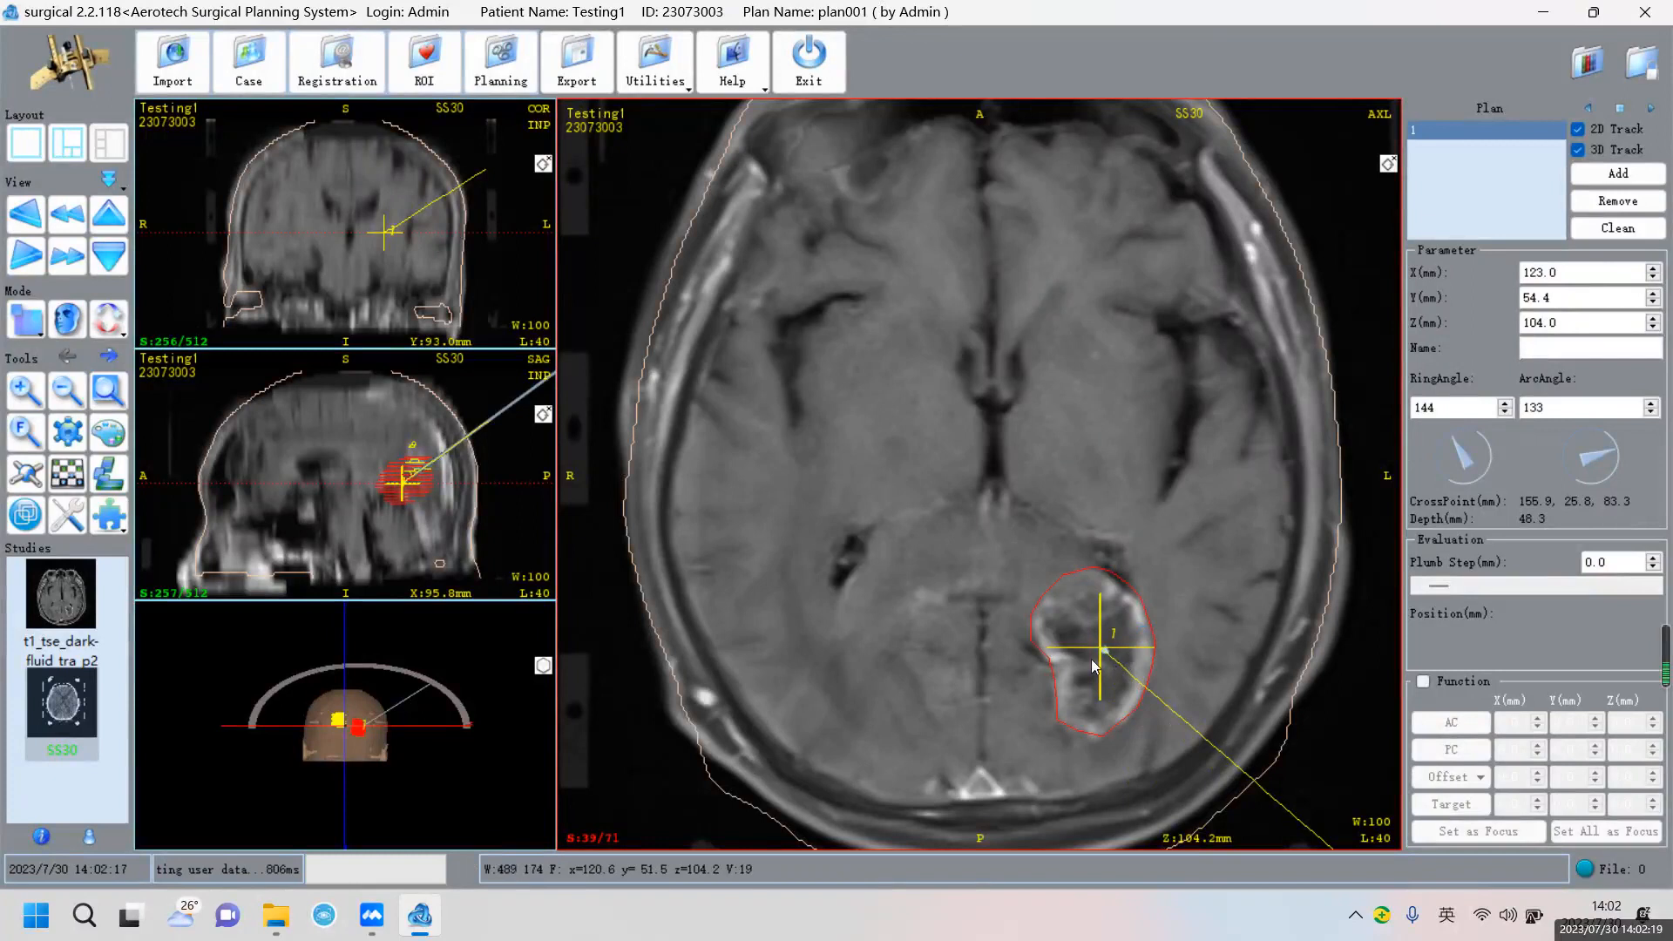
{"action": "scroll", "coordinate": [1072, 624], "scroll_direction": "up", "scroll_amount": 1}
{"action": "scroll", "coordinate": [1071, 622], "scroll_direction": "up", "scroll_amount": 3}
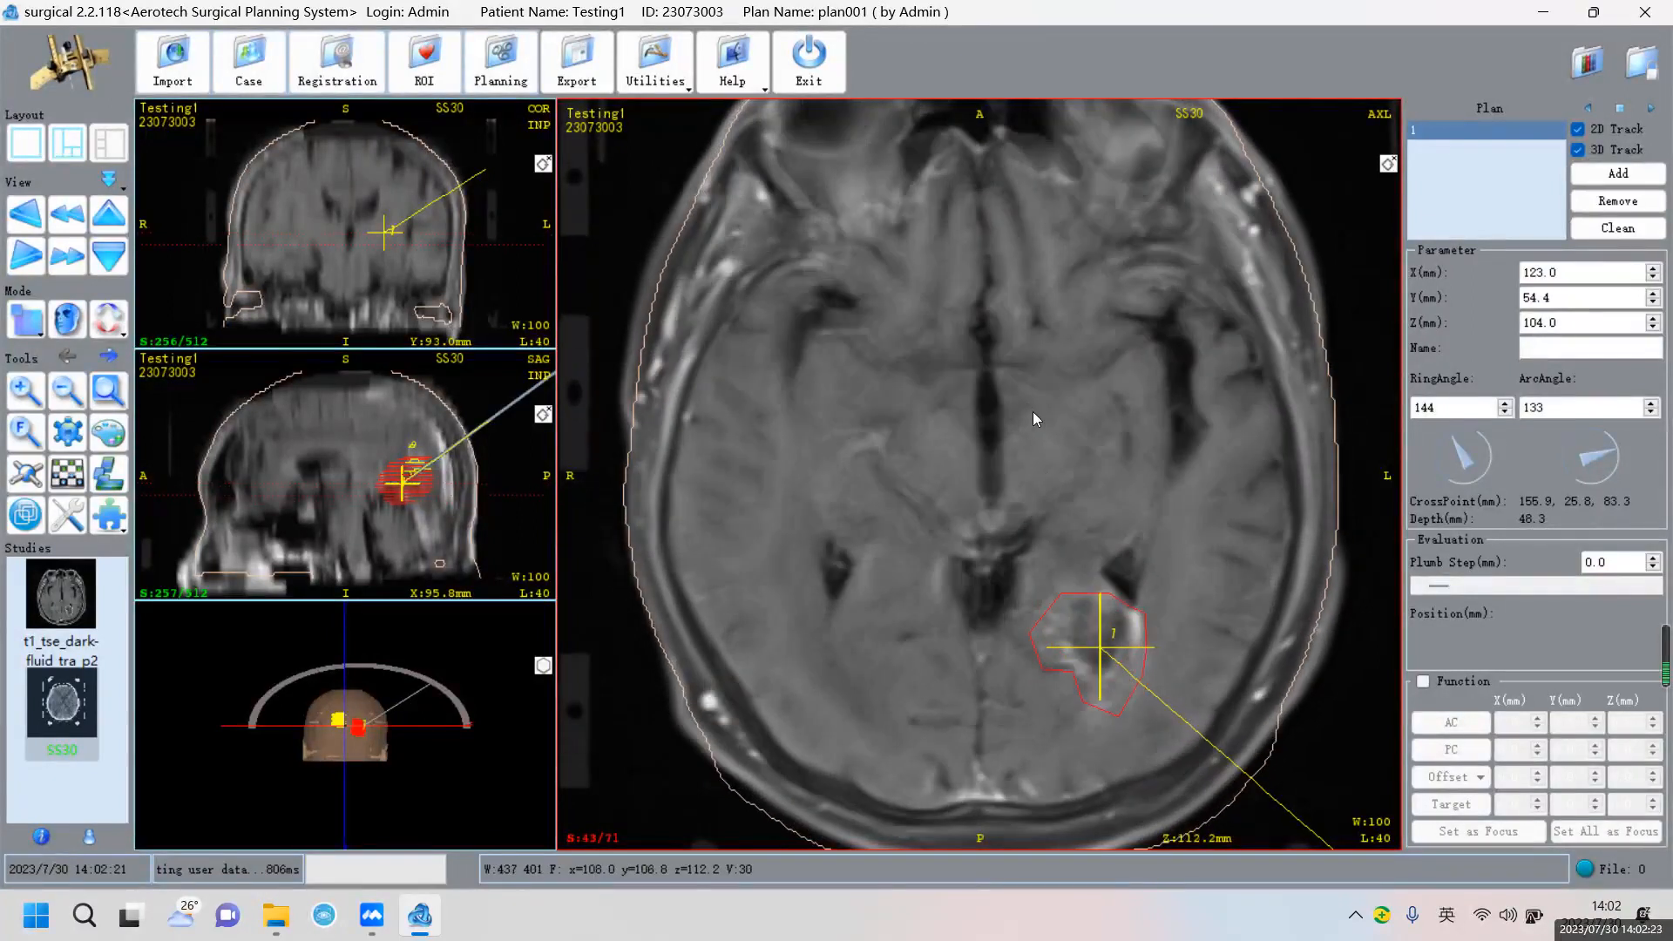
{"action": "scroll", "coordinate": [1023, 423], "scroll_direction": "down", "scroll_amount": 10}
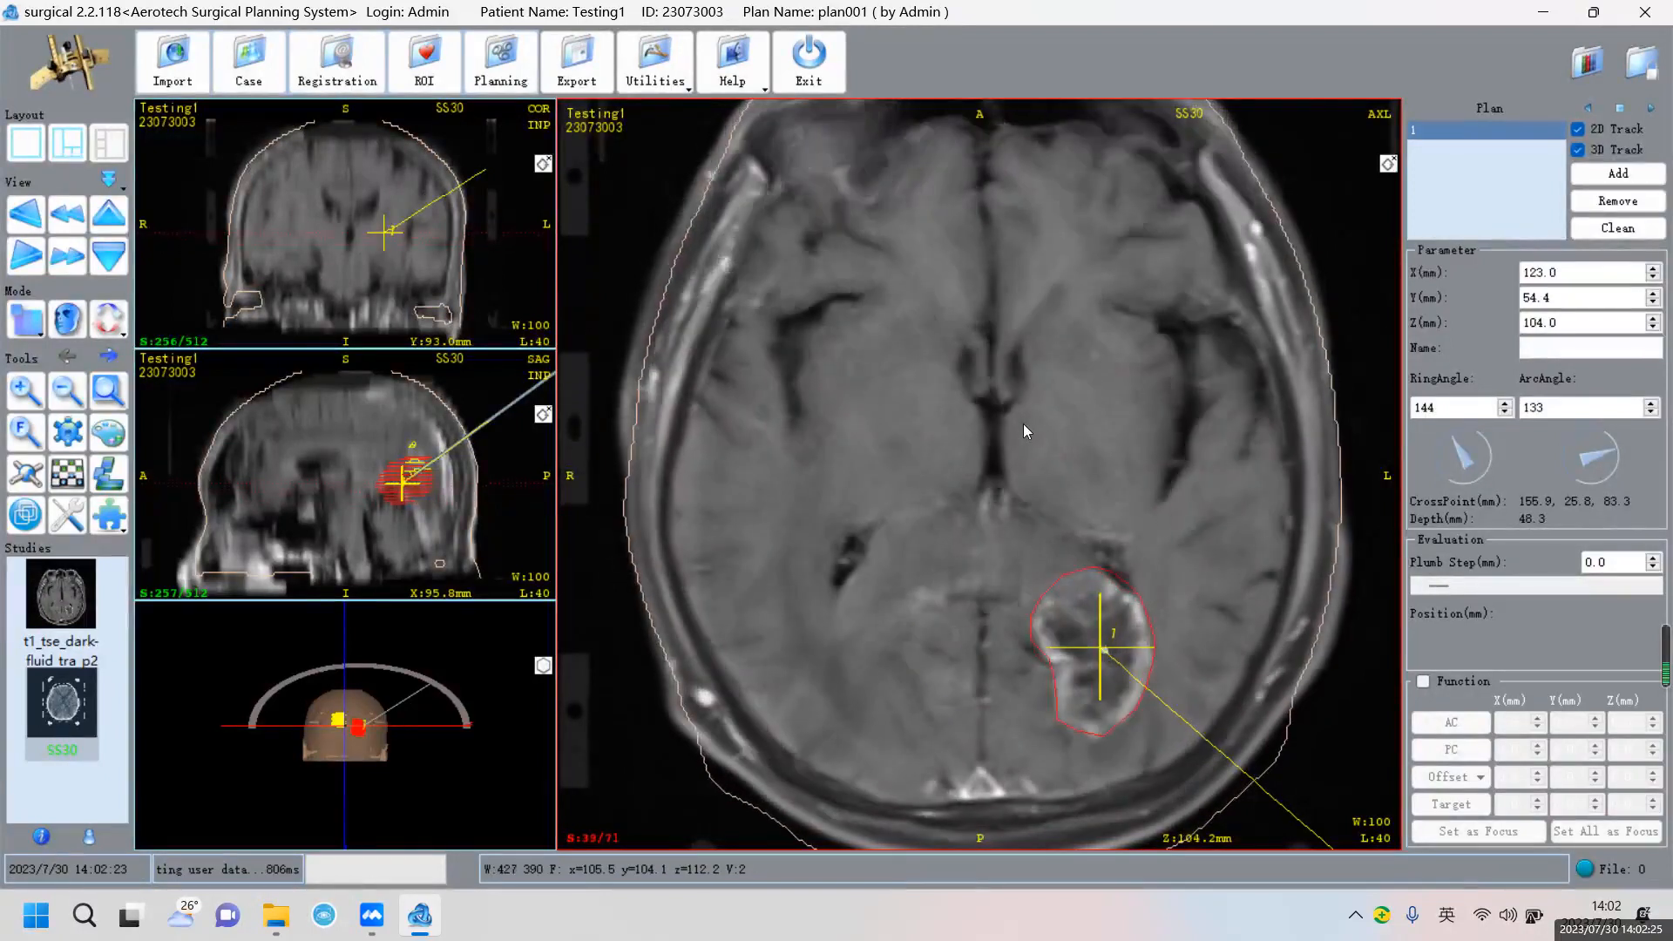
{"action": "scroll", "coordinate": [1023, 423], "scroll_direction": "up", "scroll_amount": 11}
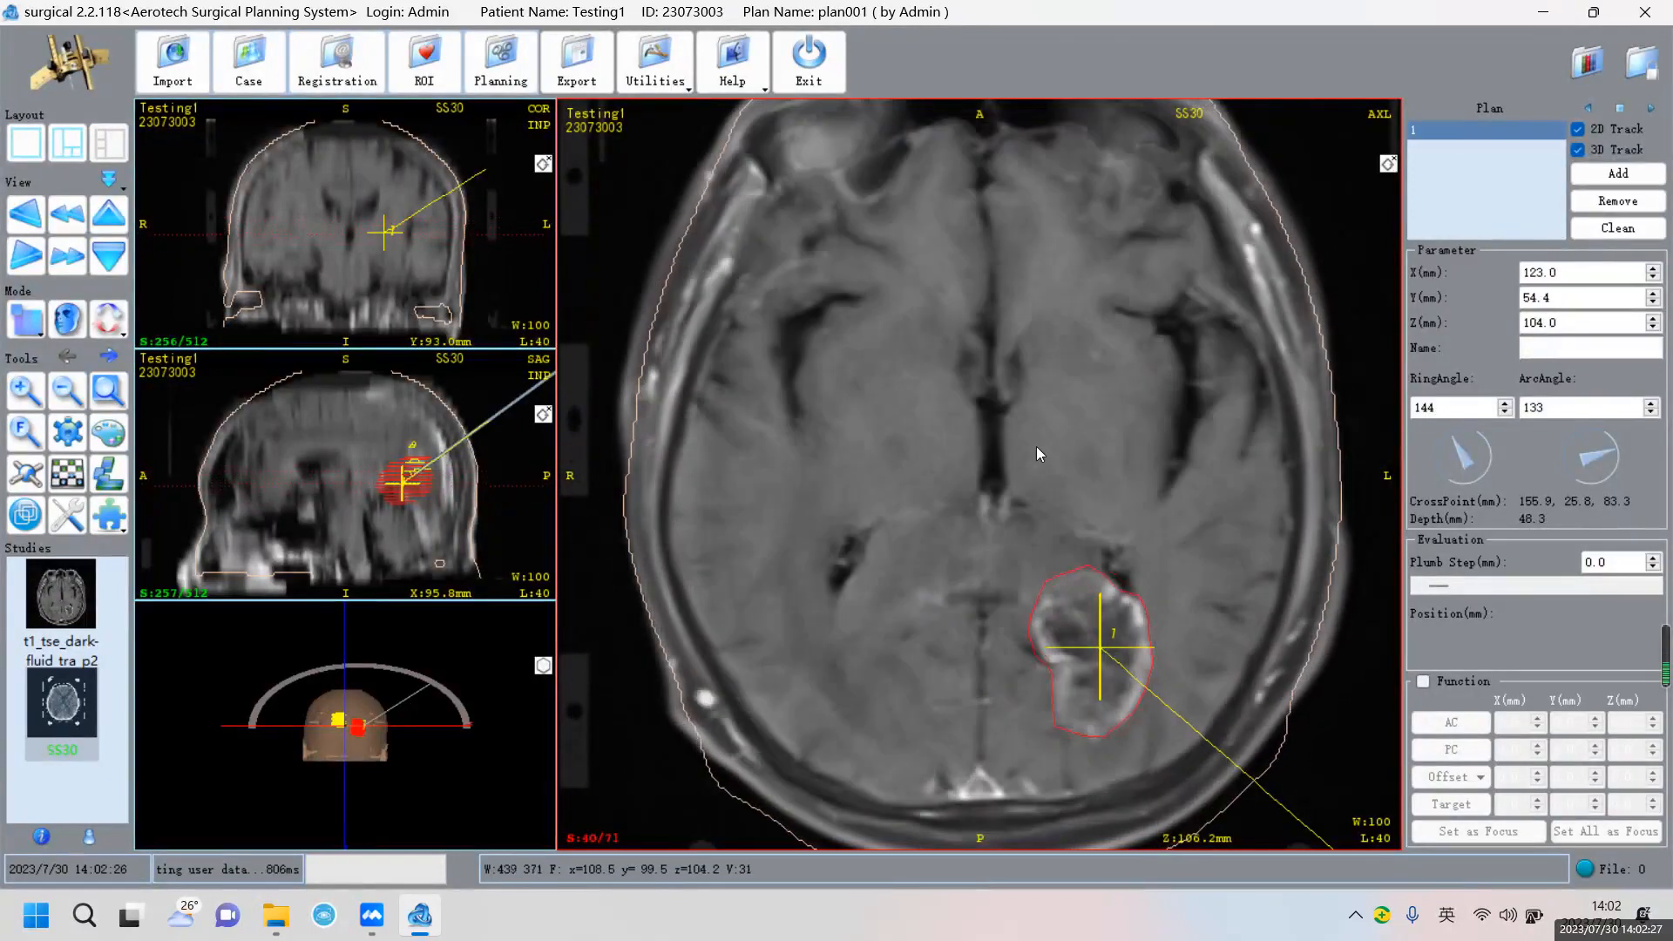
{"action": "scroll", "coordinate": [1038, 462], "scroll_direction": "down", "scroll_amount": 2}
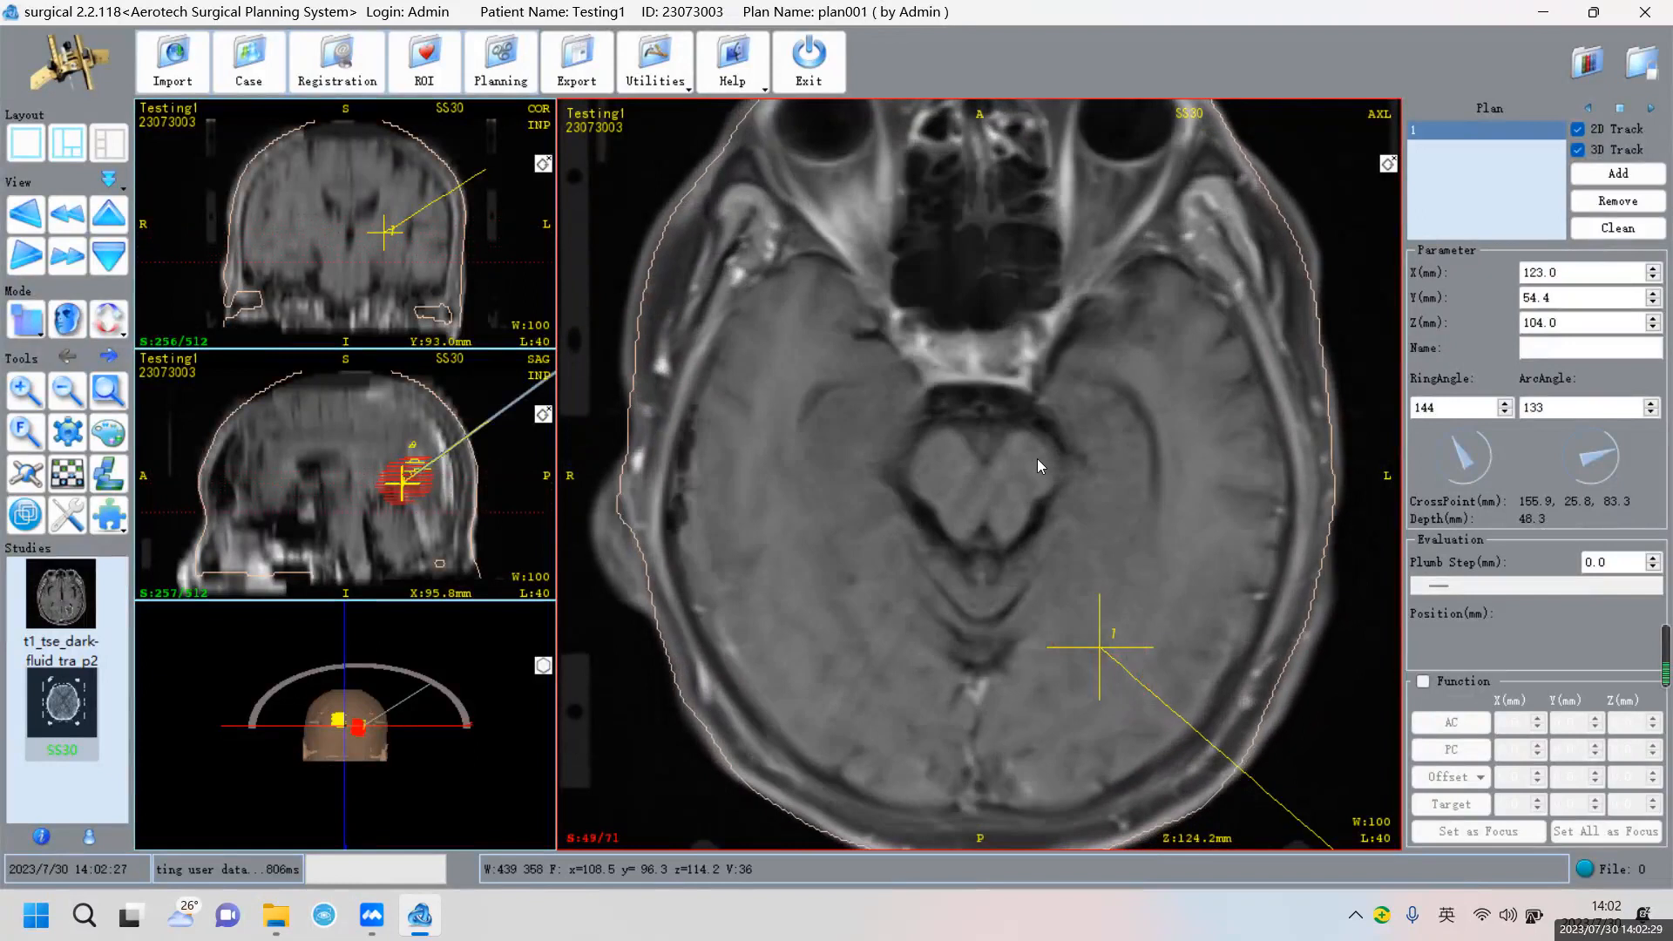
{"action": "scroll", "coordinate": [1037, 459], "scroll_direction": "down", "scroll_amount": 13}
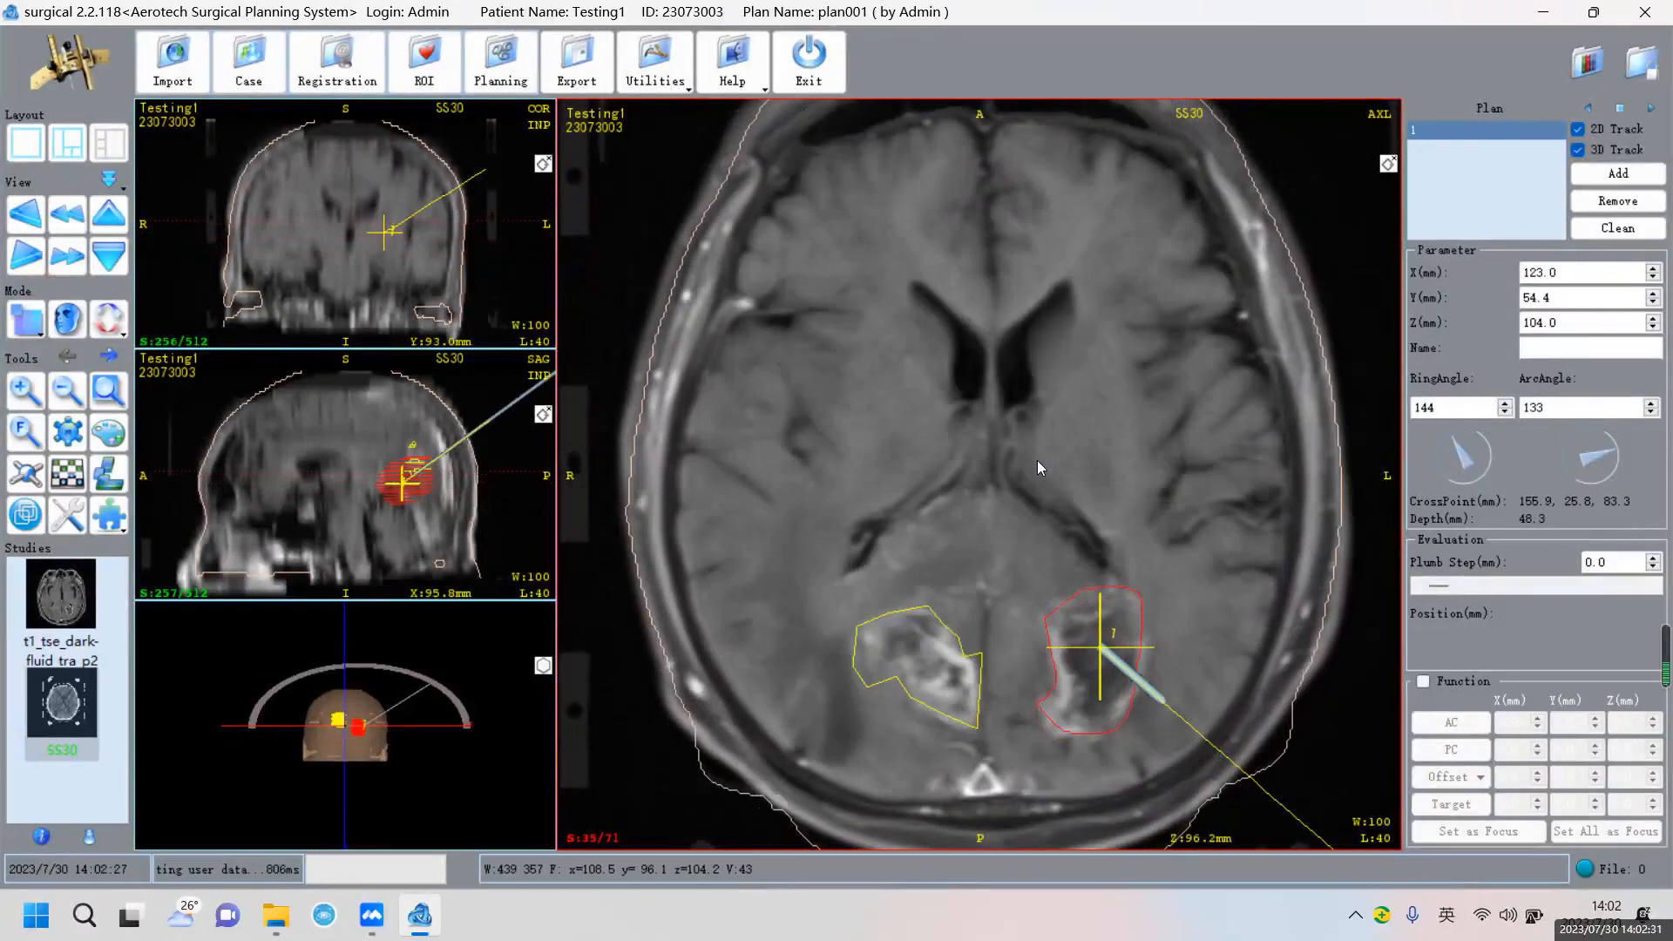
{"action": "scroll", "coordinate": [1037, 460], "scroll_direction": "up", "scroll_amount": 5}
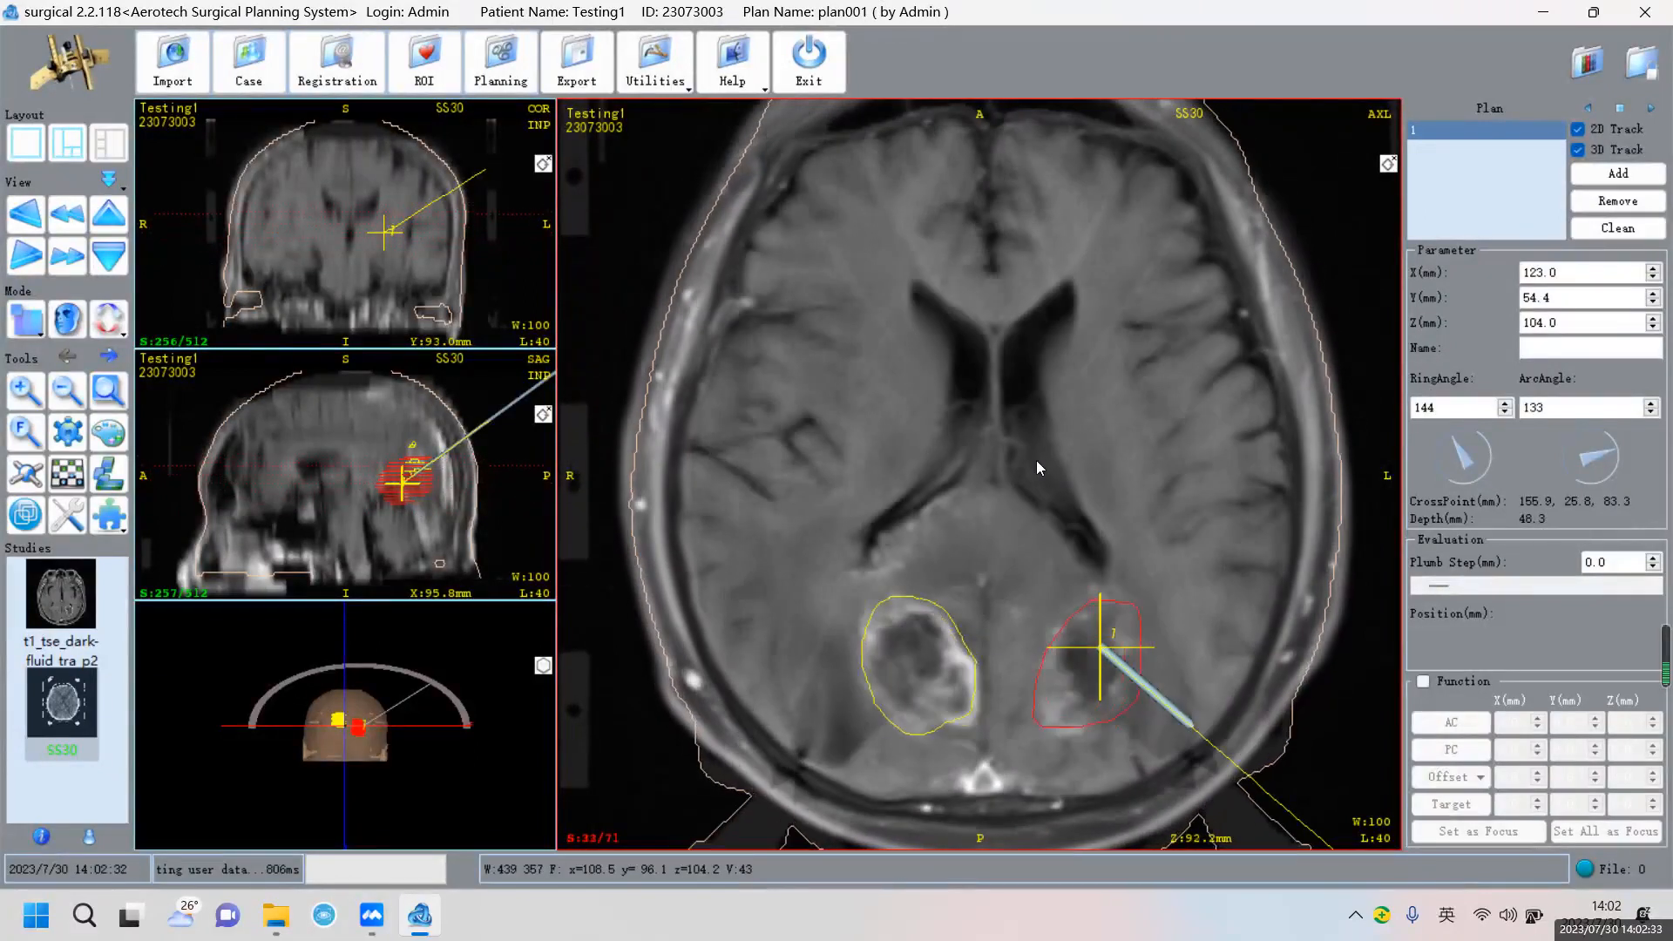
{"action": "scroll", "coordinate": [1037, 458], "scroll_direction": "up", "scroll_amount": 5}
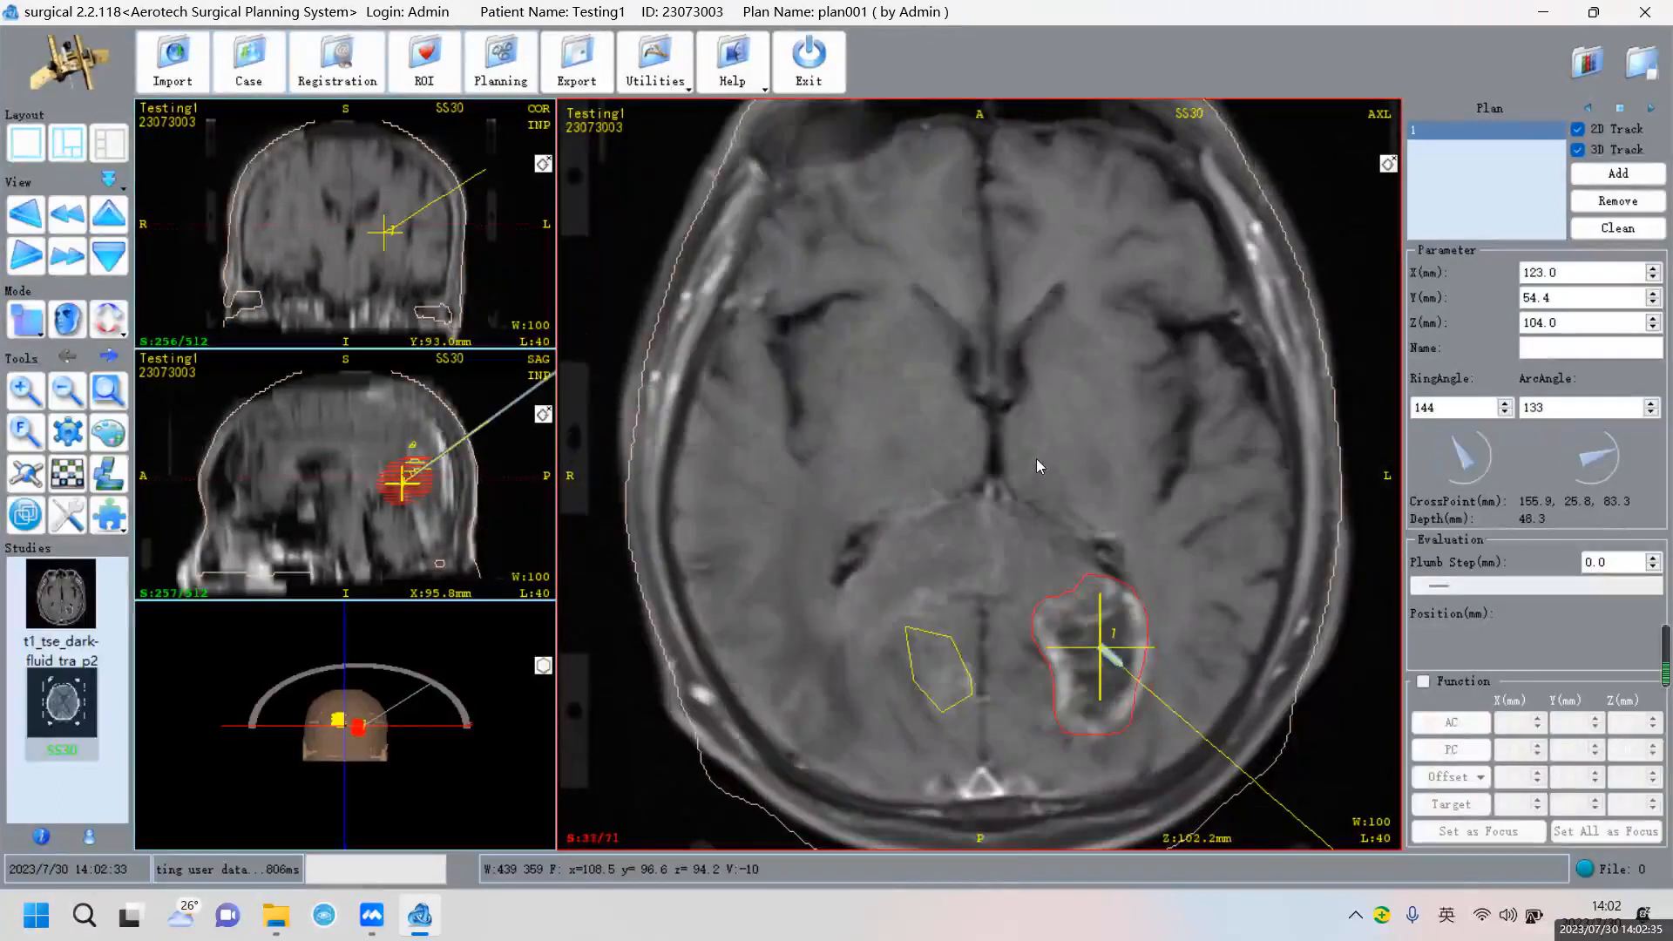
{"action": "scroll", "coordinate": [1037, 459], "scroll_direction": "down", "scroll_amount": 6}
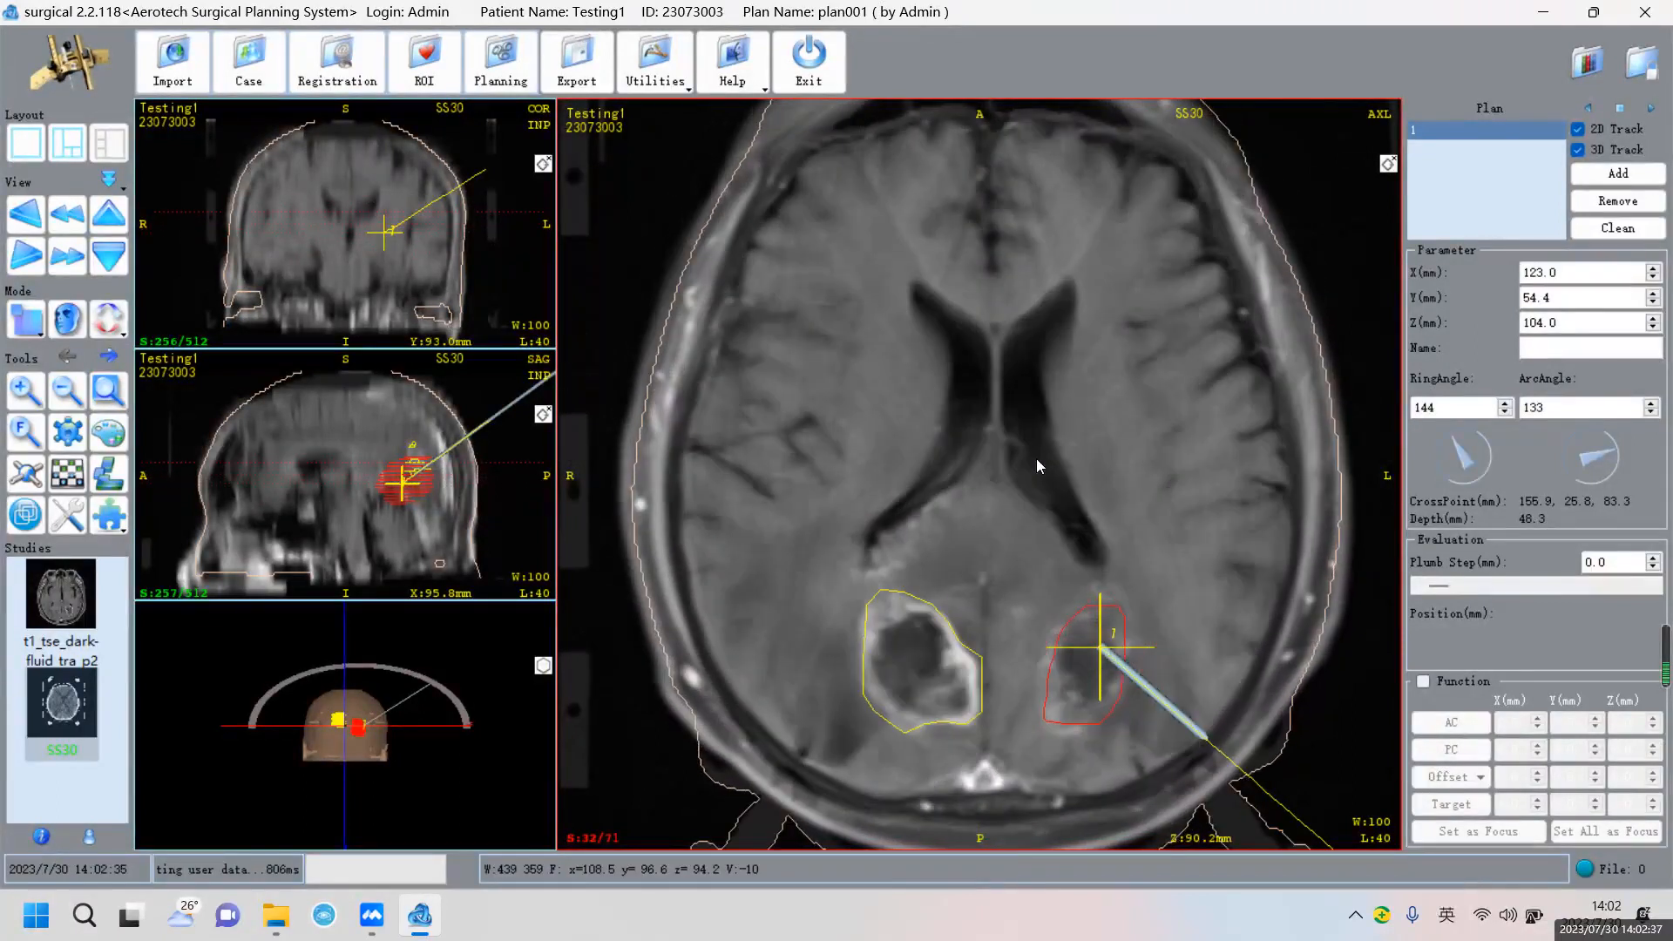
{"action": "scroll", "coordinate": [1037, 458], "scroll_direction": "up", "scroll_amount": 3}
{"action": "scroll", "coordinate": [1106, 420], "scroll_direction": "up", "scroll_amount": 2}
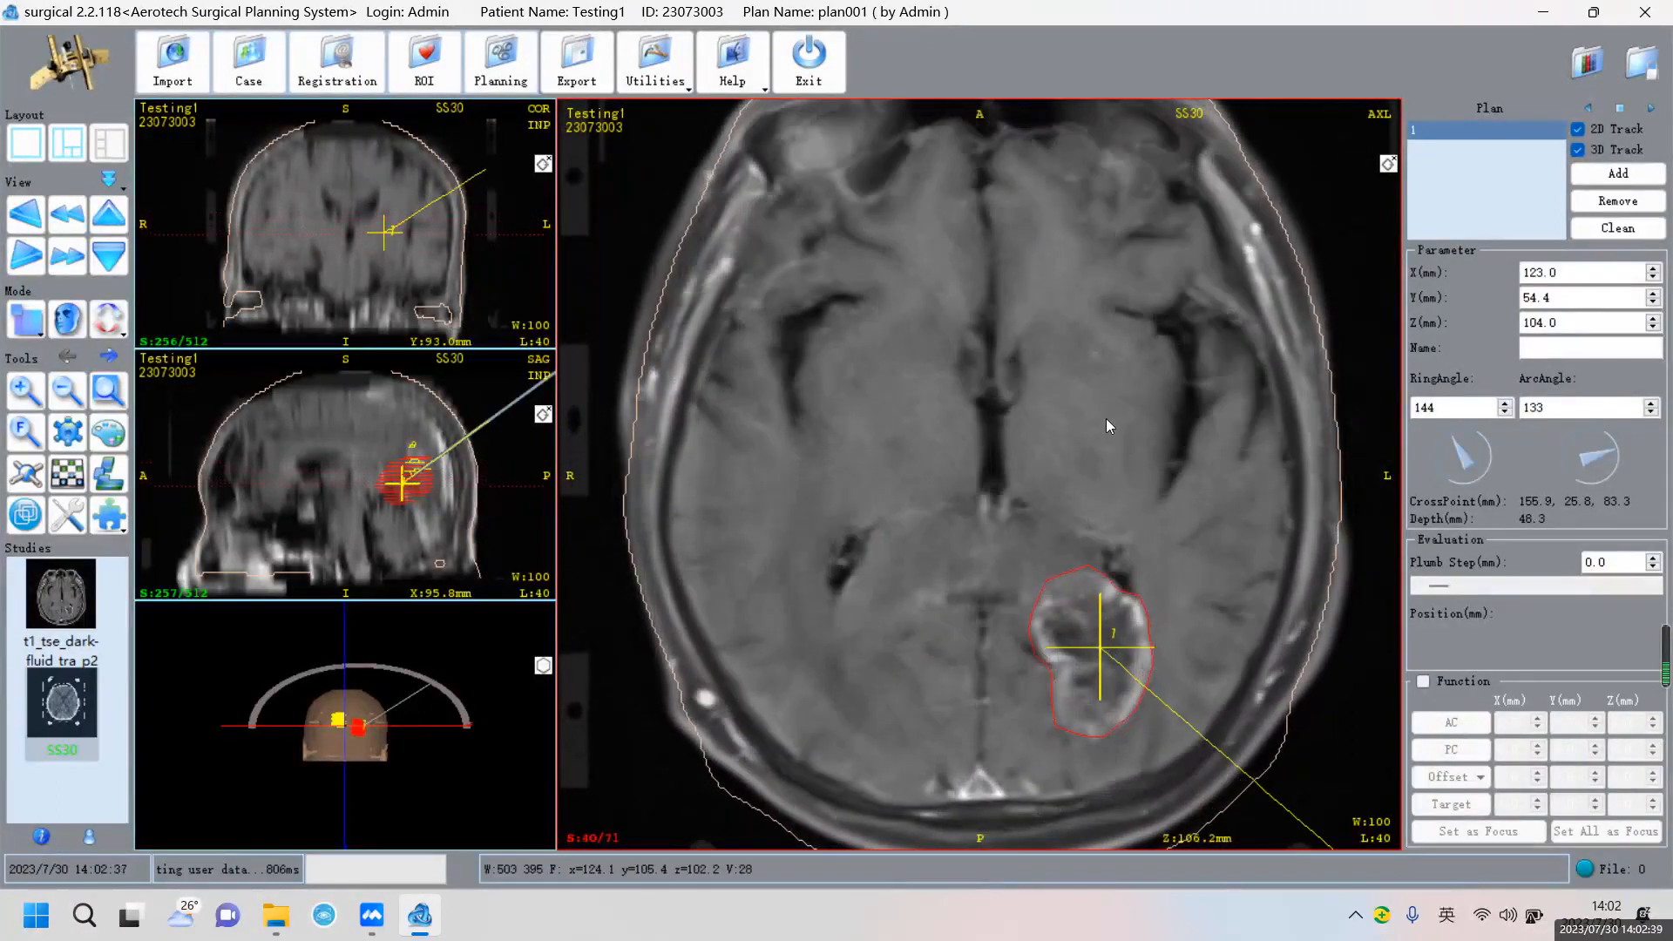
{"action": "scroll", "coordinate": [1107, 422], "scroll_direction": "down", "scroll_amount": 4}
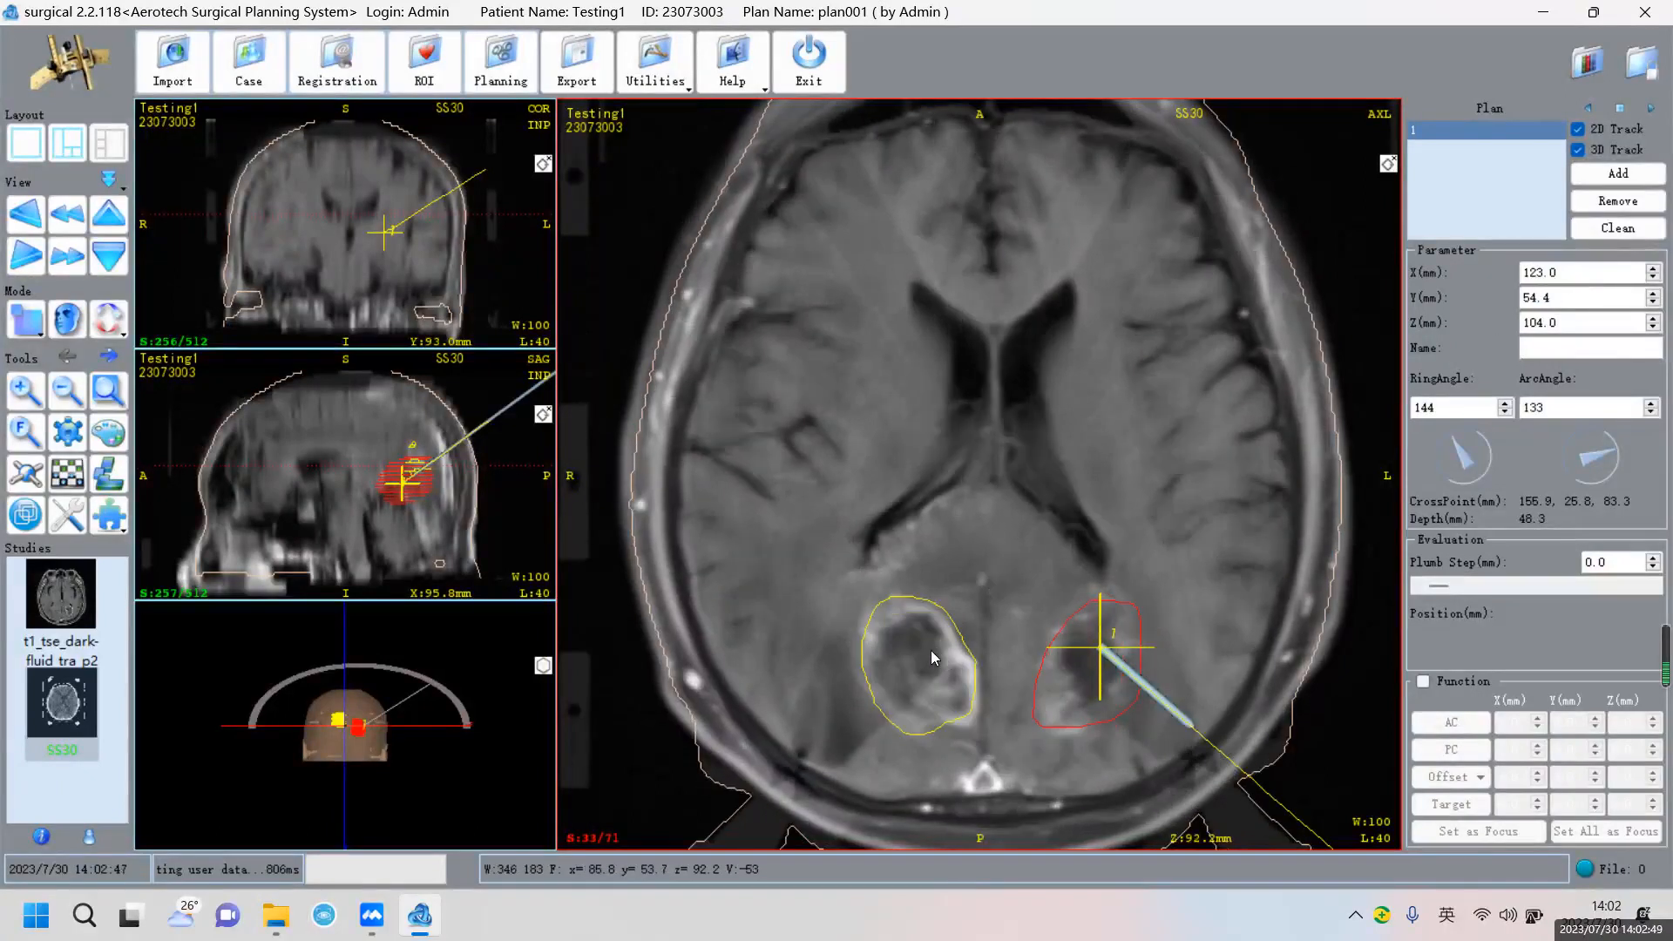
{"action": "scroll", "coordinate": [933, 650], "scroll_direction": "down", "scroll_amount": 3}
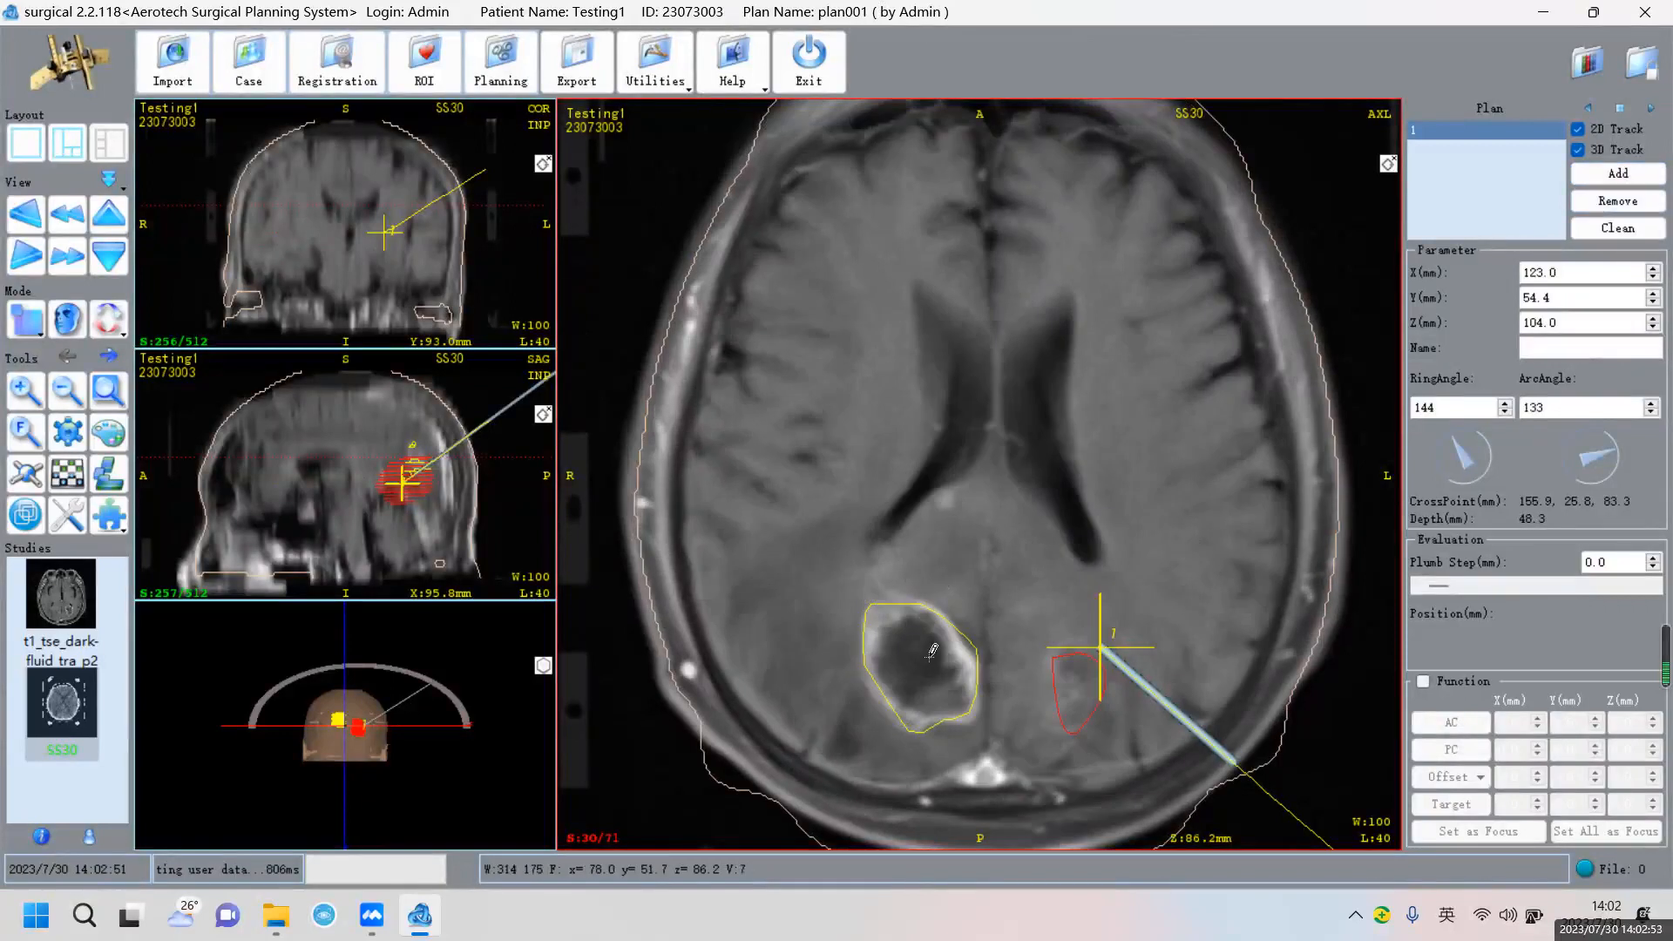
{"action": "scroll", "coordinate": [924, 662], "scroll_direction": "up", "scroll_amount": 1}
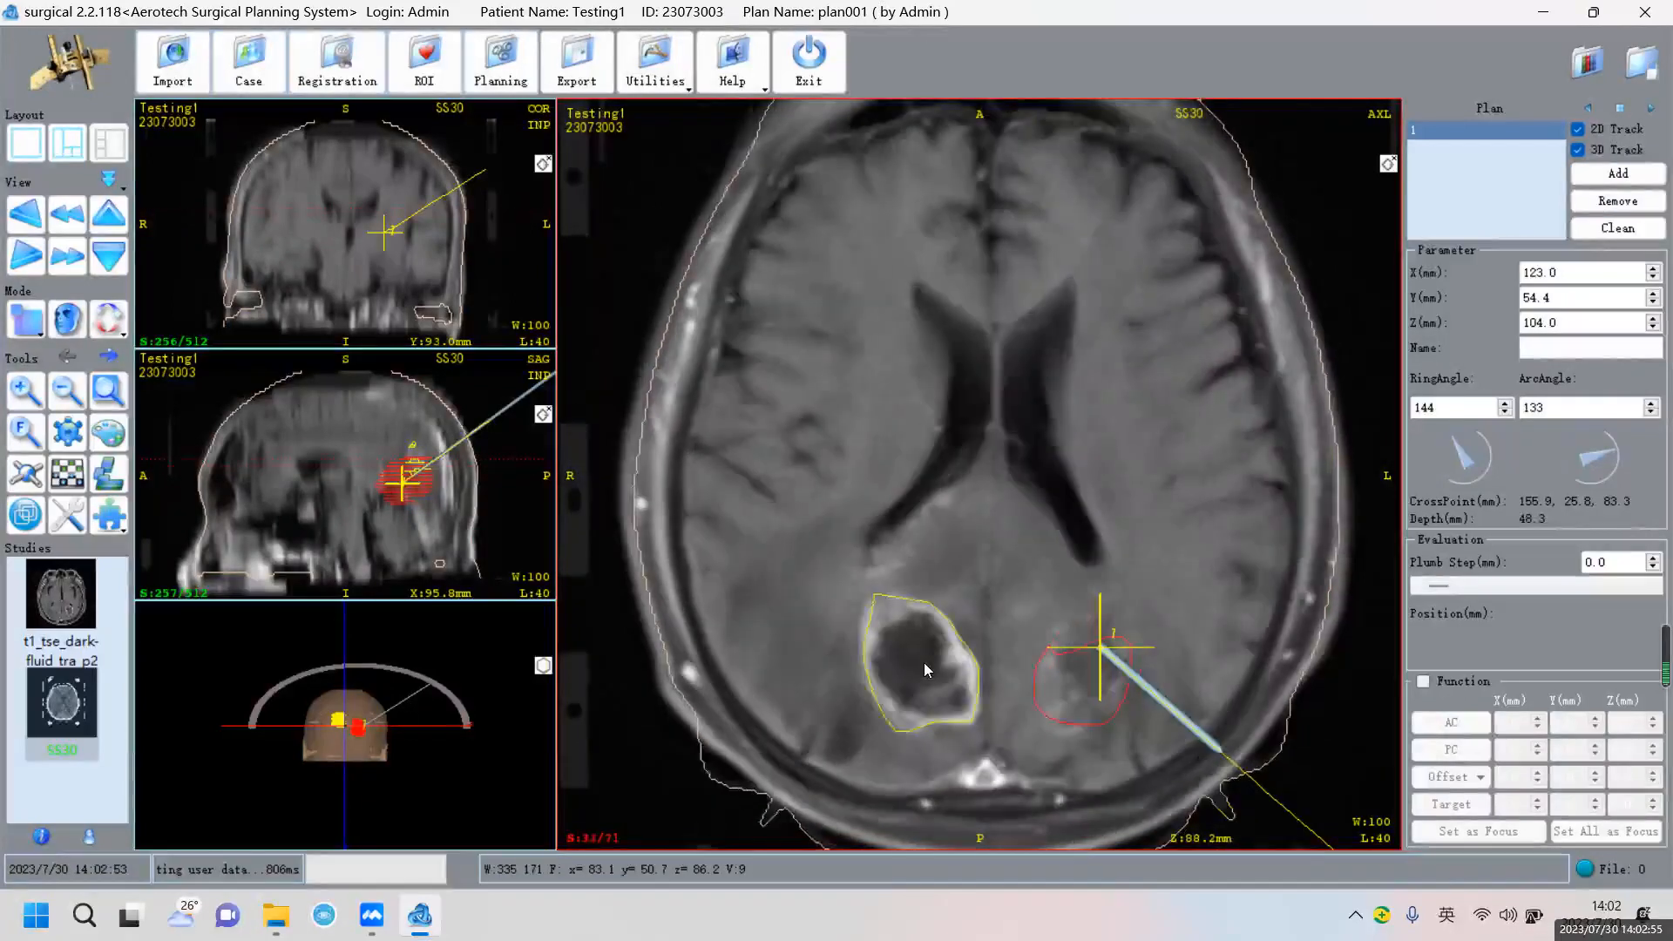
{"action": "scroll", "coordinate": [924, 663], "scroll_direction": "down", "scroll_amount": 1}
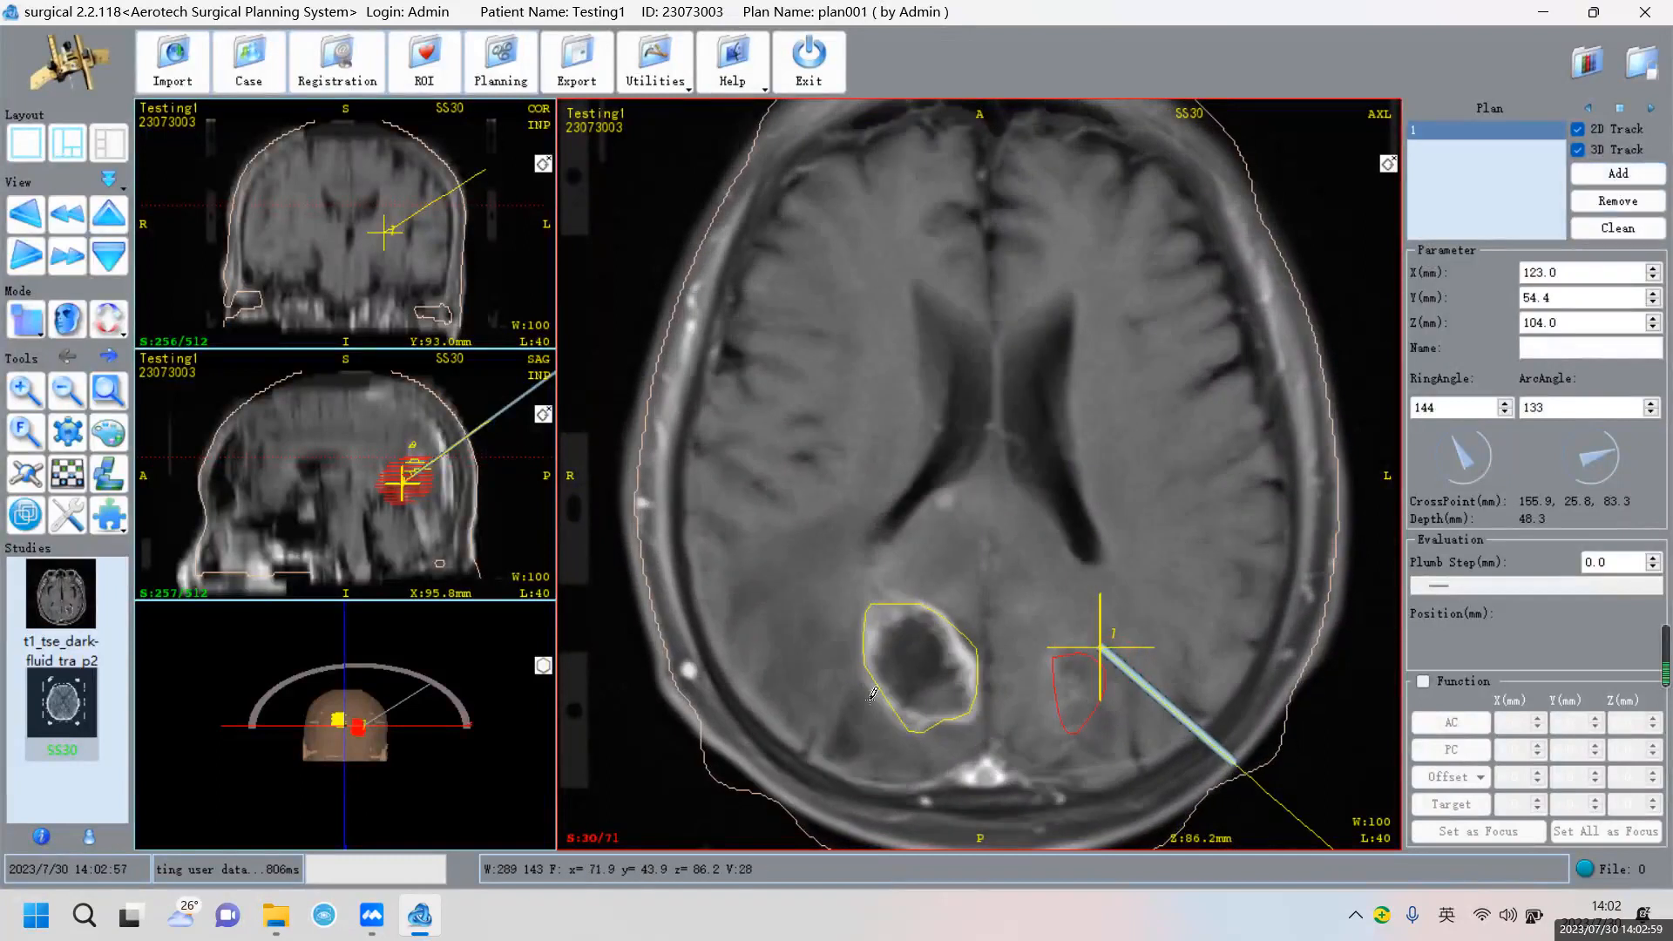
{"action": "left_click", "coordinate": [921, 661]}
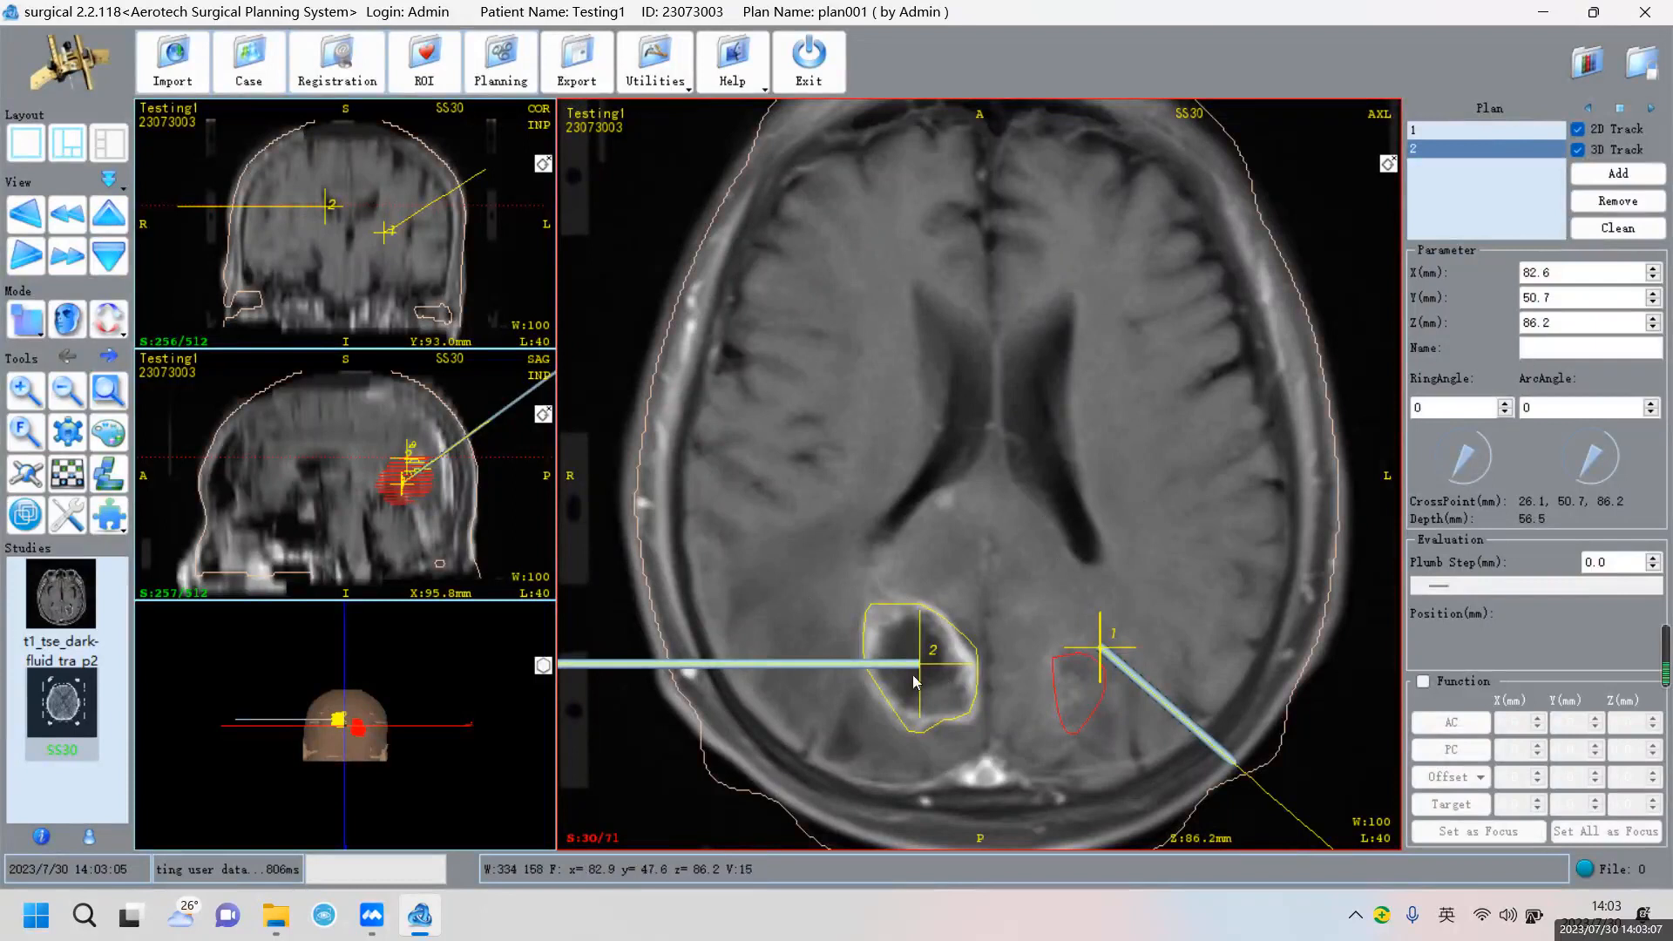
Set trajectory 2's target Y 51.0, Z 86.0, ring angle 148 and arc angle 65
{"action": "left_click", "coordinate": [1652, 293]}
{"action": "left_click", "coordinate": [1652, 293]}
{"action": "left_click", "coordinate": [1653, 293]}
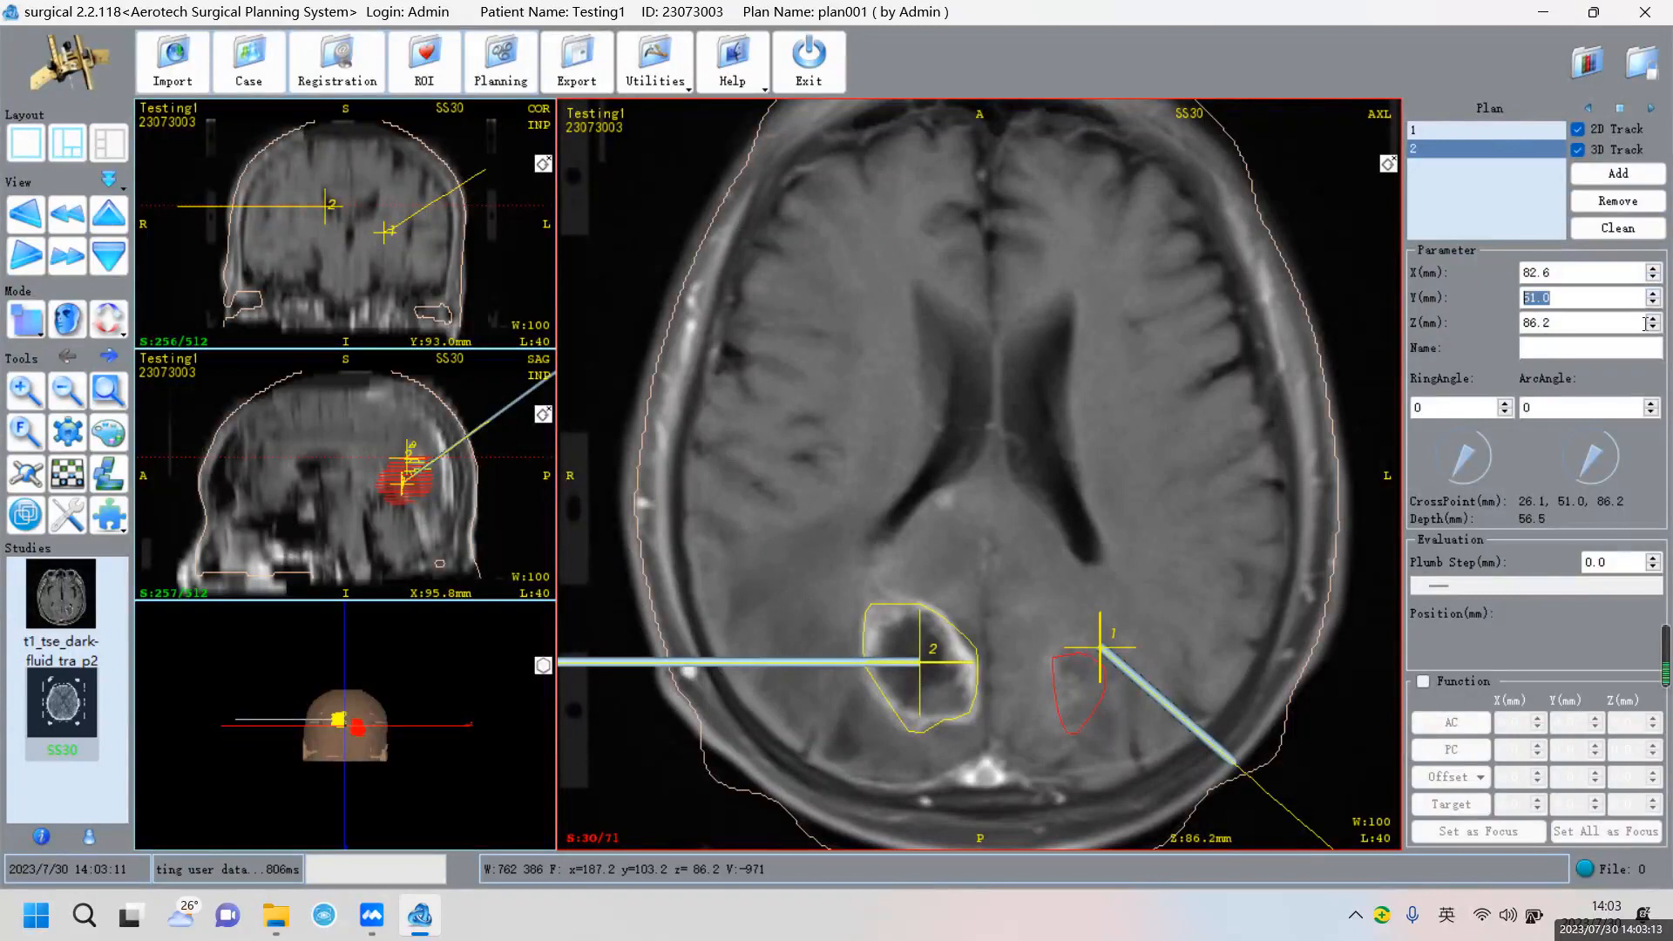
{"action": "left_click", "coordinate": [1650, 328]}
{"action": "left_click", "coordinate": [1651, 327]}
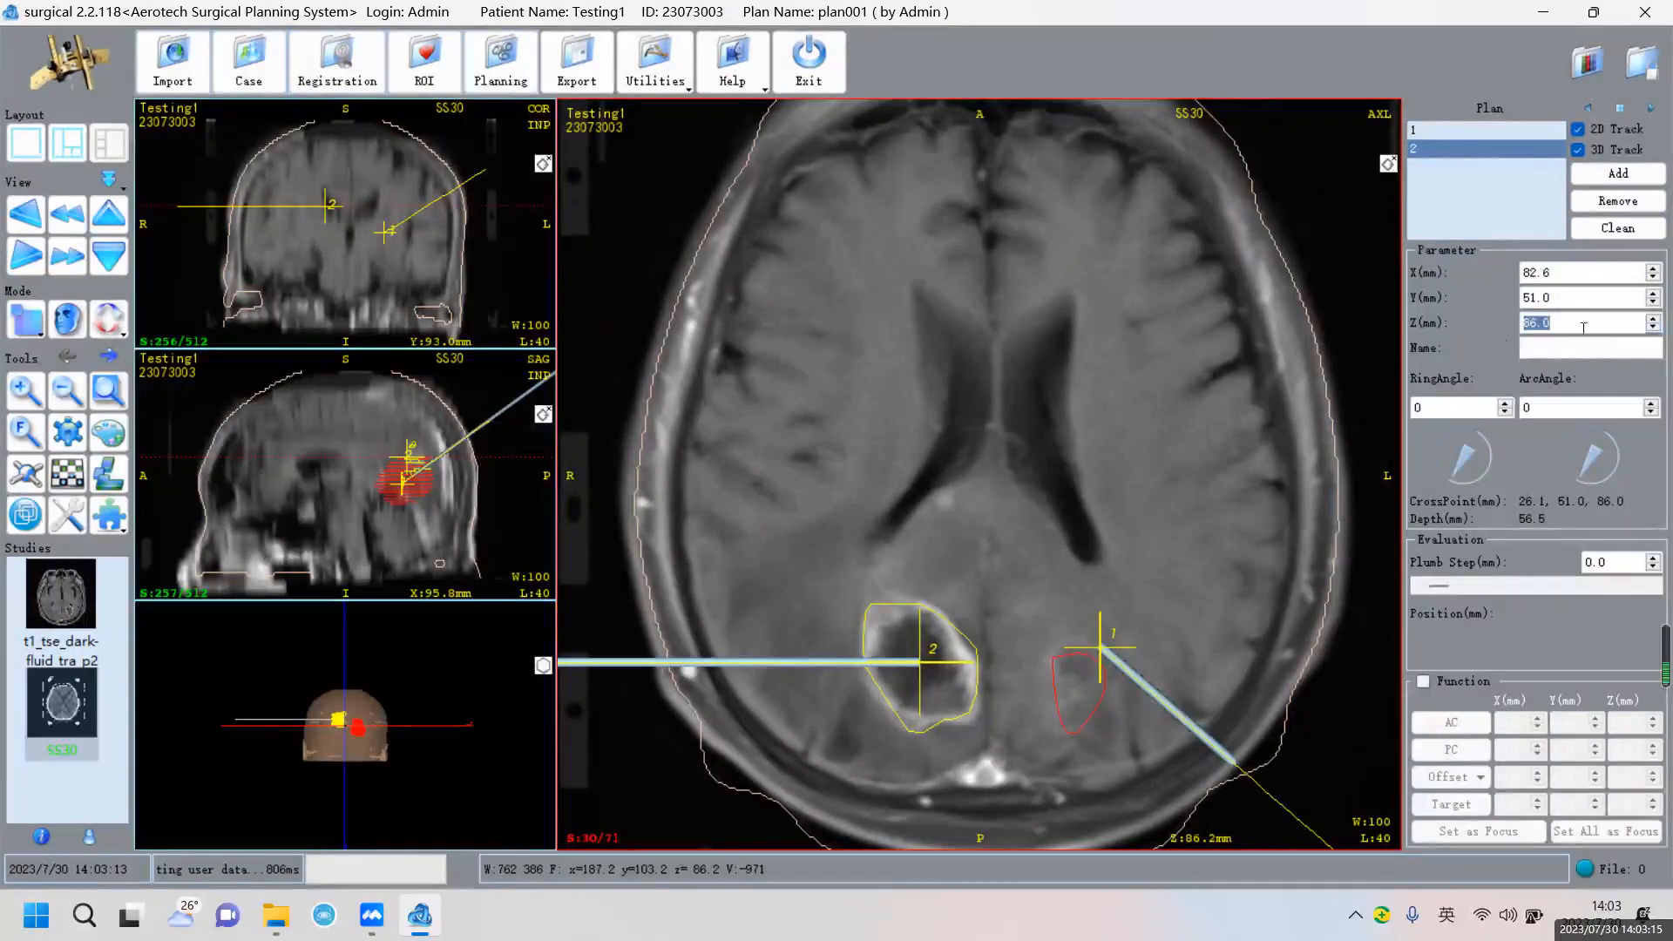
{"action": "left_click_drag", "start_coordinate": [1464, 471], "coordinate": [1463, 440]}
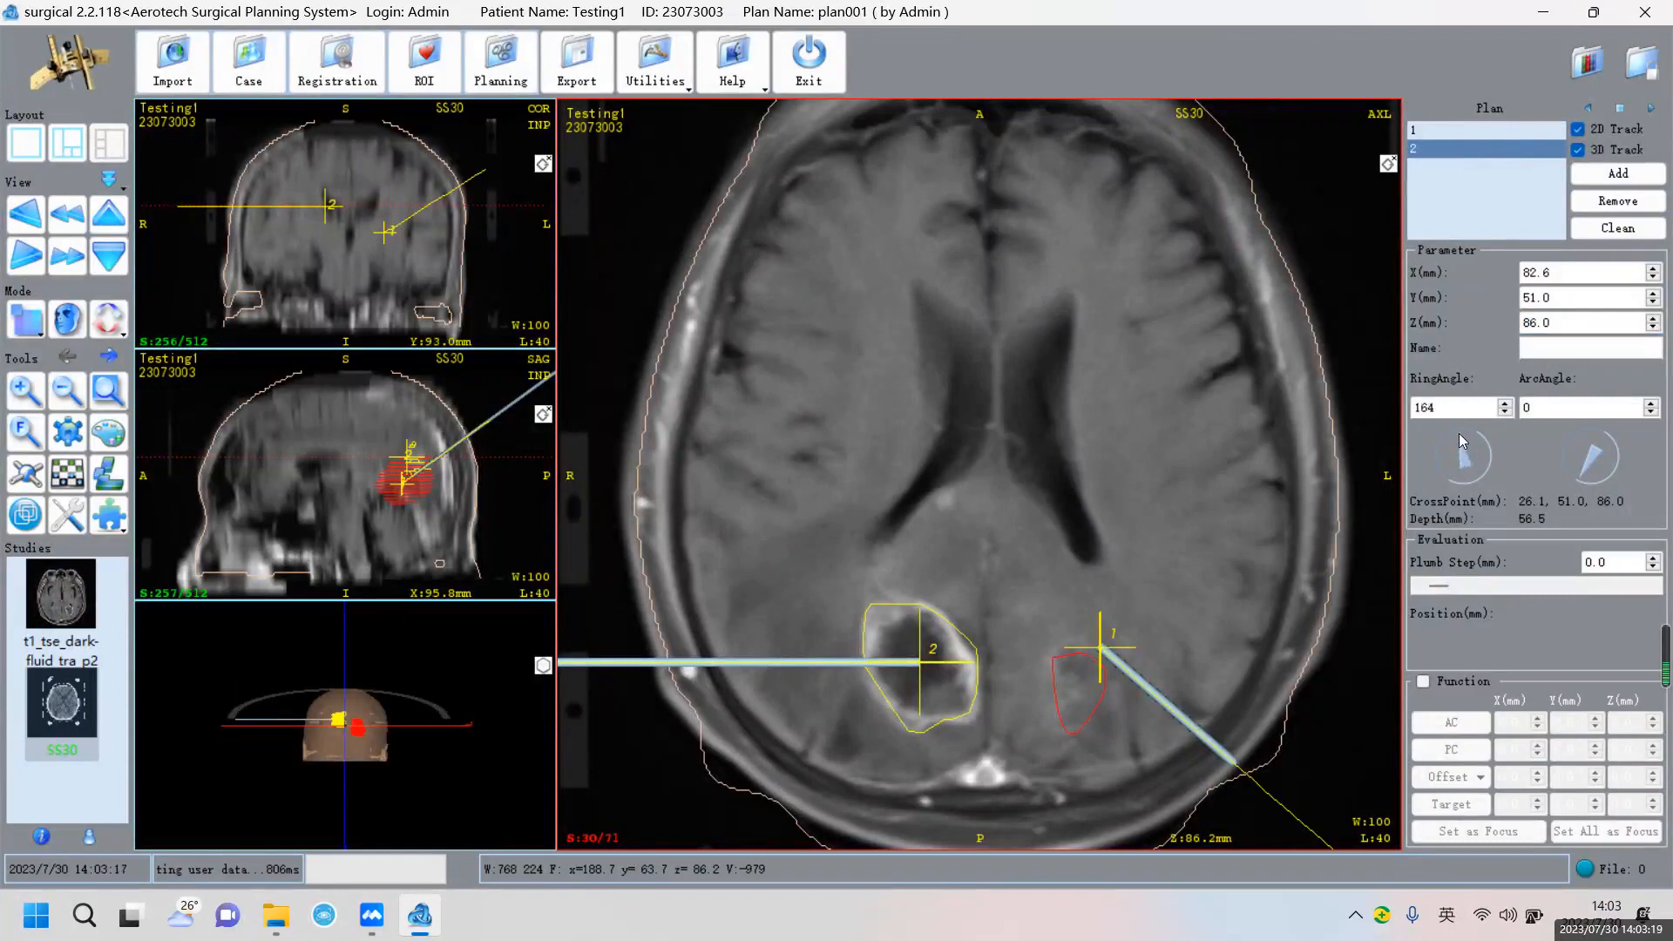
{"action": "left_click_drag", "start_coordinate": [1588, 464], "coordinate": [1566, 428]}
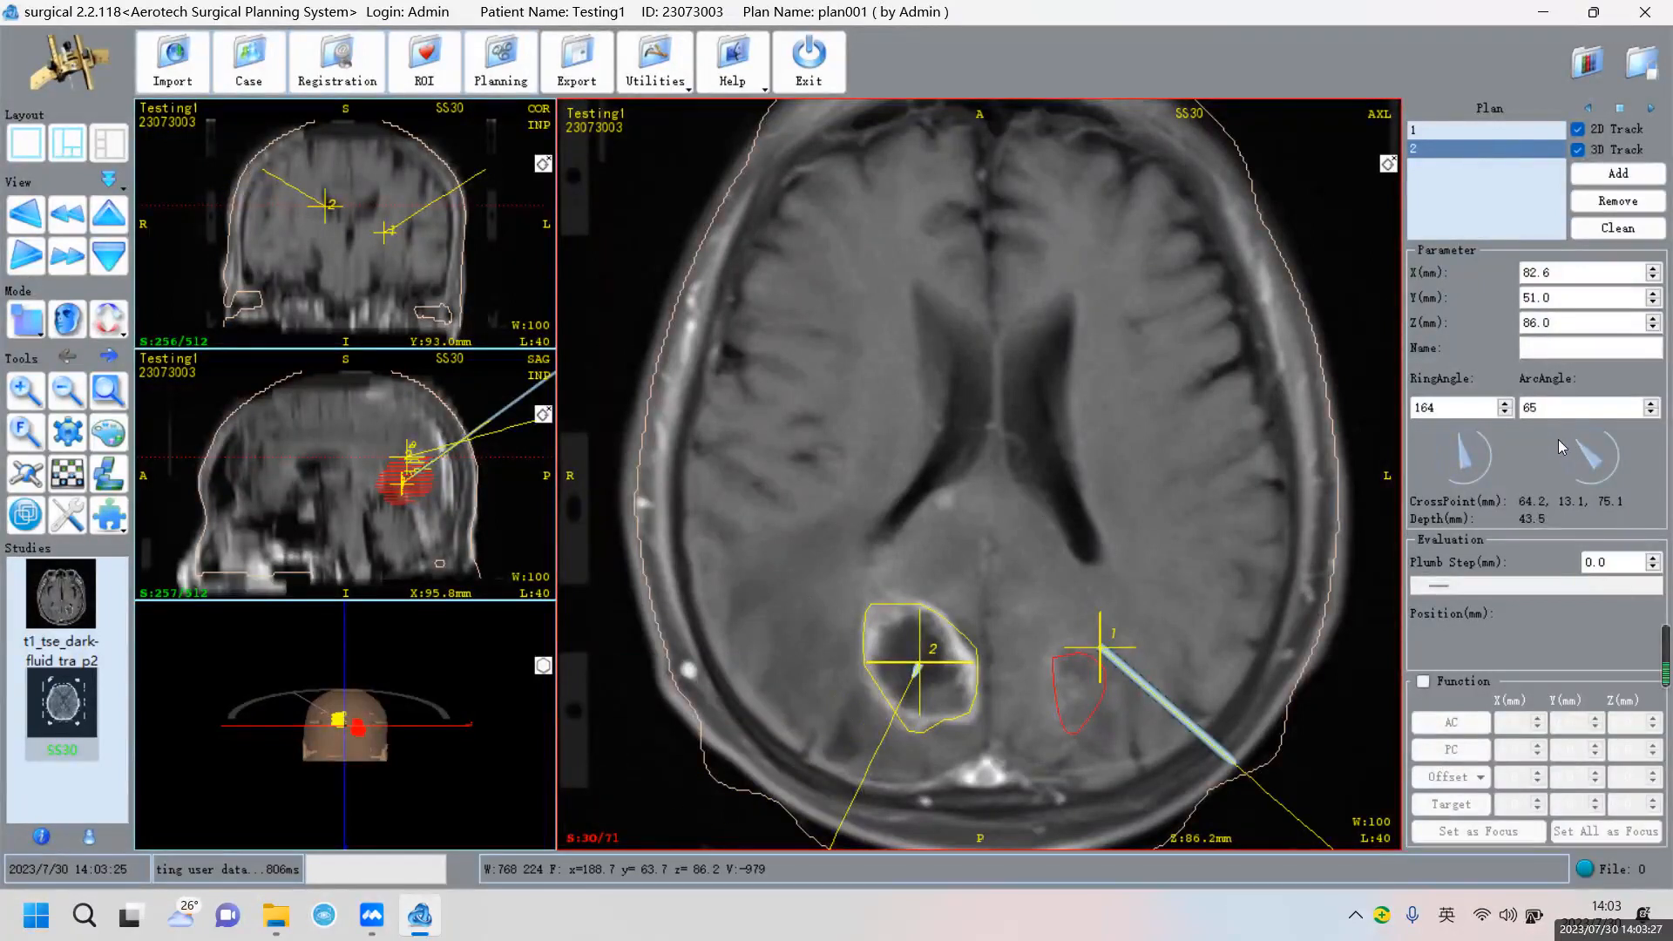
{"action": "left_click", "coordinate": [1466, 441]}
{"action": "left_click_drag", "start_coordinate": [1465, 444], "coordinate": [1461, 447]}
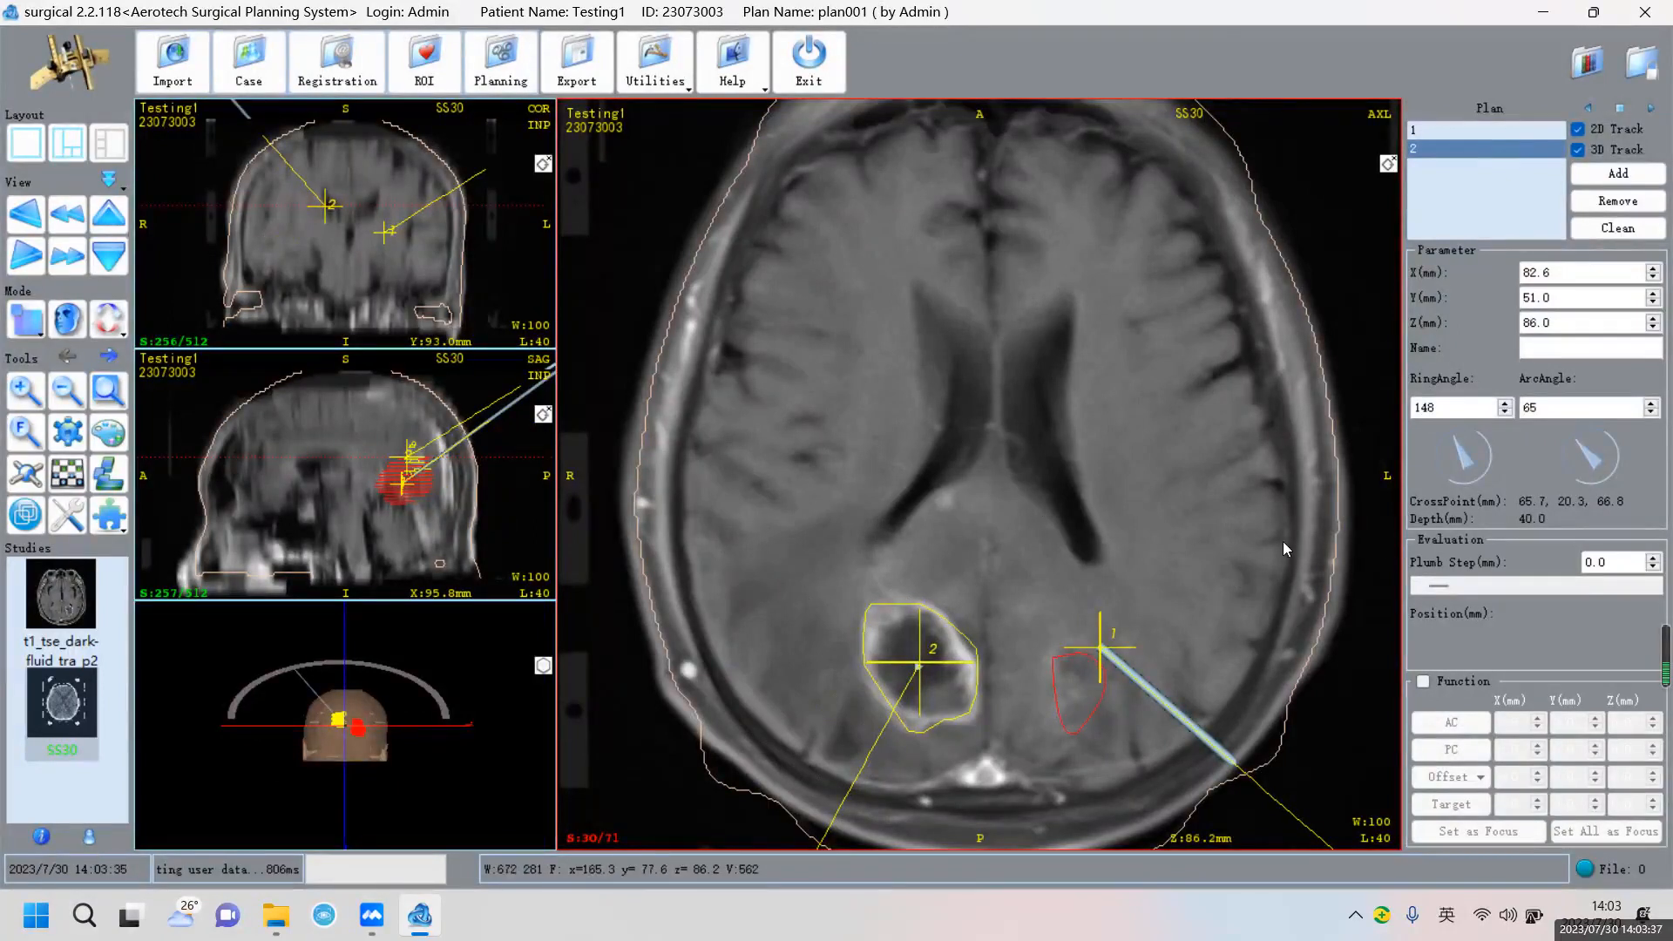
Zoom in on the 3D head model, then reactivate the sagittal and axial views
{"action": "left_click", "coordinate": [403, 499]}
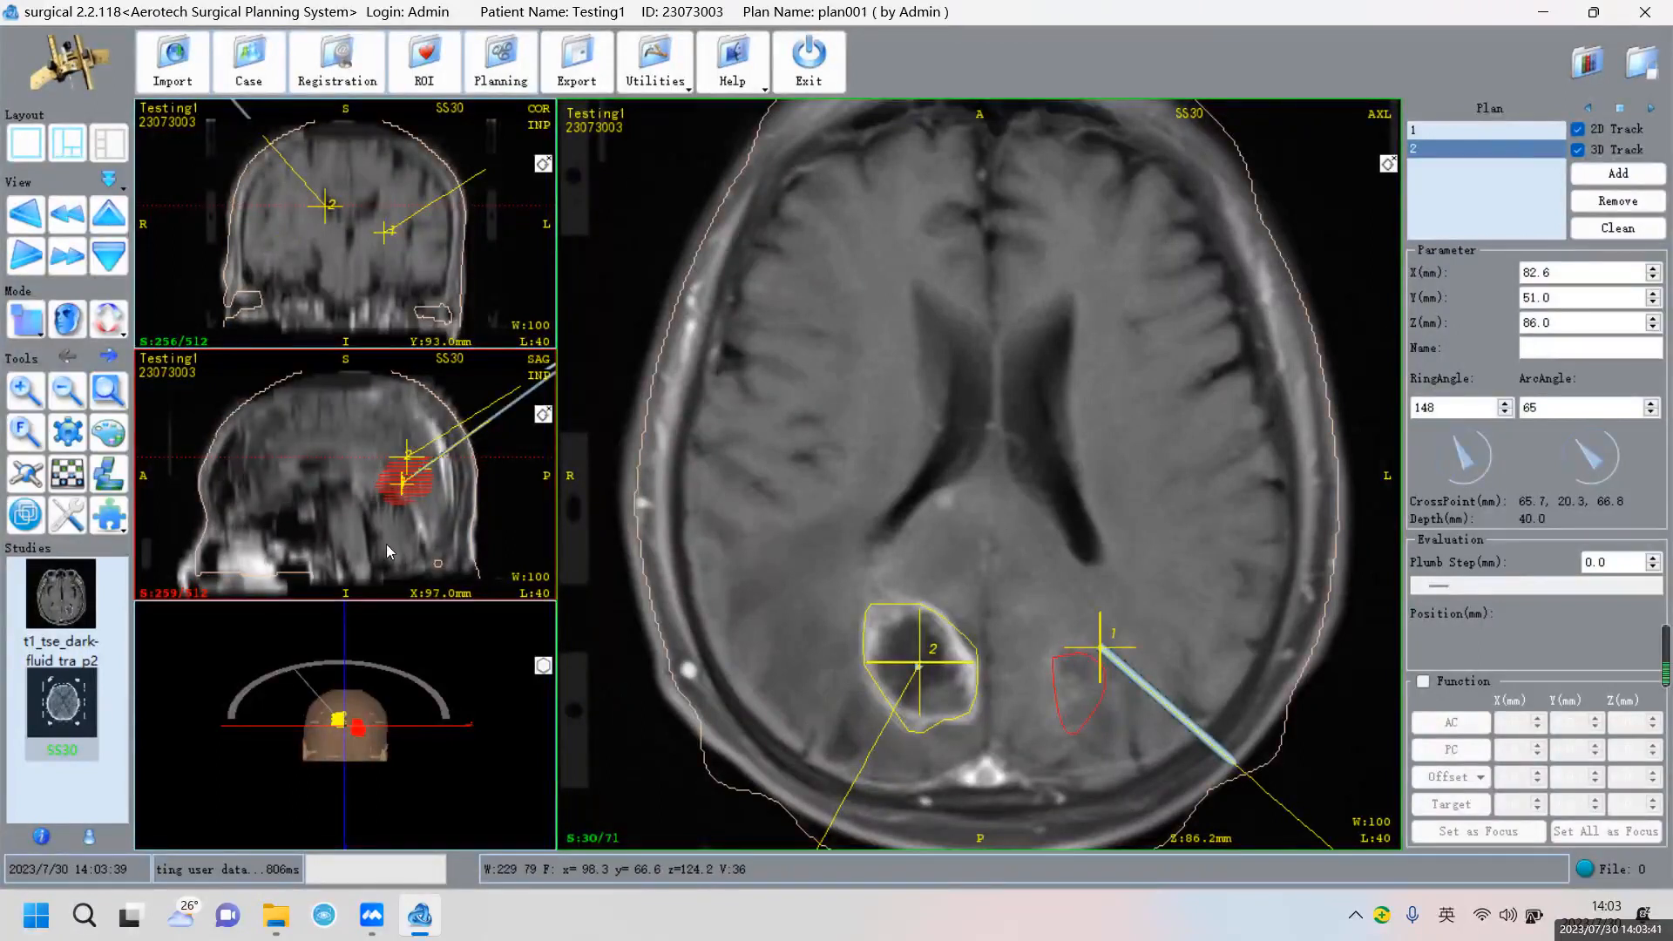
{"action": "right_click_drag", "start_coordinate": [431, 727], "coordinate": [389, 690]}
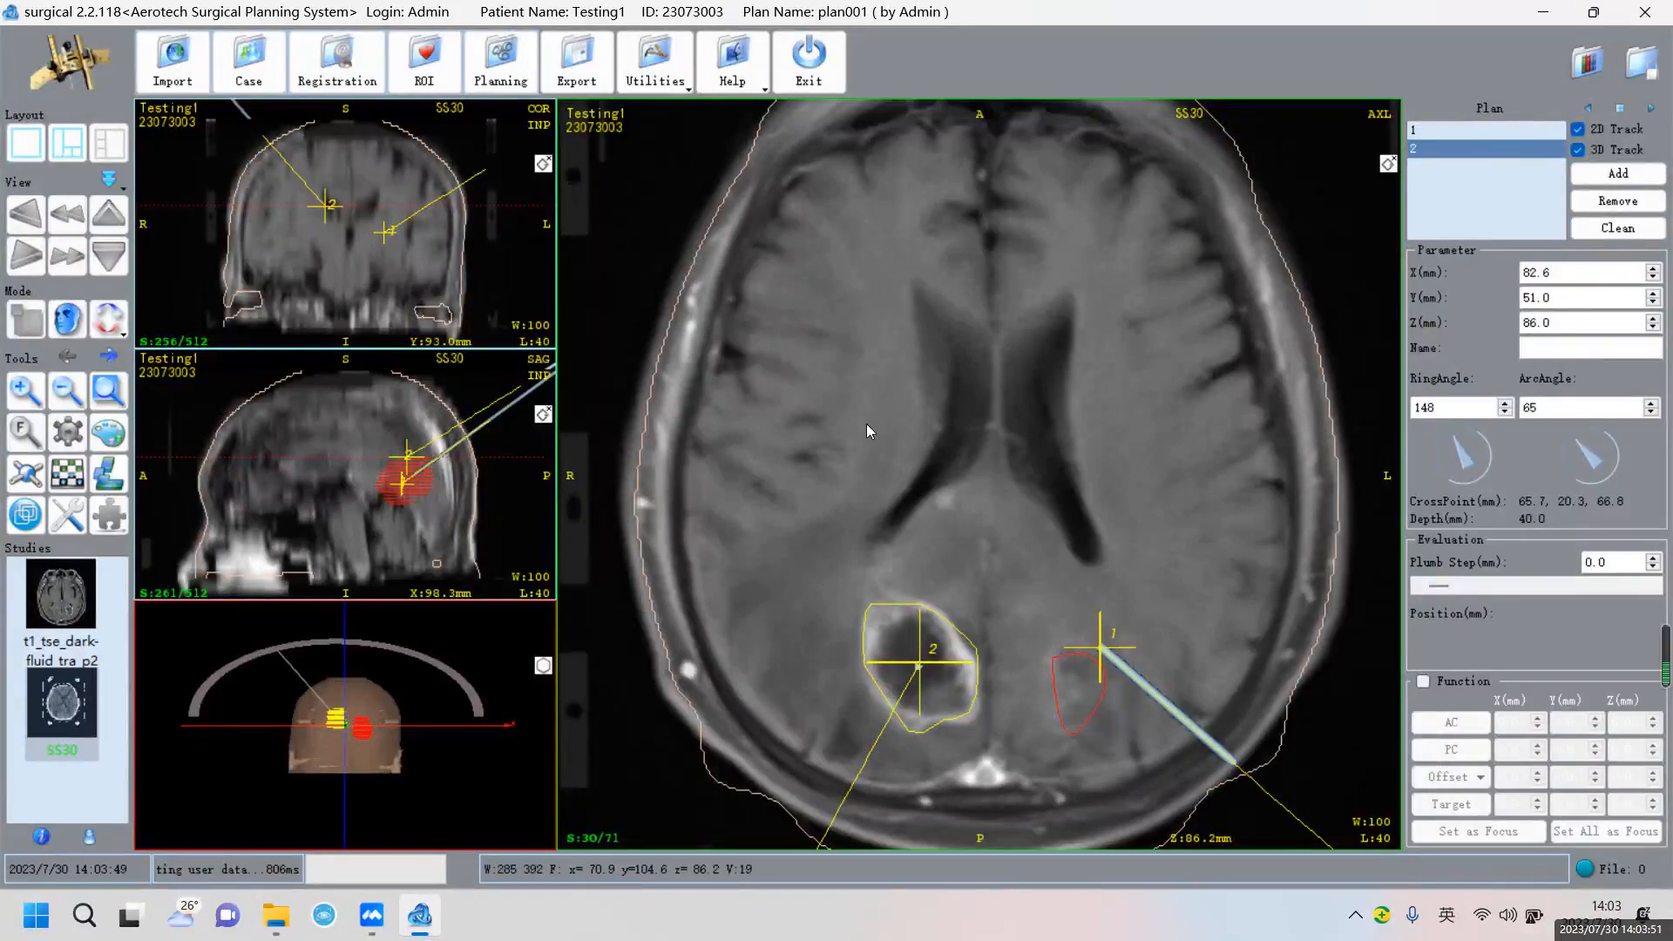
{"action": "left_click", "coordinate": [416, 491]}
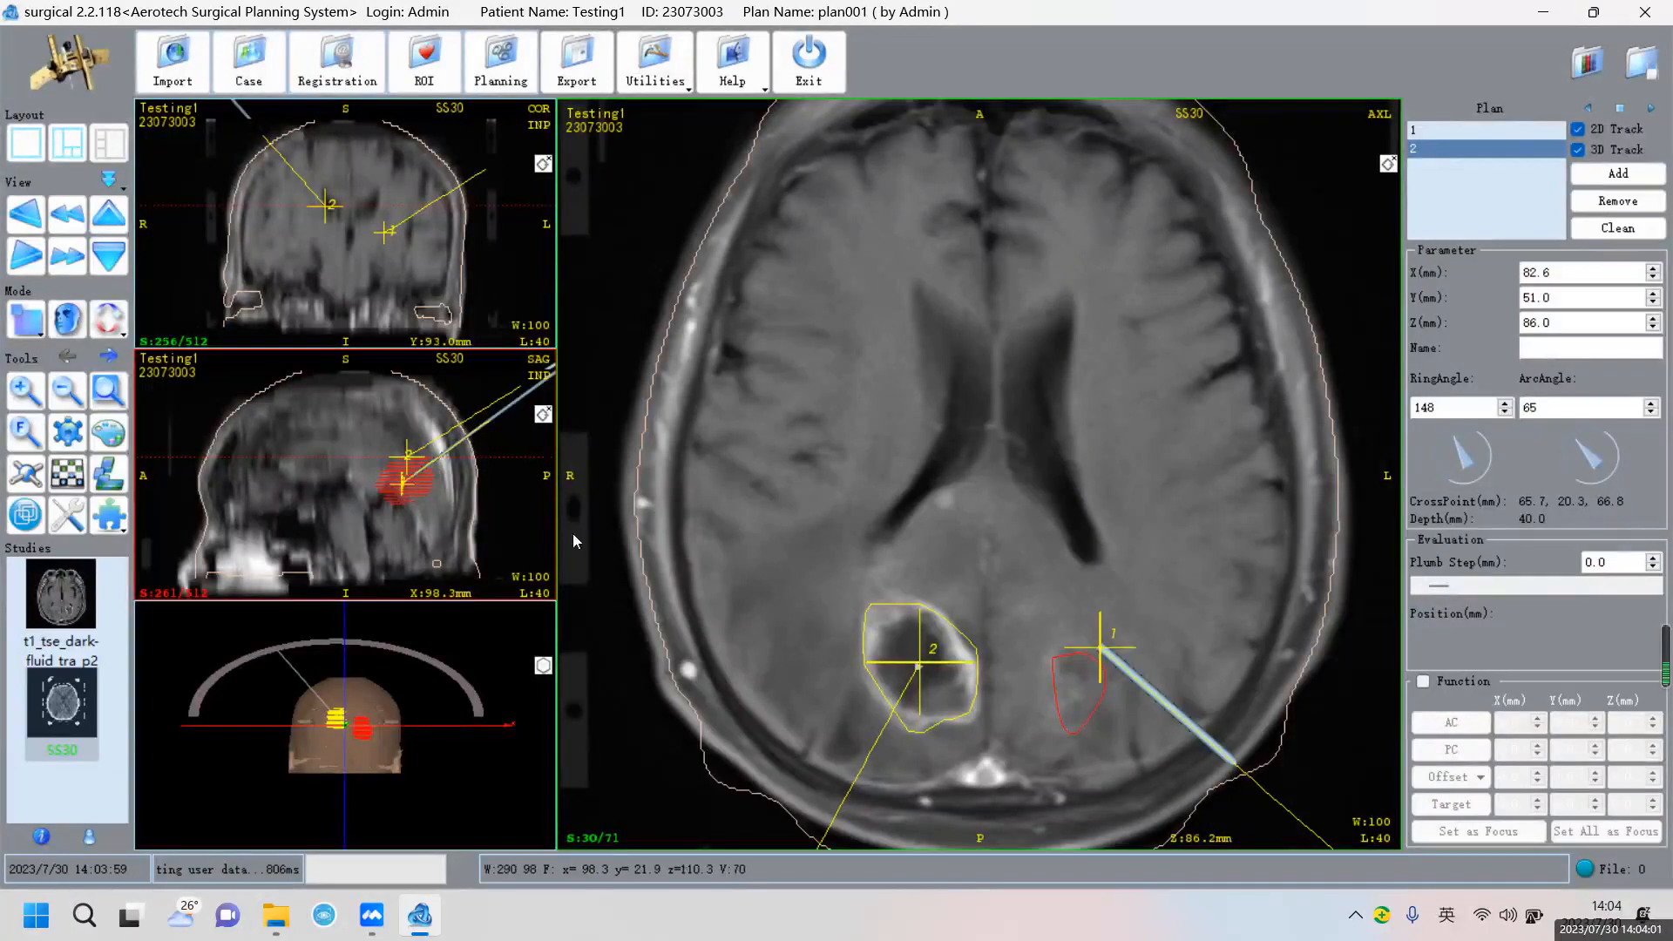
{"action": "left_click", "coordinate": [1084, 673]}
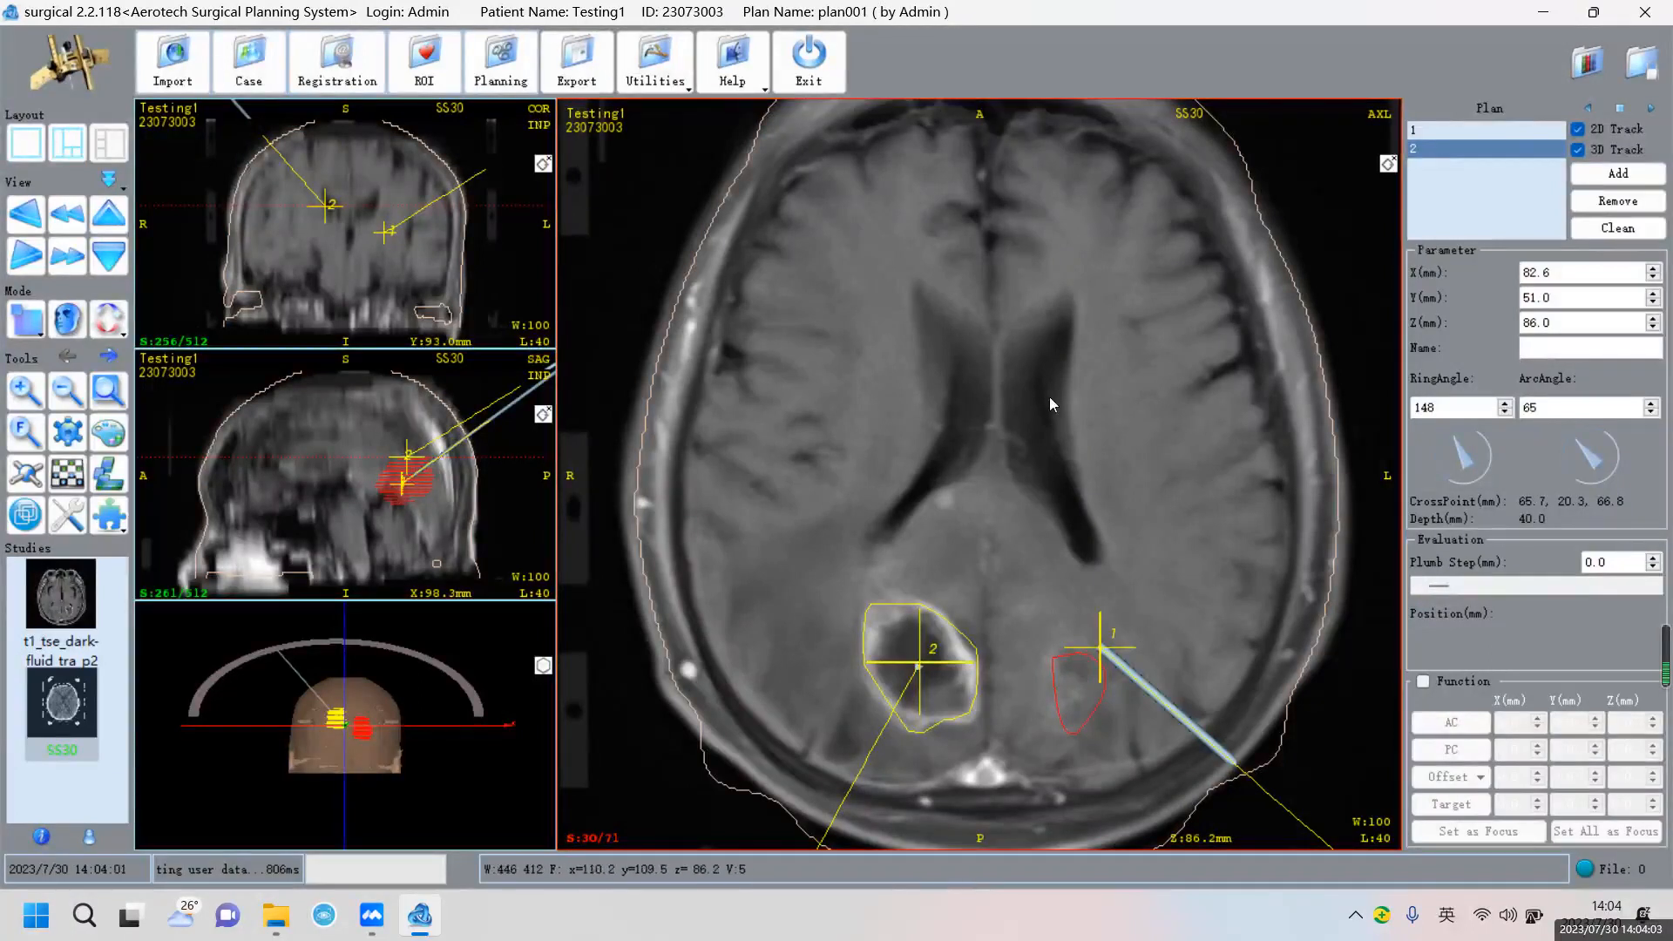
Fade the PTV contour's opacity to 0.0, then raise it to 0.2 in Properties
{"action": "left_click", "coordinate": [1651, 108]}
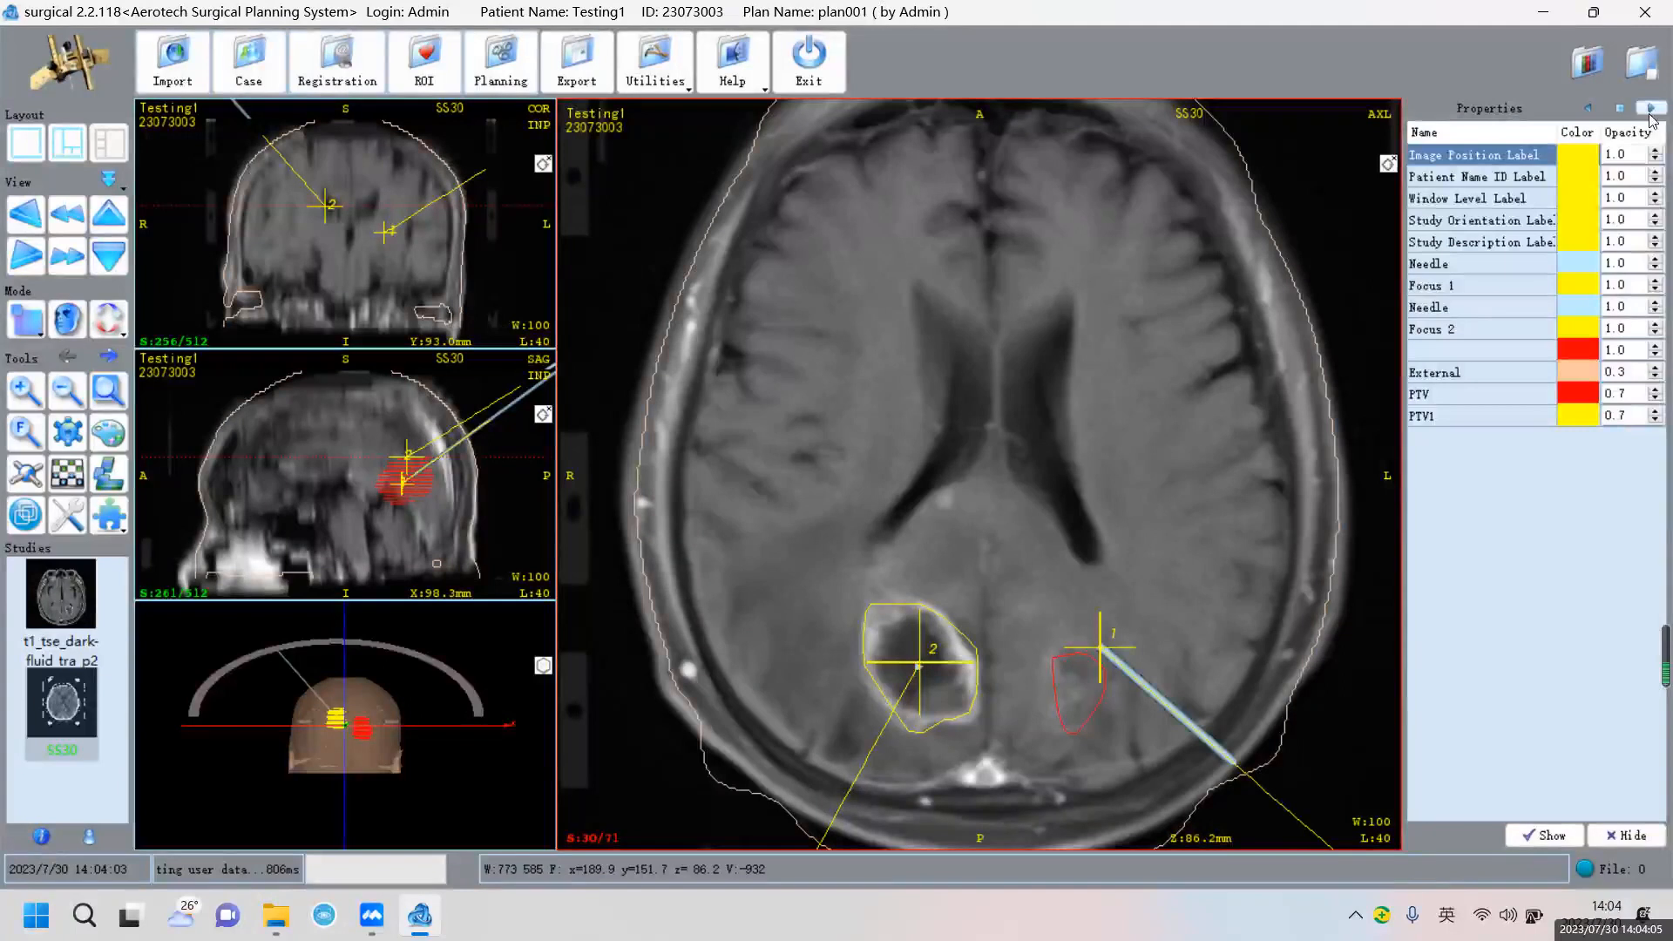
{"action": "left_click", "coordinate": [1480, 394]}
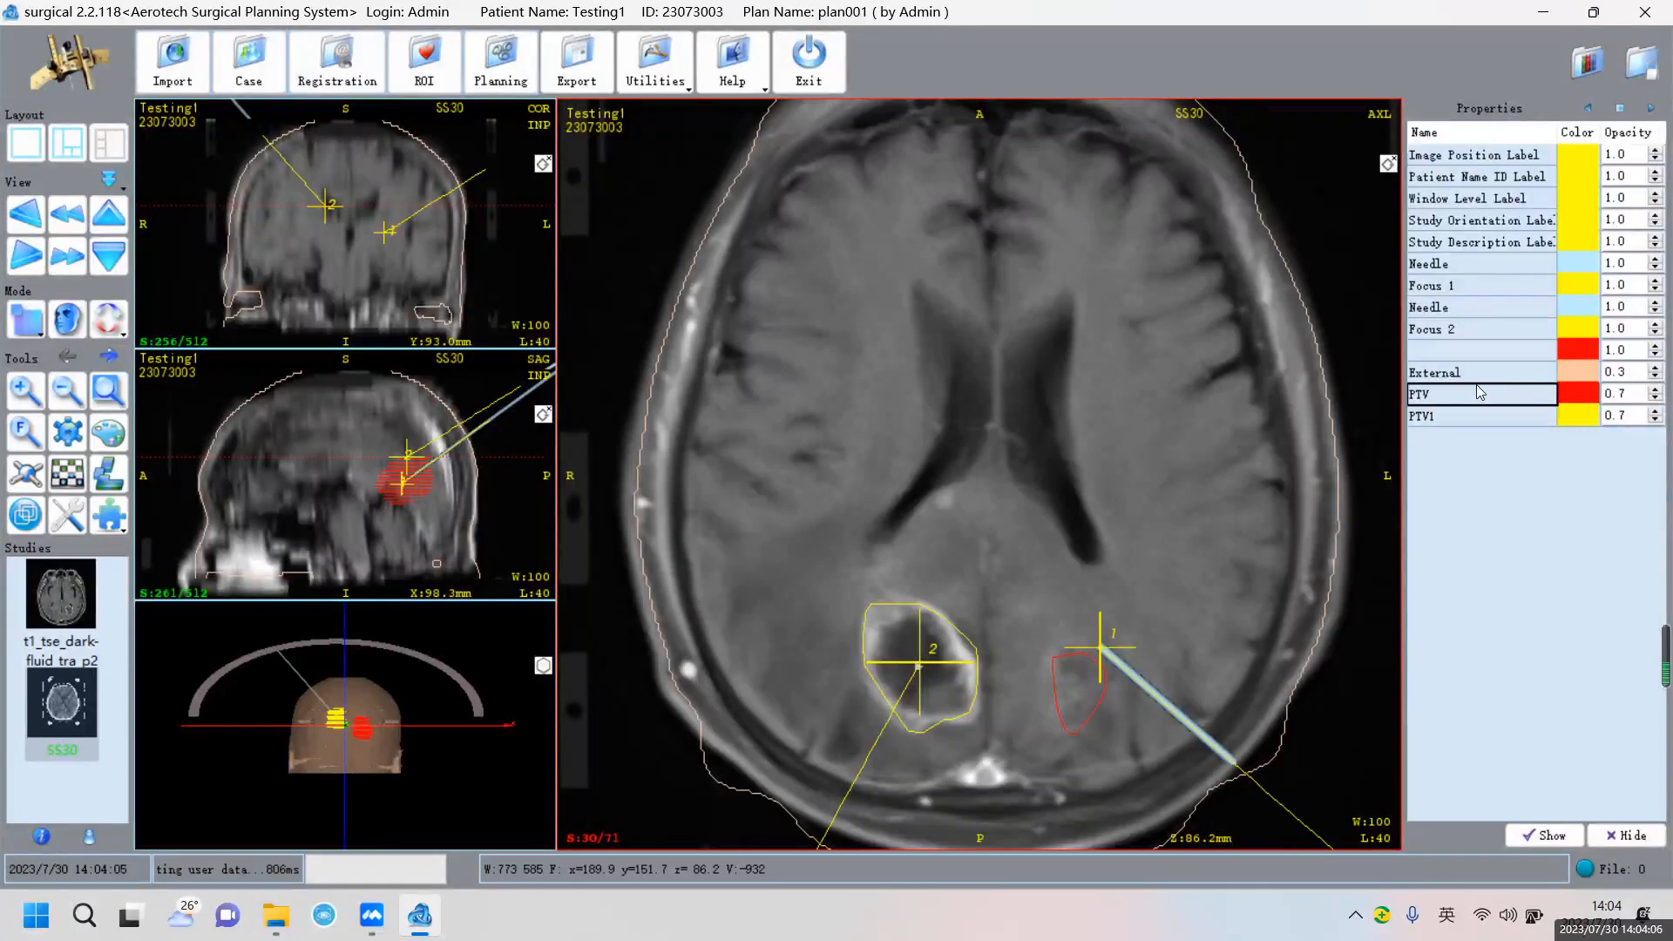
{"action": "left_click", "coordinate": [1627, 396]}
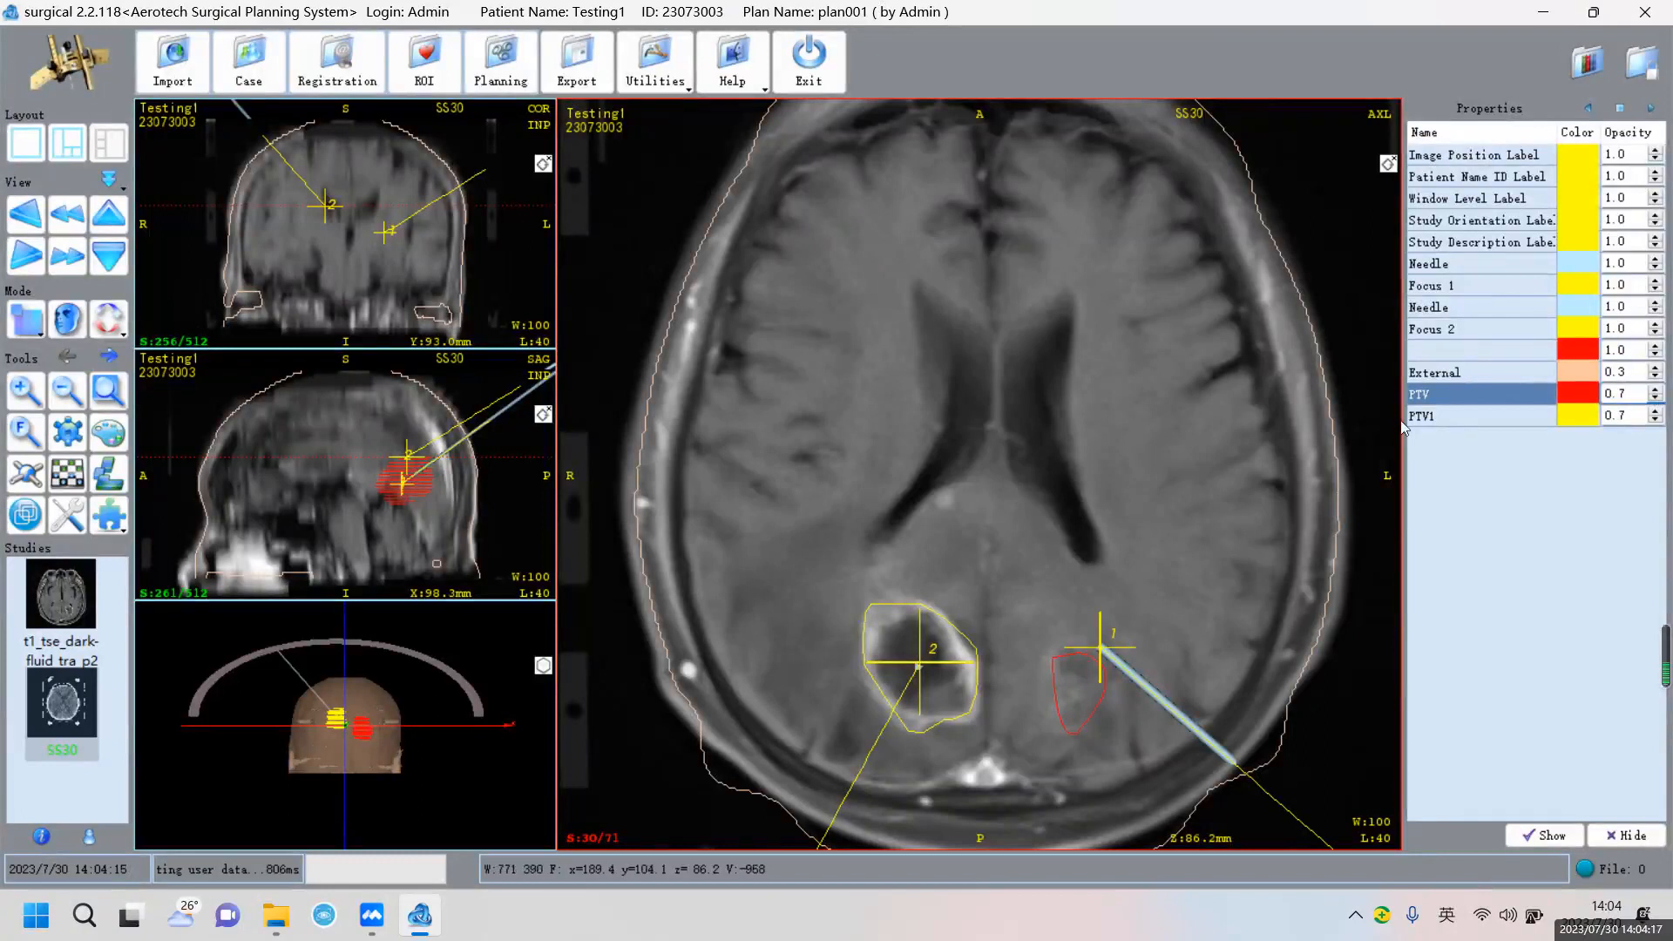
{"action": "left_click", "coordinate": [1656, 400]}
{"action": "left_click", "coordinate": [1656, 399]}
{"action": "left_click", "coordinate": [1656, 399]}
{"action": "left_click", "coordinate": [1656, 399]}
{"action": "left_click", "coordinate": [1656, 399]}
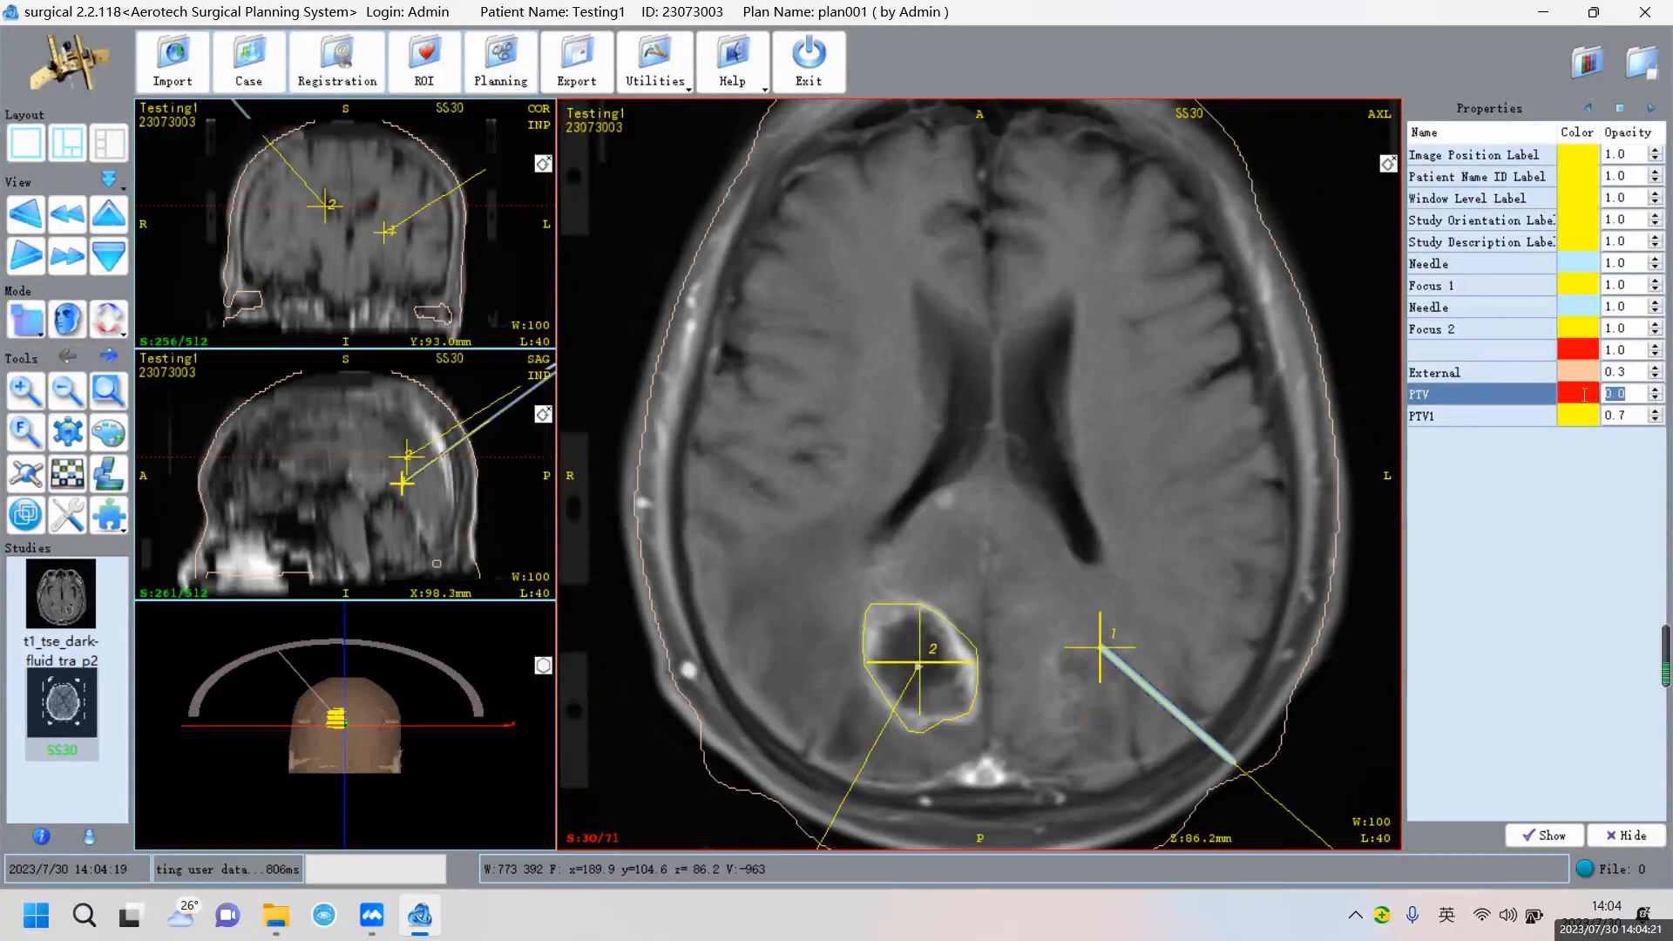
{"action": "left_click", "coordinate": [371, 488]}
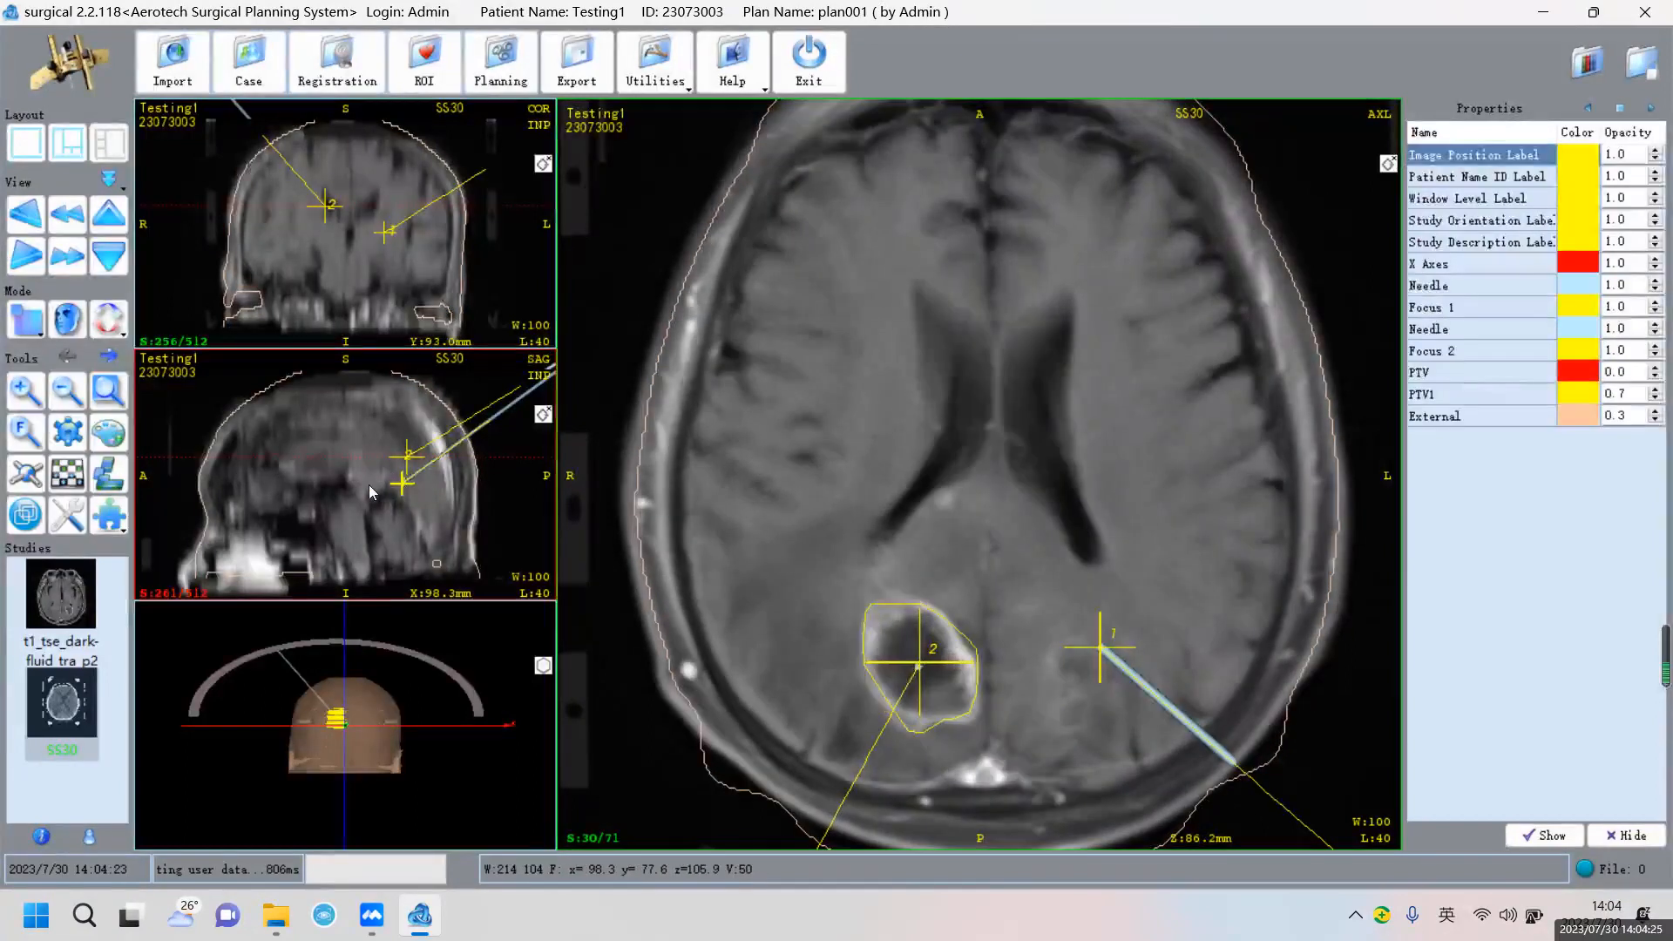
{"action": "scroll", "coordinate": [369, 488], "scroll_direction": "down", "scroll_amount": 5}
{"action": "scroll", "coordinate": [372, 488], "scroll_direction": "up", "scroll_amount": 6}
{"action": "mouse_move", "coordinate": [372, 485]}
{"action": "right_mouse_down"}
{"action": "mouse_move", "coordinate": [368, 422]}
{"action": "mouse_move", "coordinate": [360, 491]}
{"action": "right_mouse_up"}
{"action": "scroll", "coordinate": [384, 458], "scroll_direction": "down", "scroll_amount": 2}
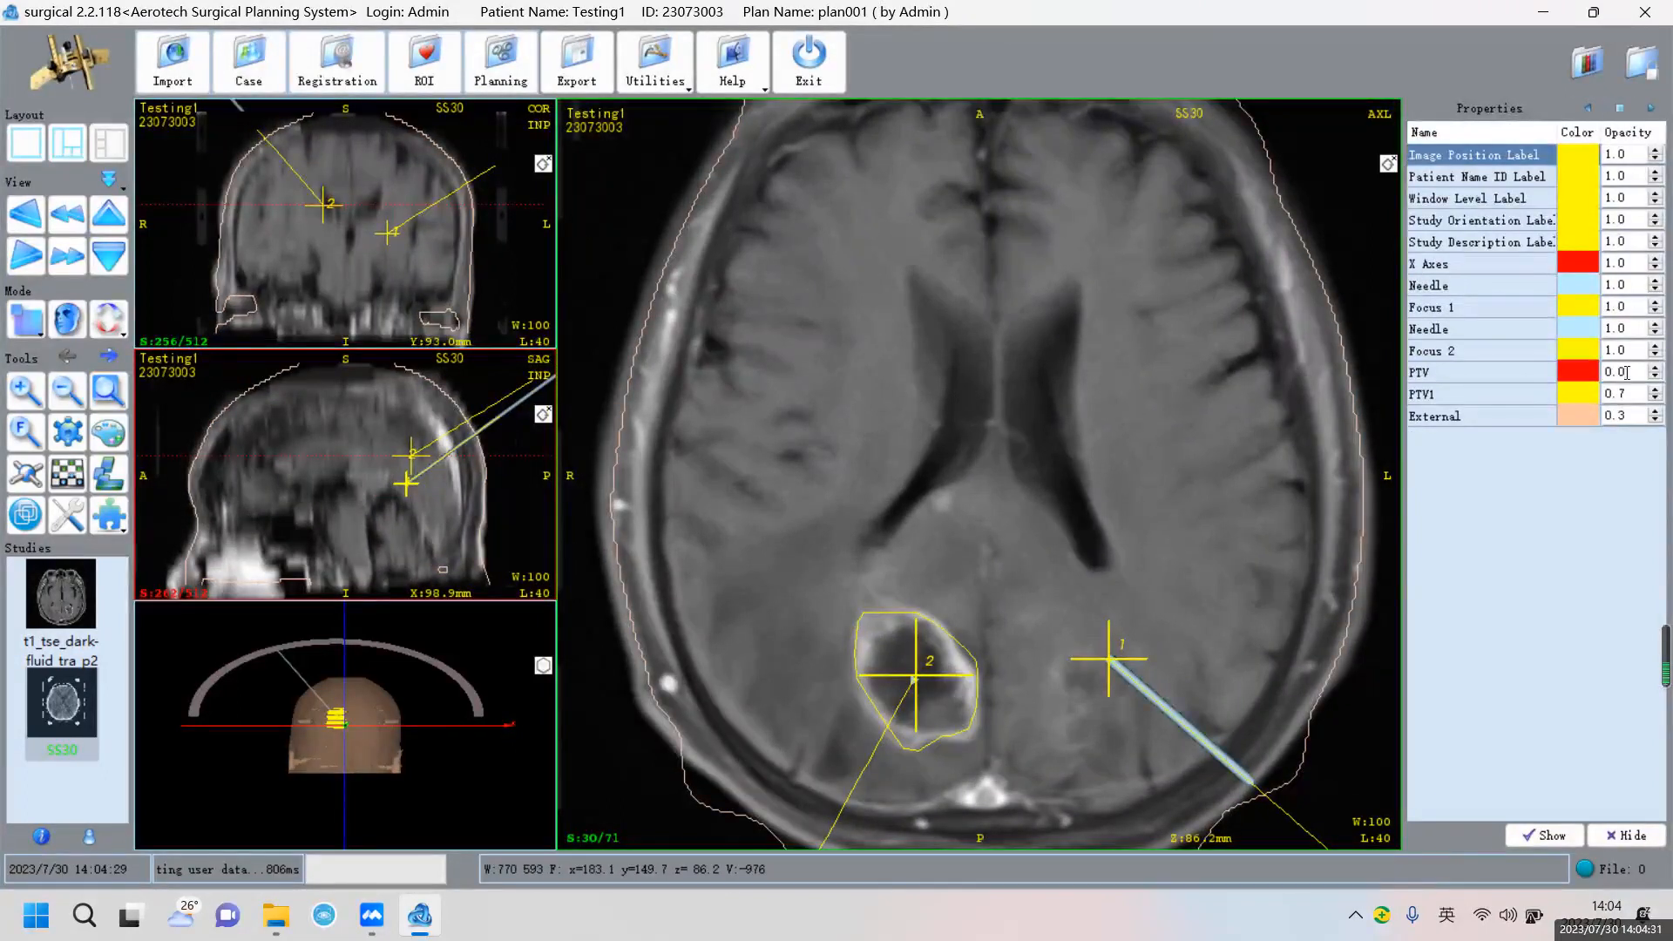
{"action": "double_click", "coordinate": [1657, 369]}
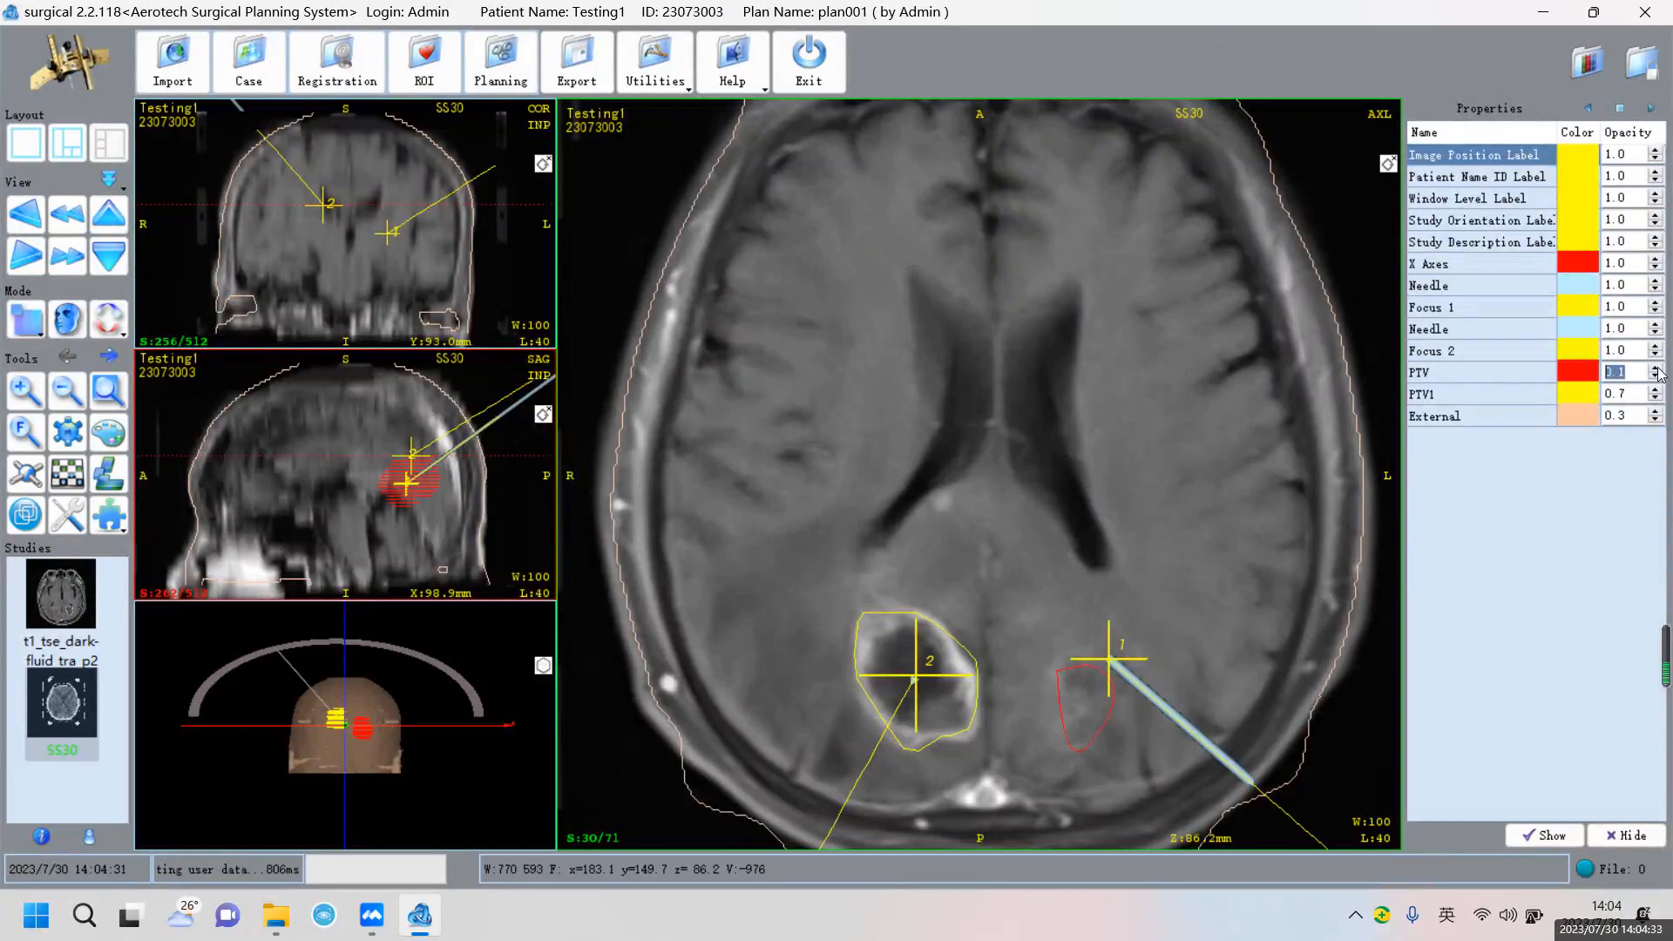
Review the parameters of trajectories 1 and 2 in the Plan panel
{"action": "left_click", "coordinate": [1620, 108]}
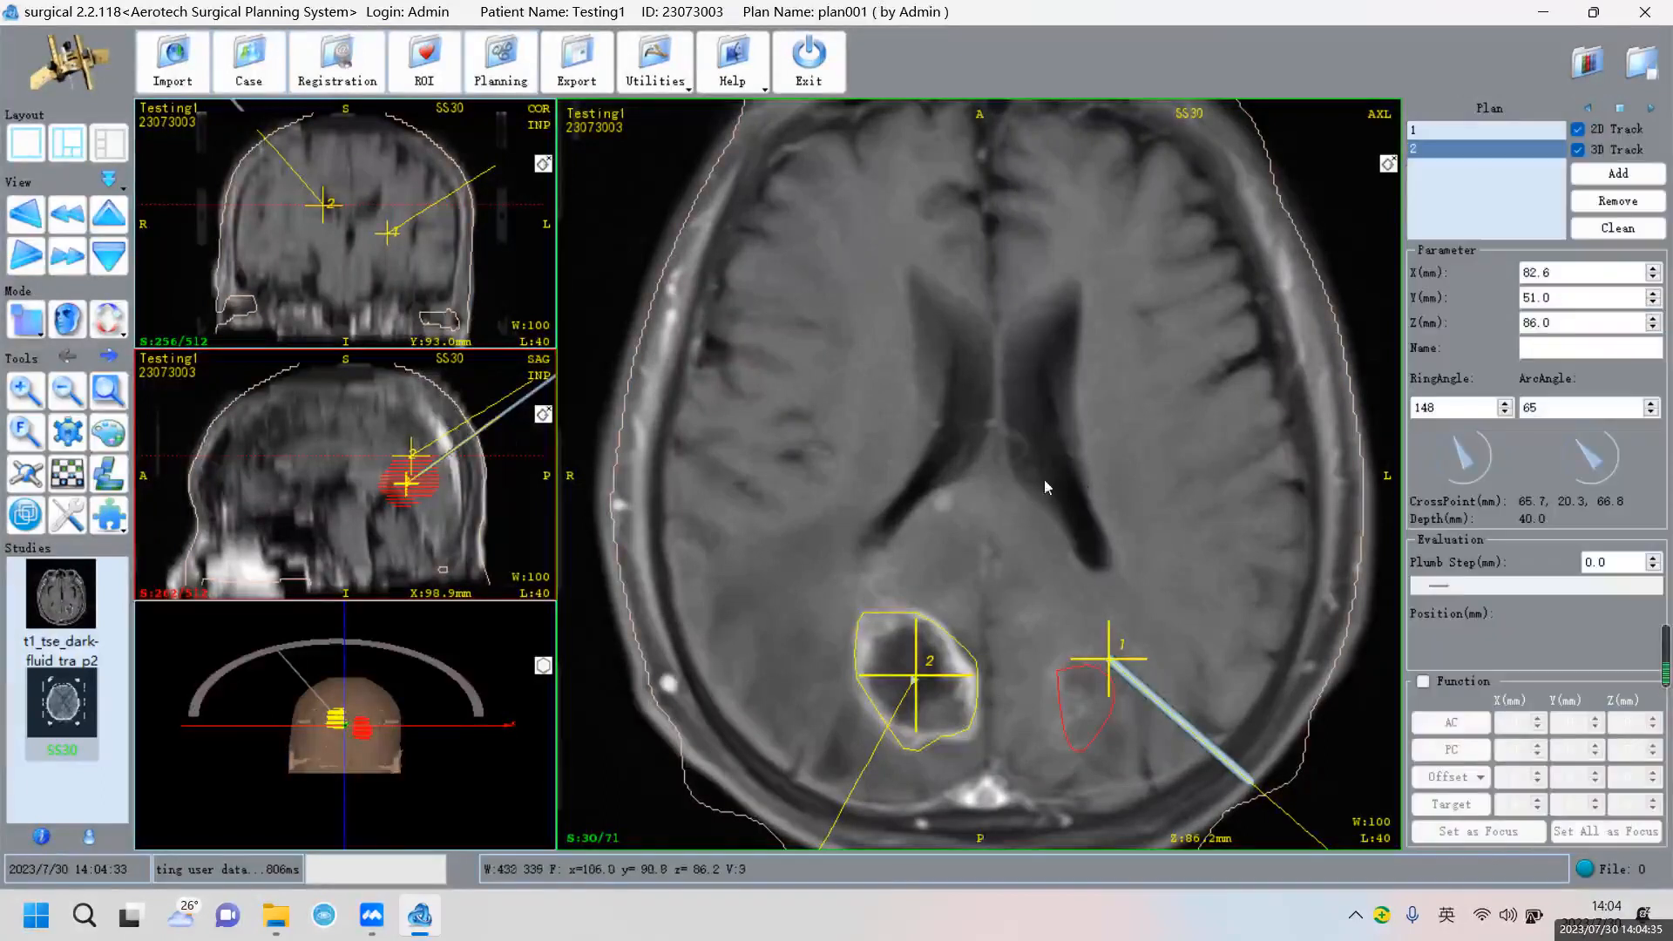
{"action": "right_click_drag", "start_coordinate": [1073, 468], "coordinate": [1069, 605]}
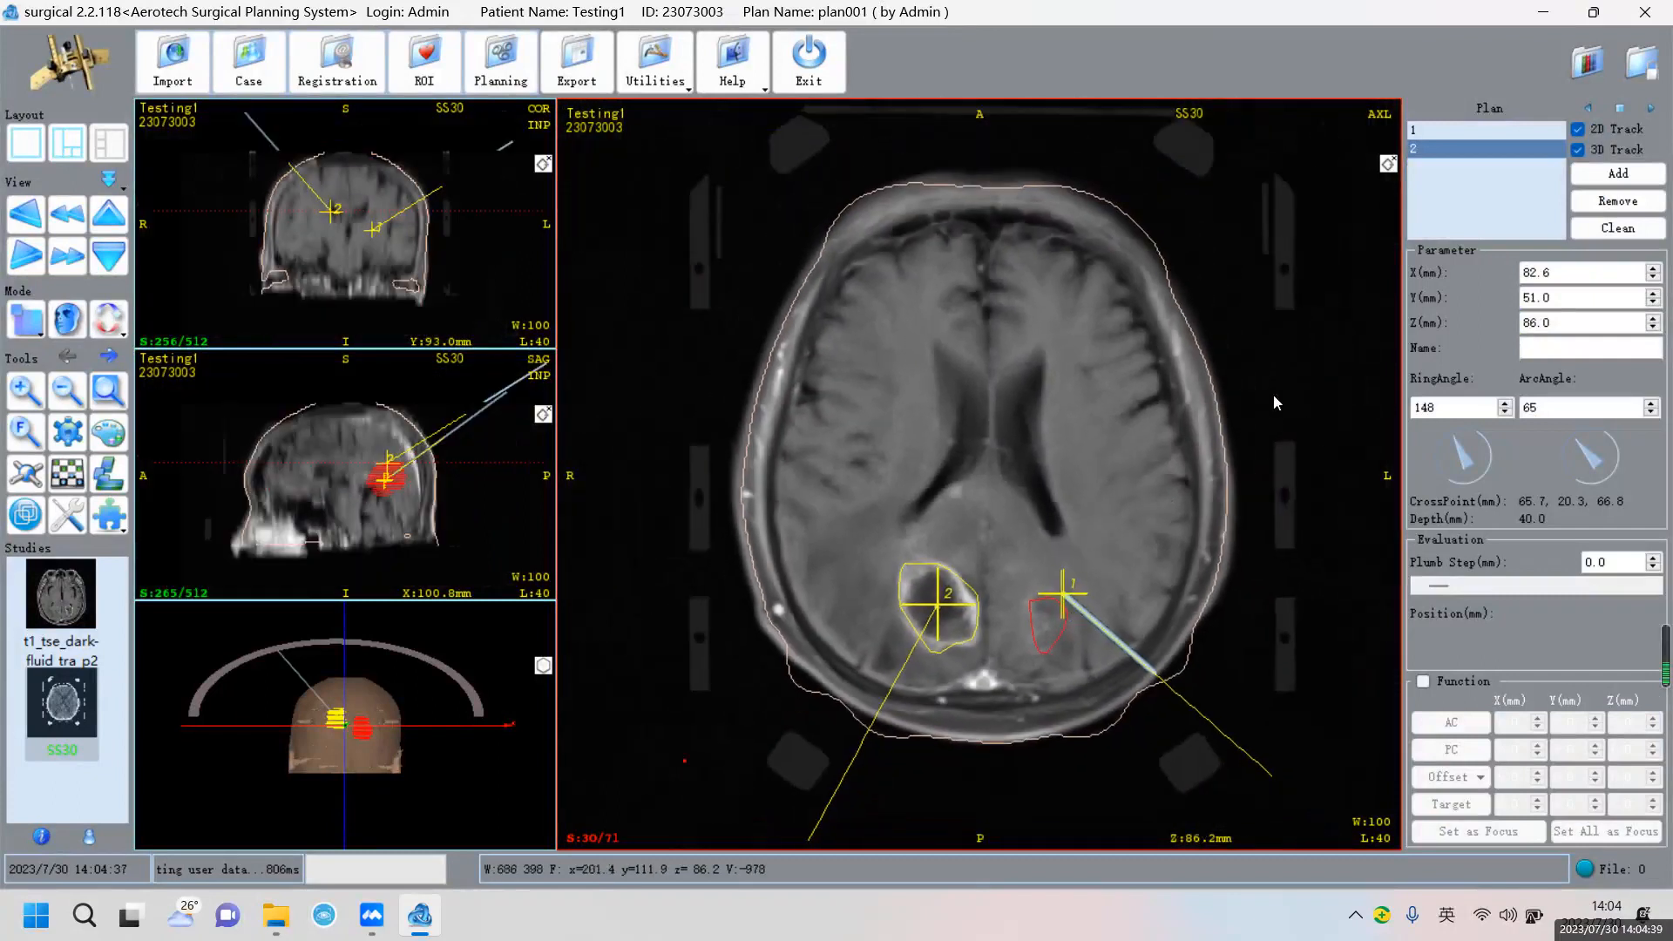
{"action": "left_click", "coordinate": [1478, 133]}
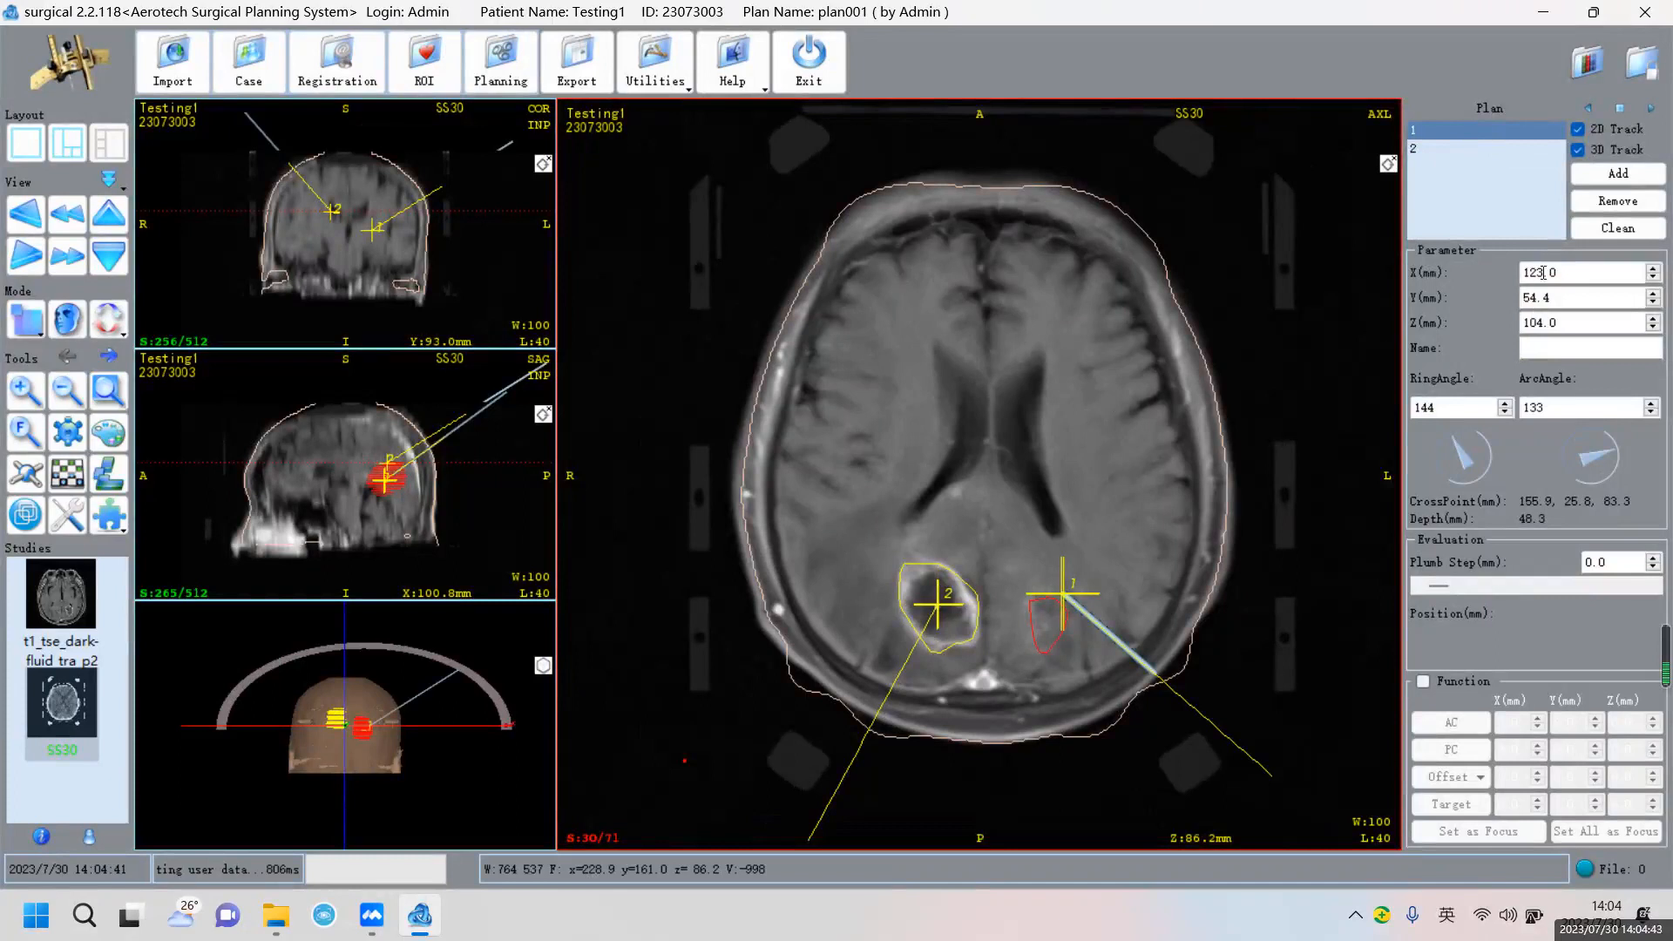
{"action": "left_click", "coordinate": [1446, 150]}
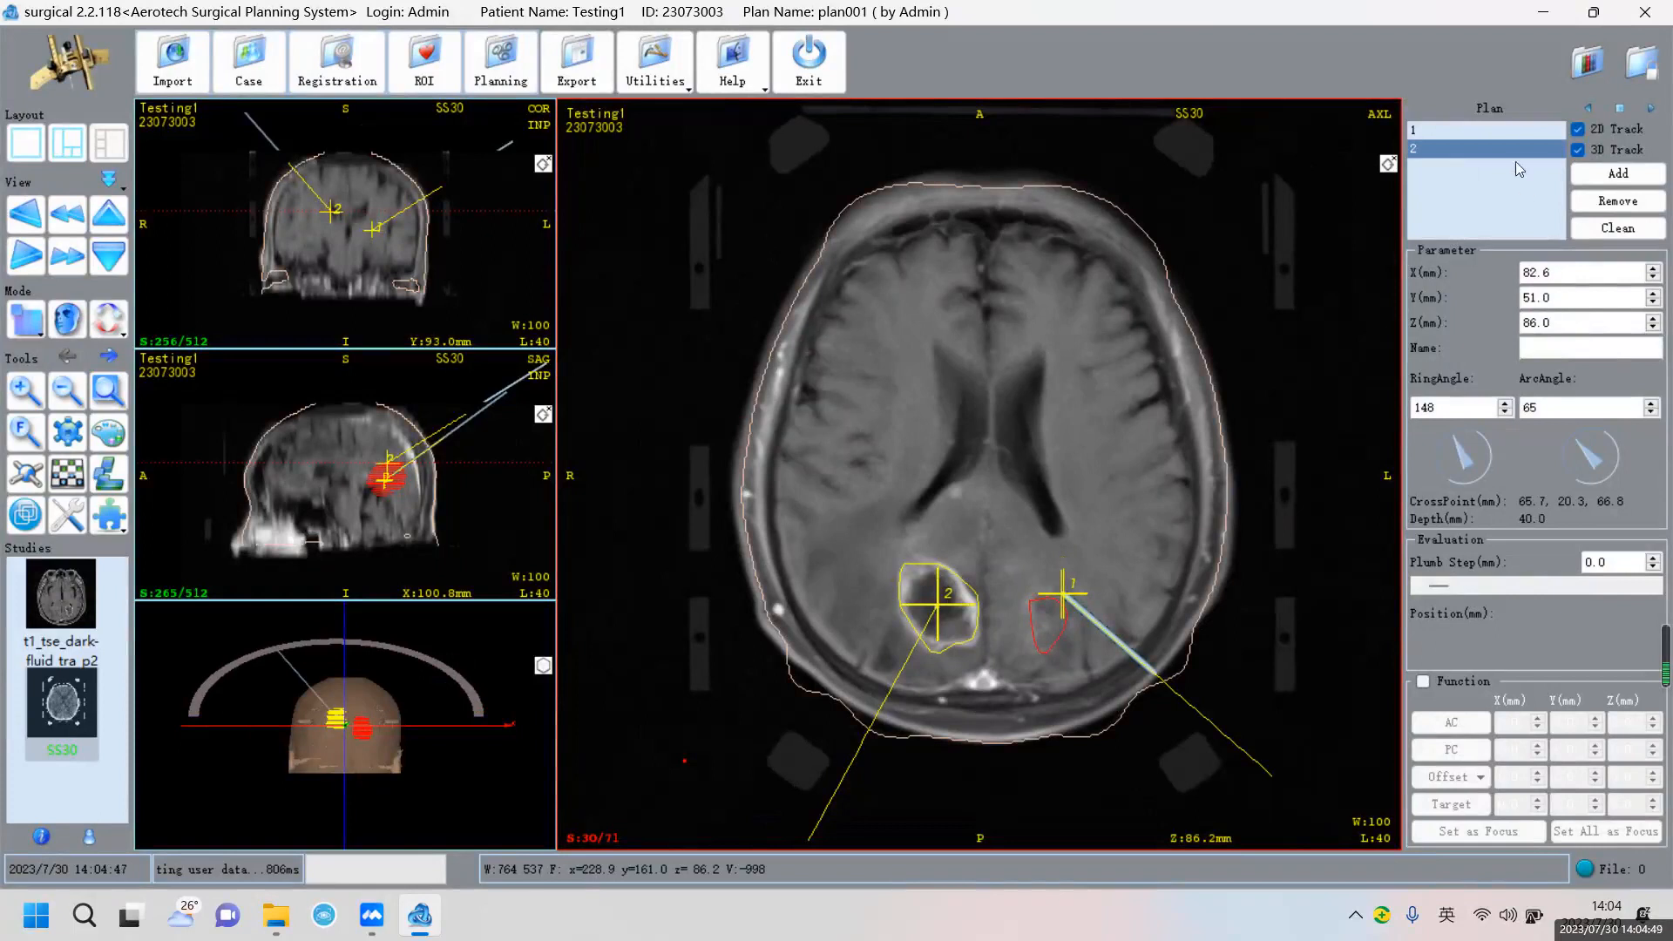
Approve plan001, entering the approval password to confirm
{"action": "left_click", "coordinate": [1641, 62]}
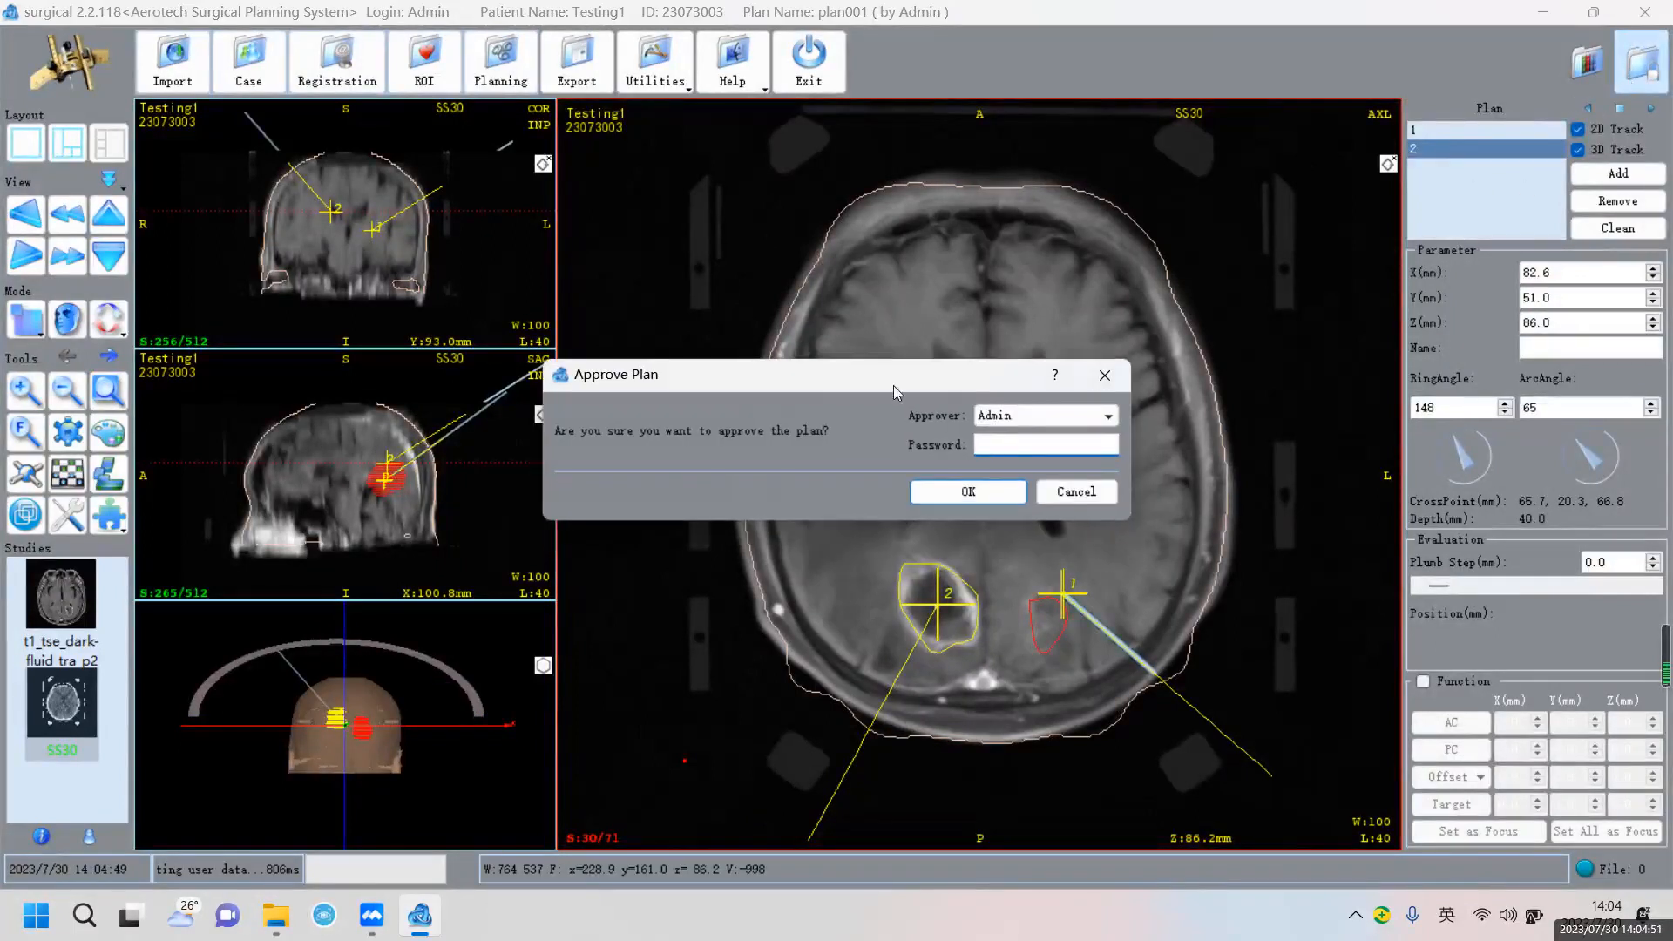
{"action": "type", "text": "1"}
{"action": "left_click", "coordinate": [966, 492]}
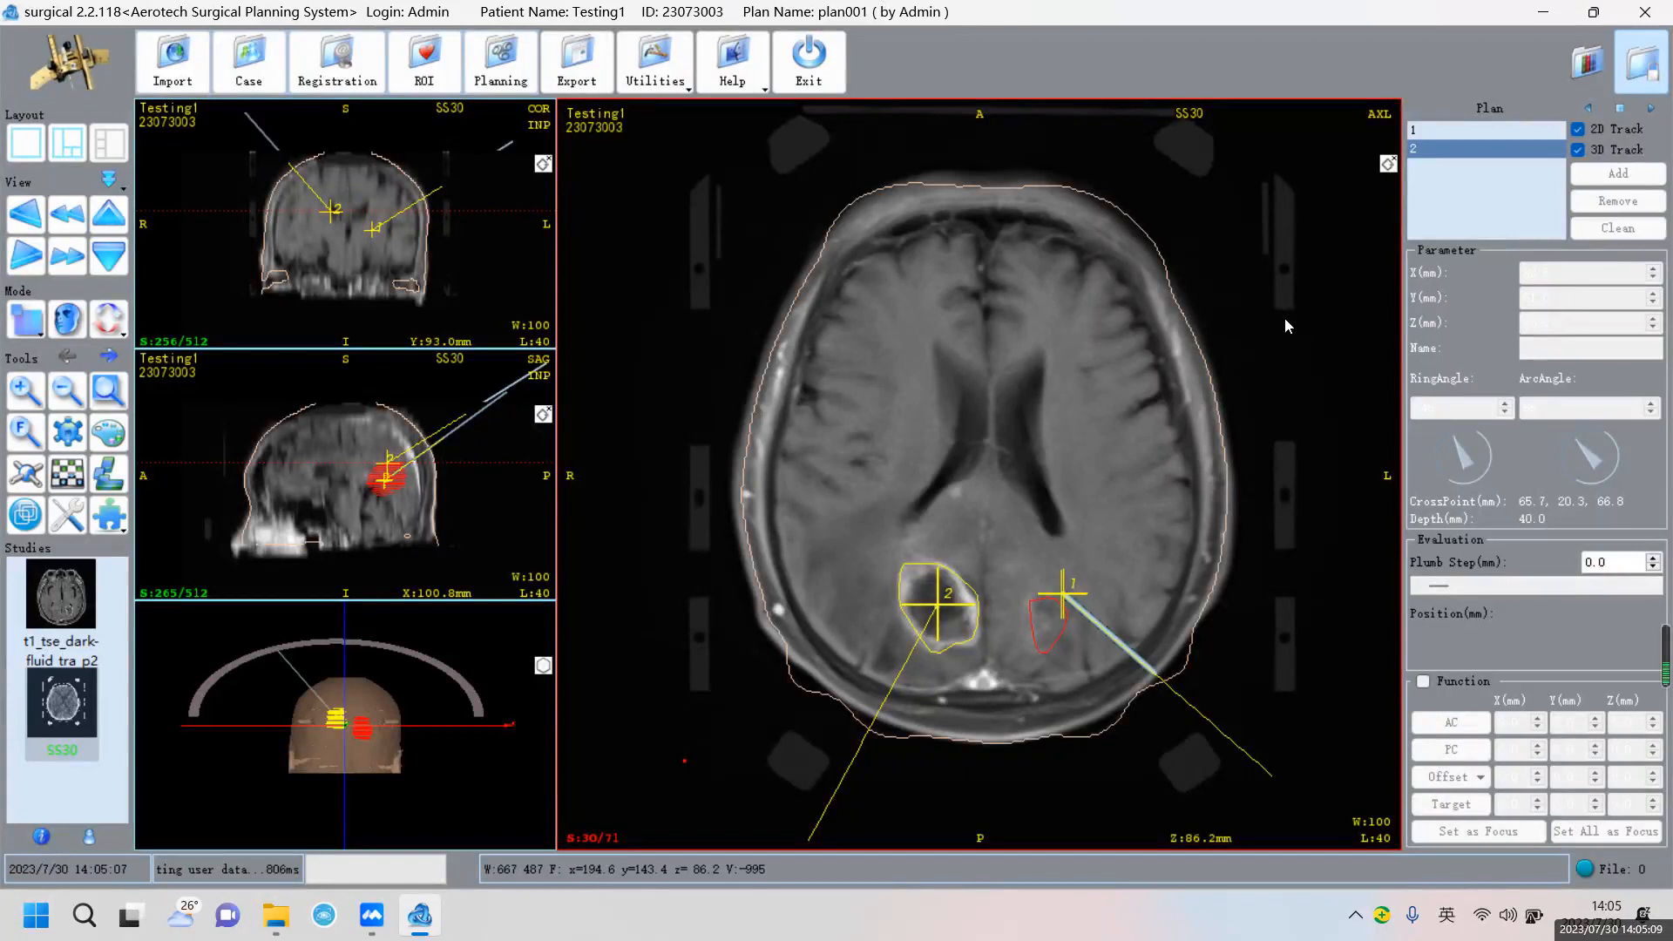
Capture a snapshot of the tumour contour view from the ROI workspace's display options
{"action": "left_click", "coordinate": [589, 73]}
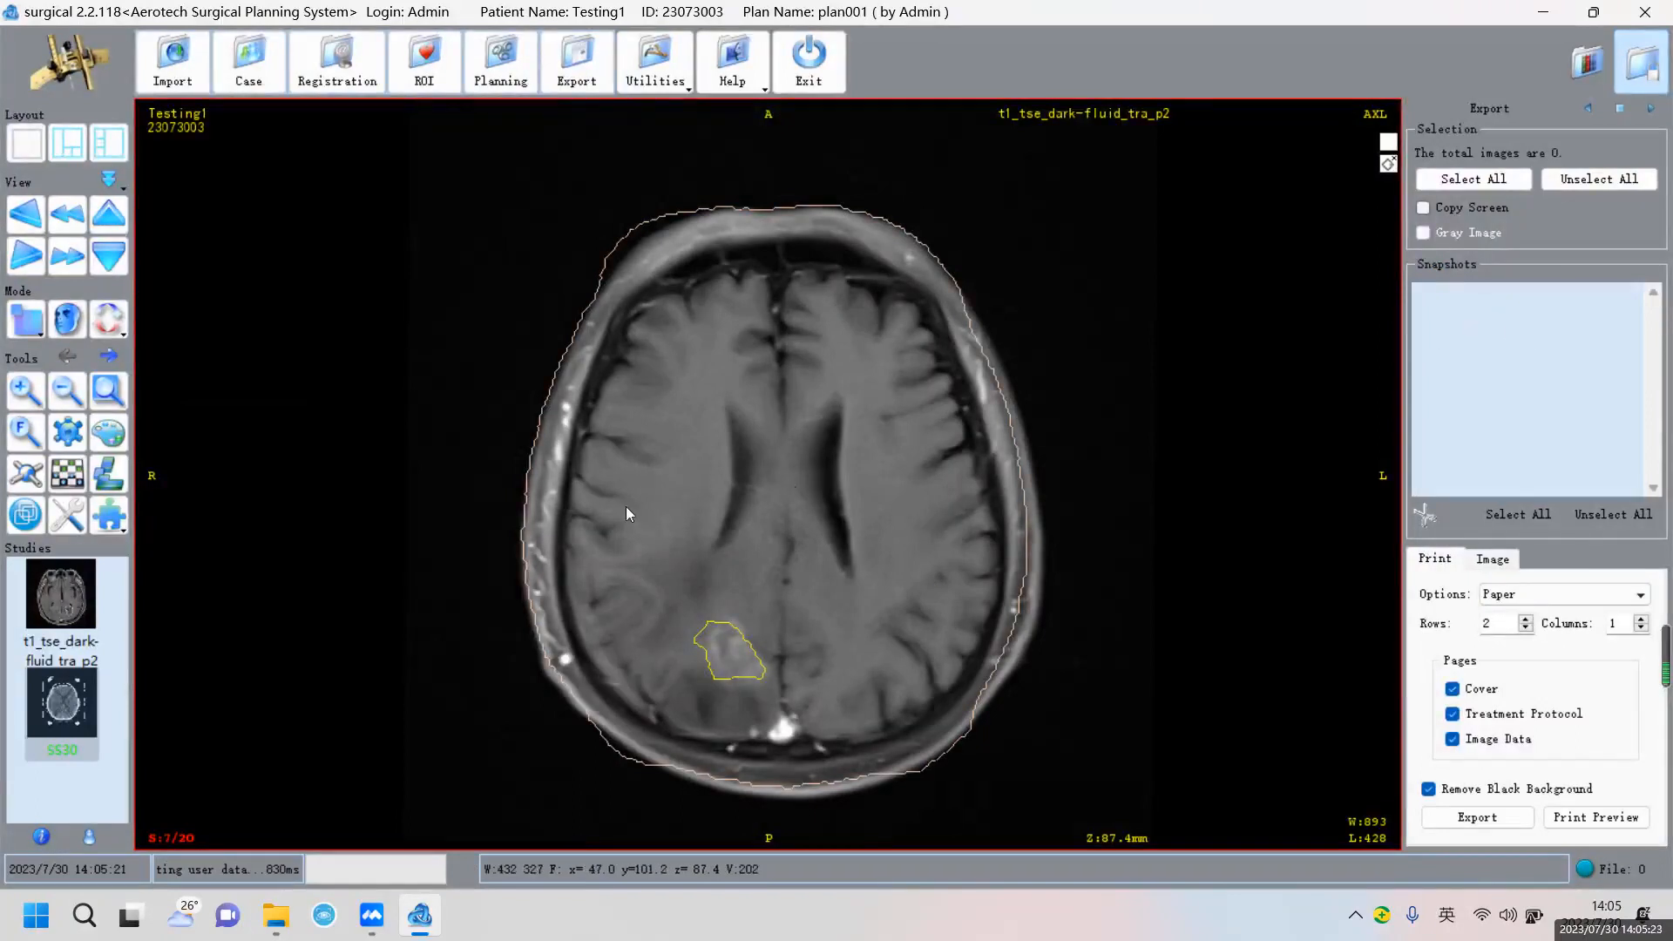
{"action": "left_click", "coordinate": [423, 63]}
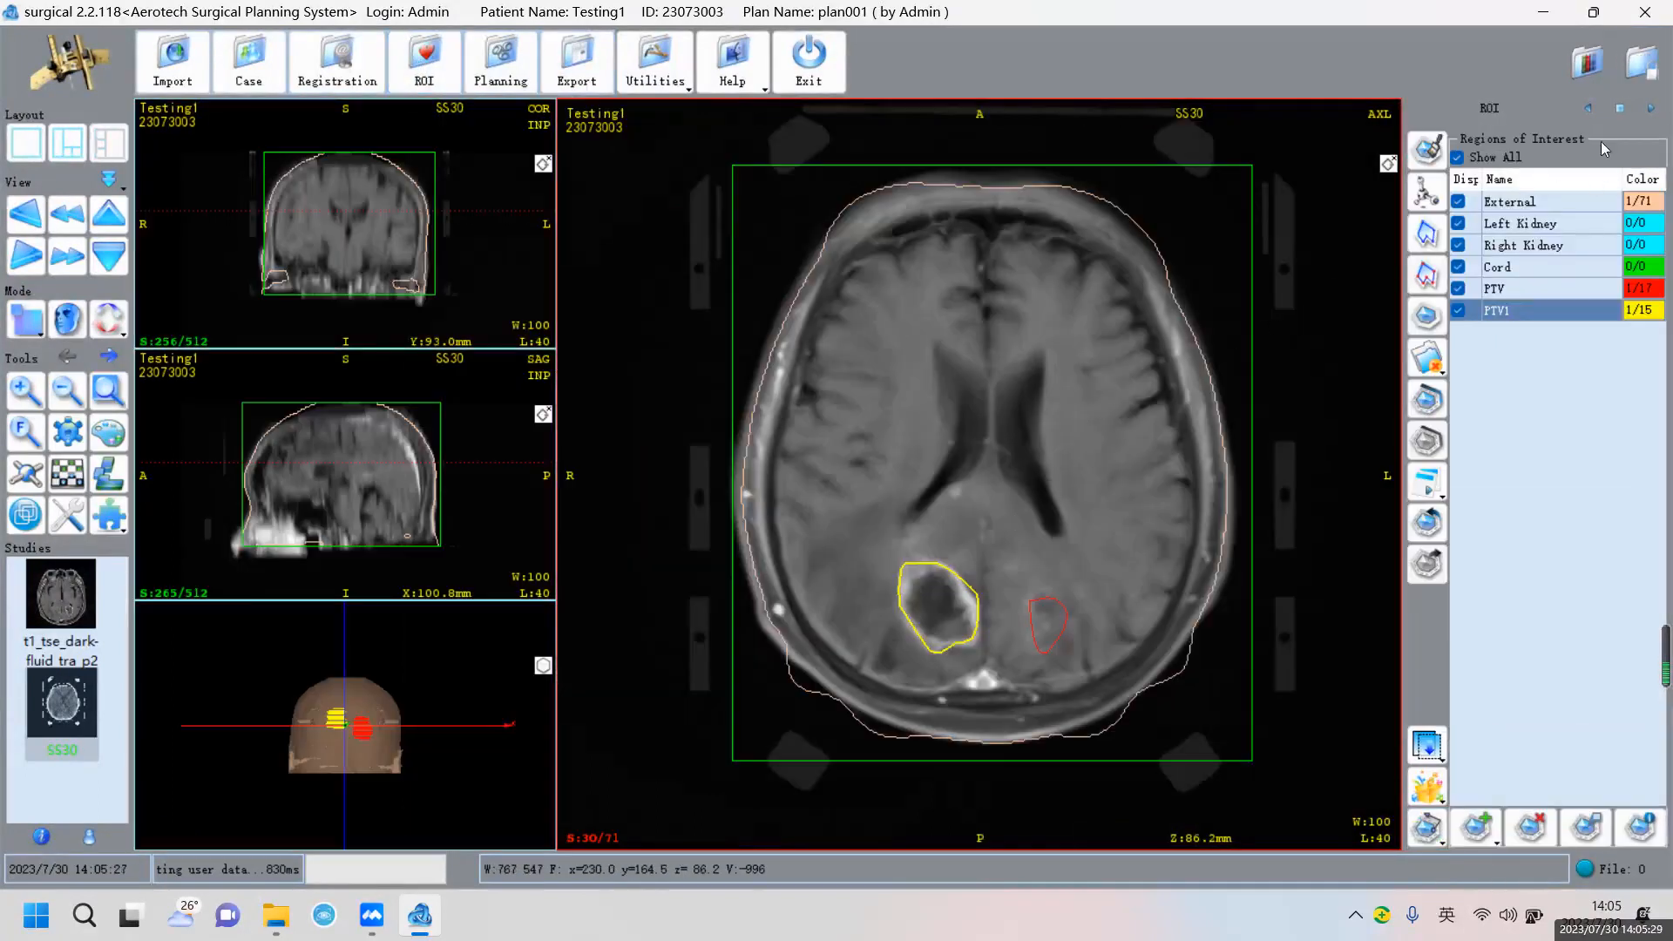
{"action": "left_click", "coordinate": [1590, 113]}
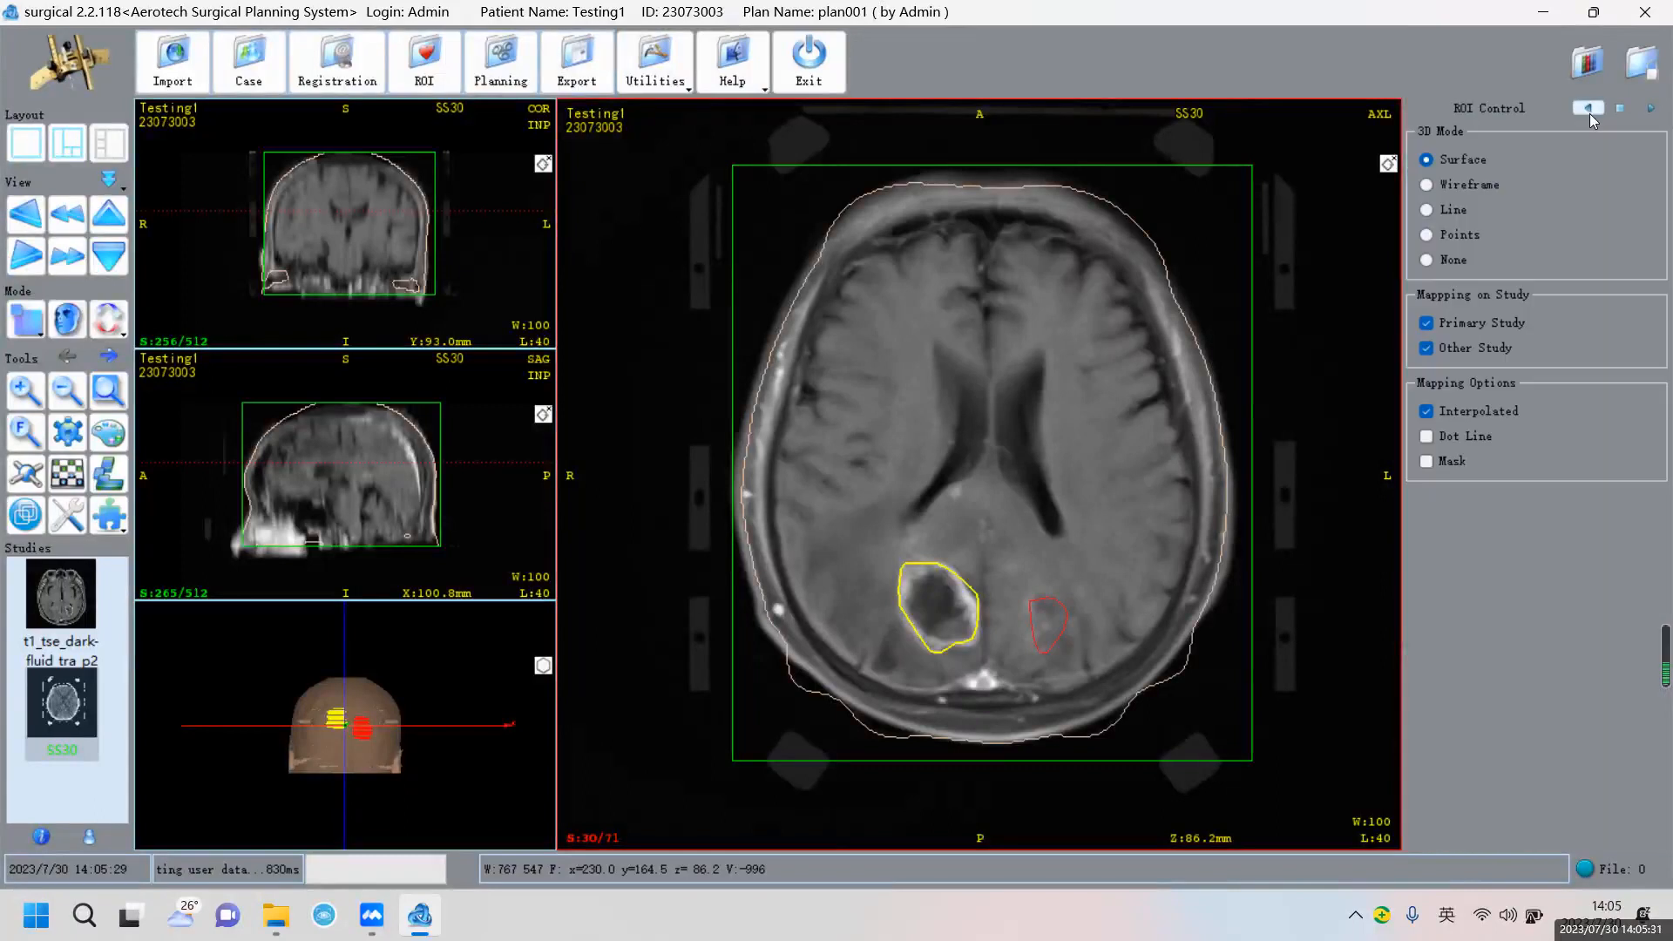
{"action": "left_click", "coordinate": [1589, 111]}
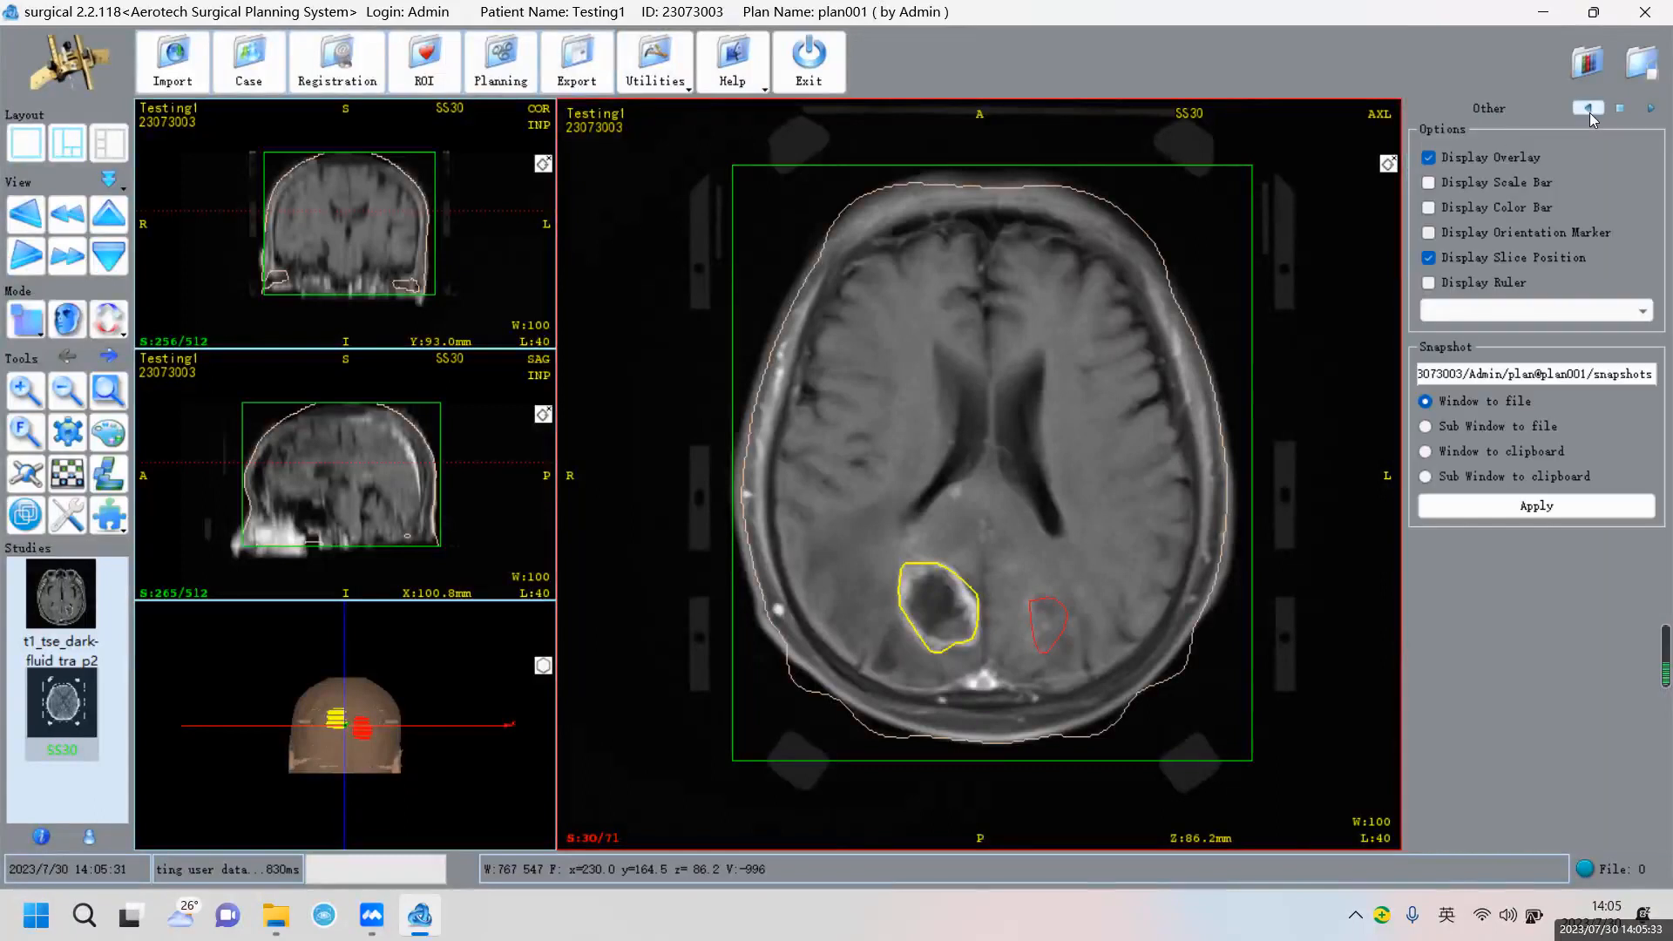
{"action": "left_click", "coordinate": [1508, 510]}
{"action": "left_click", "coordinate": [1540, 505]}
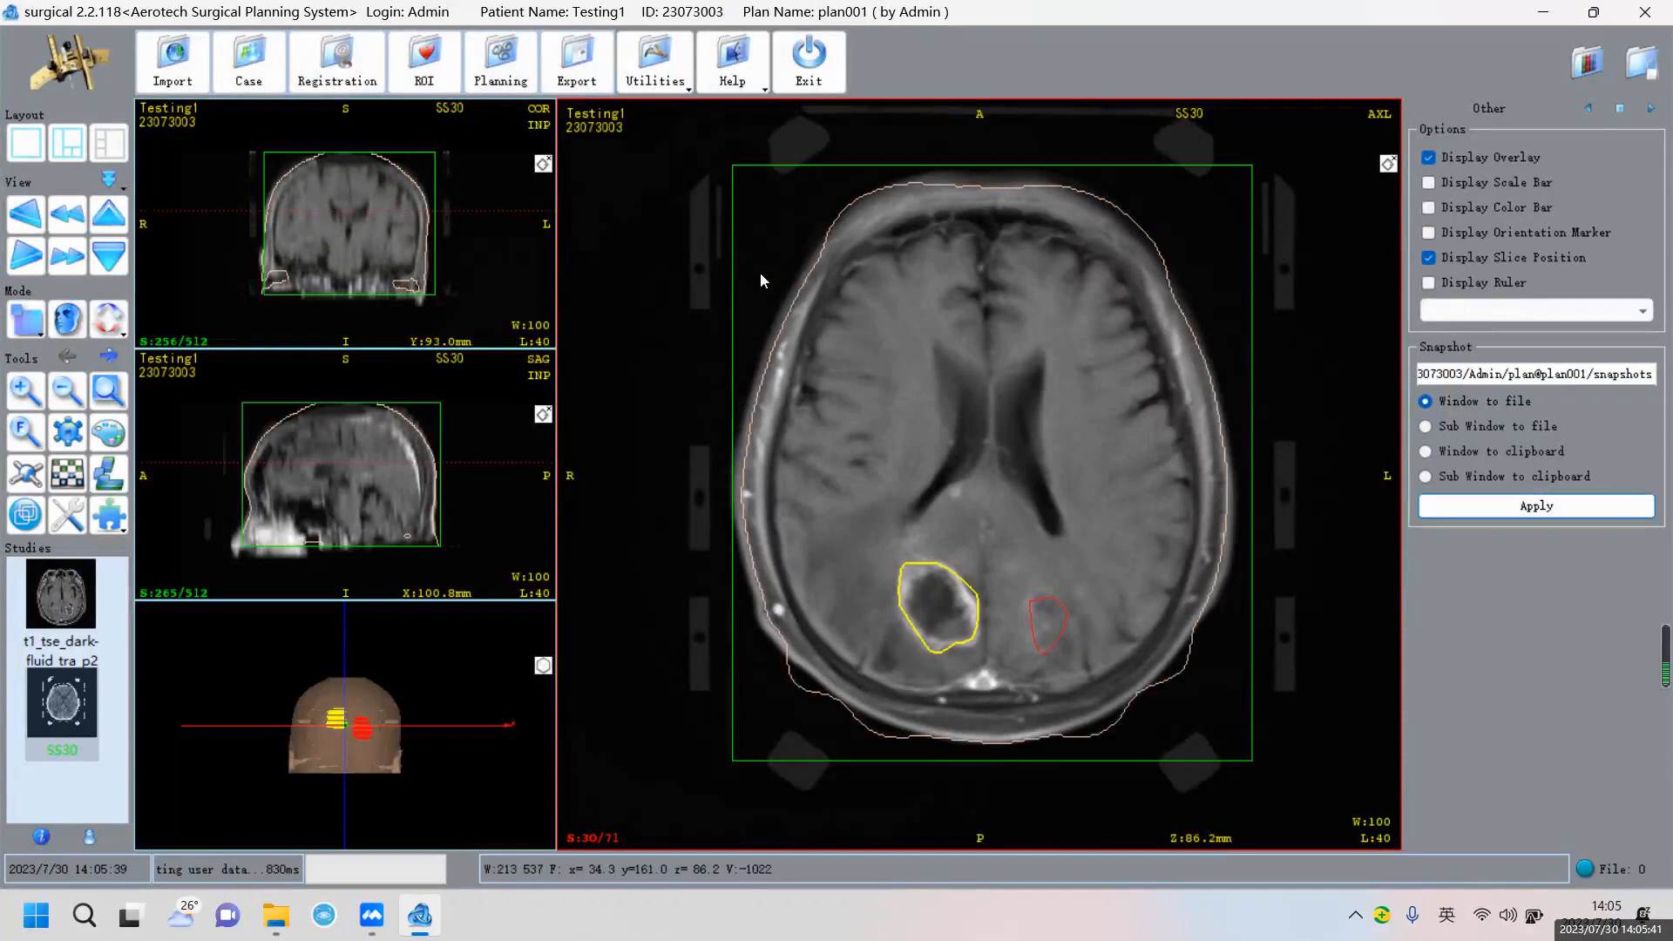
Snapshot the plan view showing both trajectories, then enable the first snapshot for the report
{"action": "left_click", "coordinate": [526, 85]}
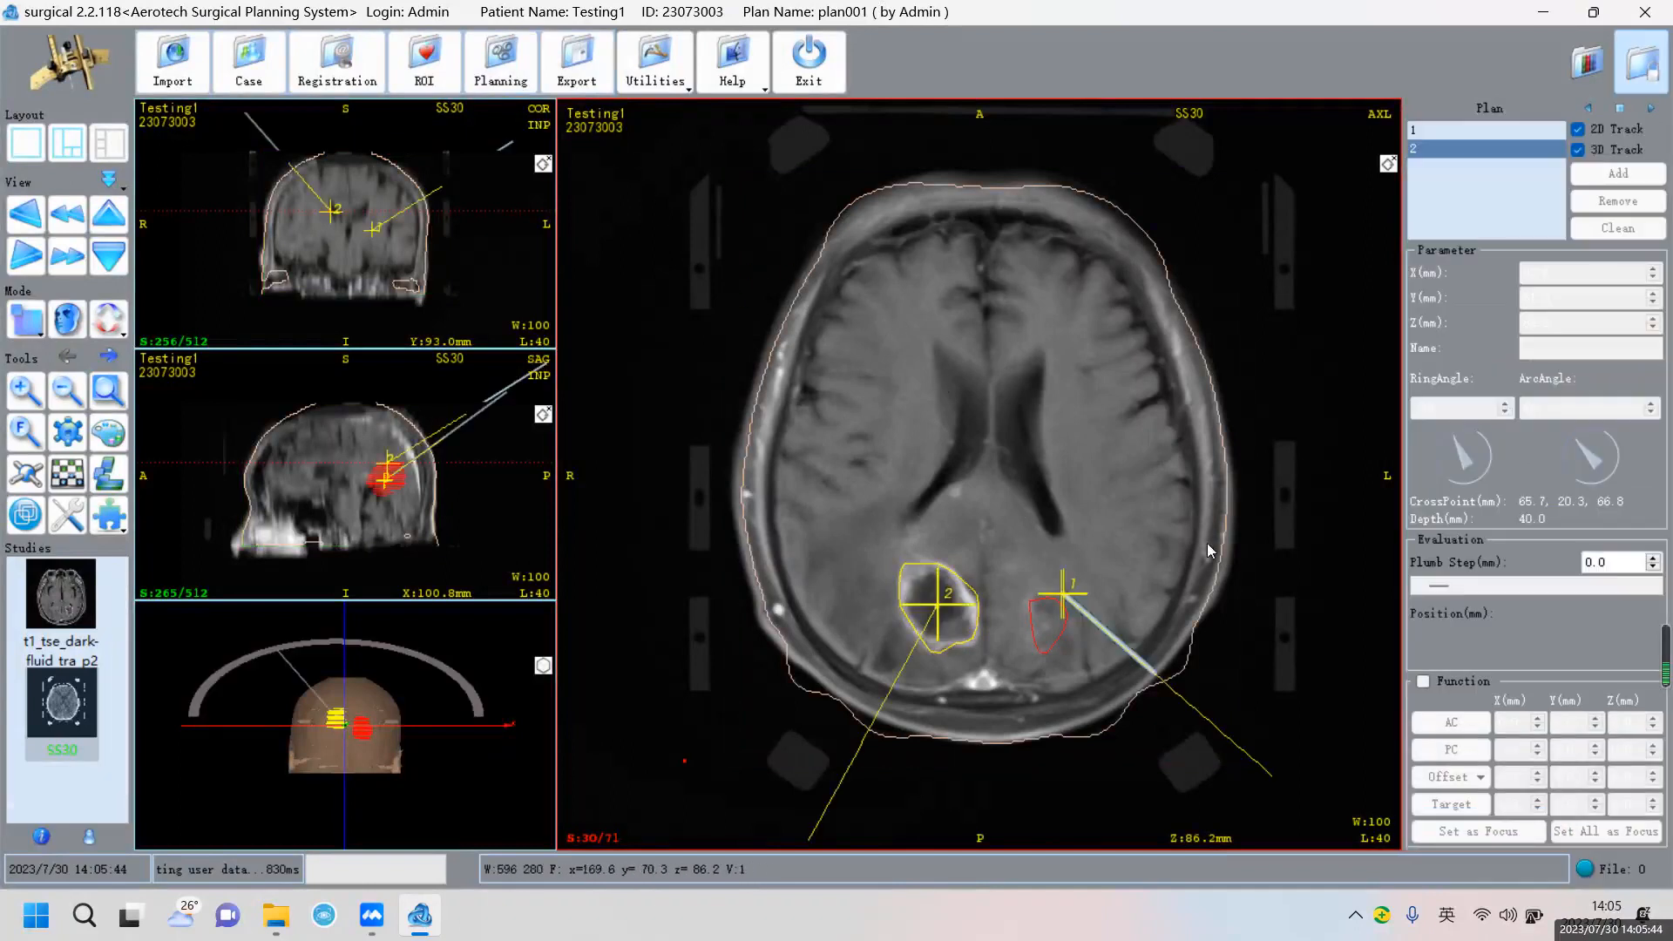
{"action": "left_click", "coordinate": [1589, 109]}
{"action": "left_click", "coordinate": [1589, 109]}
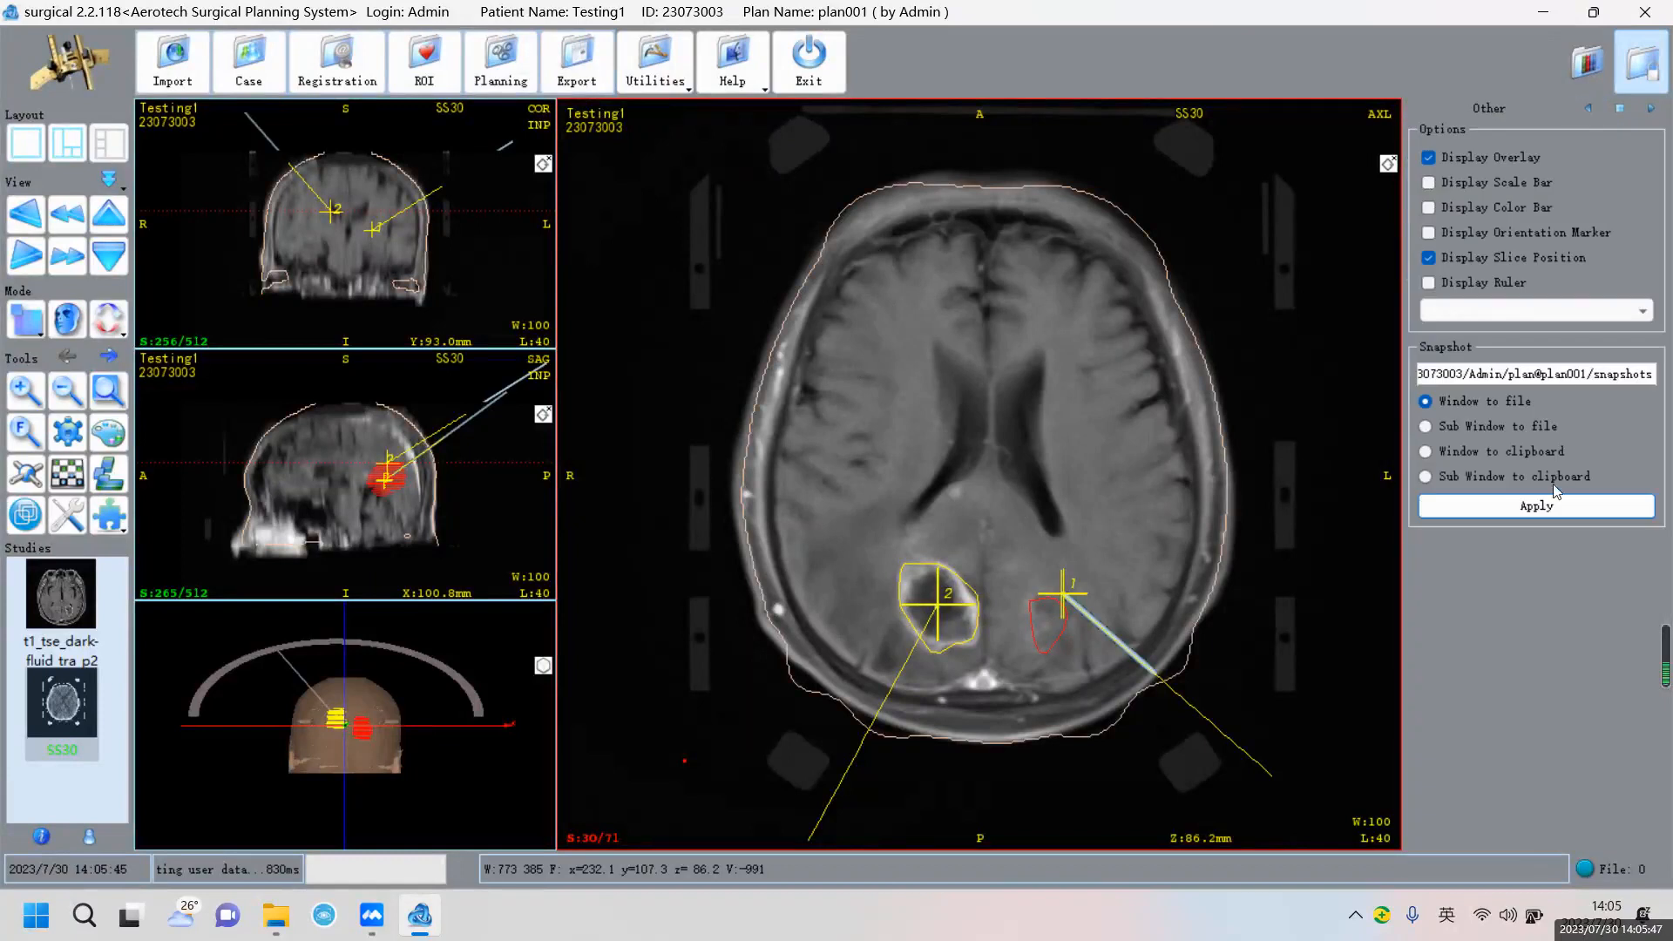
{"action": "left_click", "coordinate": [1544, 507]}
{"action": "left_click", "coordinate": [576, 59]}
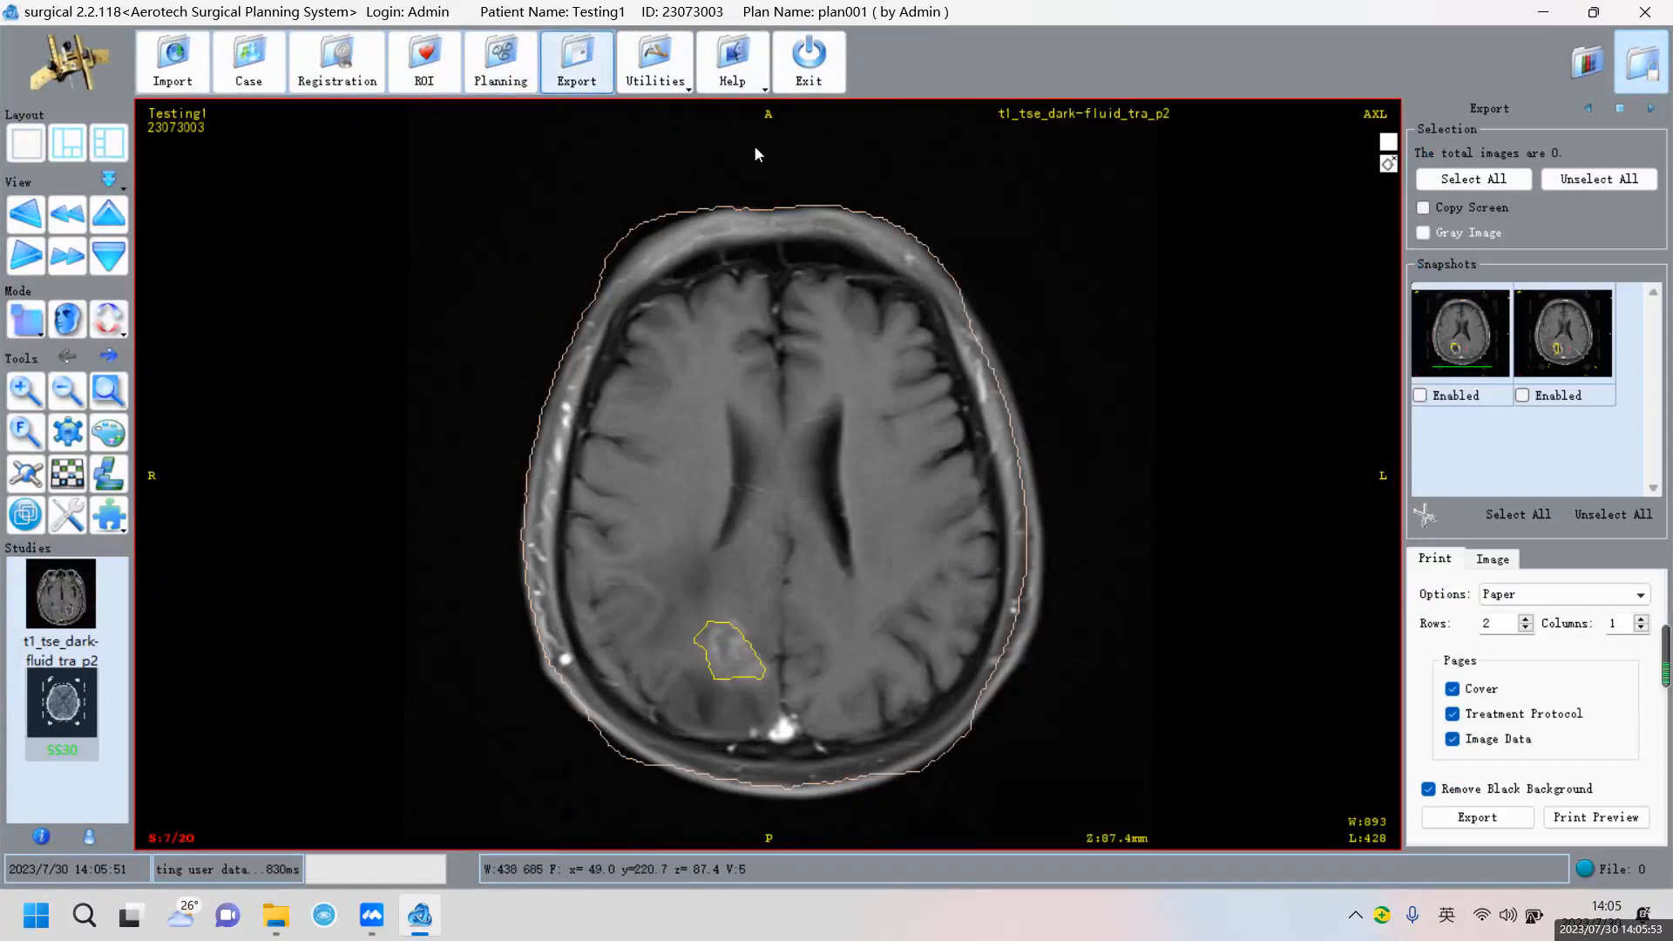
{"action": "left_click", "coordinate": [1454, 396]}
Enable the second snapshot and open the report's print preview
{"action": "left_click", "coordinate": [1523, 394]}
{"action": "left_click", "coordinate": [1595, 818]}
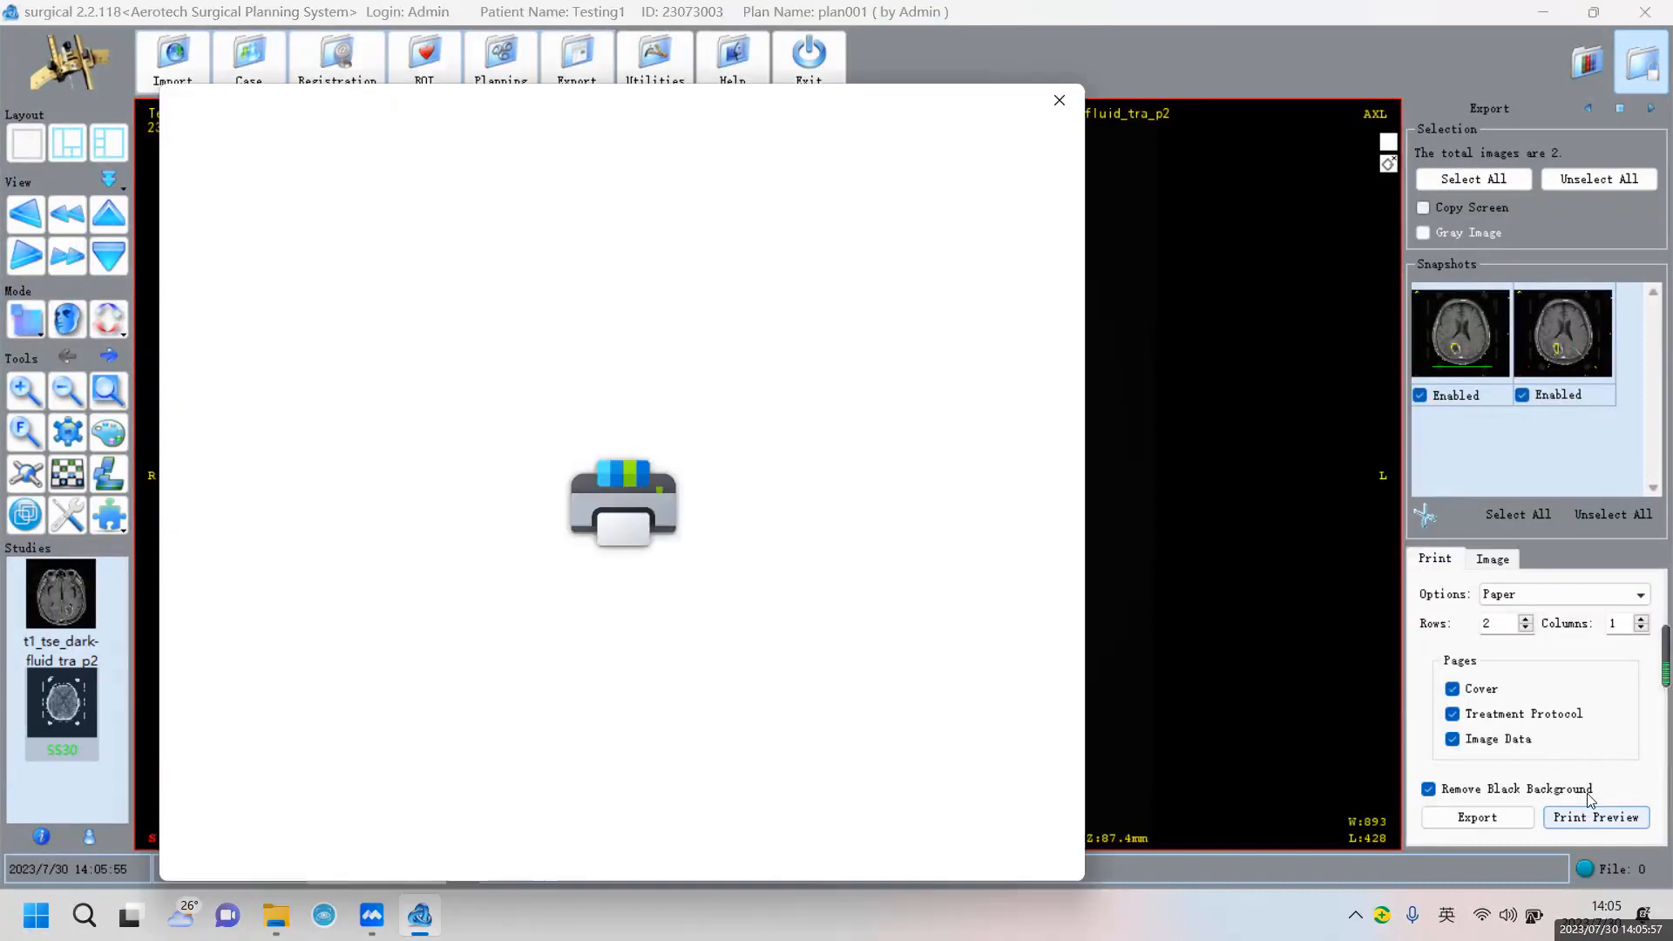
{"action": "left_click", "coordinate": [751, 839]}
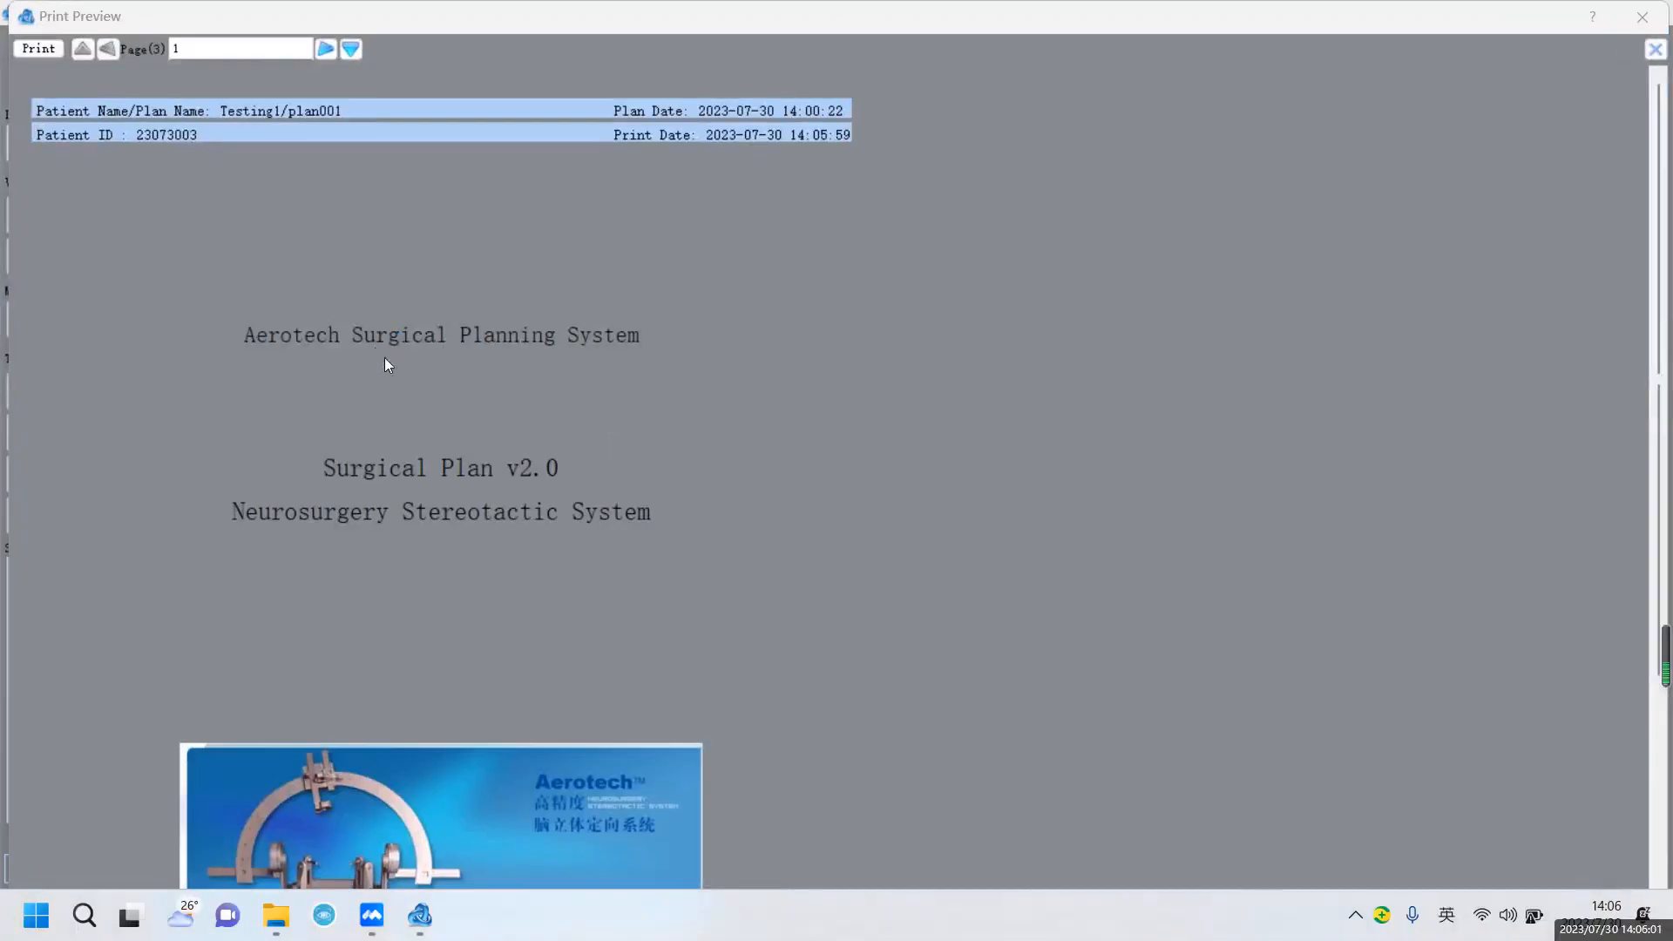
Review report pages 2 and 3, then close the preview and exit the program
{"action": "left_click", "coordinate": [327, 50]}
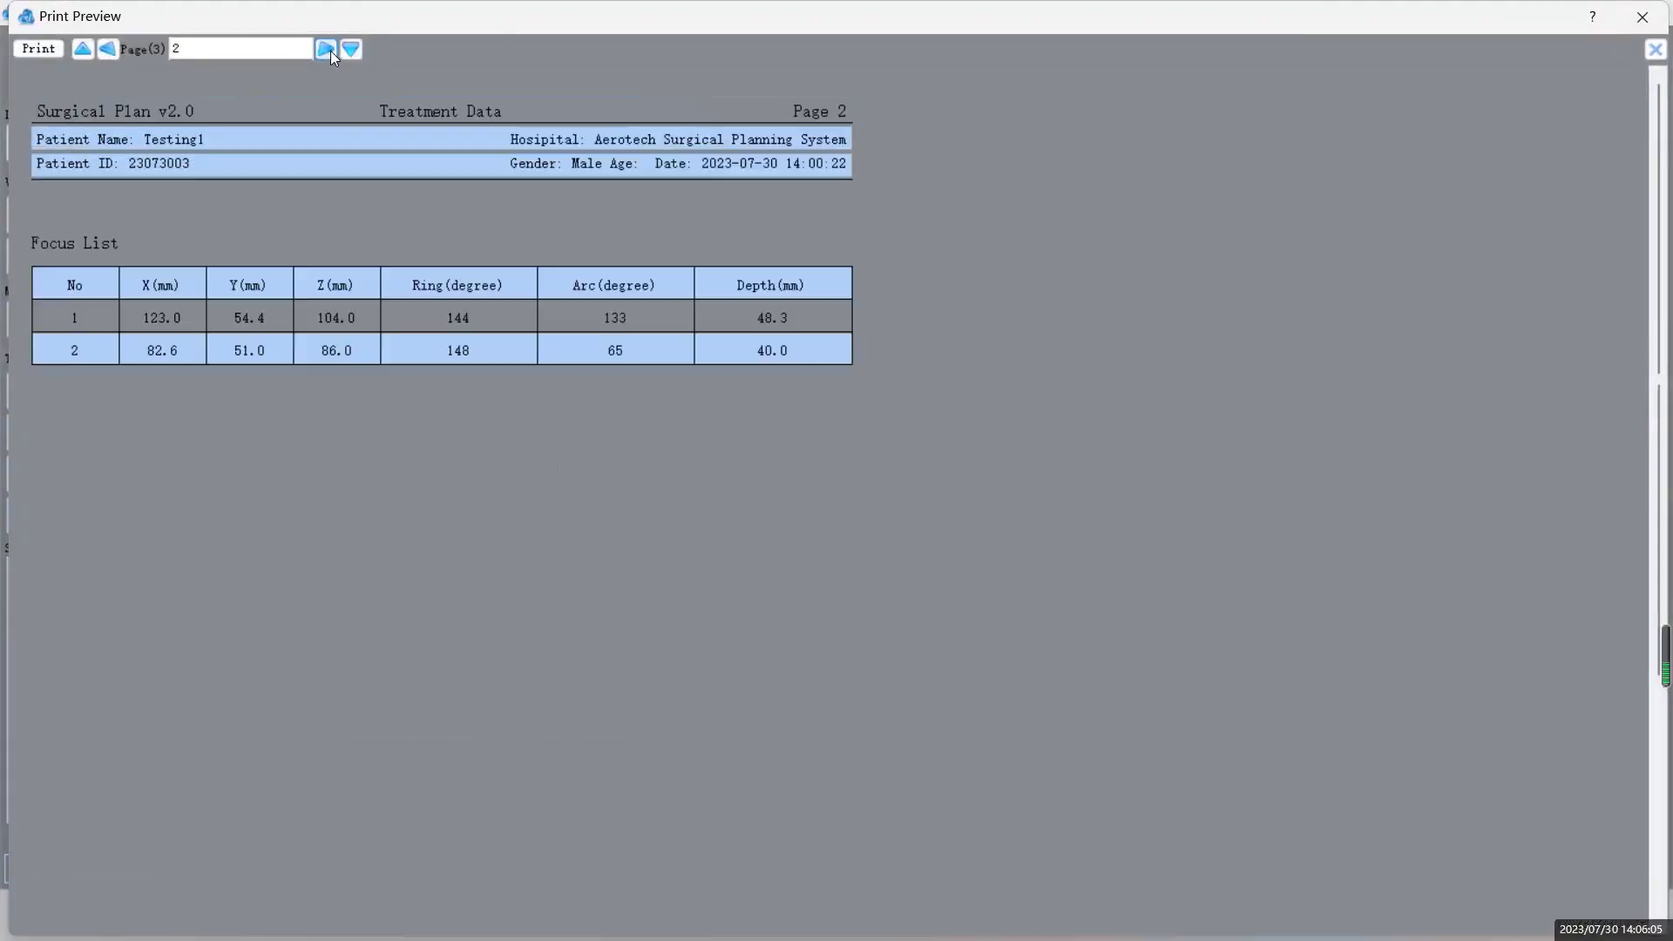
{"action": "left_click", "coordinate": [326, 50]}
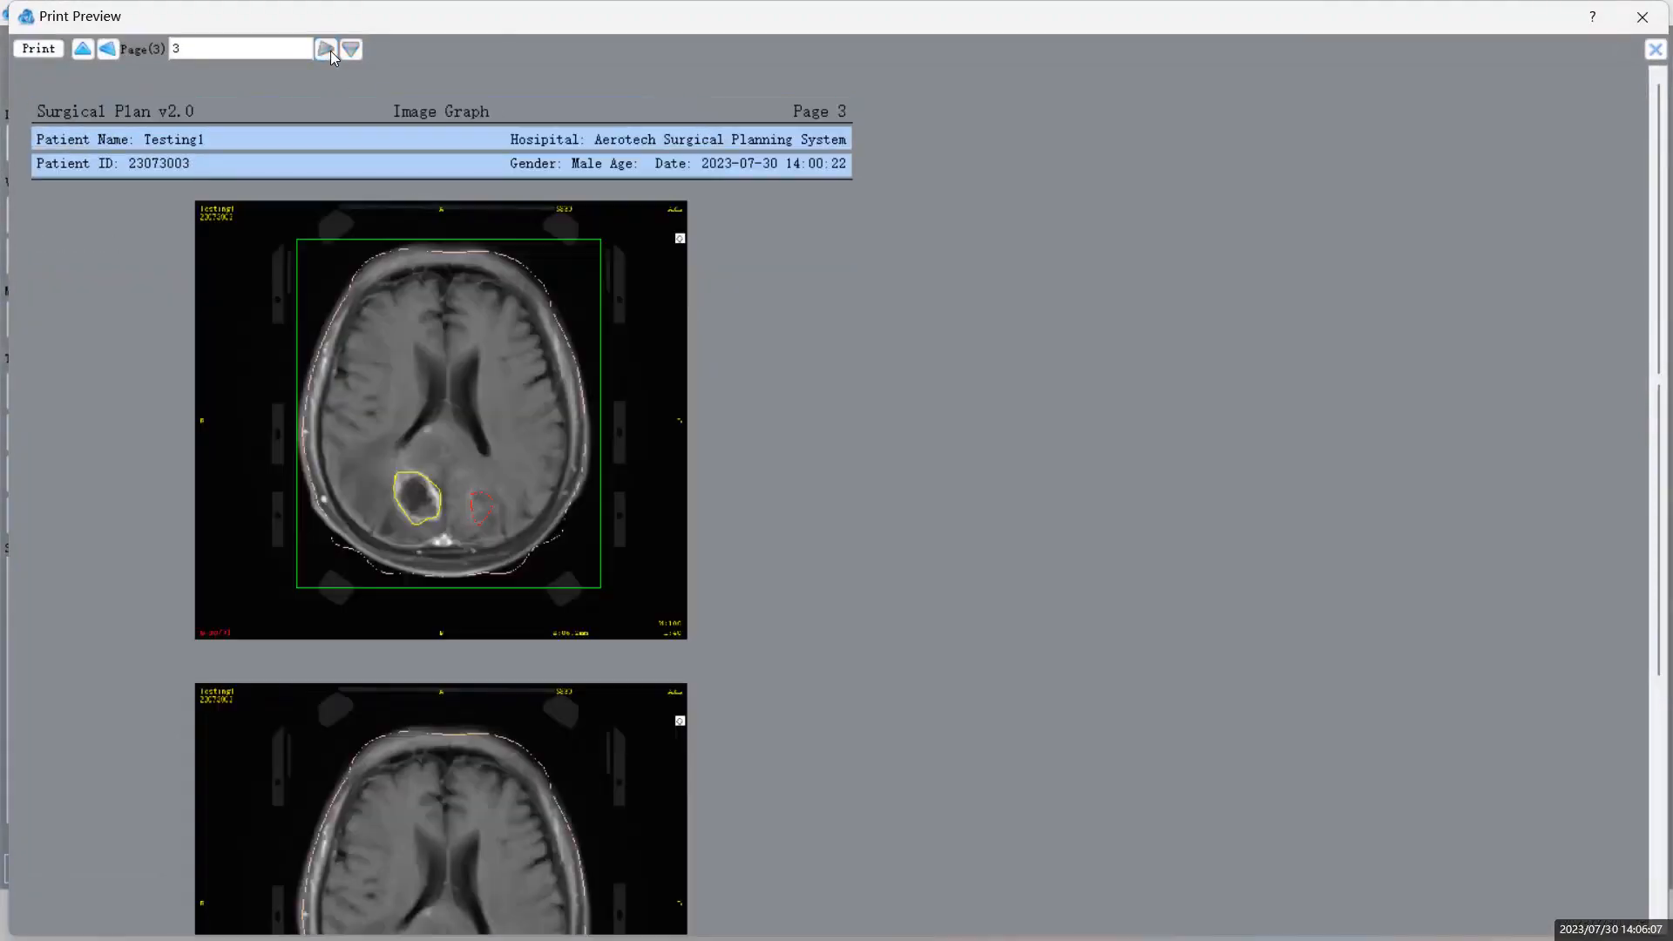
{"action": "scroll", "coordinate": [571, 577], "scroll_direction": "down", "scroll_amount": 5}
{"action": "scroll", "coordinate": [554, 504], "scroll_direction": "up", "scroll_amount": 5}
{"action": "scroll", "coordinate": [554, 504], "scroll_direction": "down", "scroll_amount": 5}
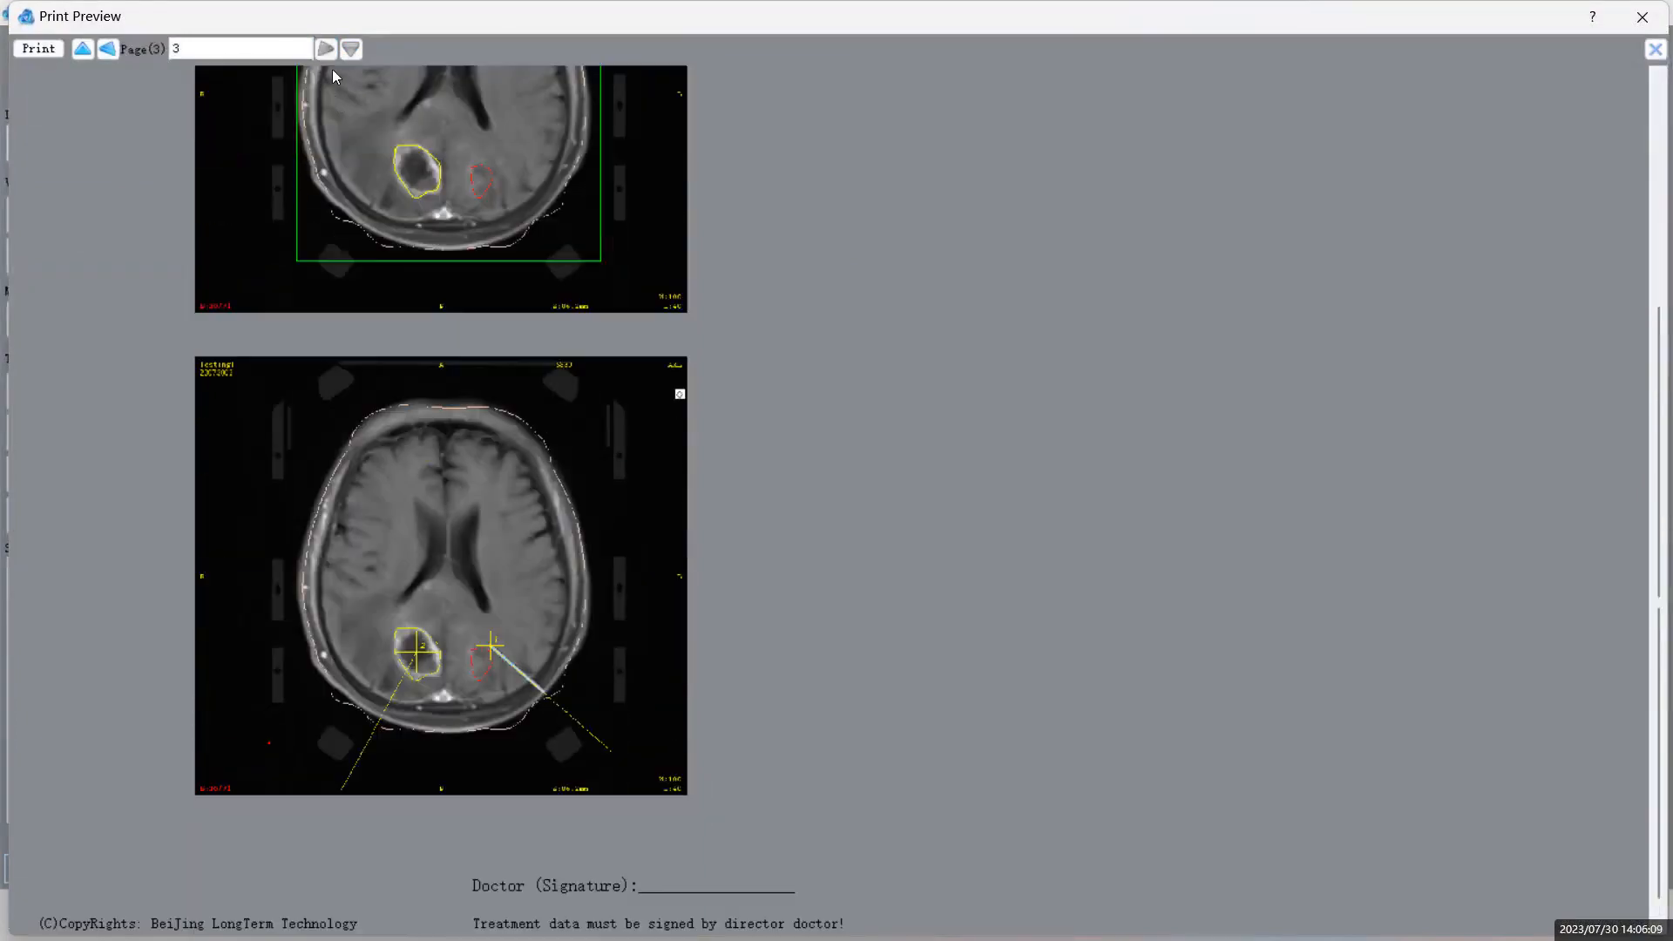
{"action": "scroll", "coordinate": [920, 210], "scroll_direction": "up", "scroll_amount": 5}
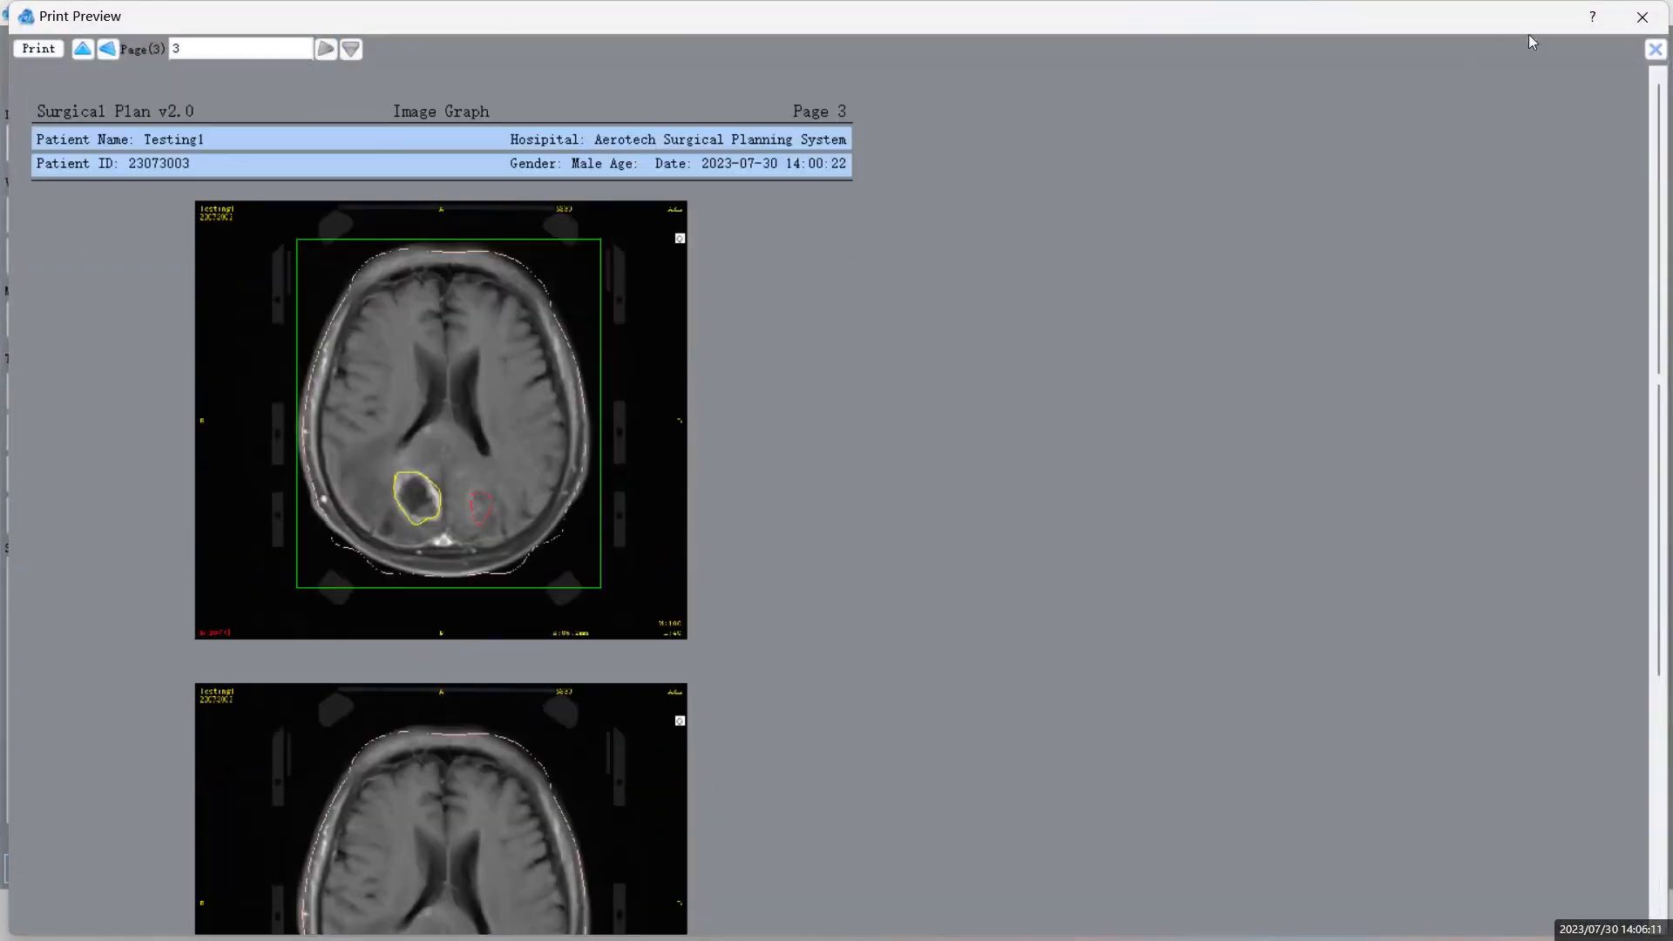
{"action": "left_click", "coordinate": [1624, 32]}
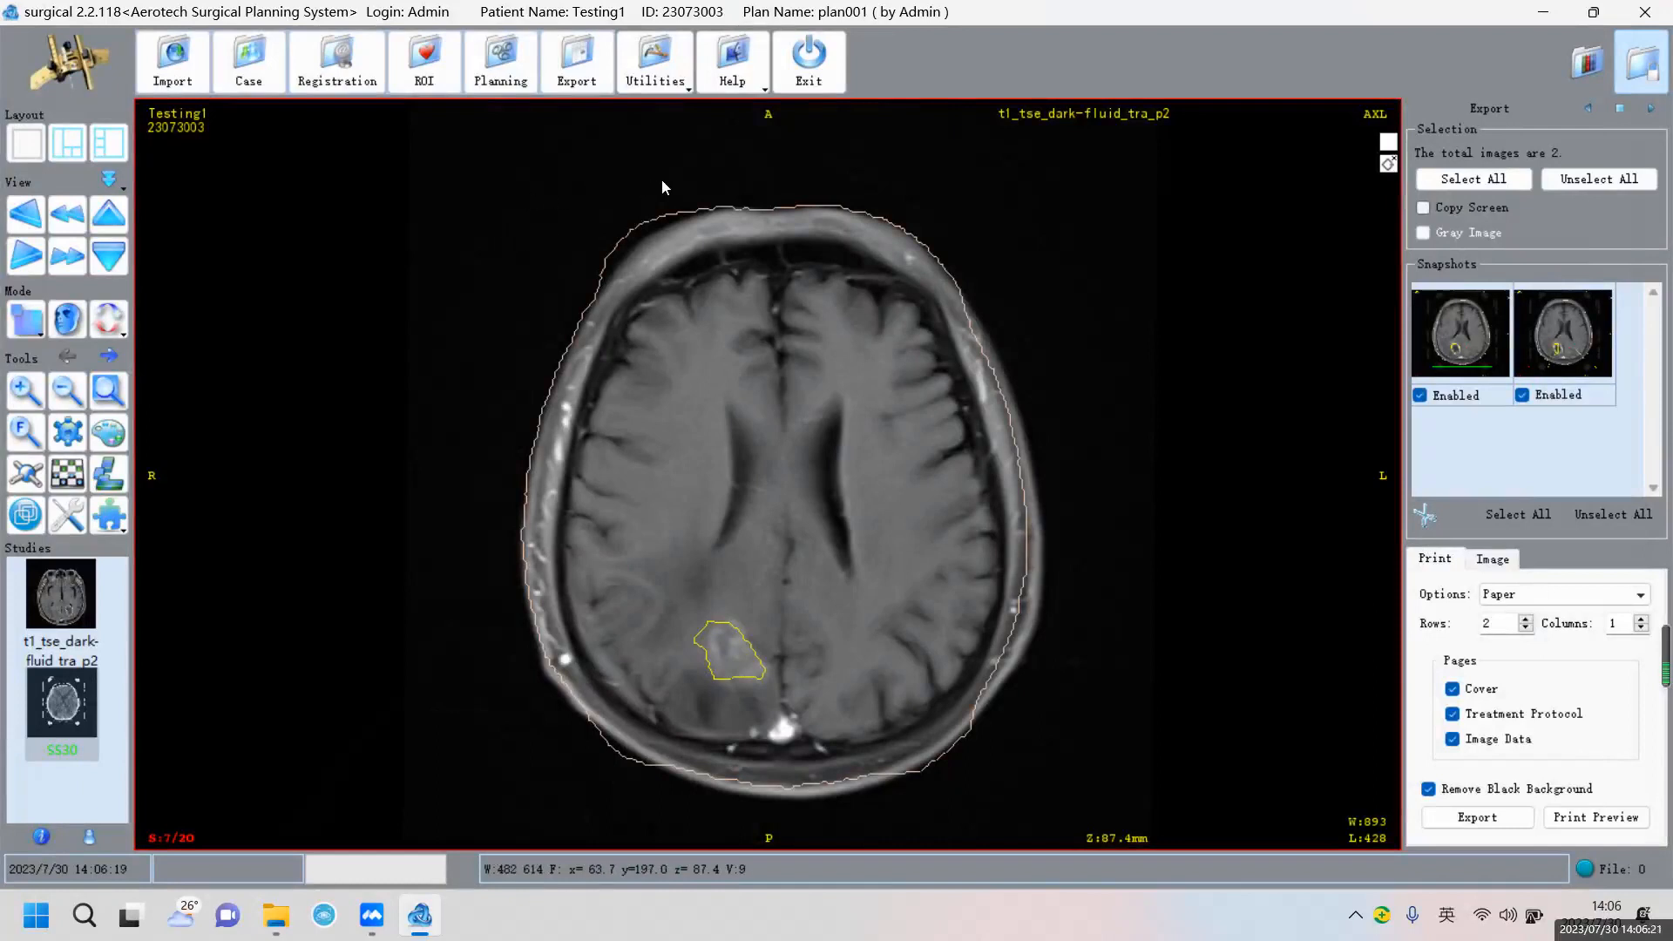
{"action": "left_click", "coordinate": [804, 77]}
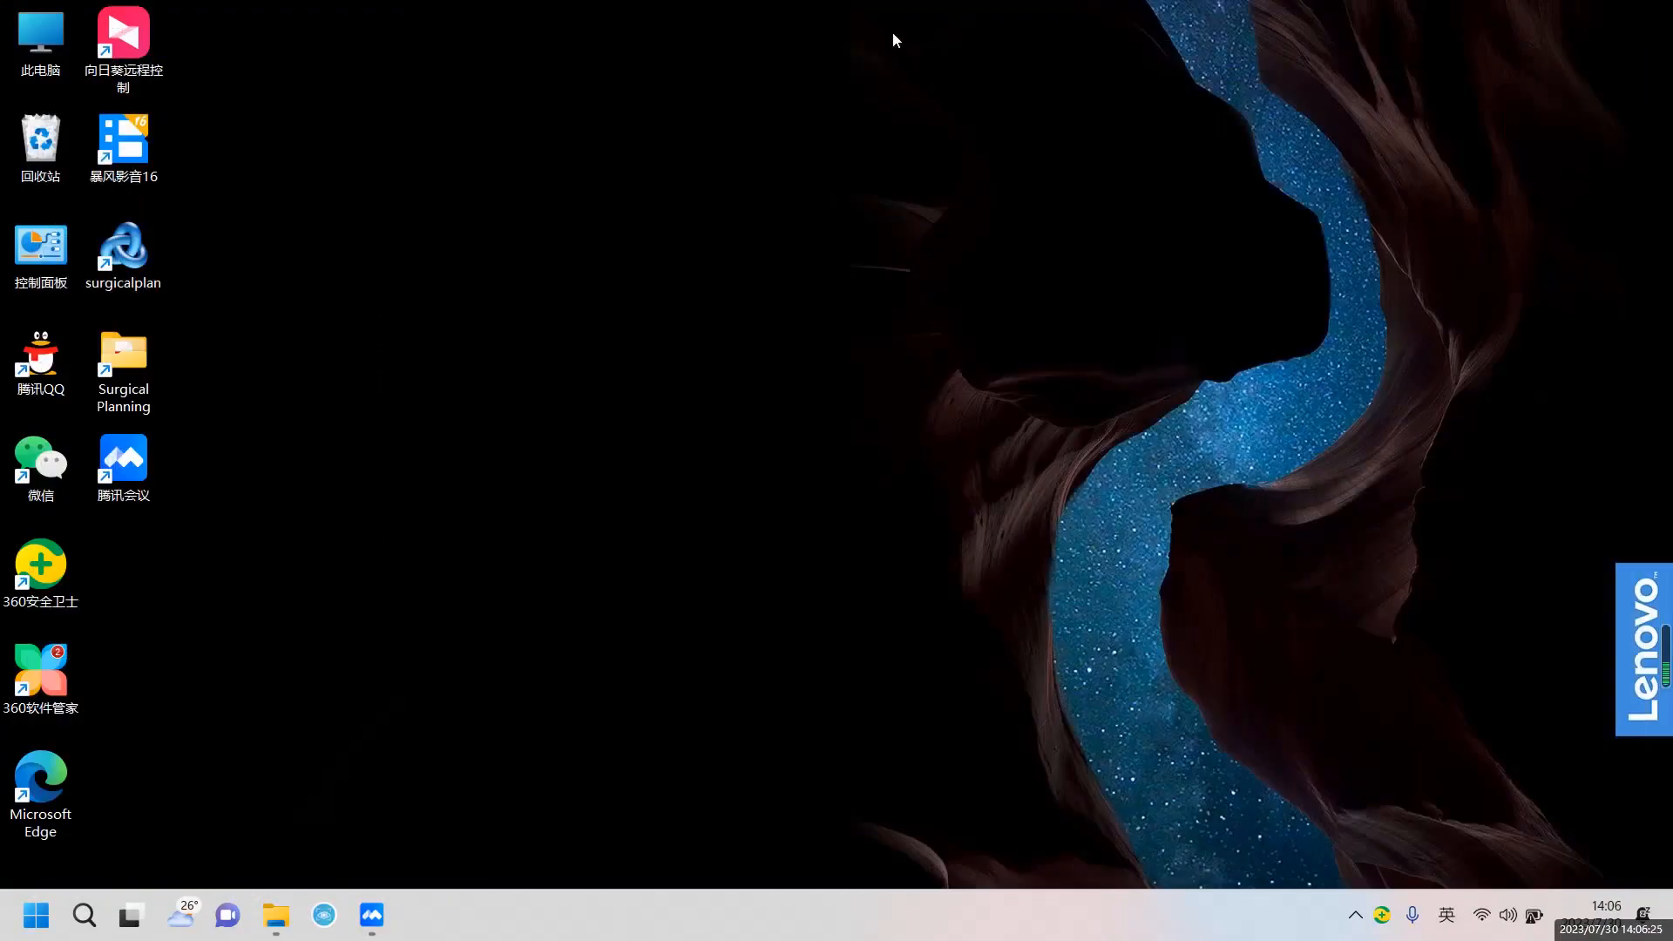